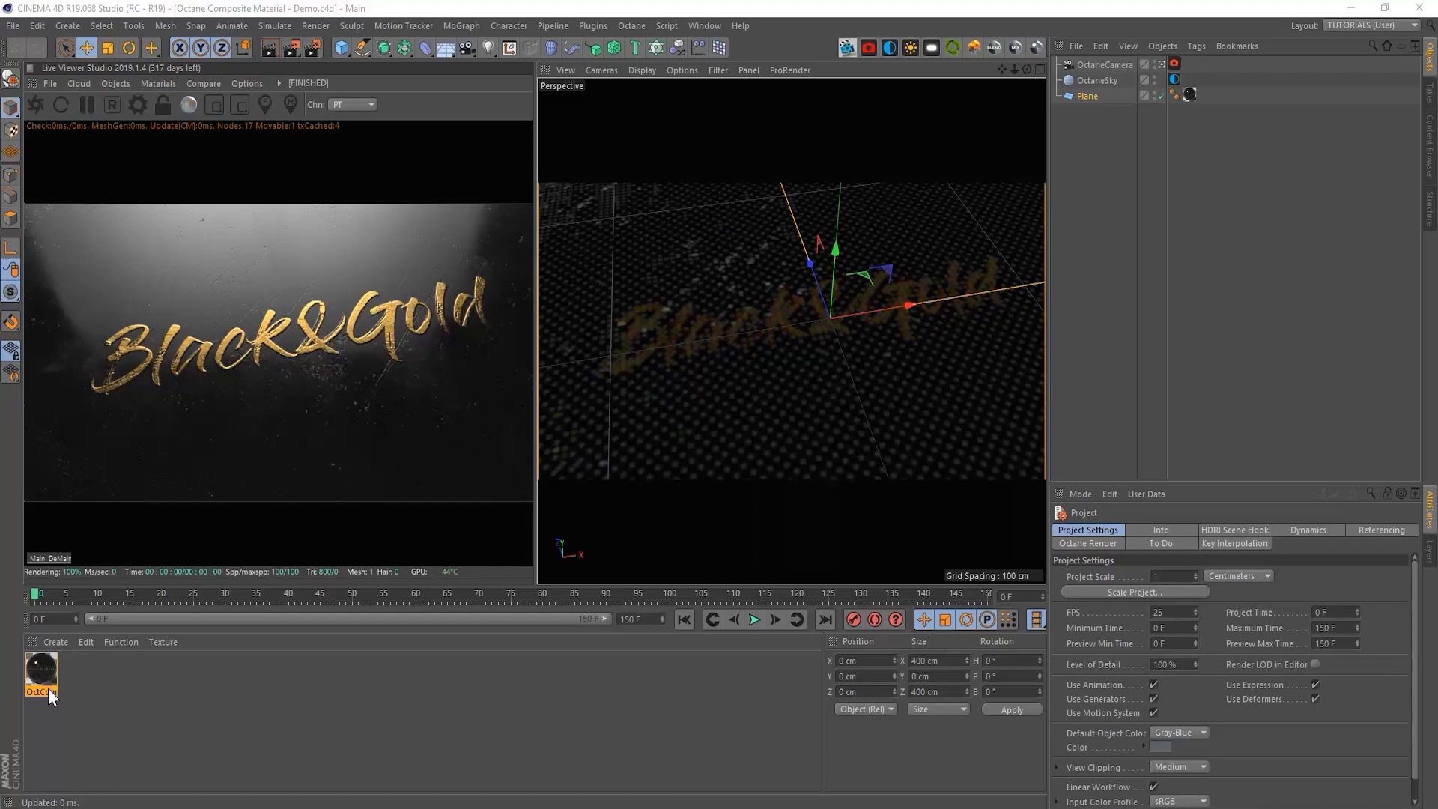
Switch to the web browser and open the free PBR textures library on cgbookcase.com.
alt+drag(361, 352, 378, 417)
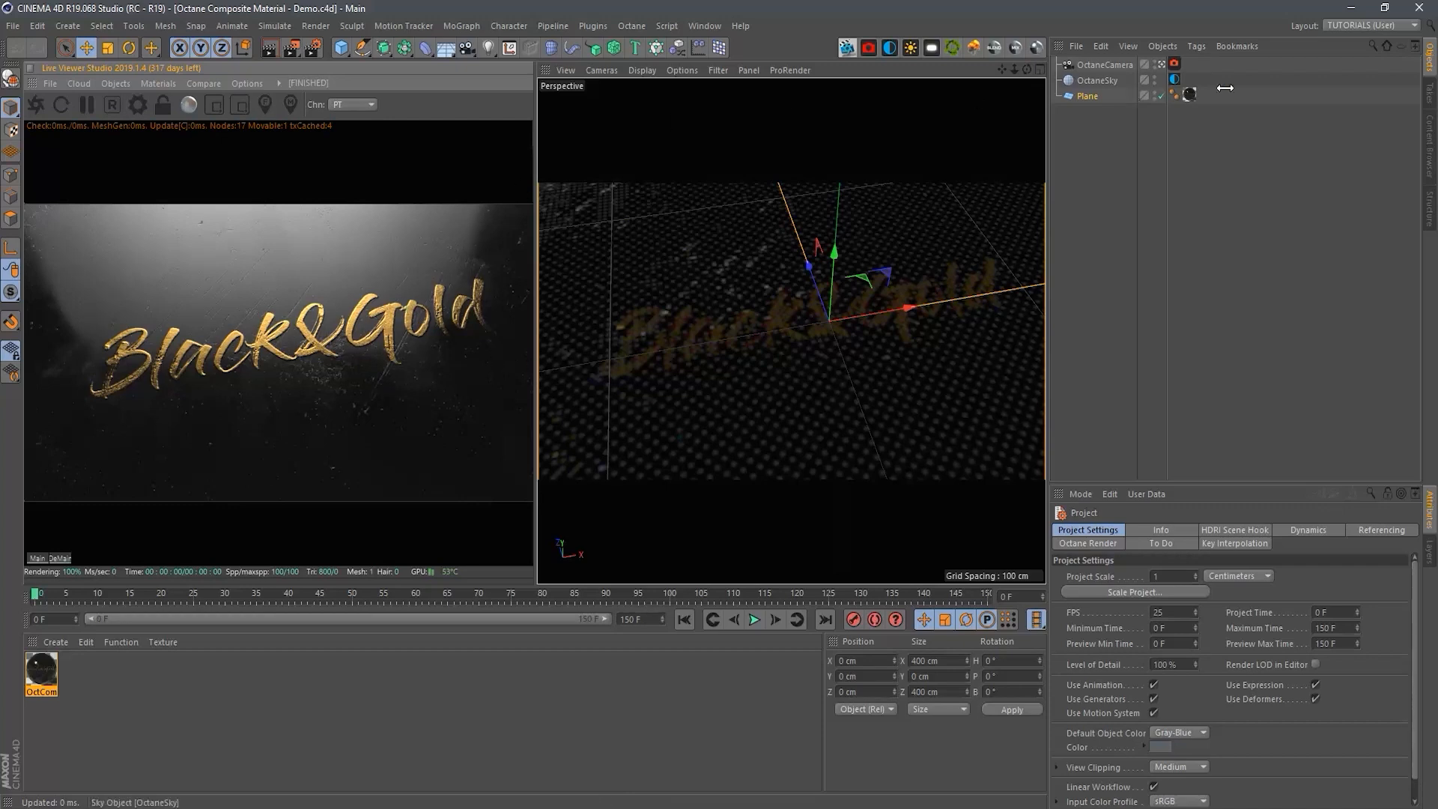
click(1348, 12)
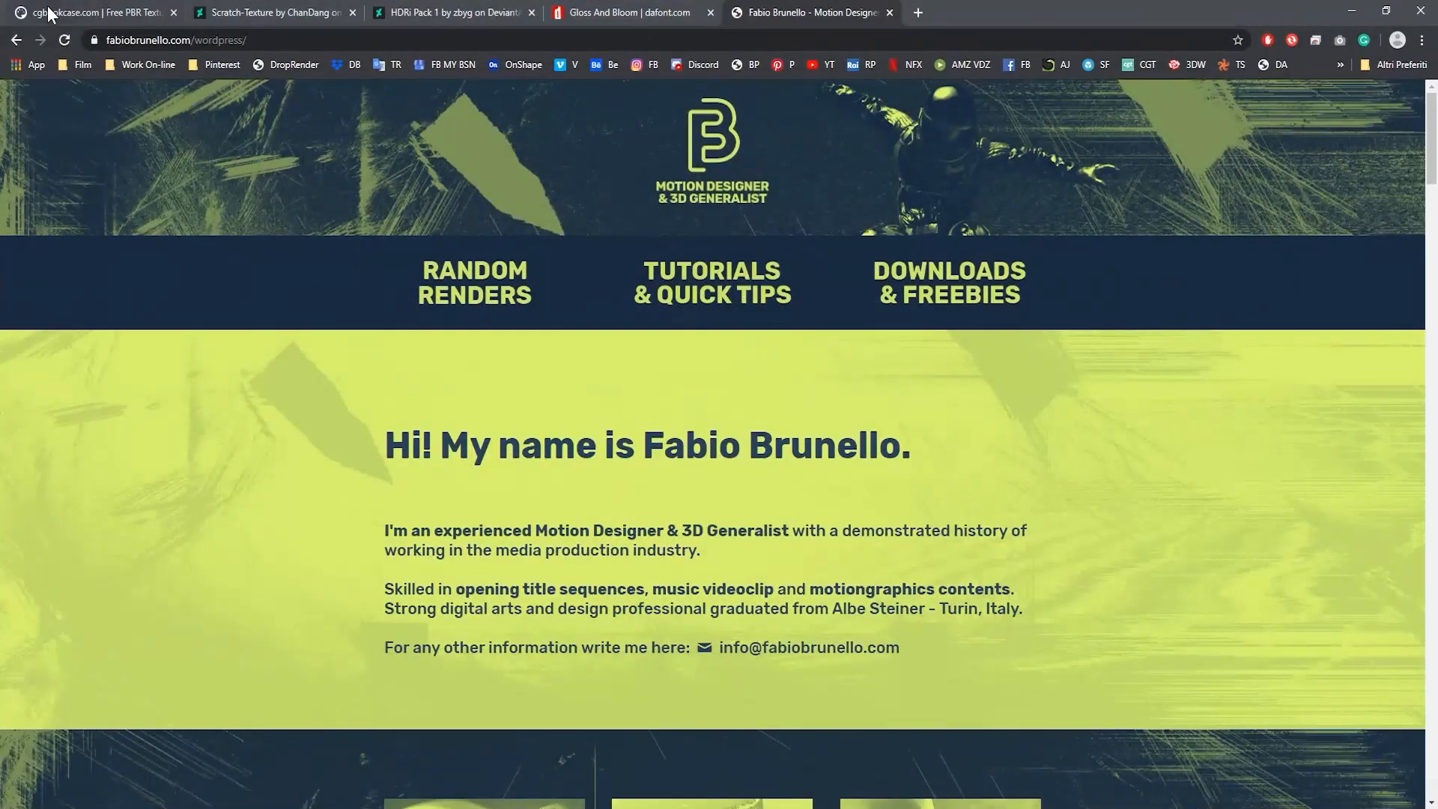
click(54, 9)
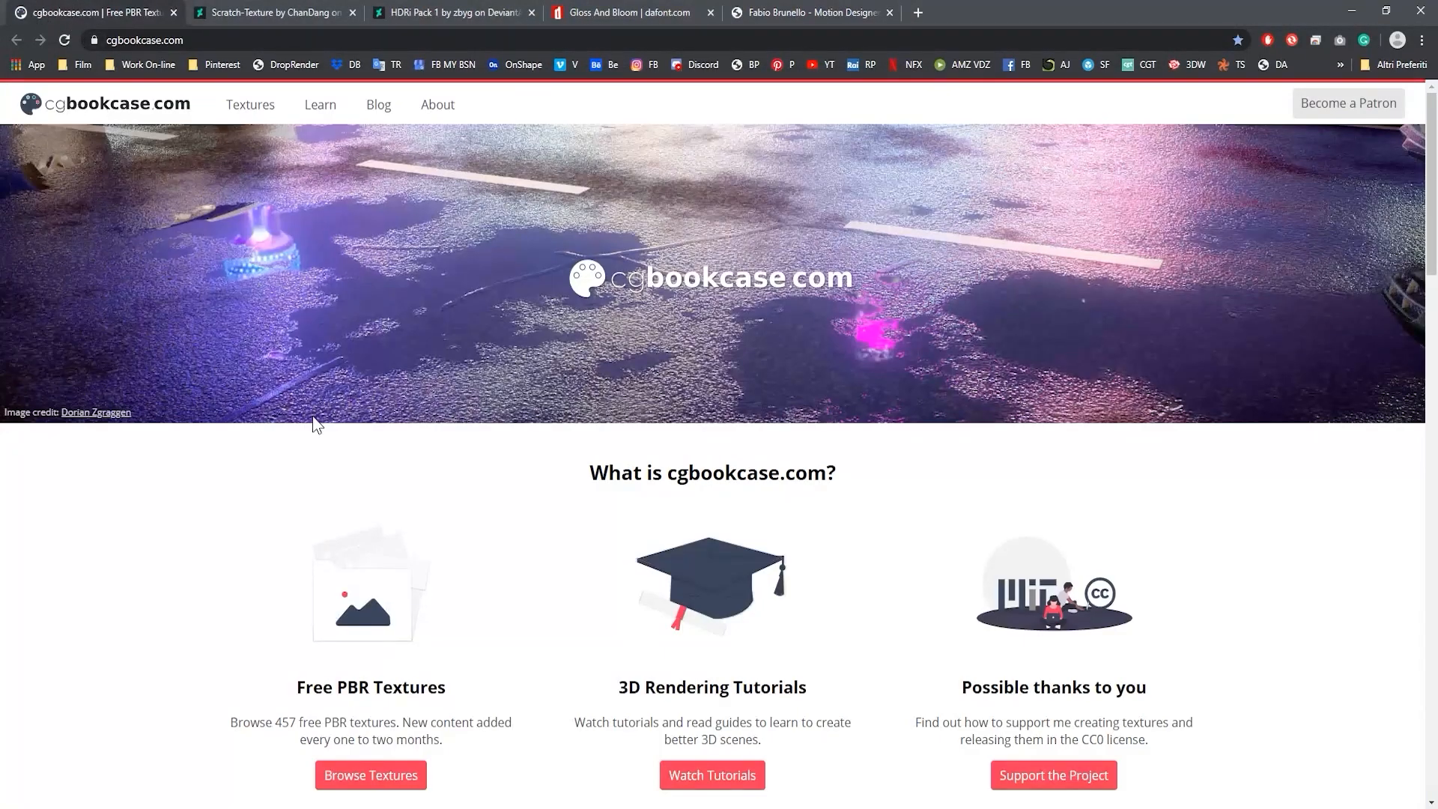
scroll(480, 579, down, 2)
scroll(523, 519, up, 2)
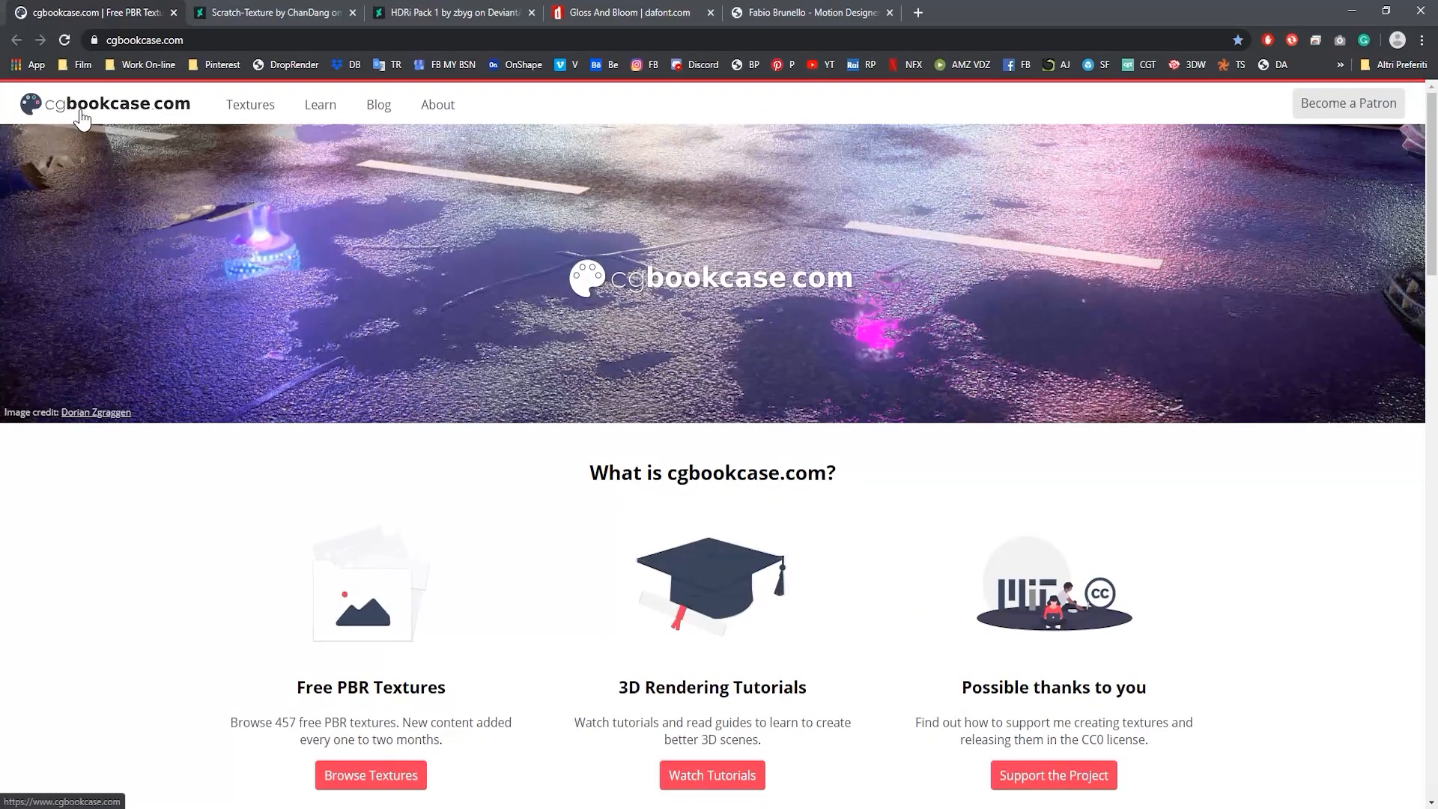
scroll(437, 569, down, 4)
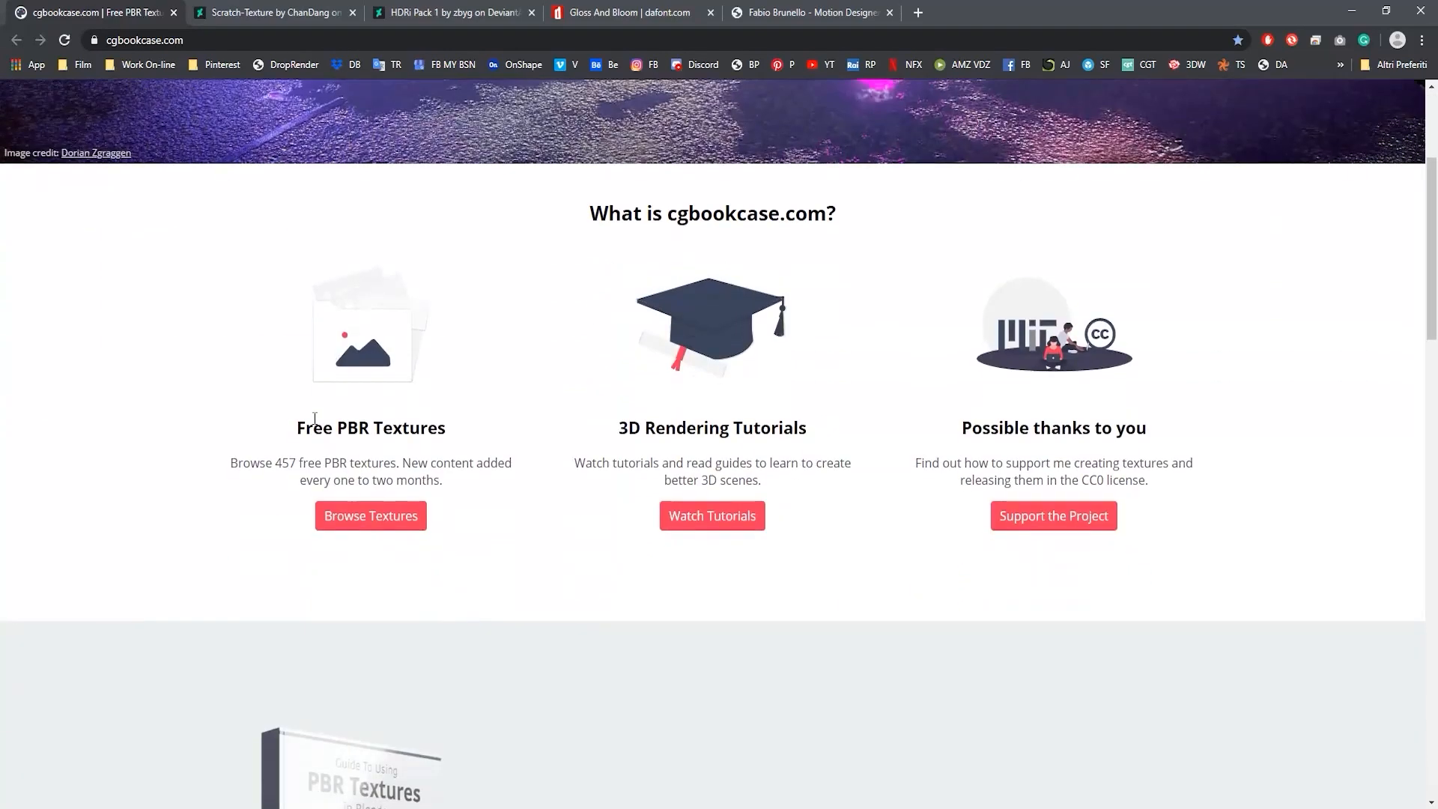
click(379, 521)
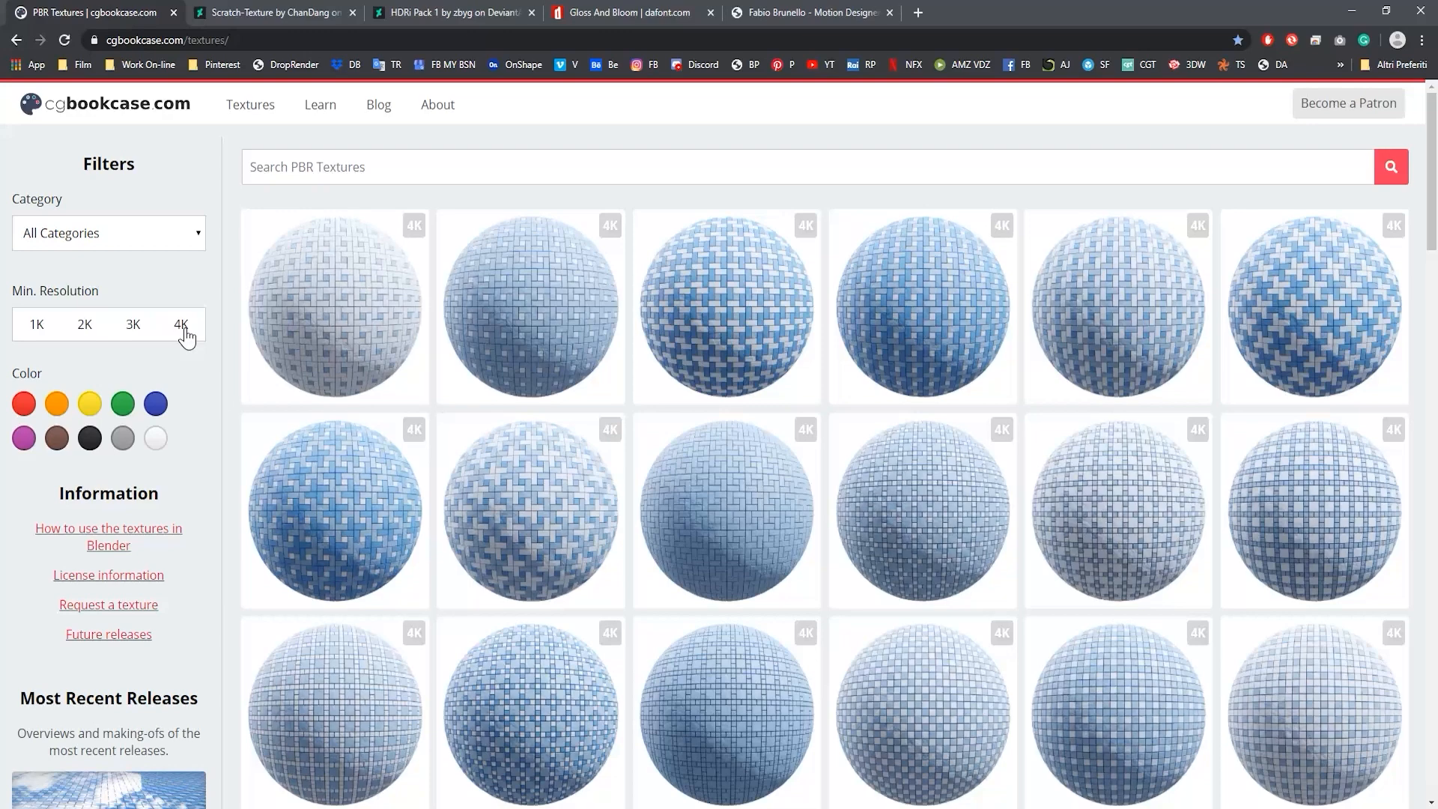
Filter the textures by the Metal category and open the Scratched Painted Metal 01 page.
click(160, 241)
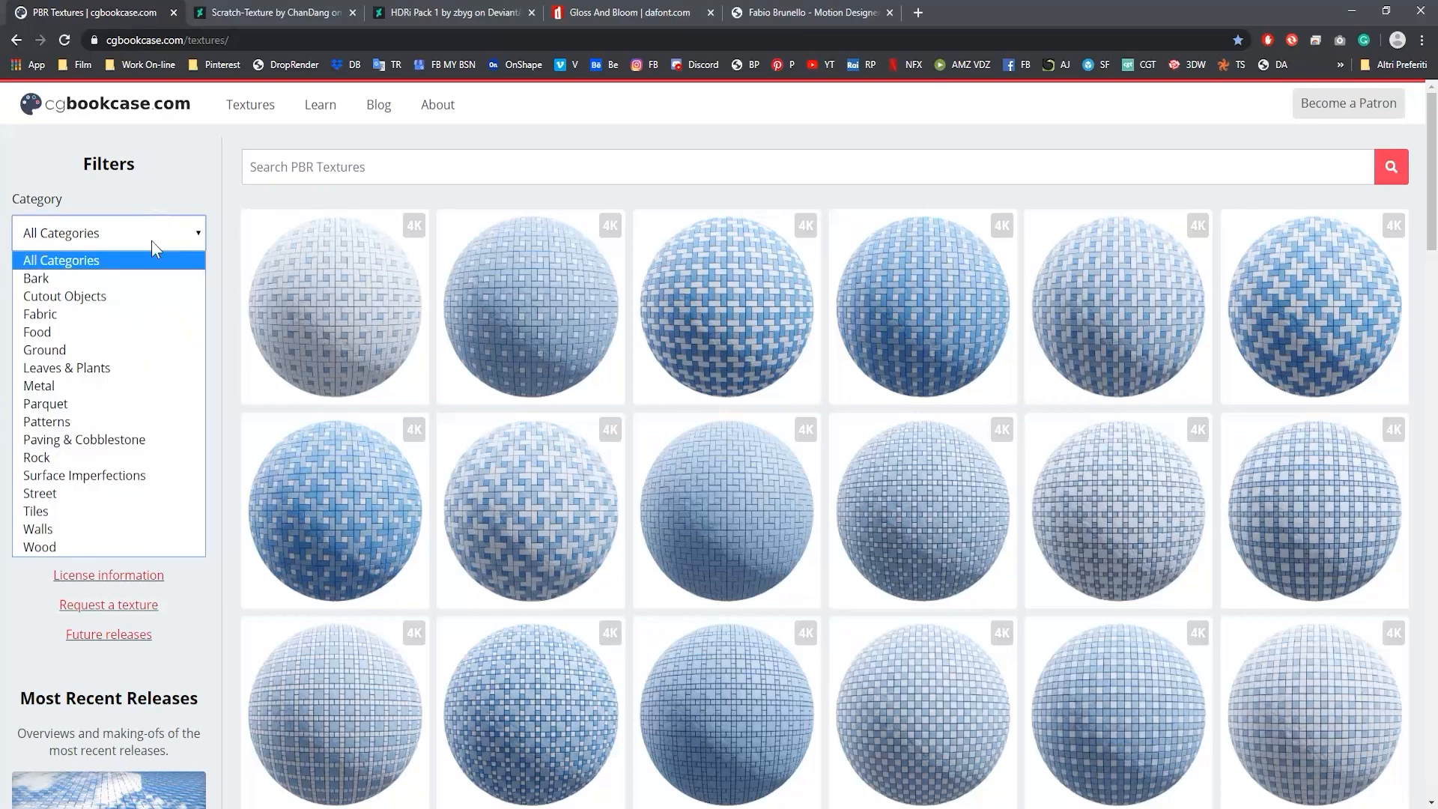
click(101, 386)
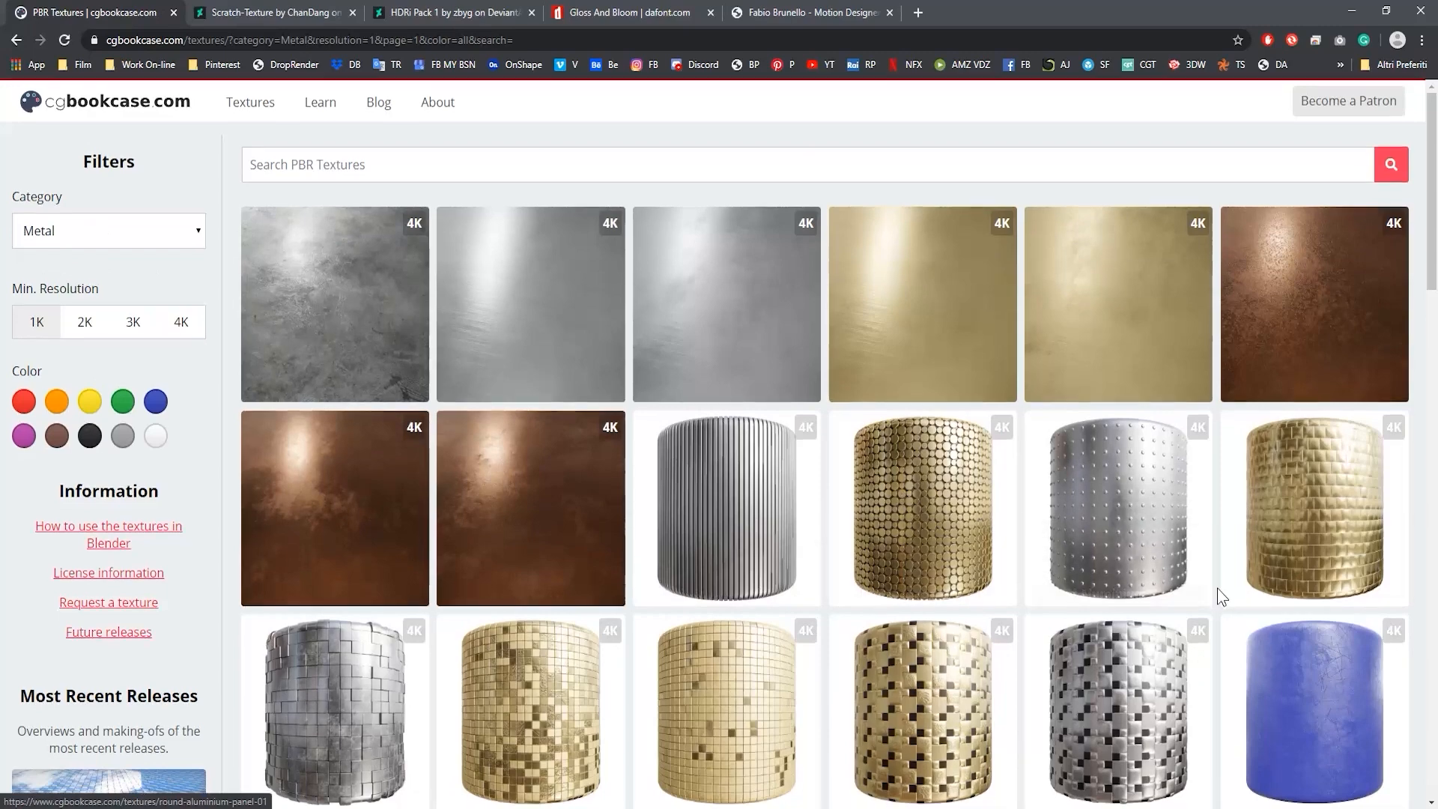
scroll(1219, 592, down, 3)
click(1314, 447)
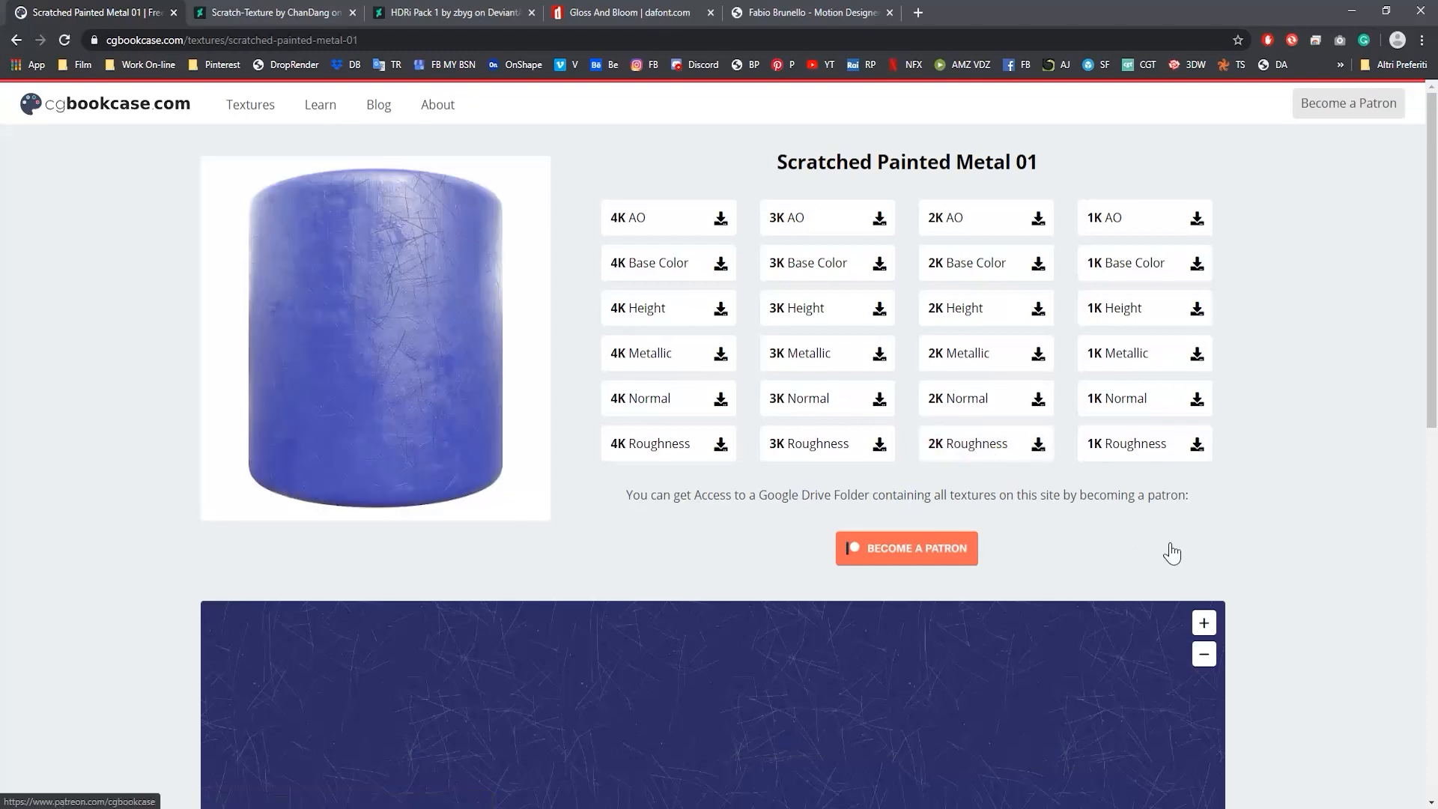
Review the Scratch-Texture, HDRi Pack 1 and Gloss And Bloom font pages, highlighting the font's licence restriction in the author's note.
click(283, 15)
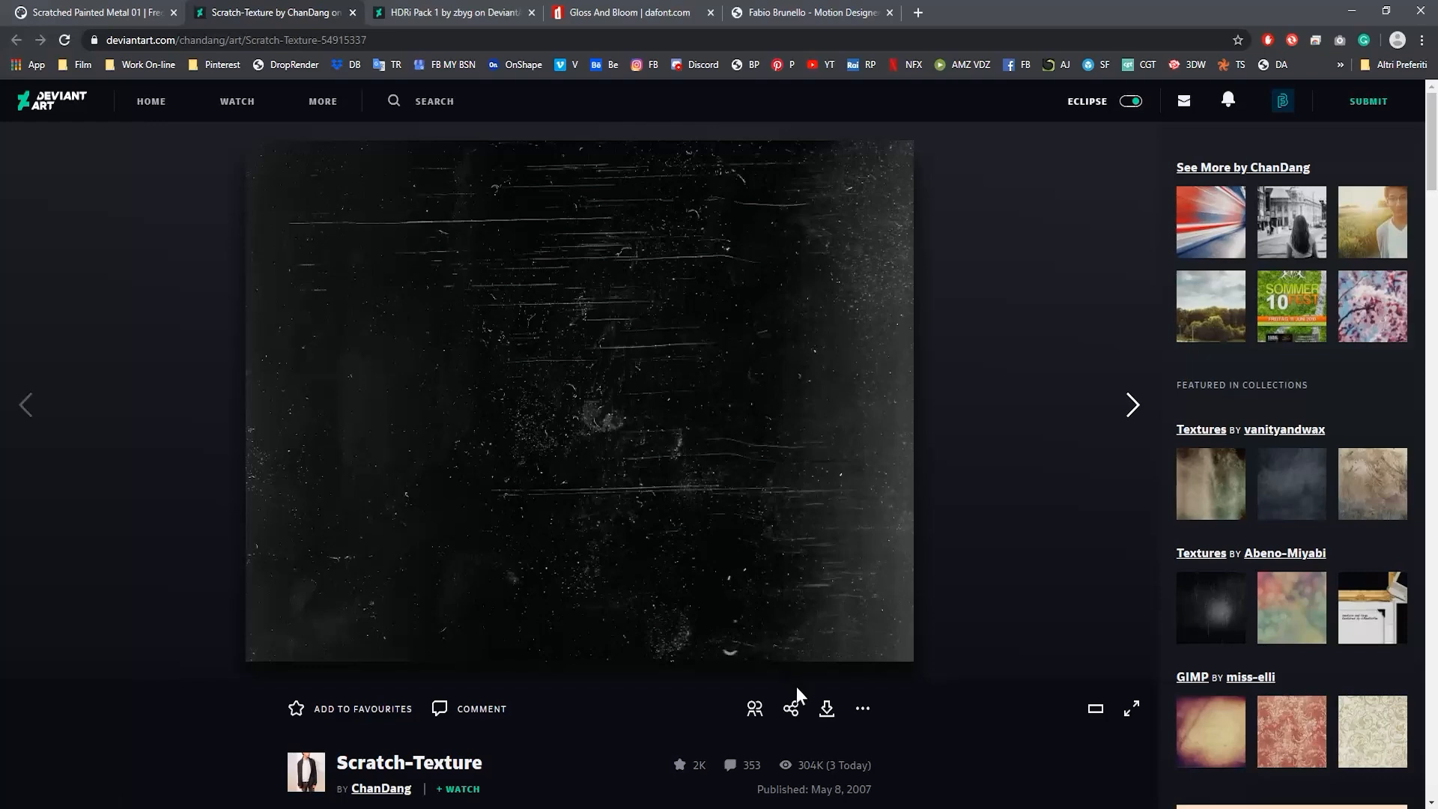
click(422, 13)
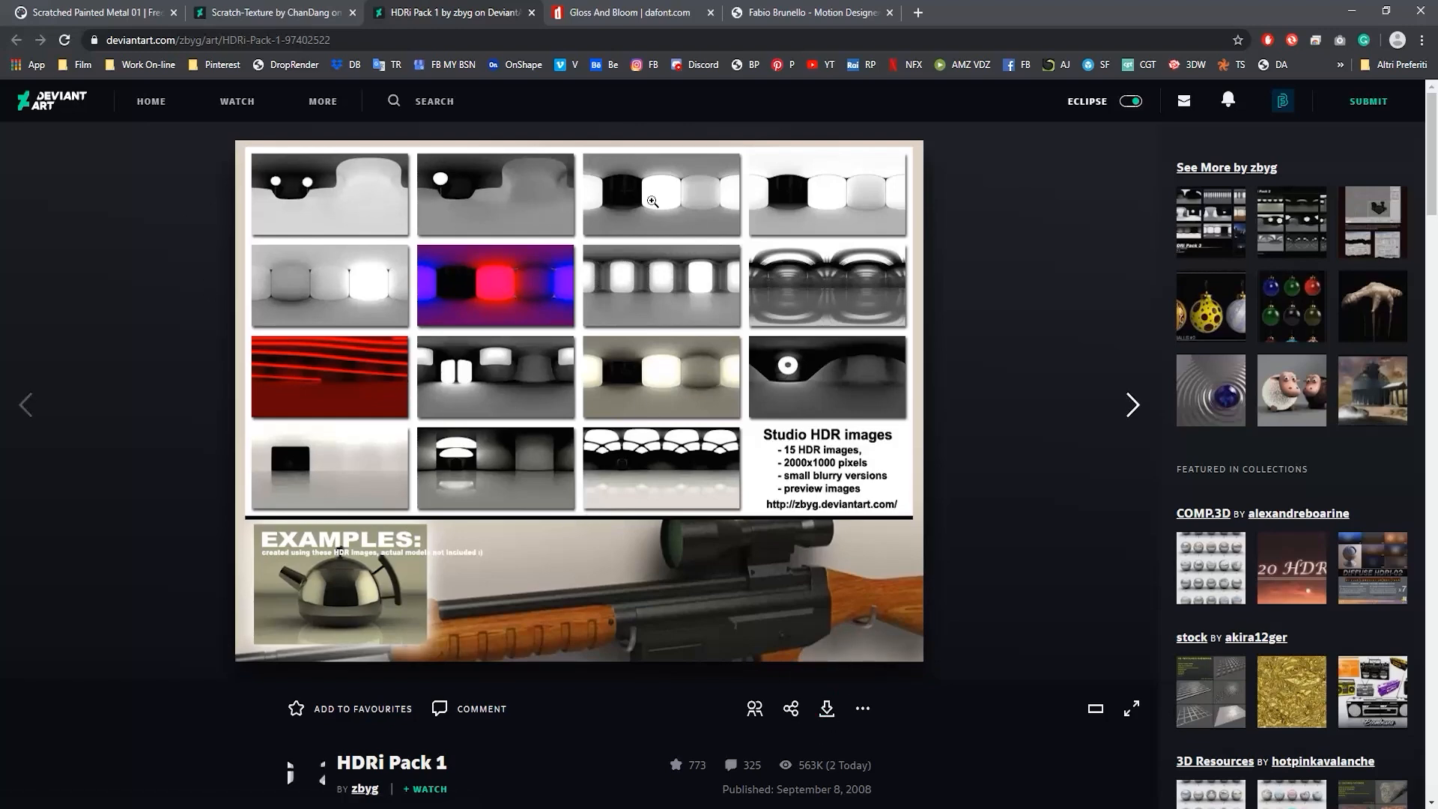
click(633, 13)
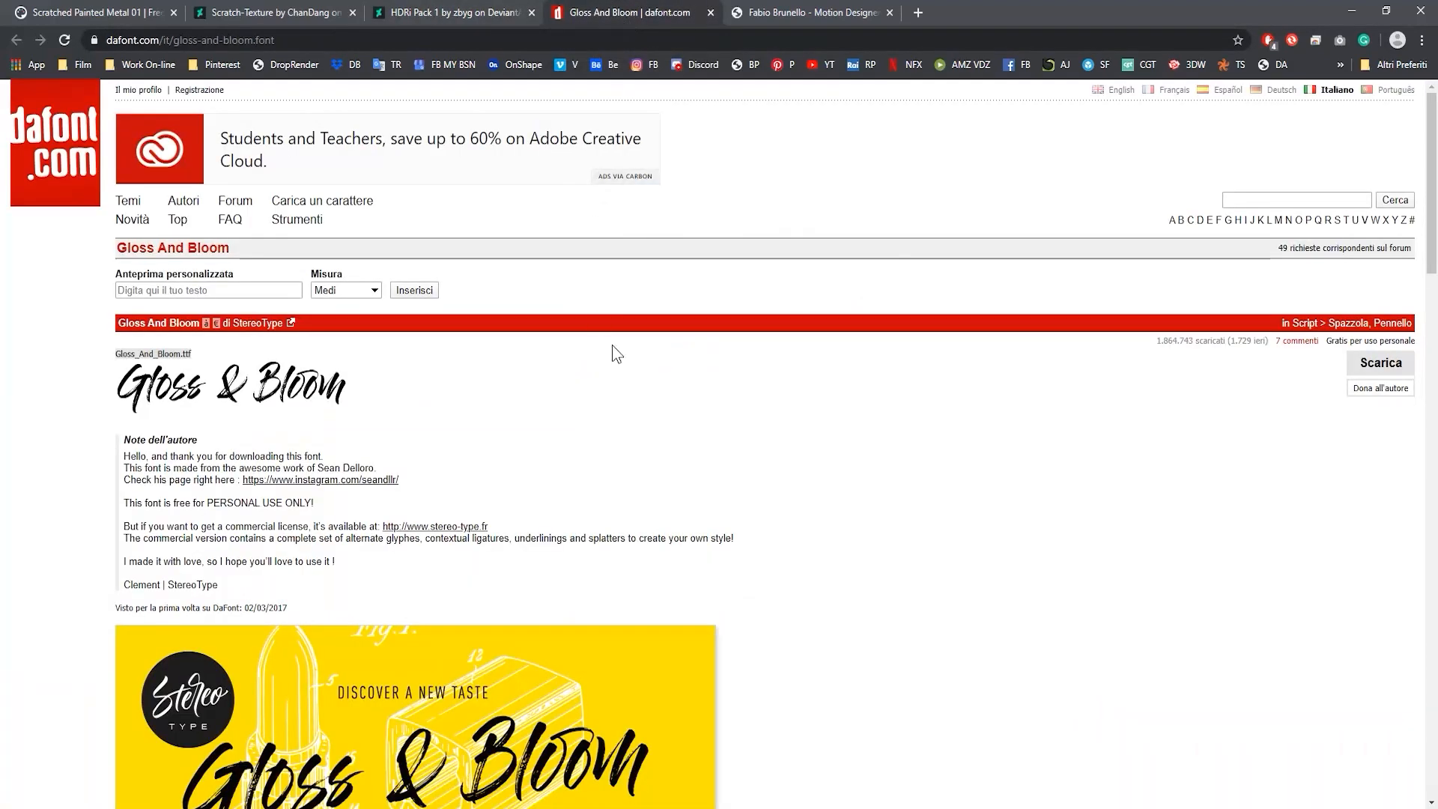
scroll(667, 438, down, 2)
scroll(666, 437, up, 2)
drag(208, 507, 323, 510)
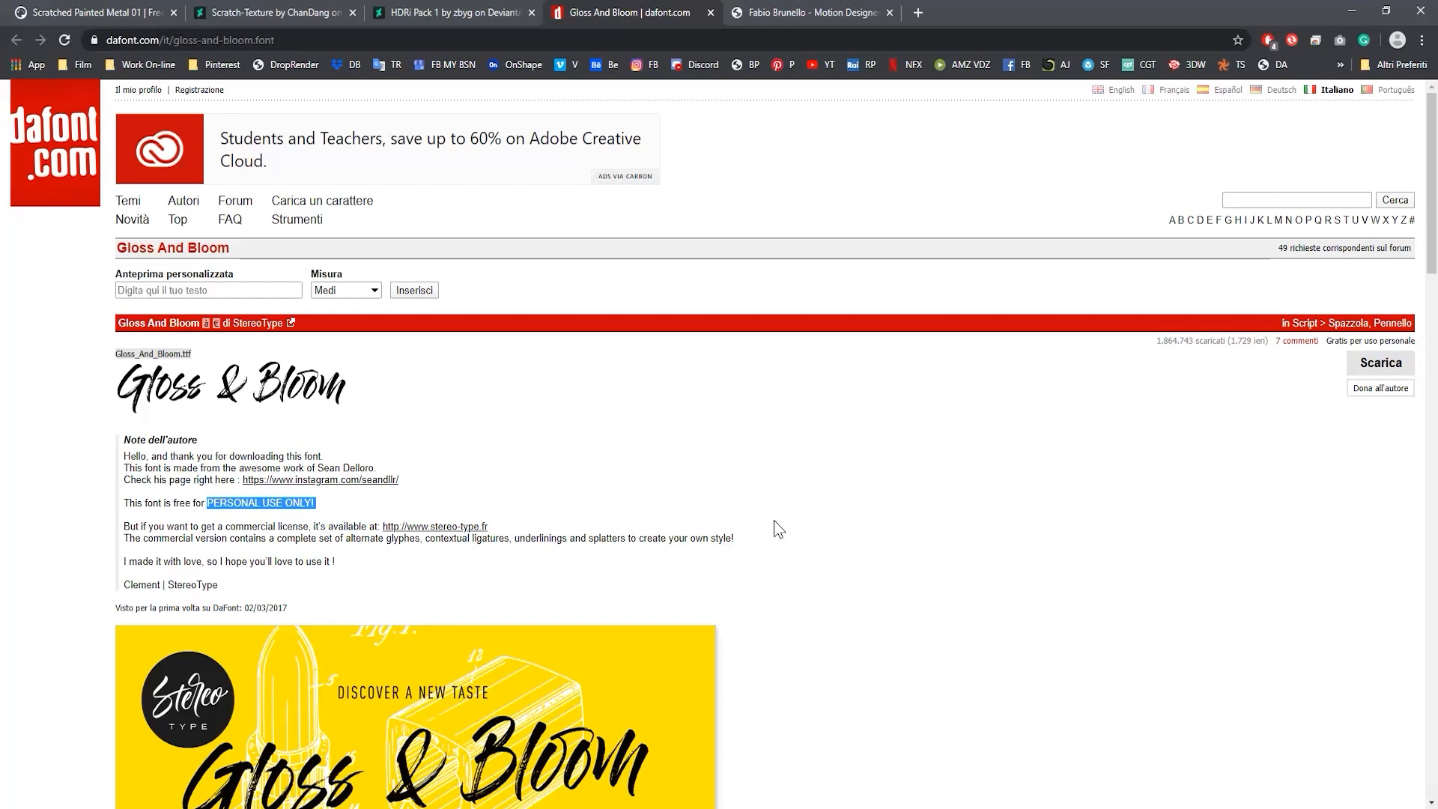
Switch back to Cinema 4D and create a new empty project.
click(811, 12)
click(1351, 10)
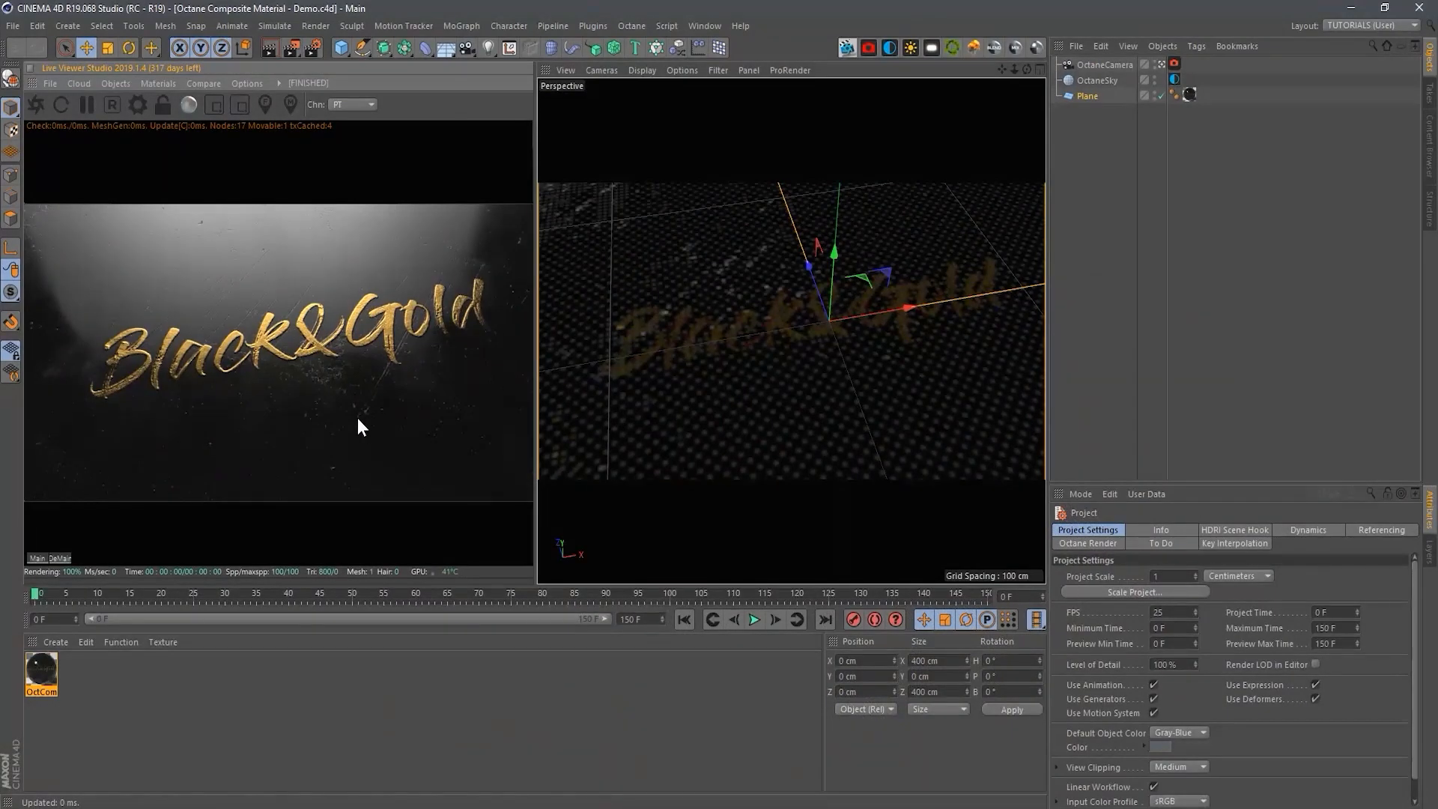
alt+drag(376, 367, 312, 329)
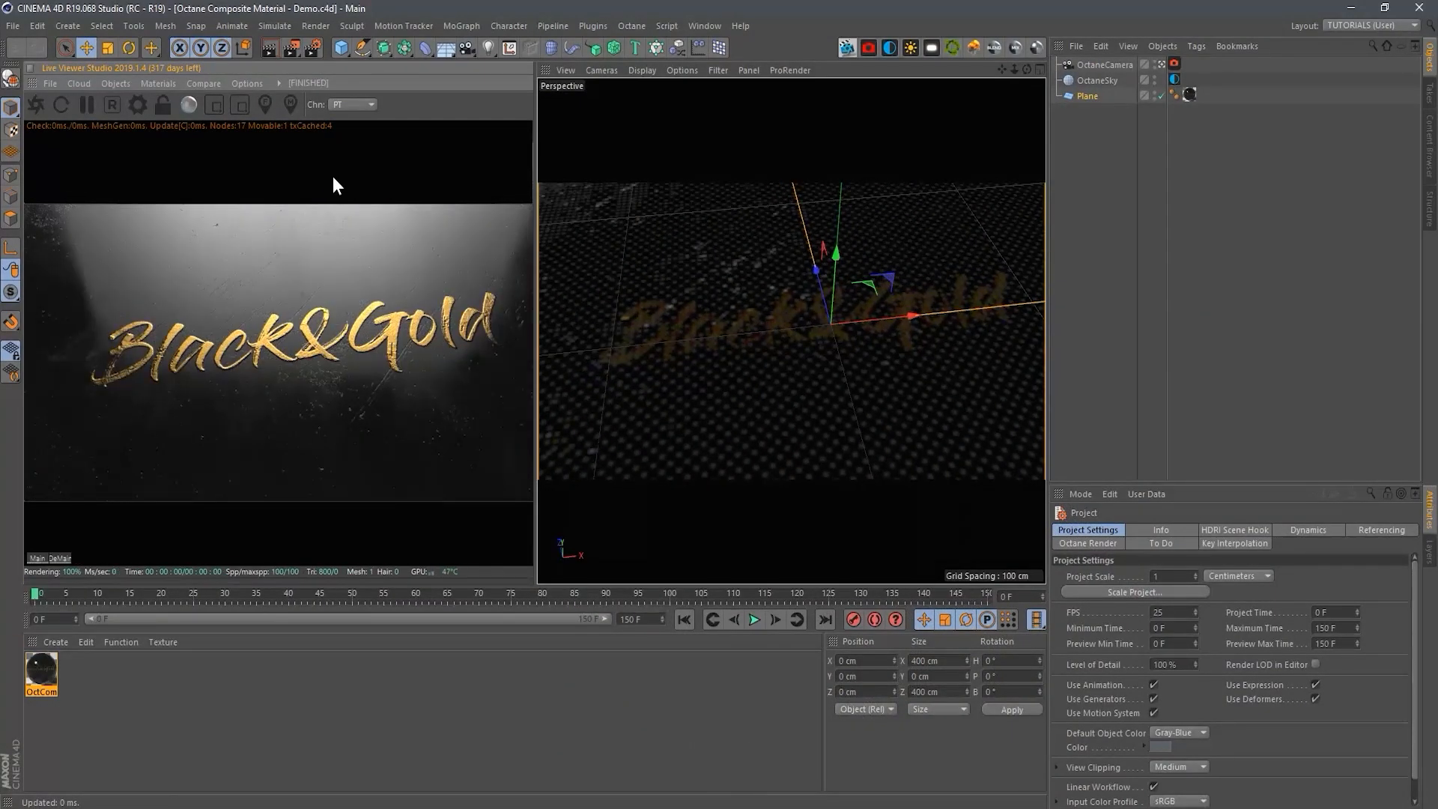
click(13, 26)
click(30, 50)
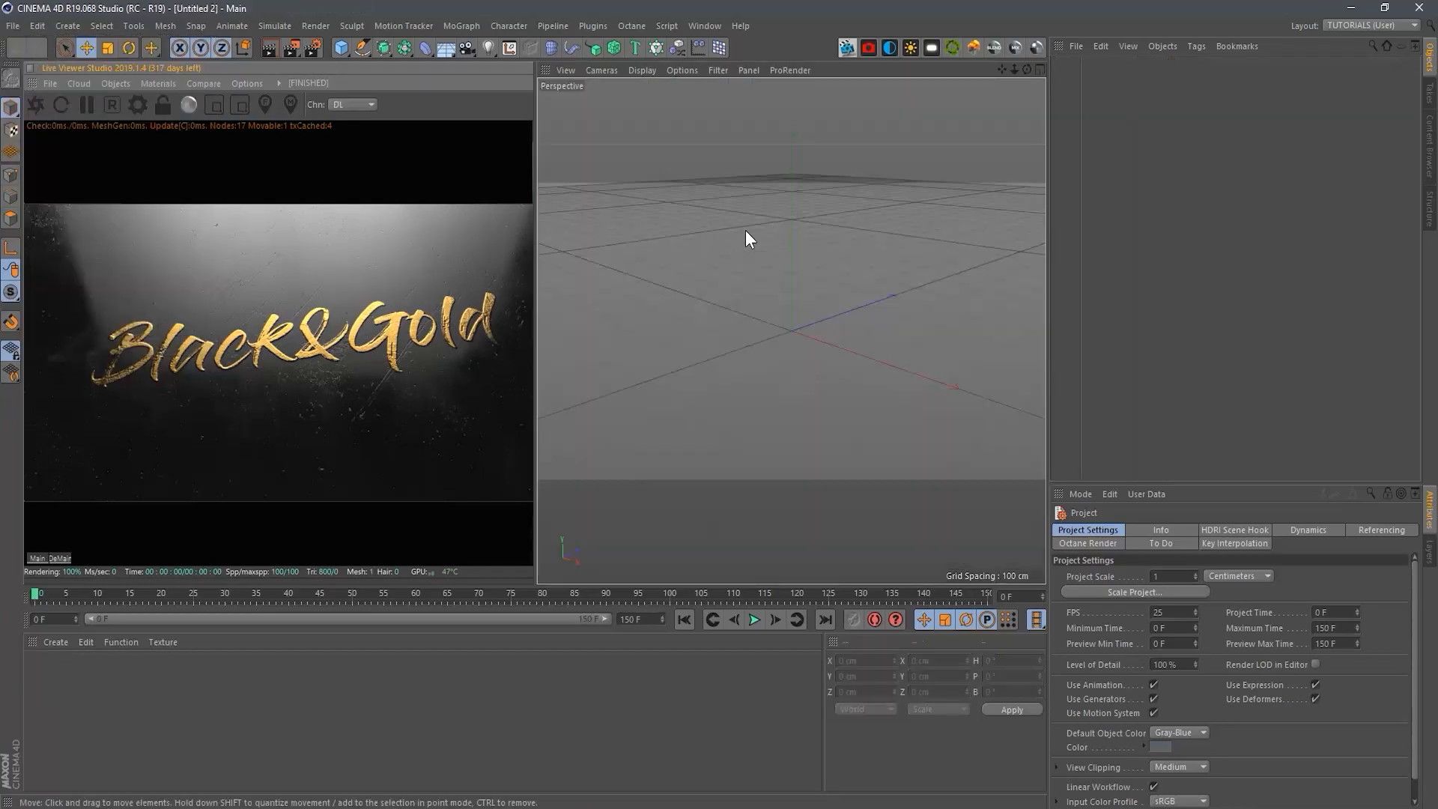
Save the new project as Octane Composite Material.c4d in the 3D folder, replacing the existing file.
click(13, 26)
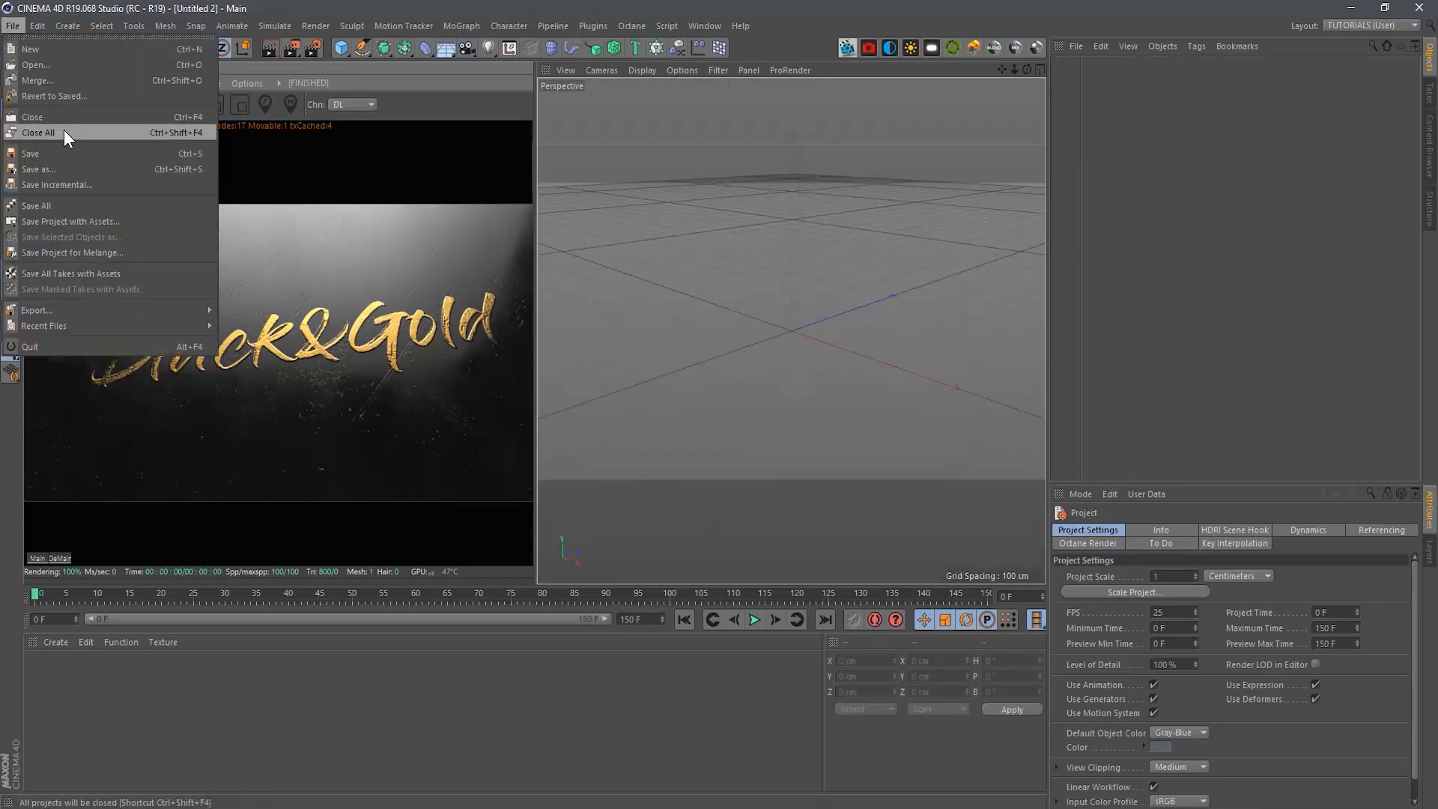
click(68, 171)
click(227, 140)
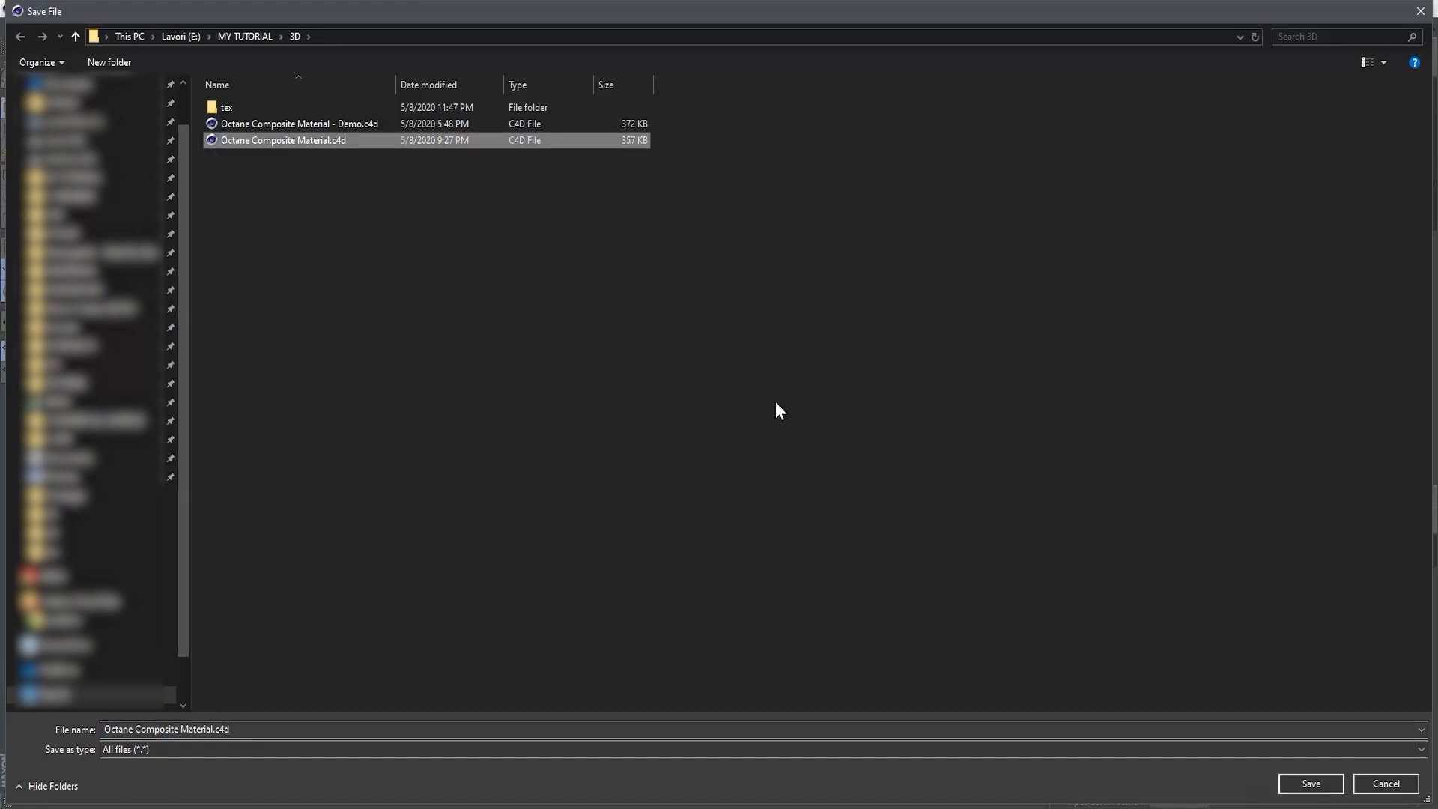
click(1310, 783)
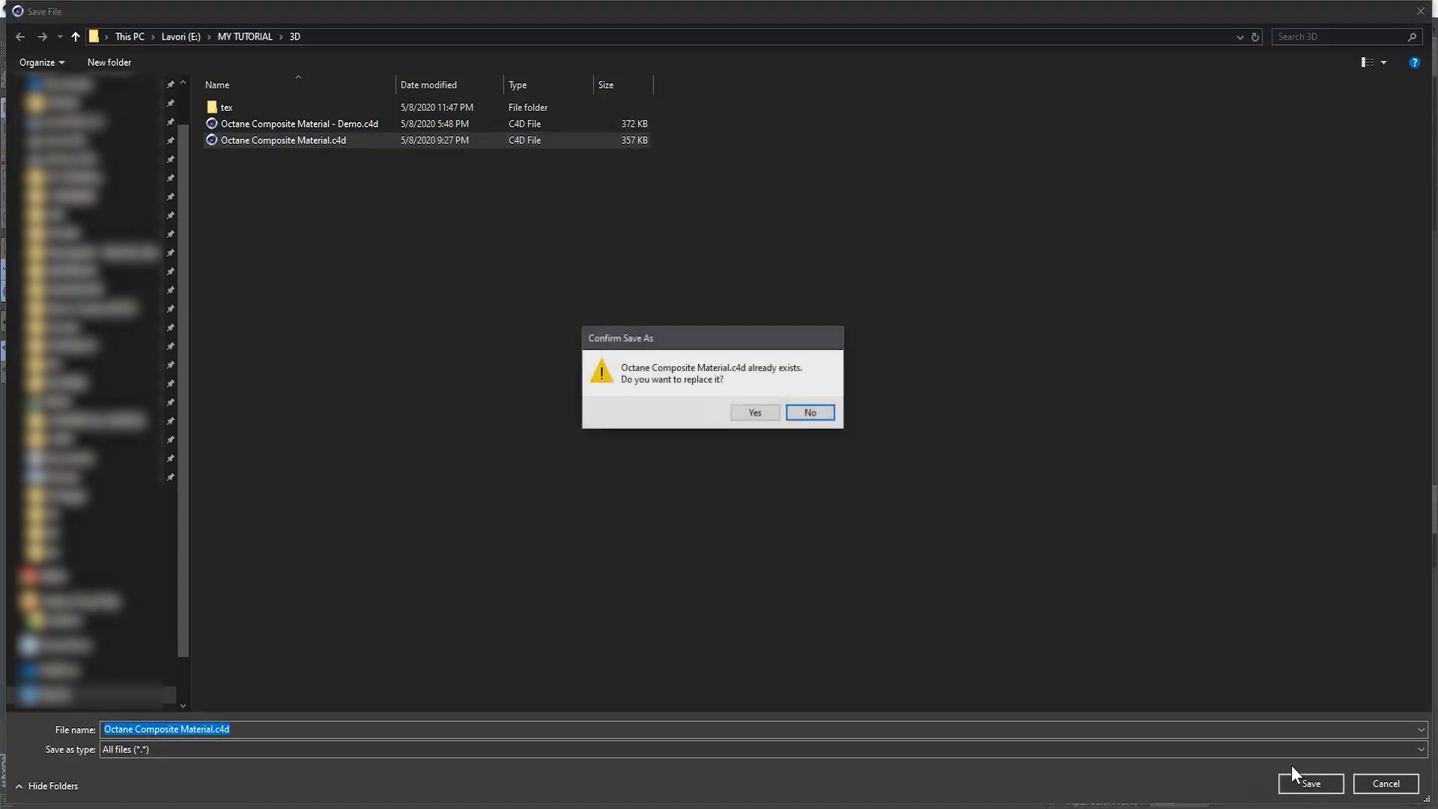
click(749, 417)
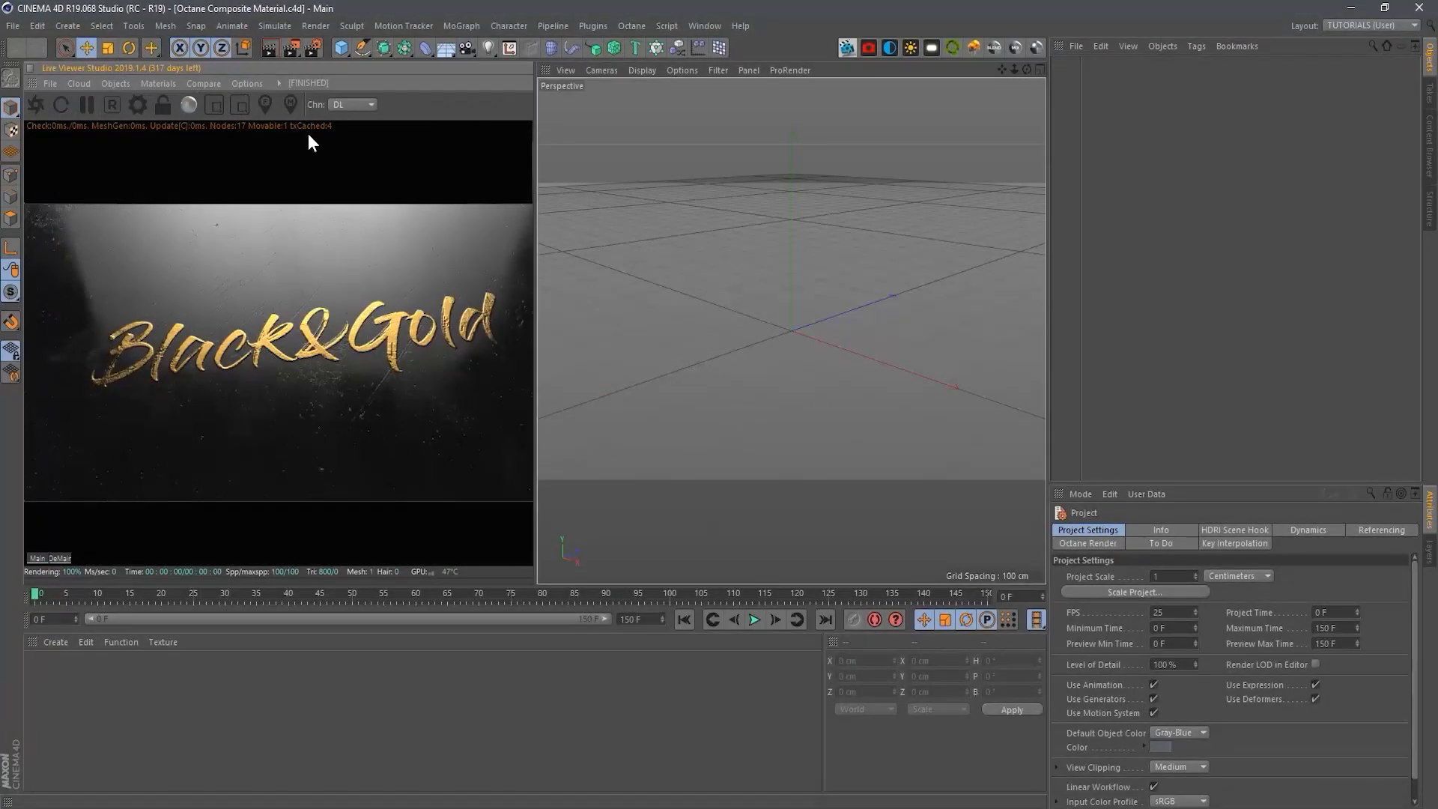
Reset the render data, restart the live render and switch the Octane kernel to Pathtracing.
click(114, 105)
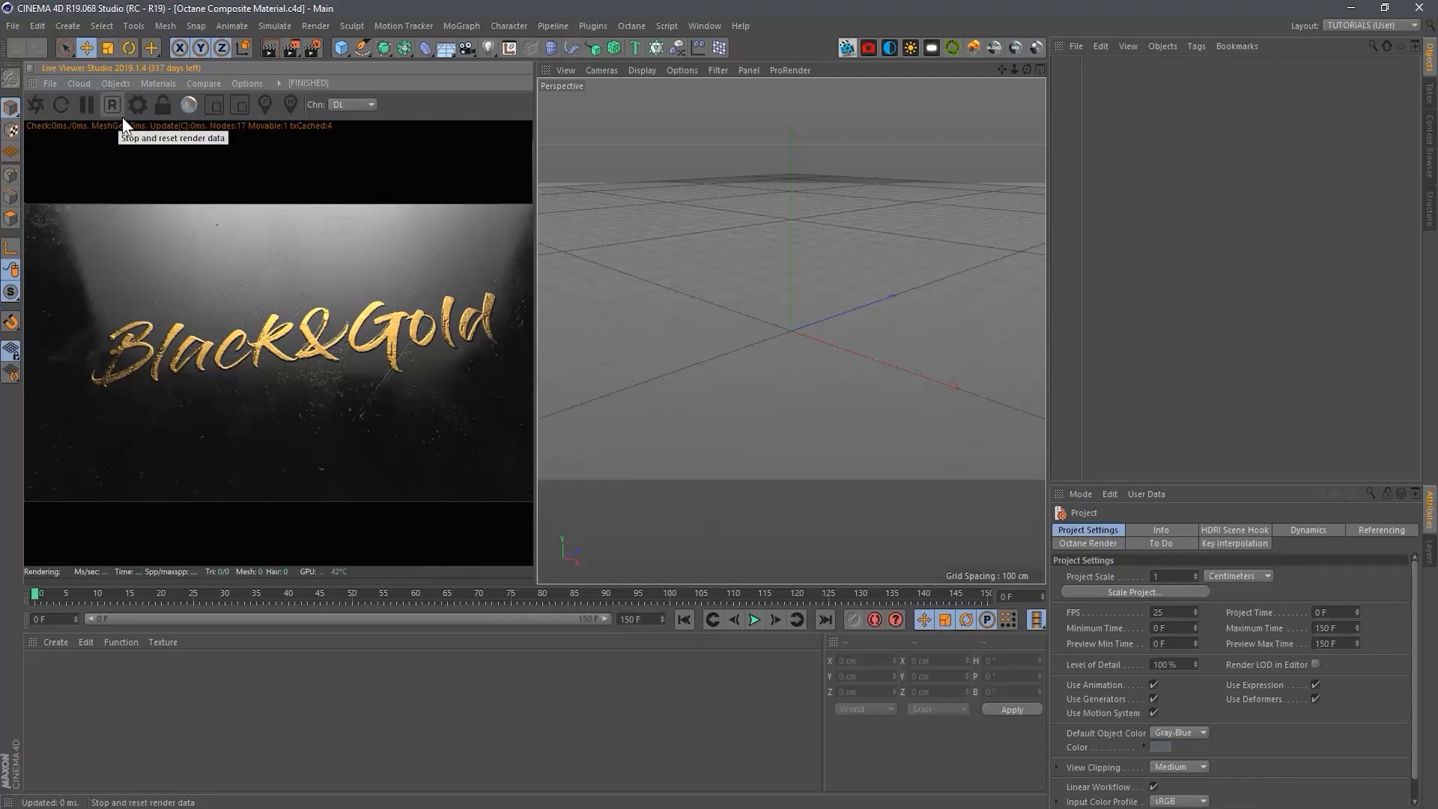
click(28, 109)
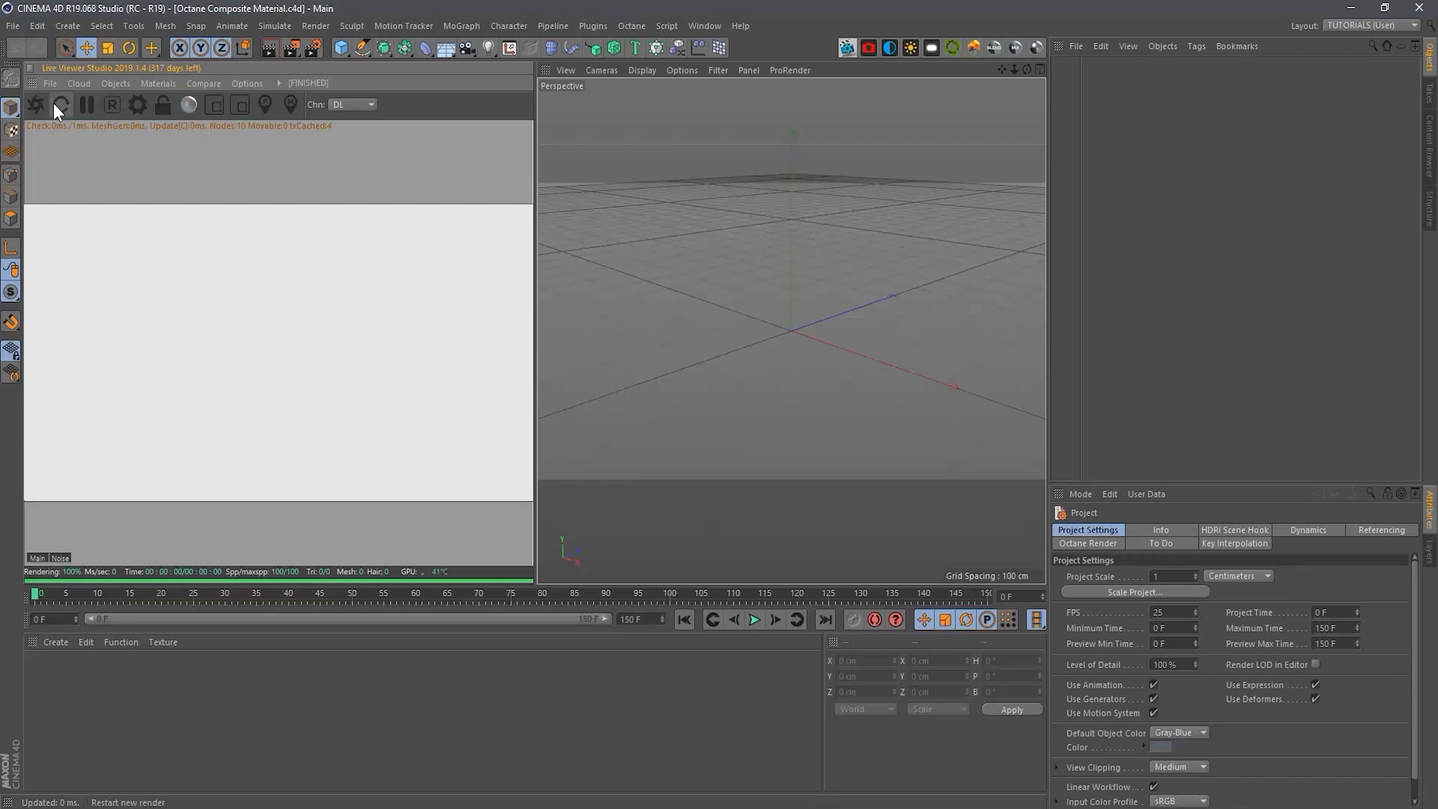
click(137, 103)
drag(164, 8, 609, 223)
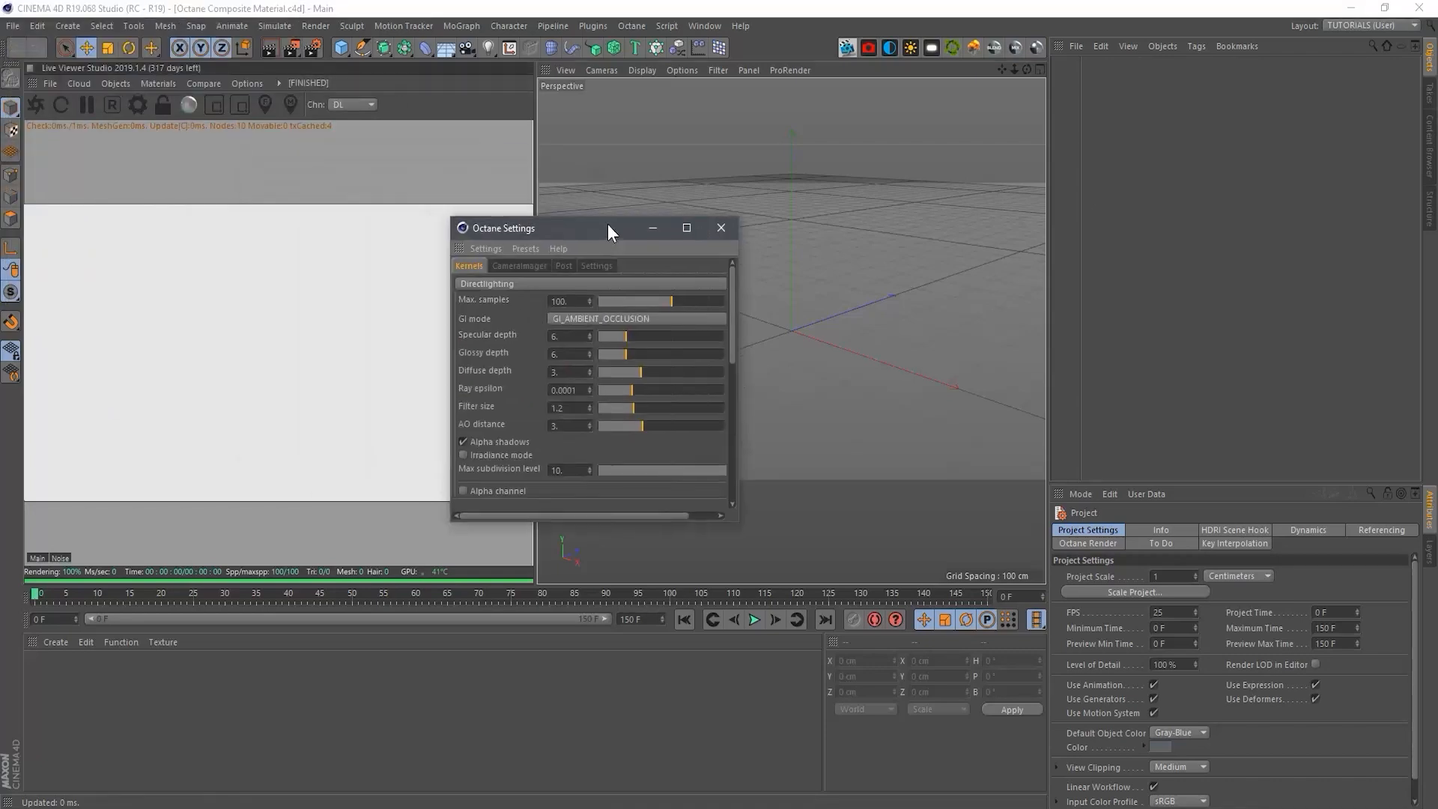
click(533, 284)
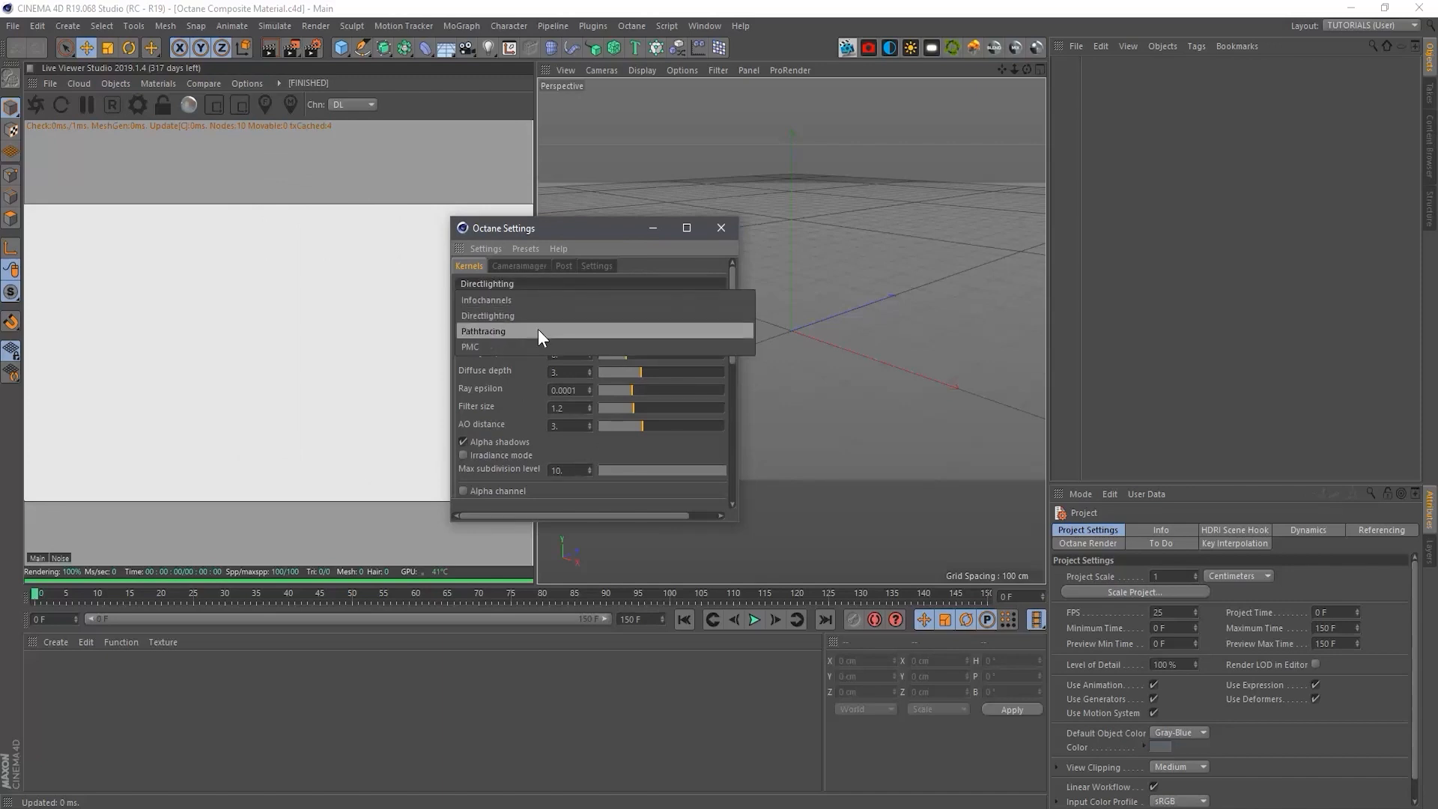
click(538, 331)
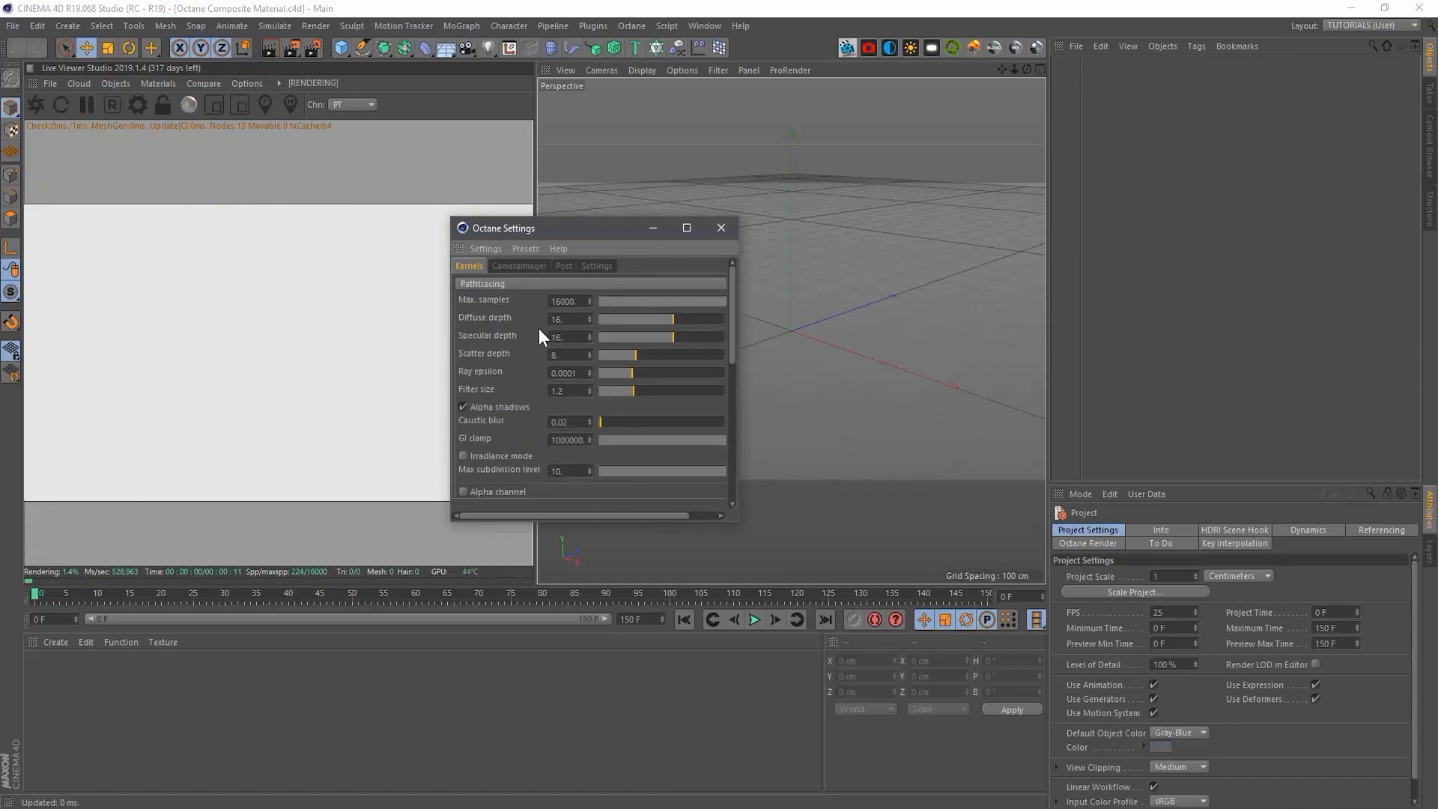
Set the Pathtracing kernel's max samples to 100 and both diffuse and specular depth to 10, and close the Octane settings.
double_click(583, 302)
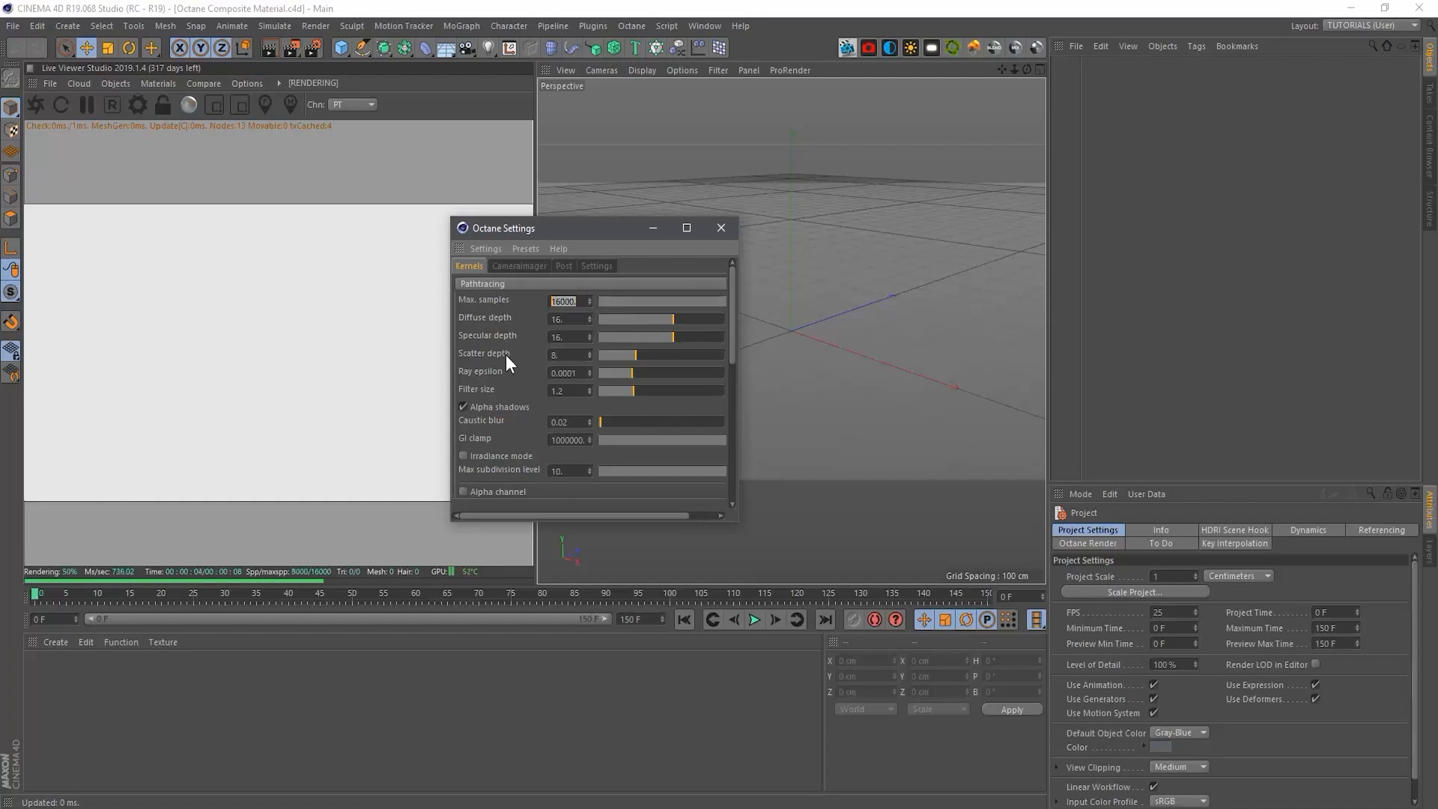
text(10)
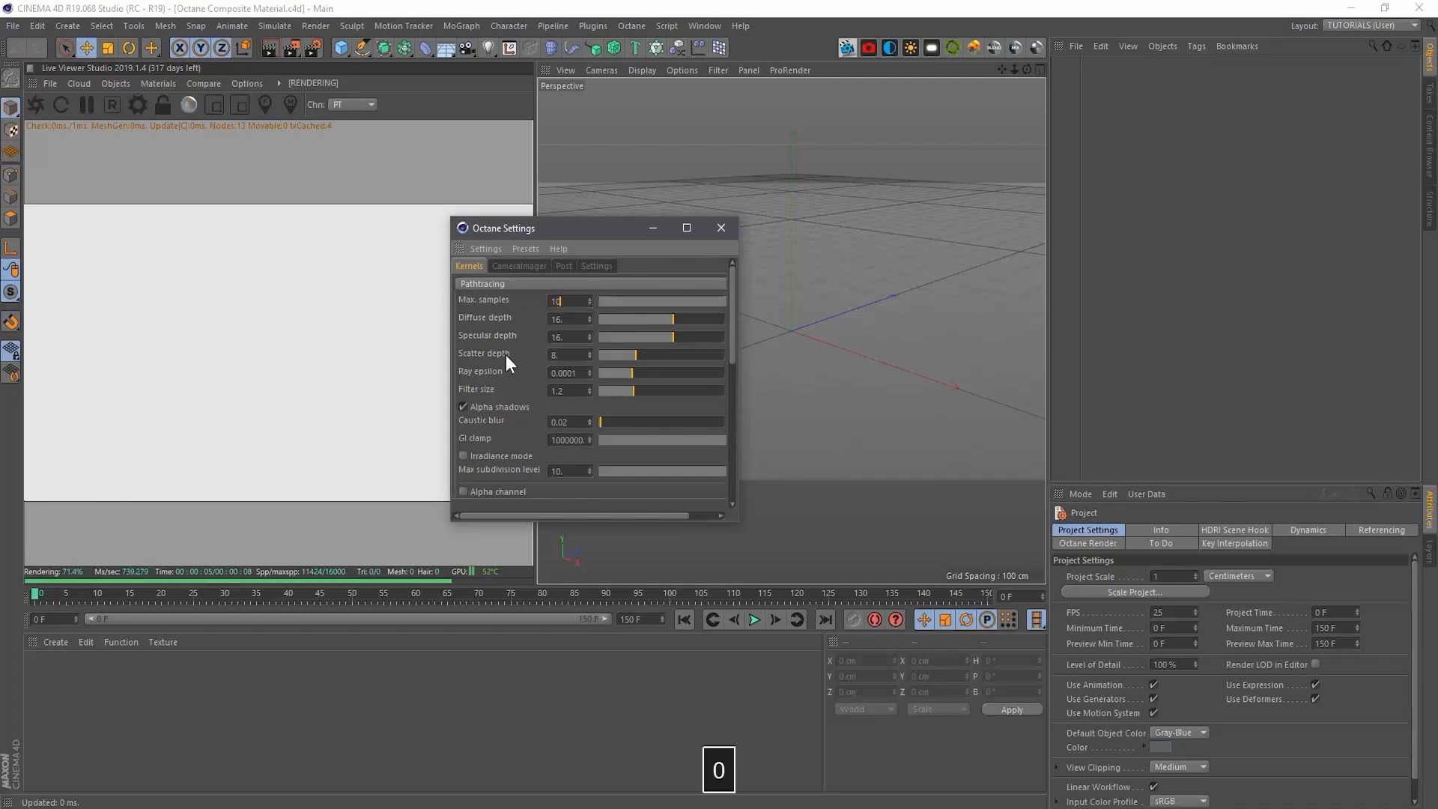
text(0)
key(Tab)
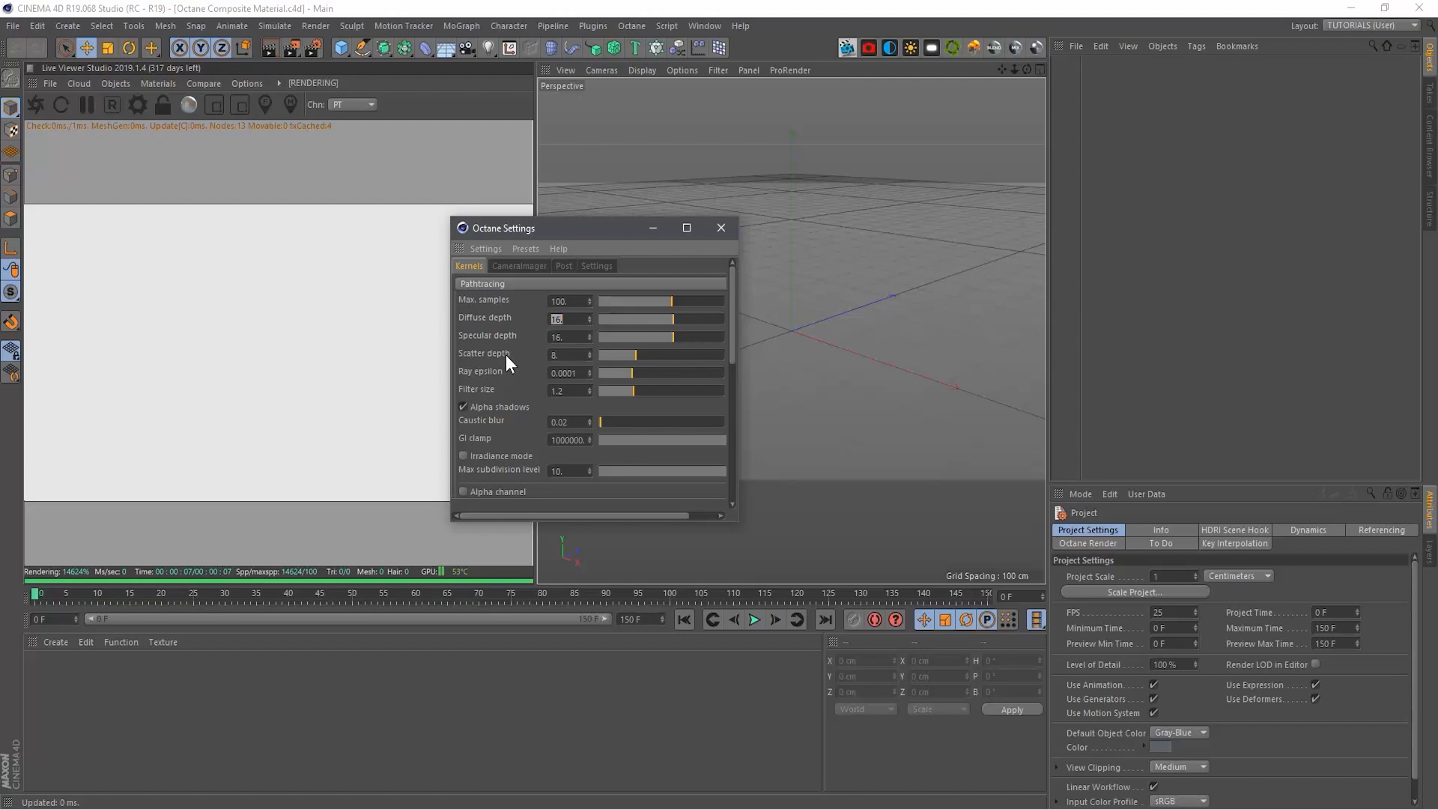
text(10)
key(Tab)
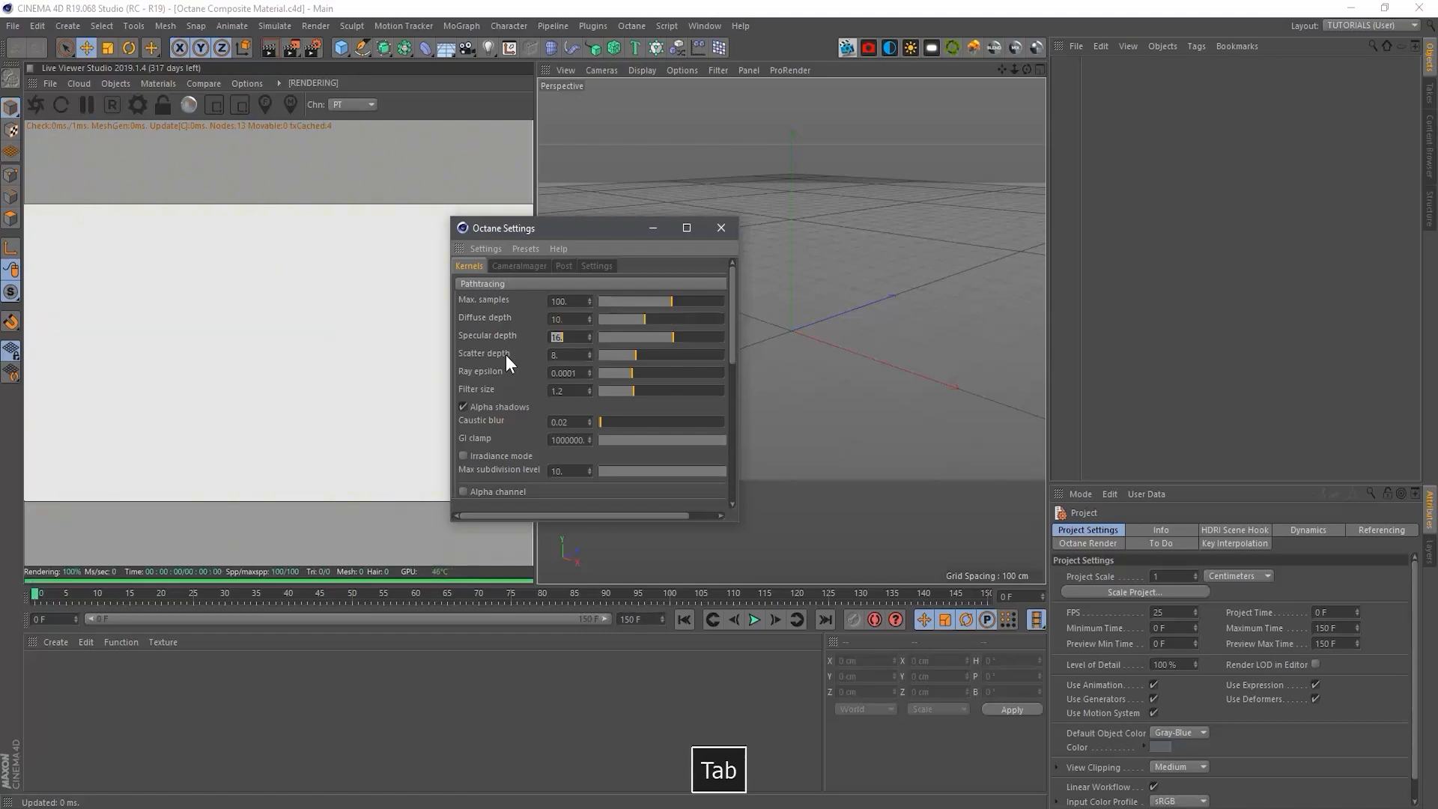
text(10)
key(Return)
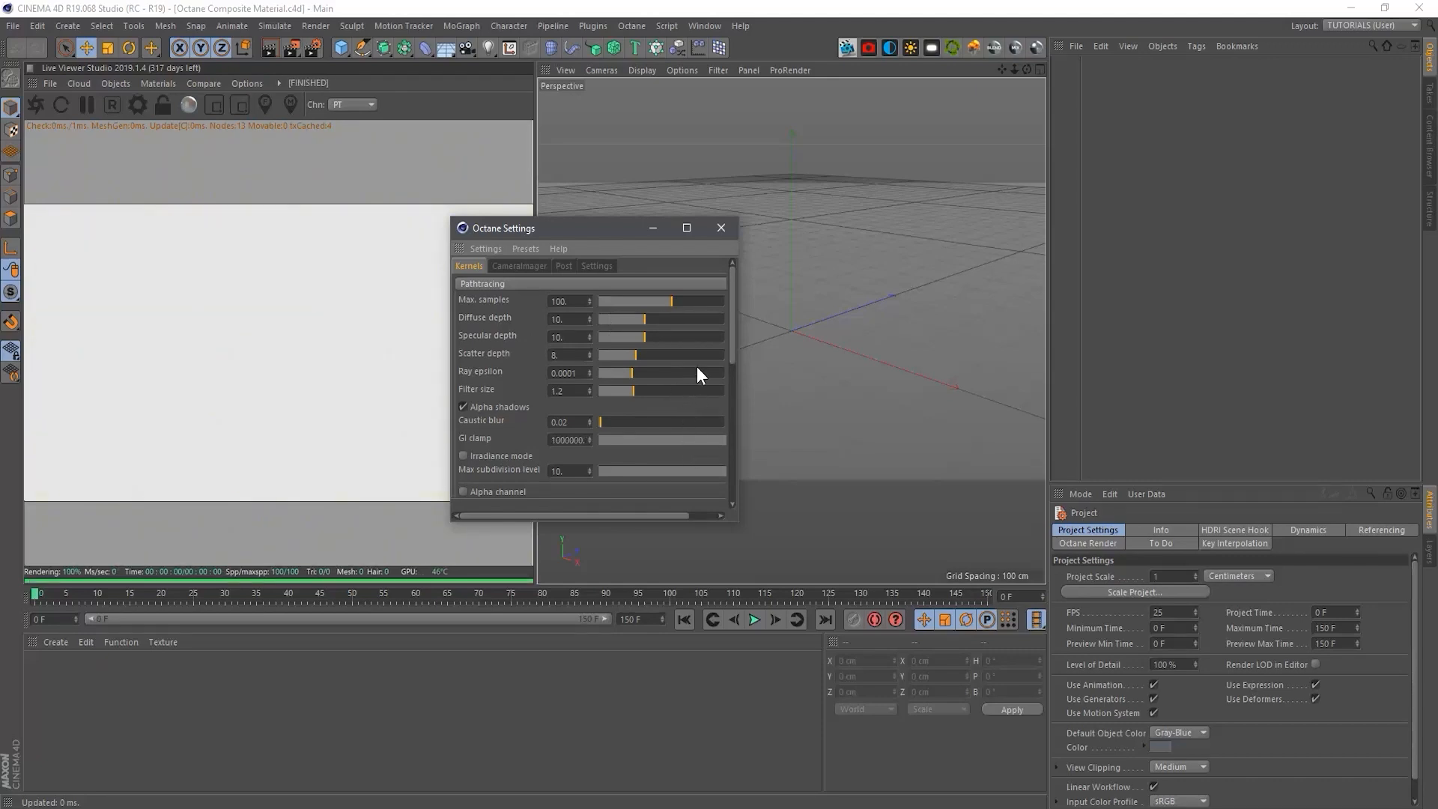
click(721, 228)
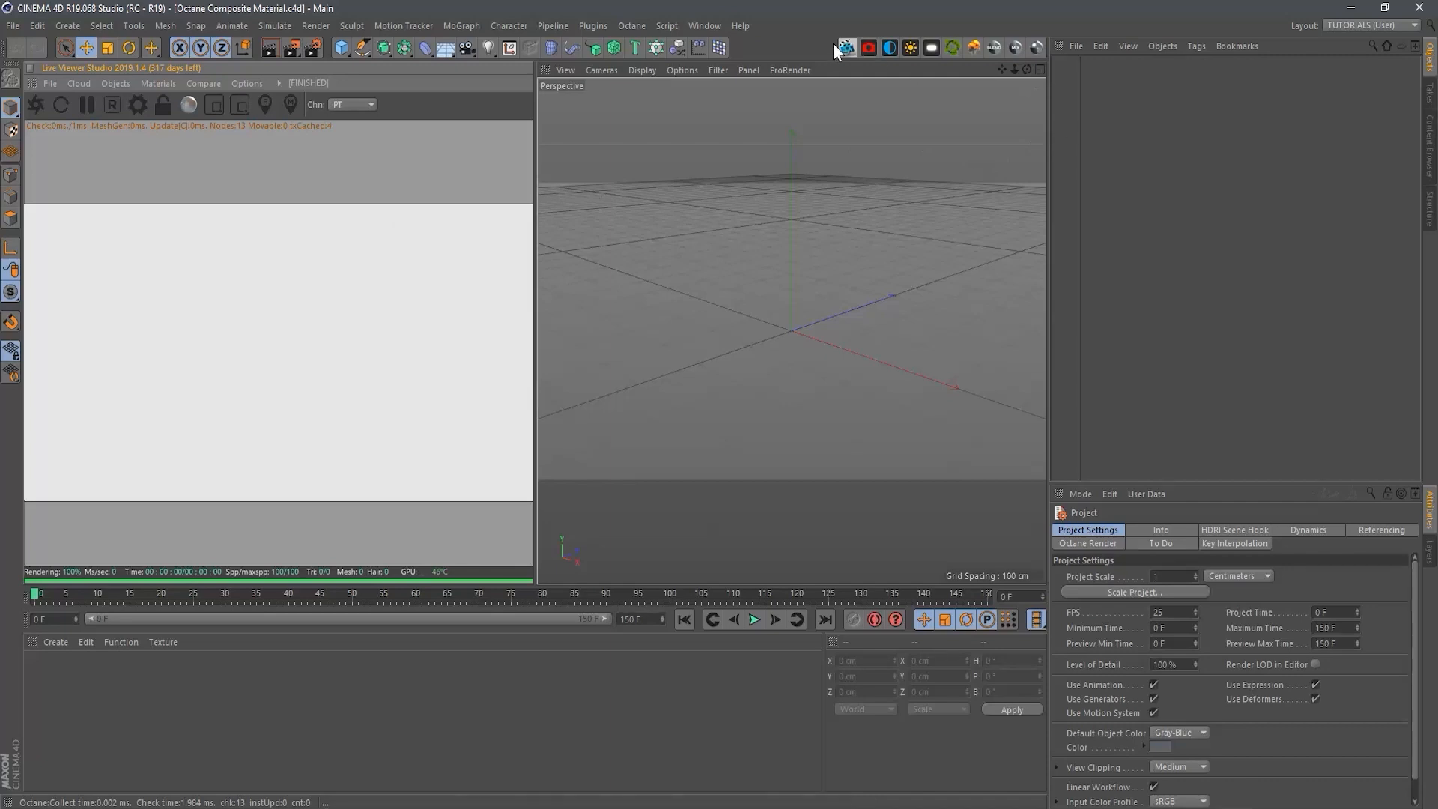
Add an Octane camera and enable the Camera Imager on its camera tag, enlarging the attribute area.
click(867, 48)
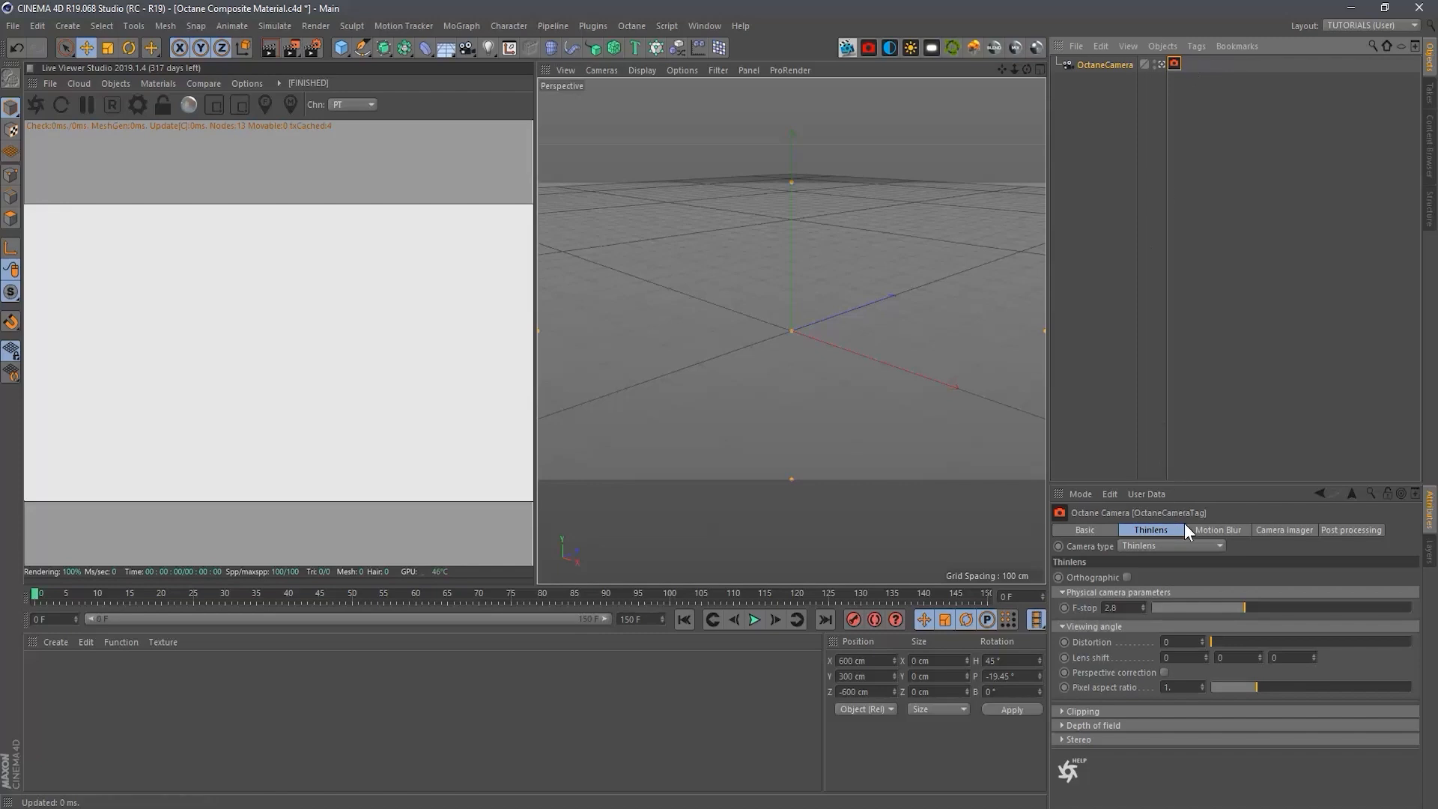
click(1274, 530)
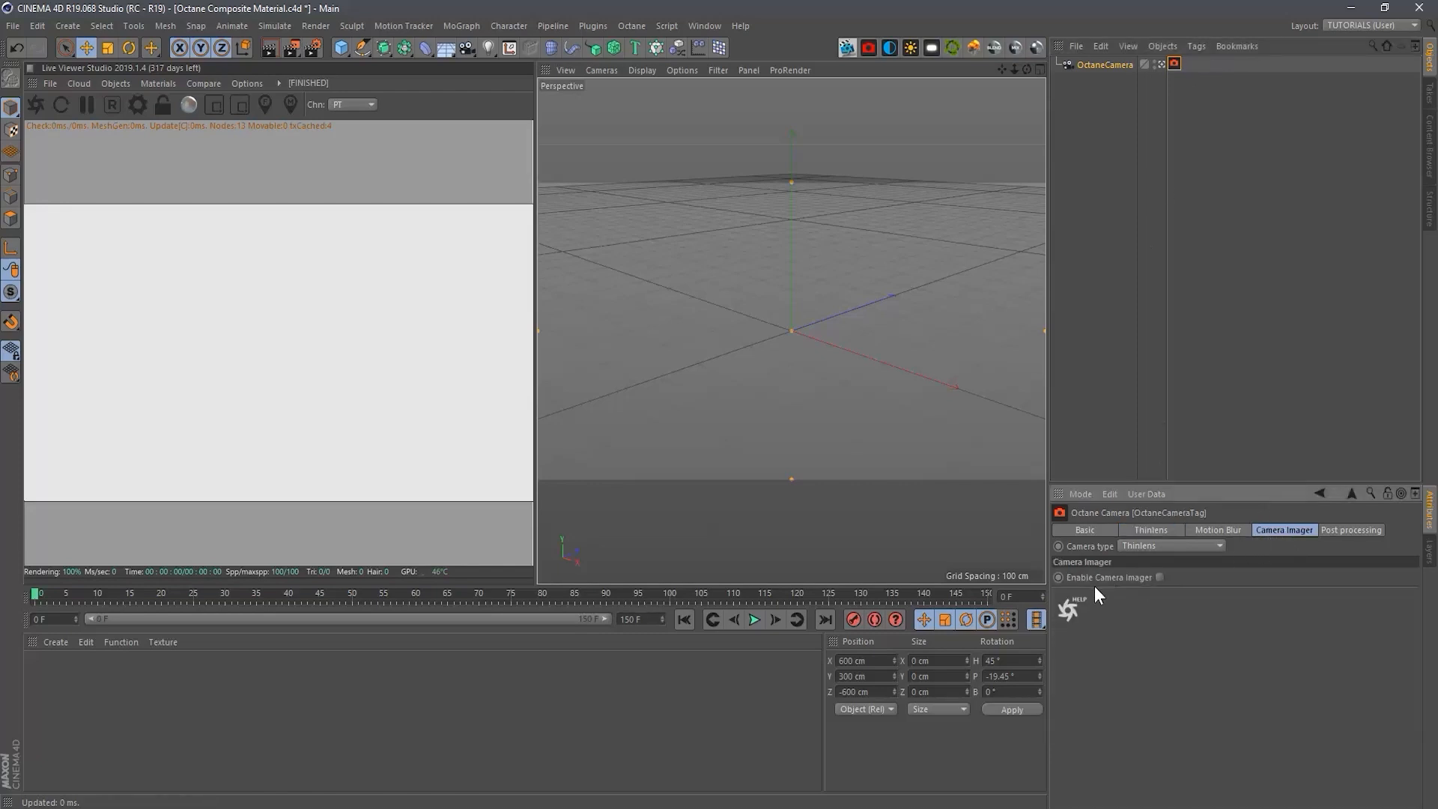
click(1159, 577)
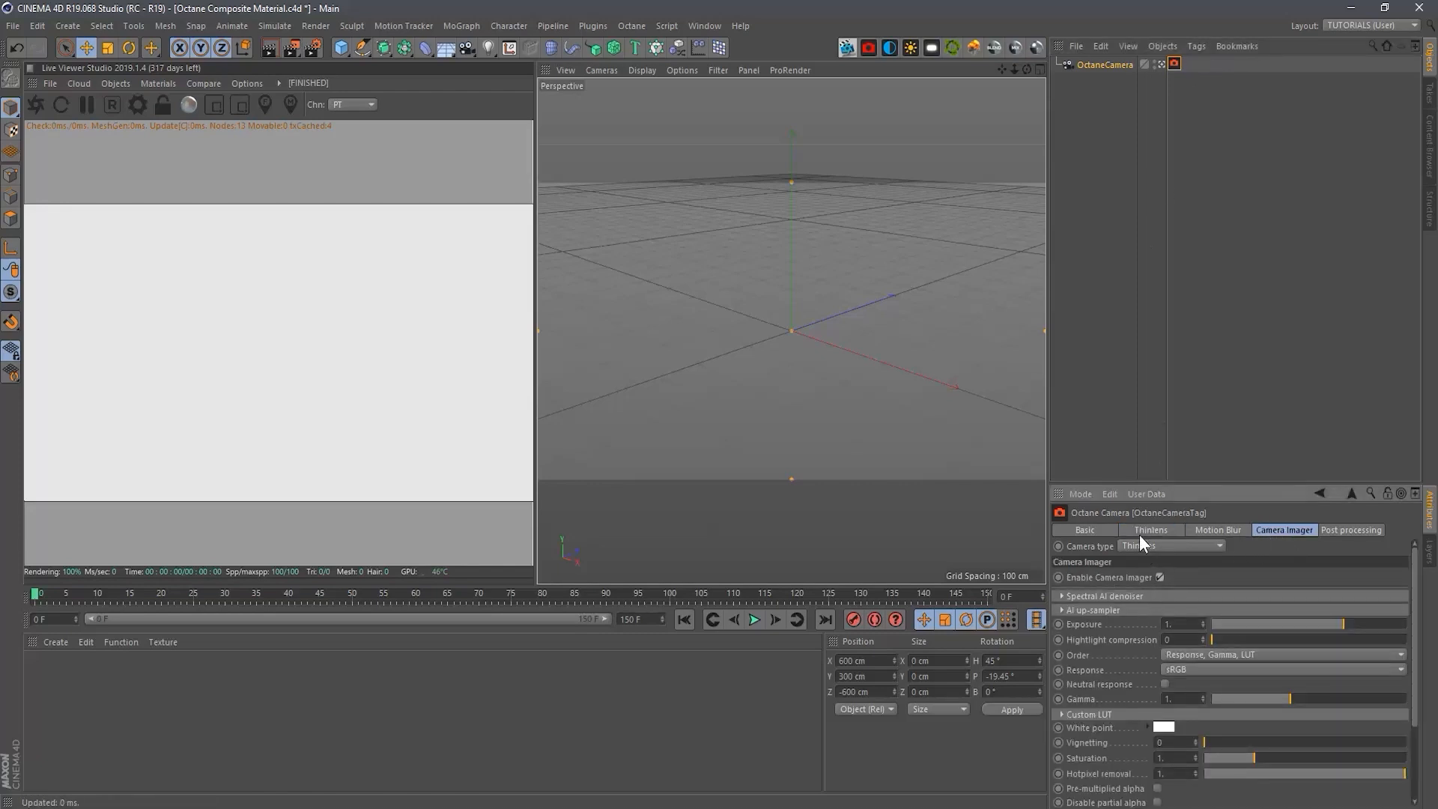
drag(1152, 483, 1158, 422)
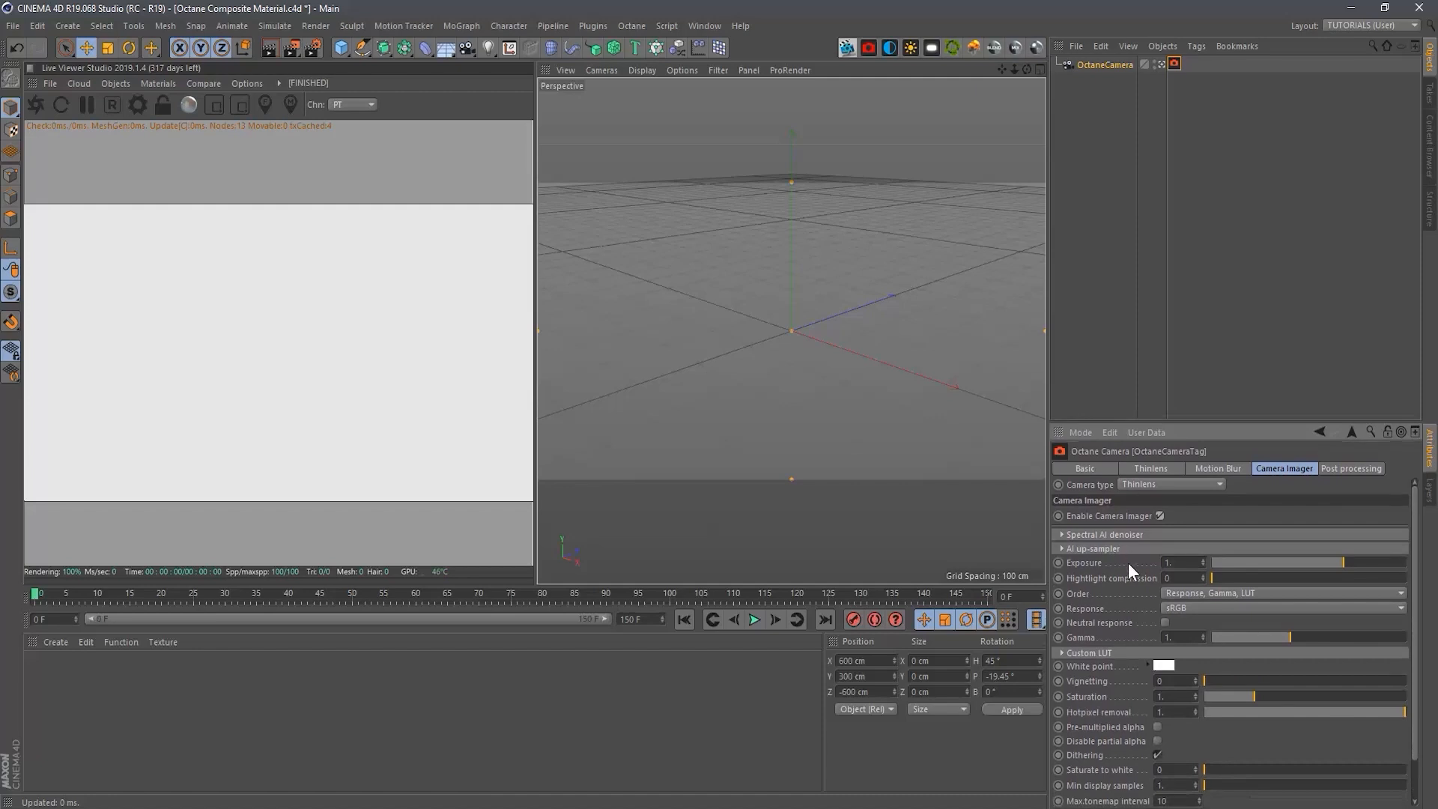
Enable the Spectral AI denoiser in the Octane camera's imager settings and collapse its section.
click(1151, 534)
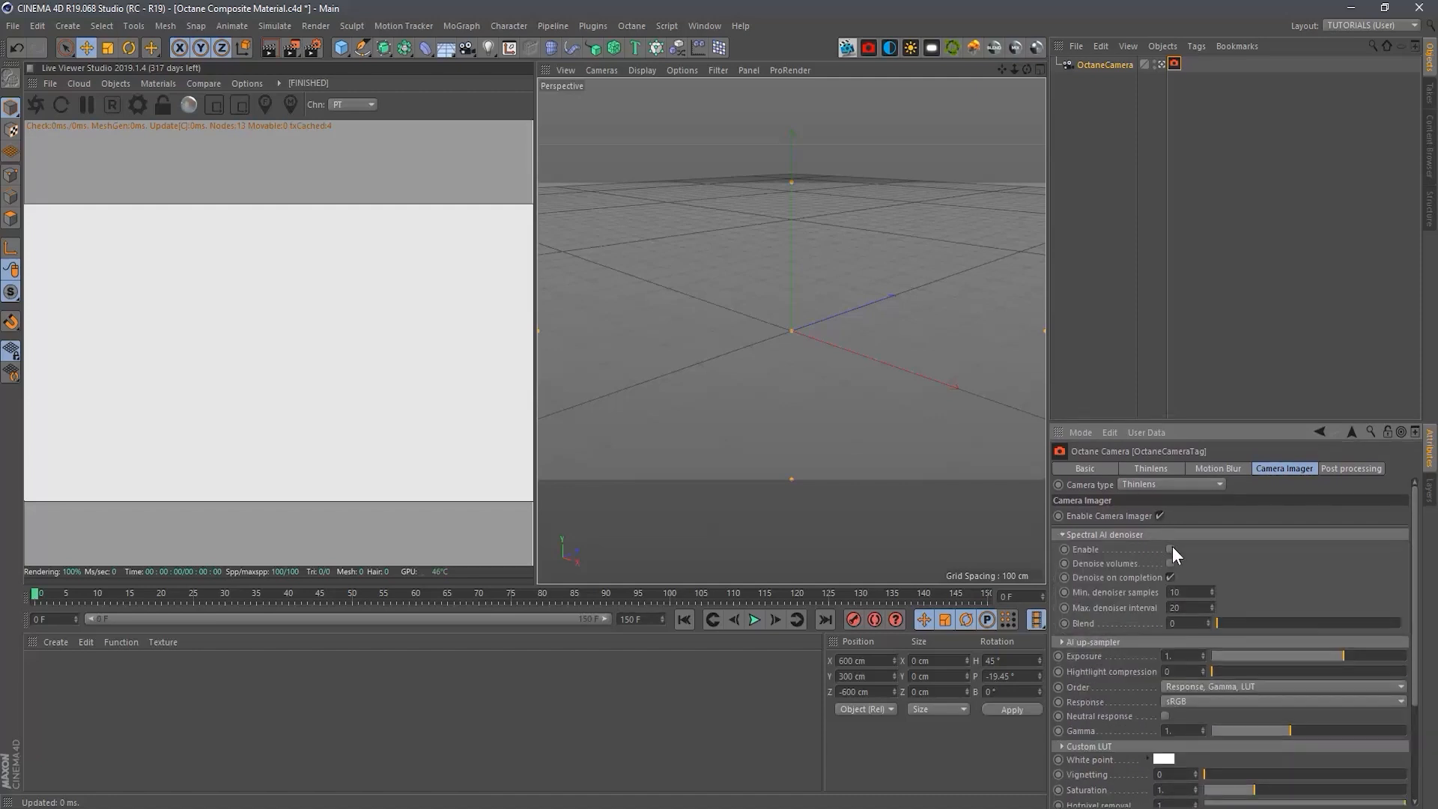
click(1171, 550)
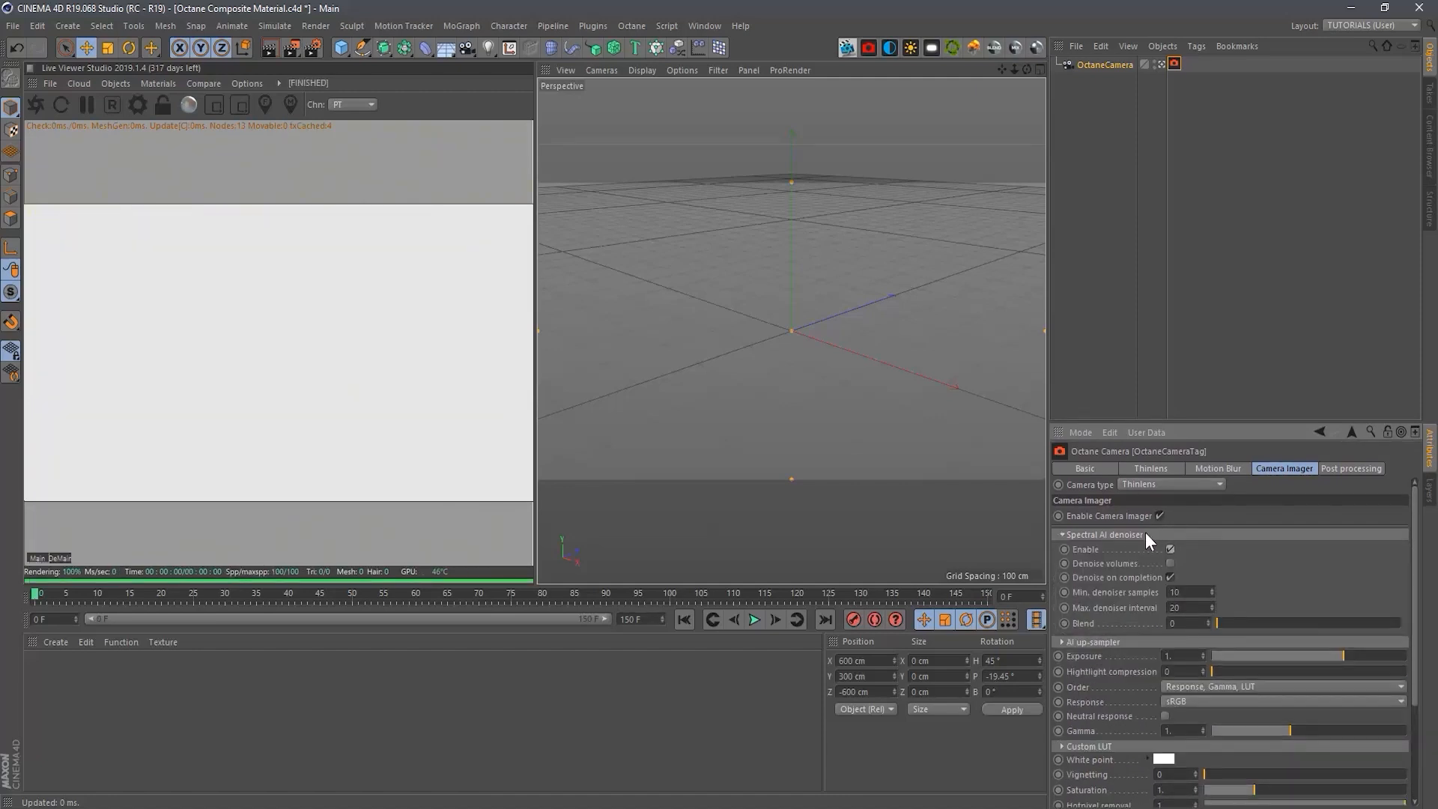
click(1144, 534)
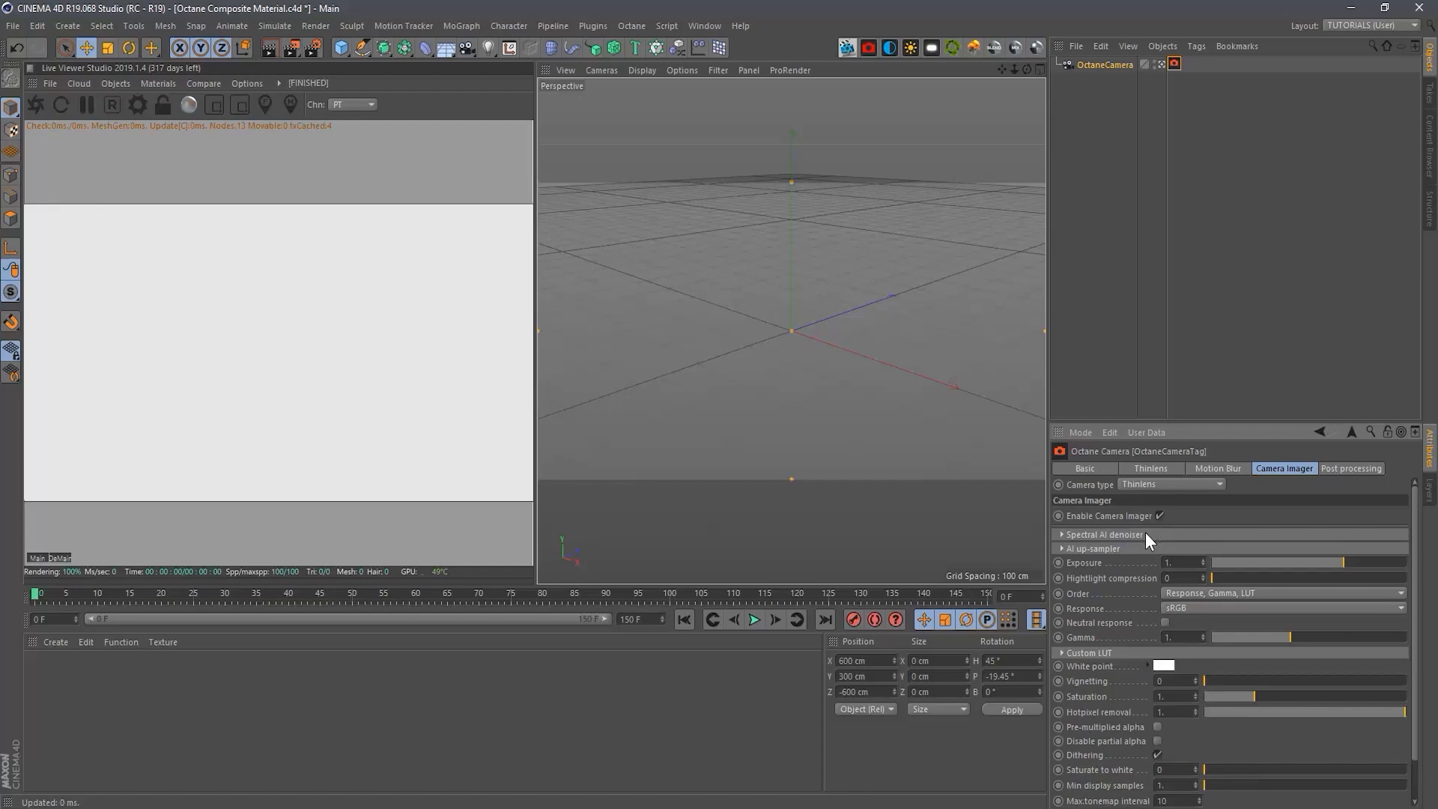
Set the camera imager's response to Linear and its gamma to 2.
click(1196, 607)
scroll(1216, 758, up, 3)
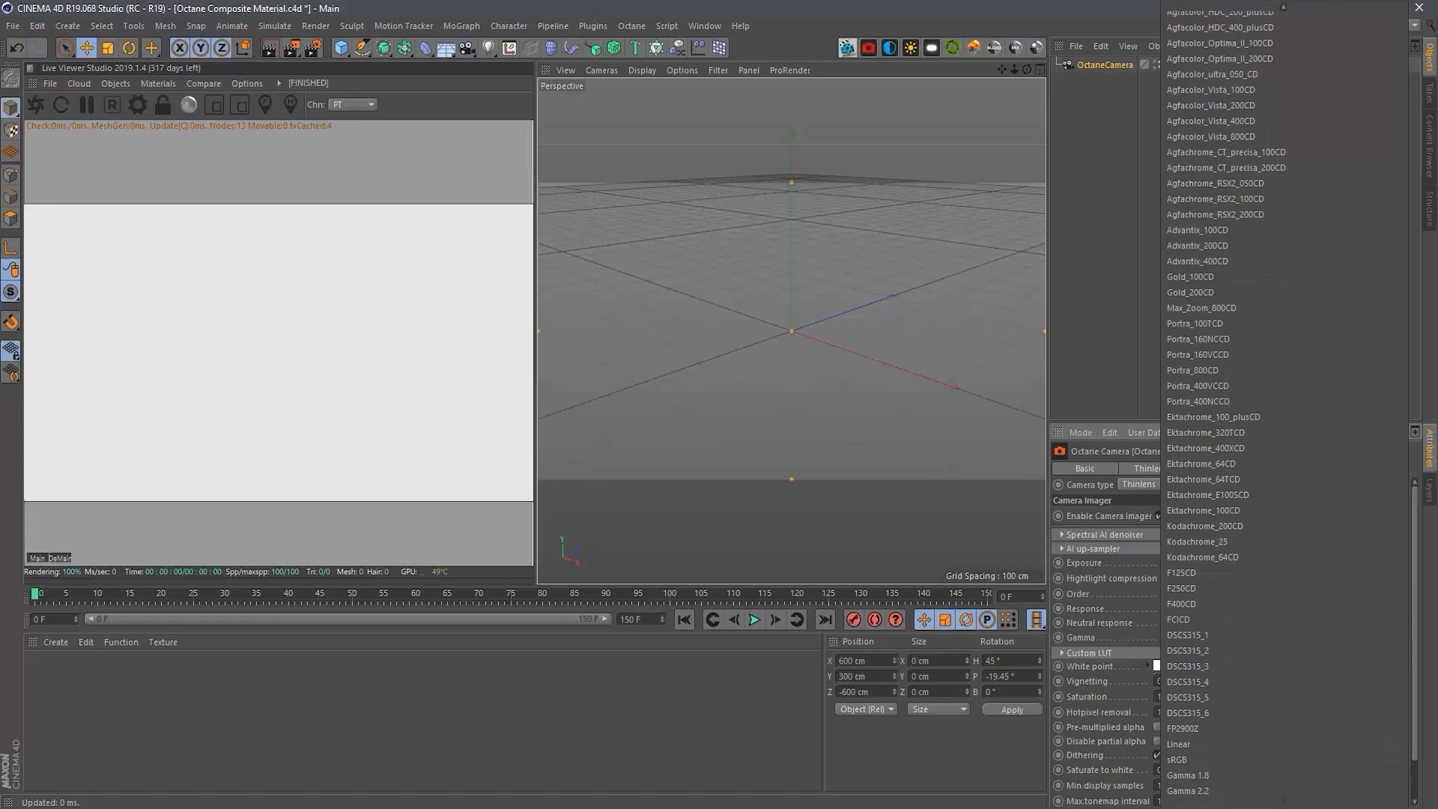
click(1213, 743)
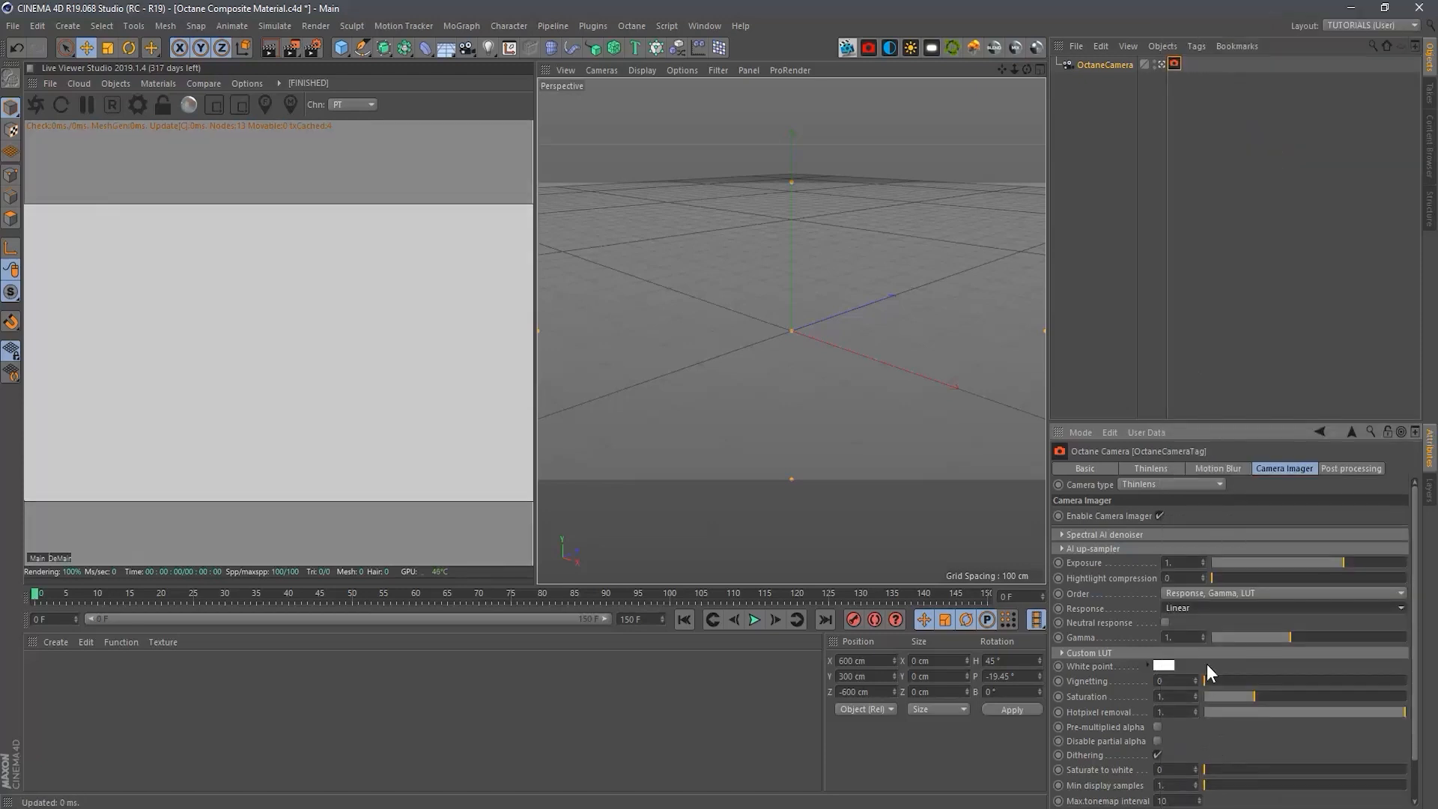
double_click(1191, 638)
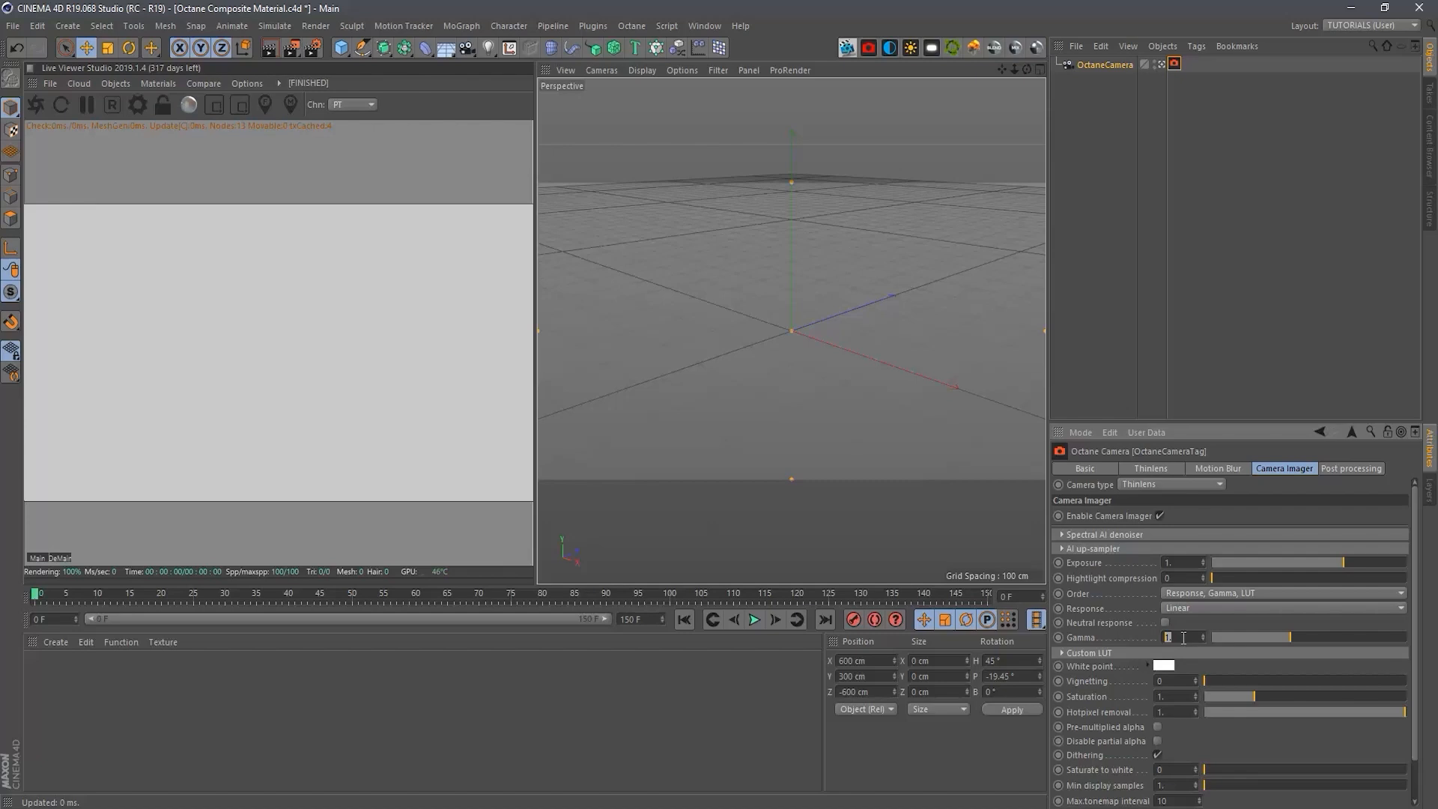
text(2)
key(Return)
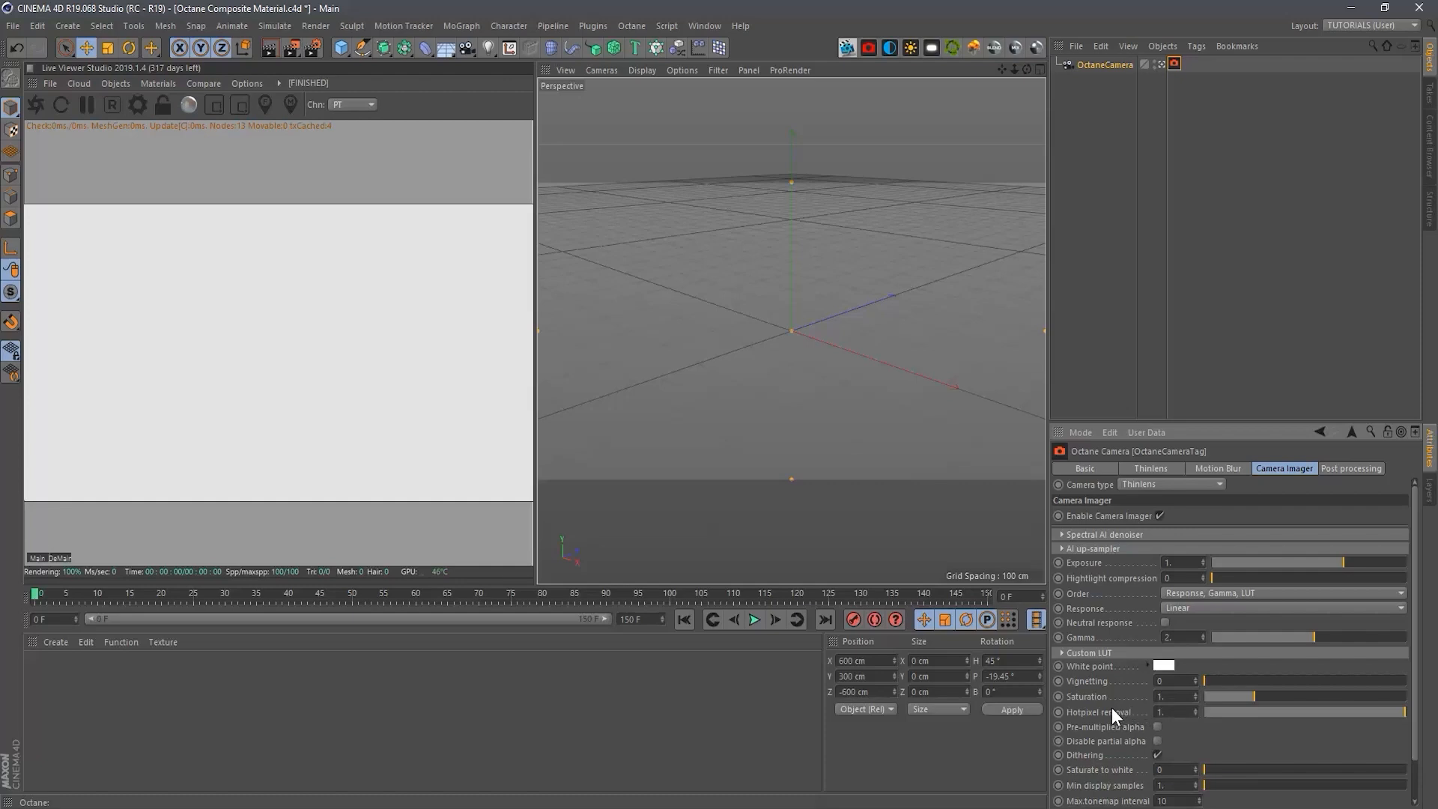
Set the camera imager's hotpixel removal to 0.5.
scroll(1110, 739, down, 1)
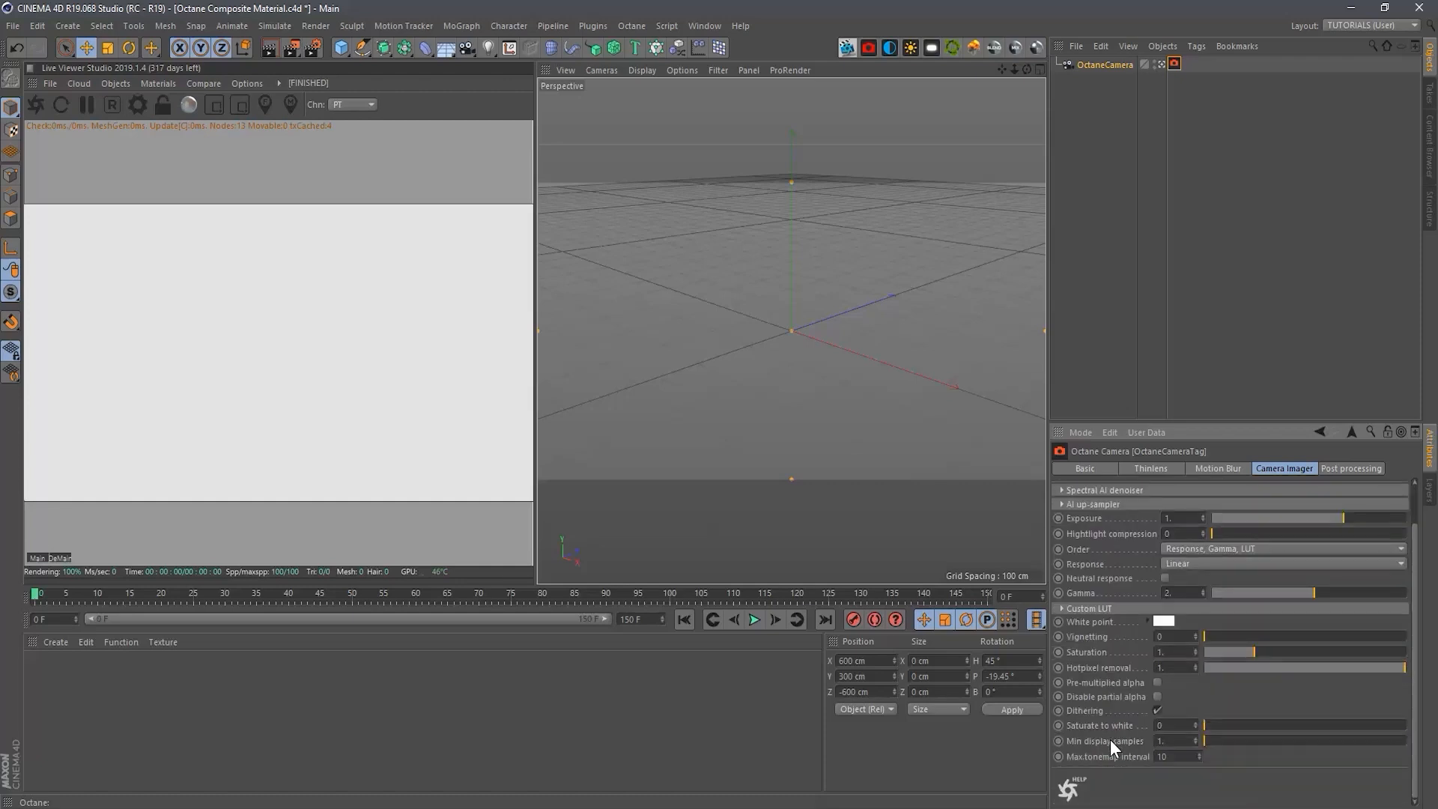
double_click(1167, 666)
text(0.5)
key(Return)
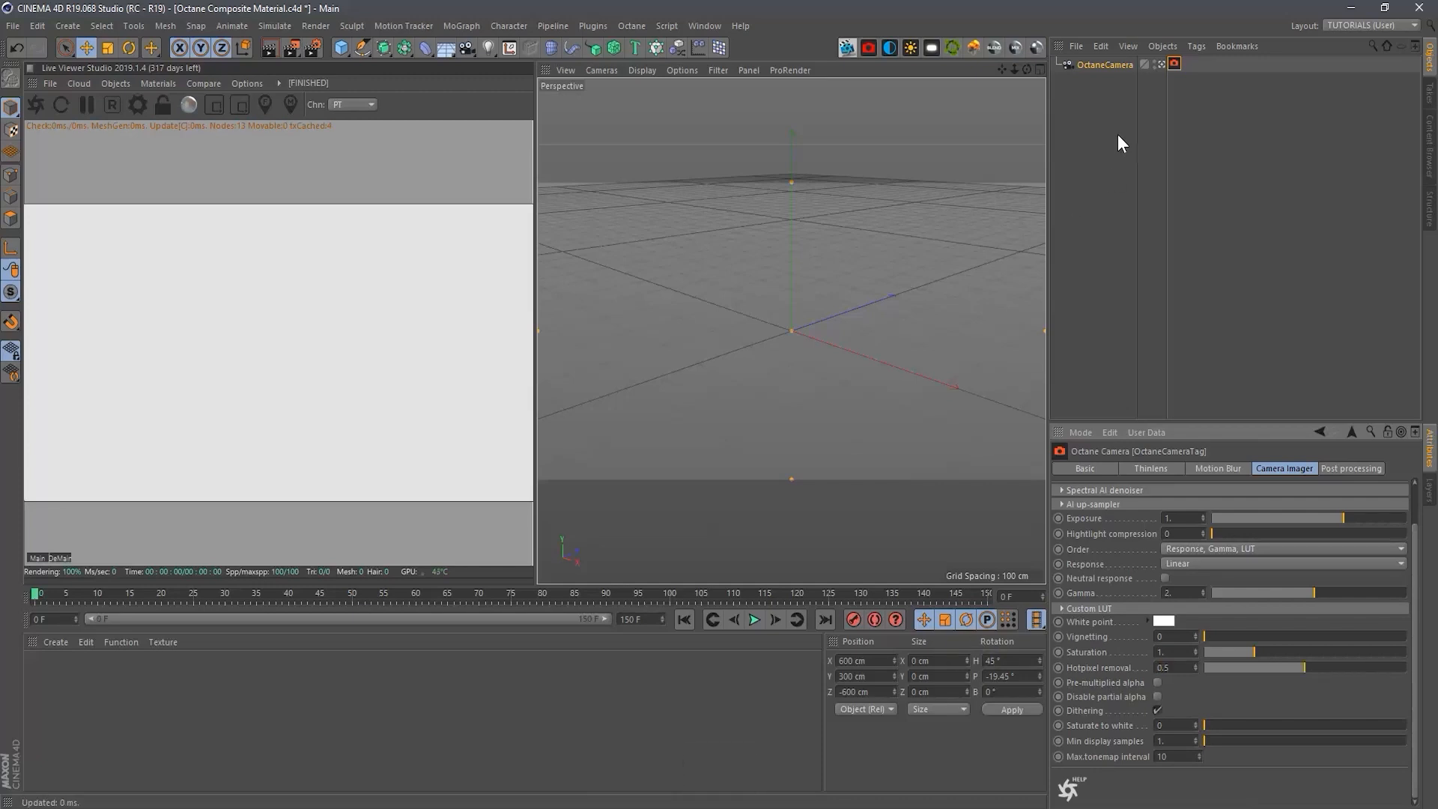
Add an Octane sky with an image-textured environment and load studio007.hdr from the tex folder as its texture.
click(890, 48)
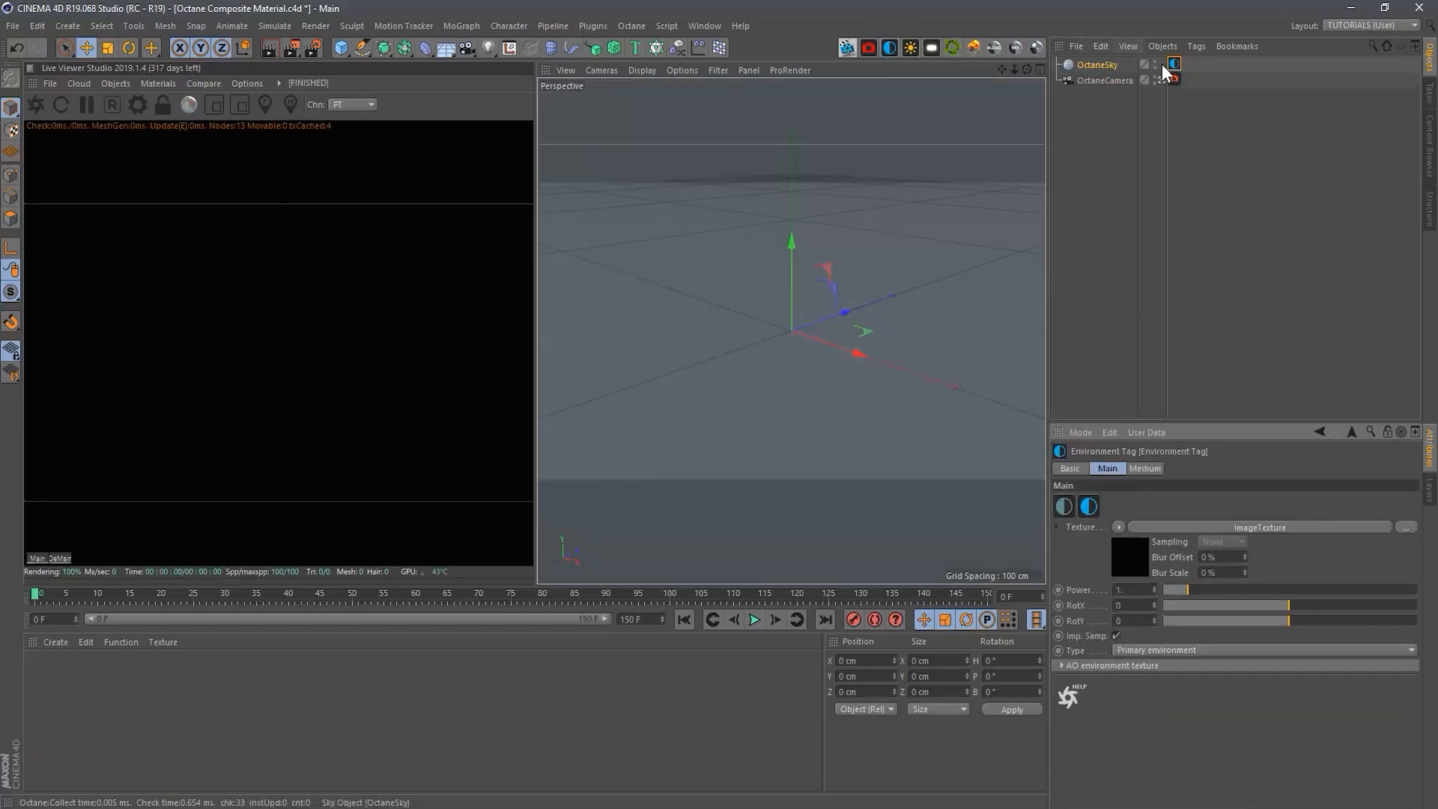
click(1407, 529)
click(475, 127)
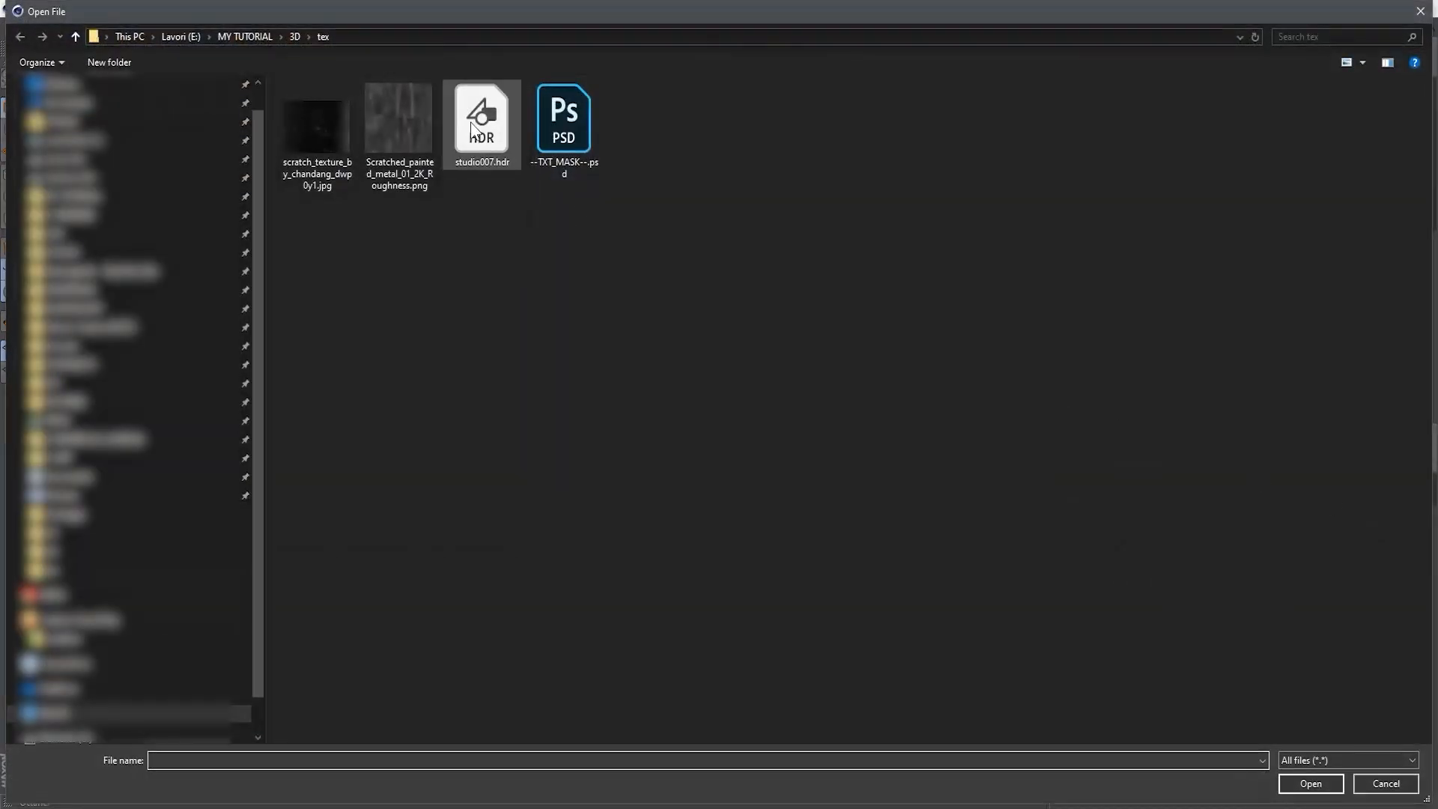
double_click(474, 129)
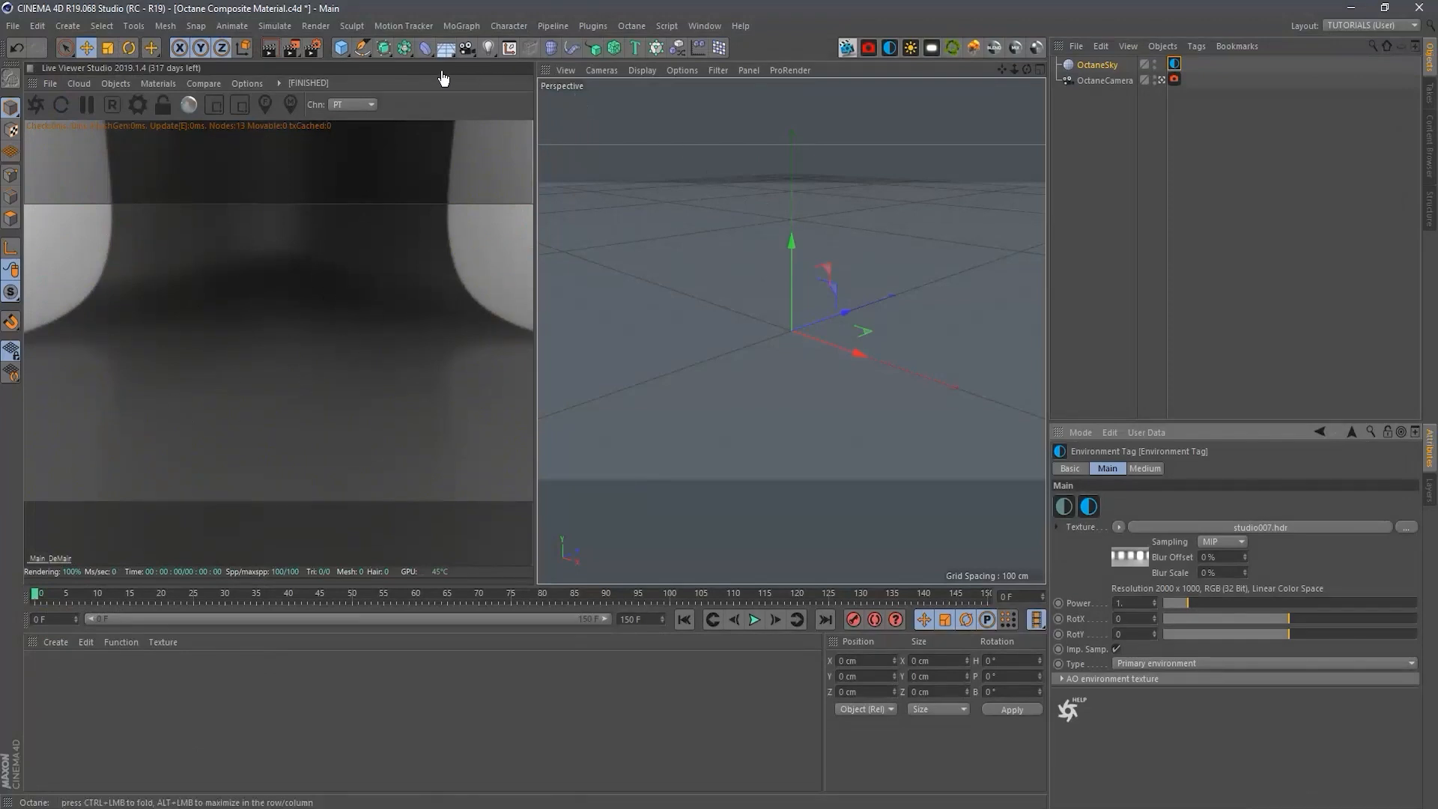
Add a plane primitive to the scene at the origin.
click(342, 48)
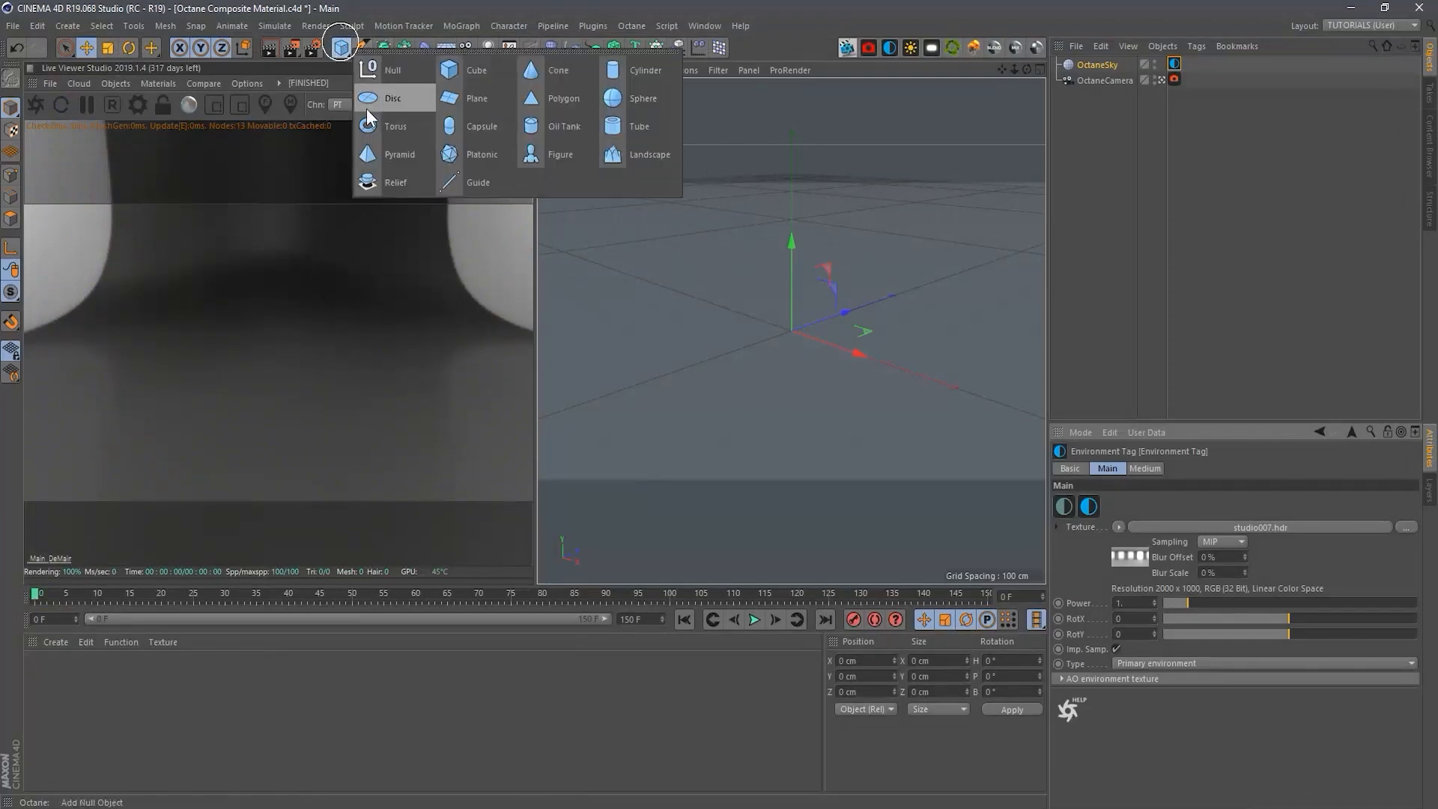
click(454, 100)
alt+drag(828, 401, 758, 316)
scroll(758, 316, up, 5)
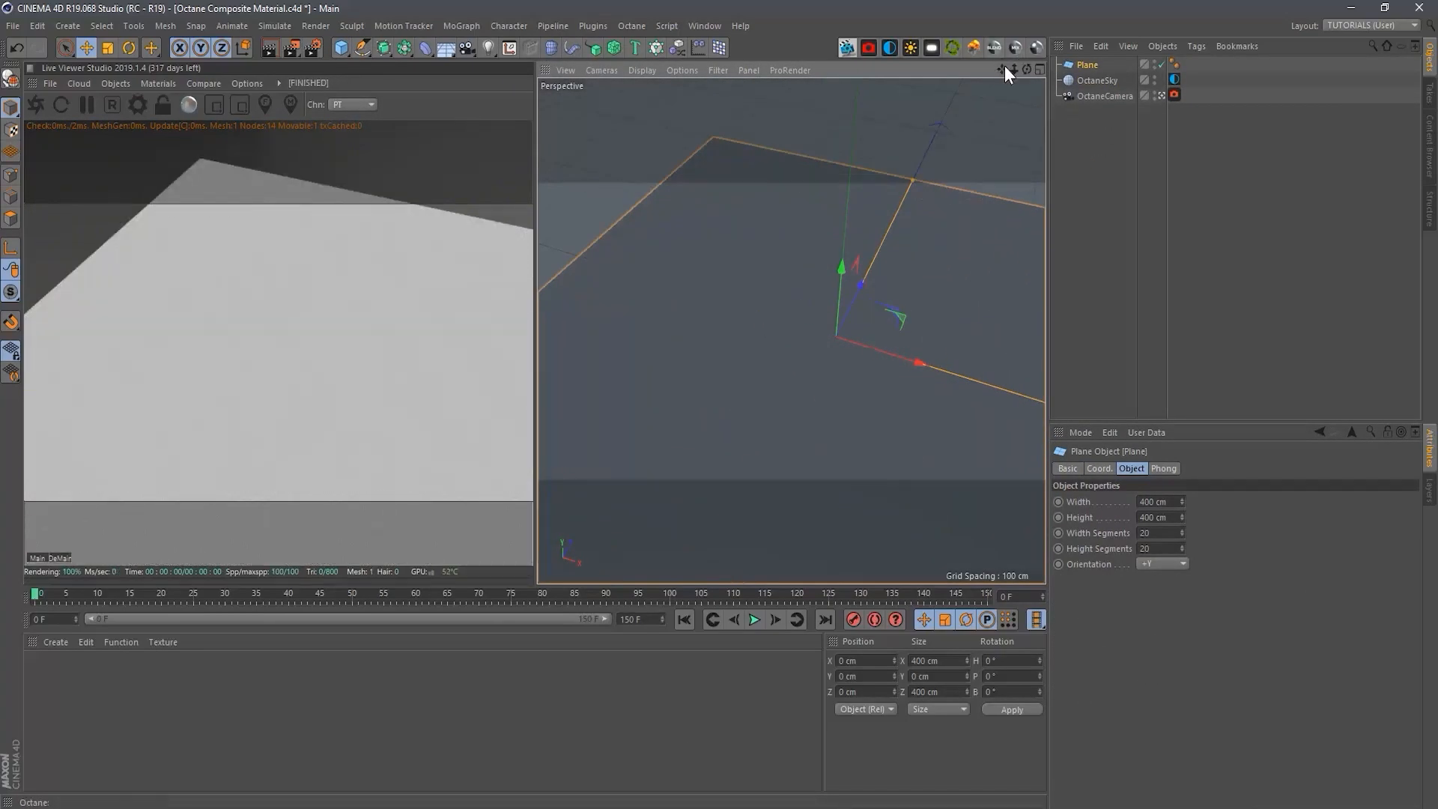
alt+drag(861, 270, 852, 309)
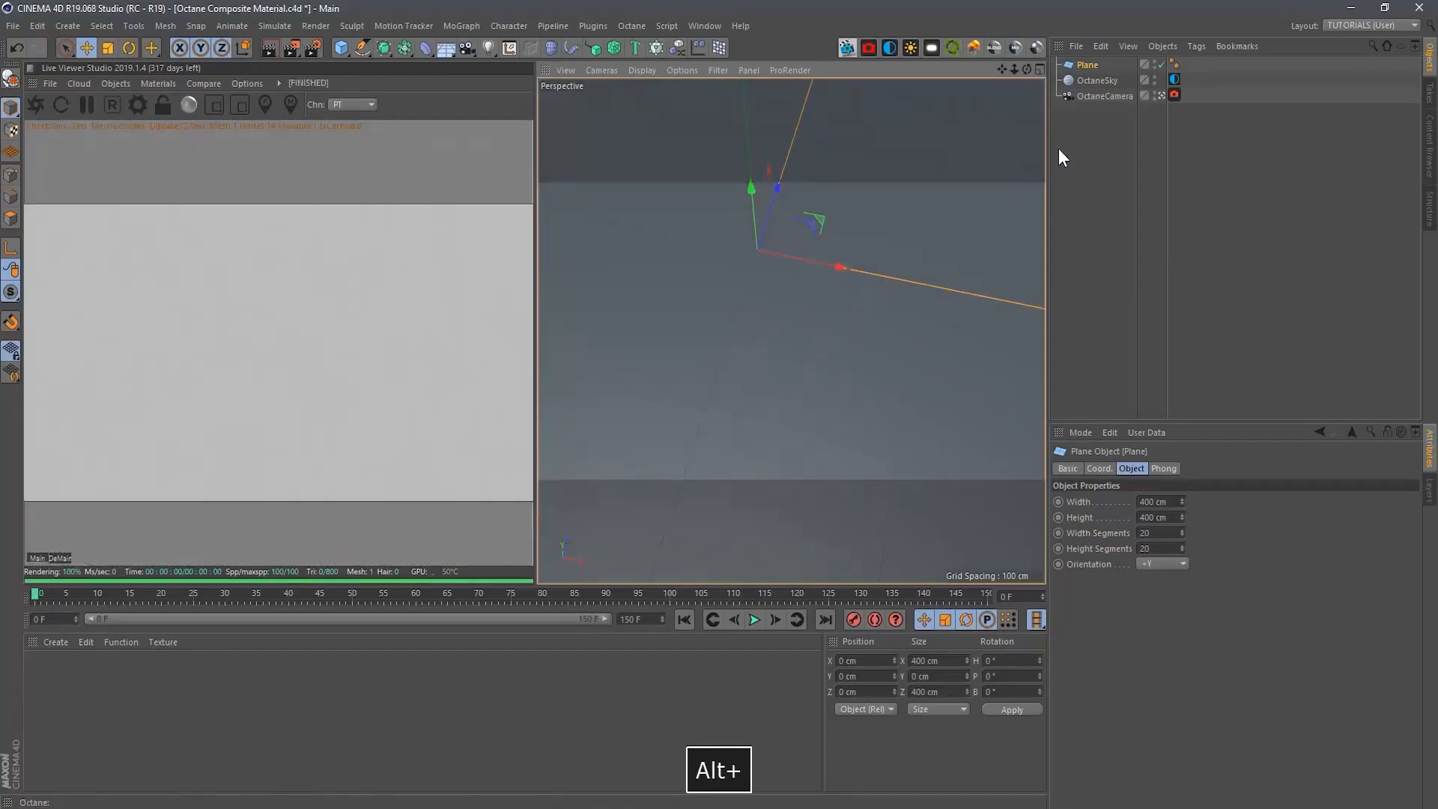
drag(1002, 69, 999, 123)
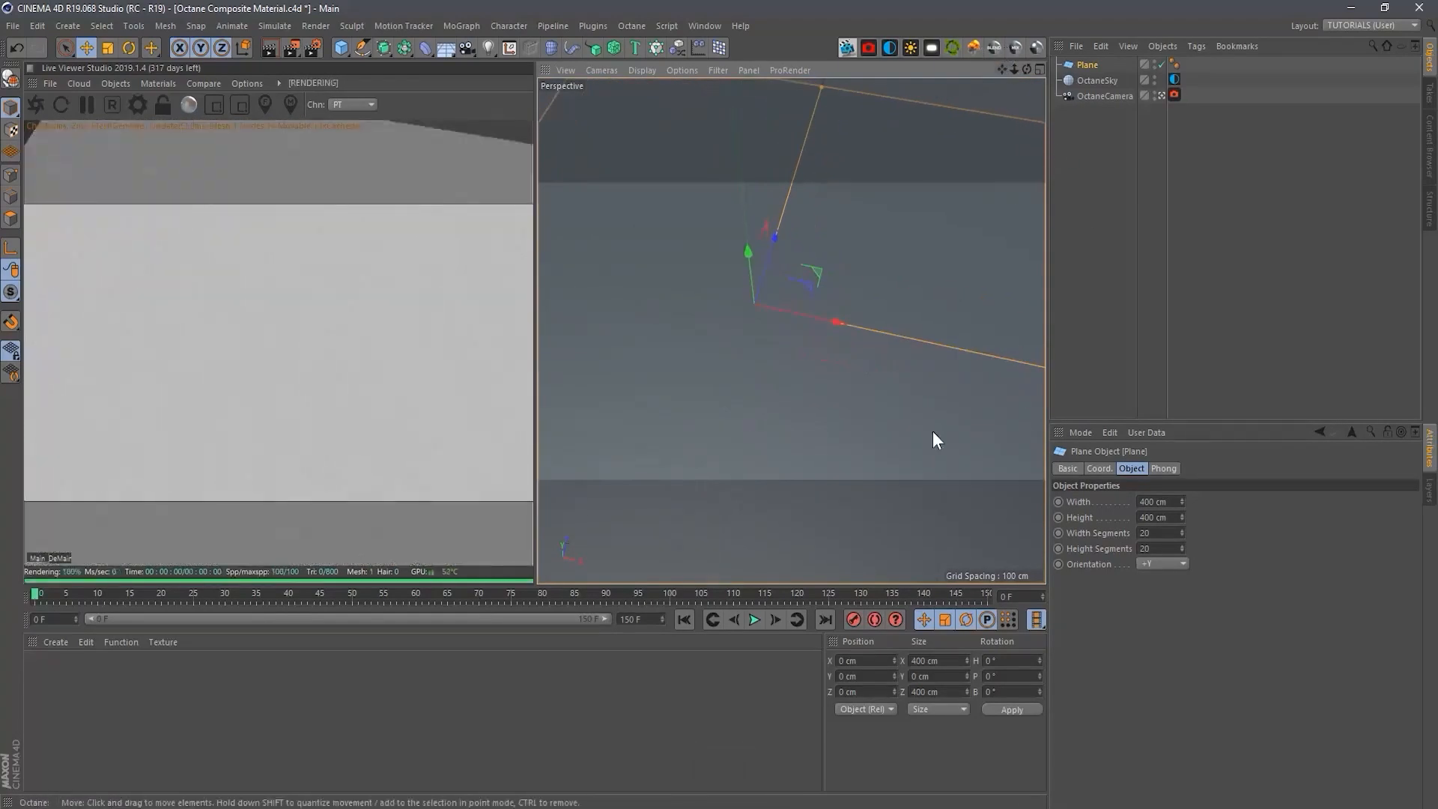
Create an Octane Composite material named Black Gold and apply it to the plane.
click(157, 83)
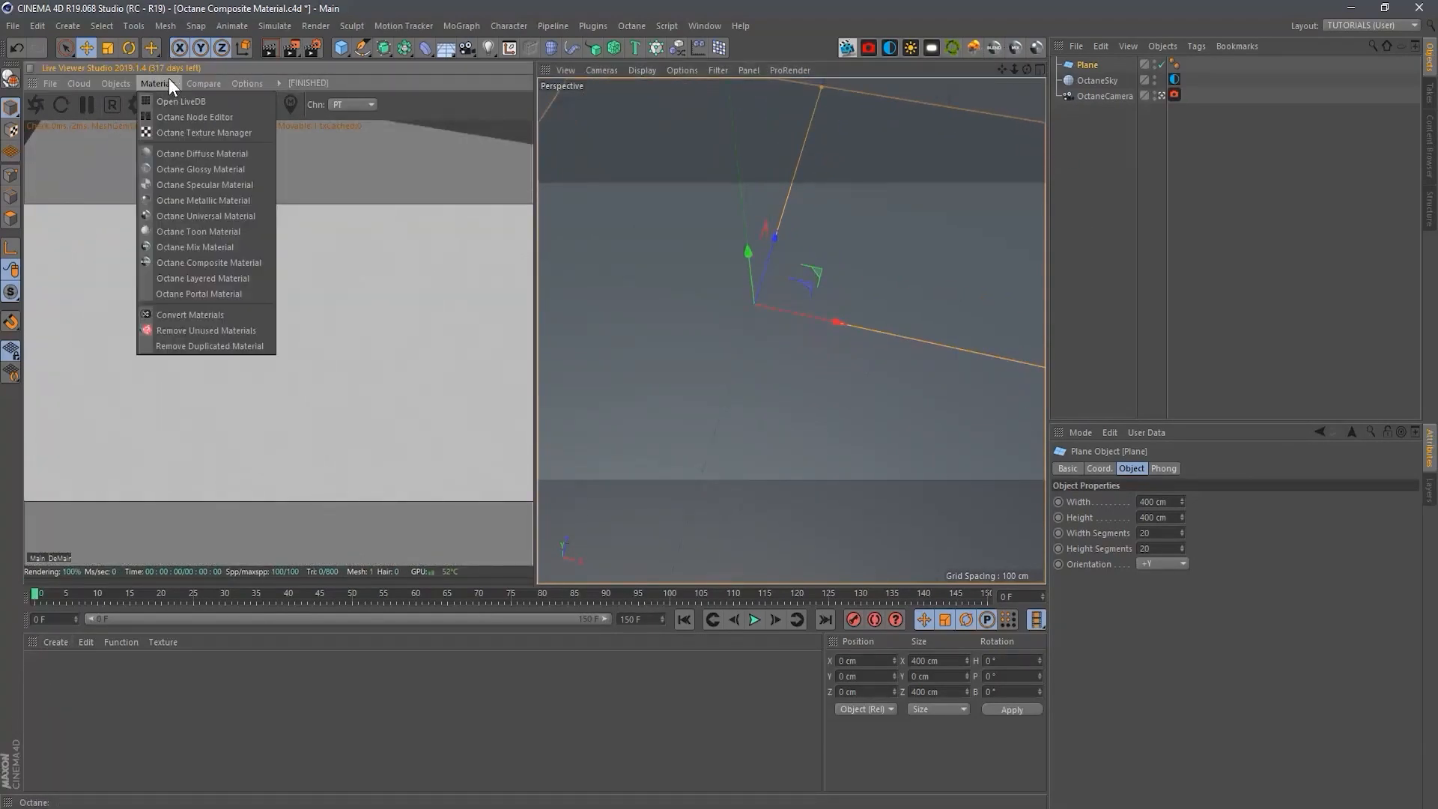
click(205, 261)
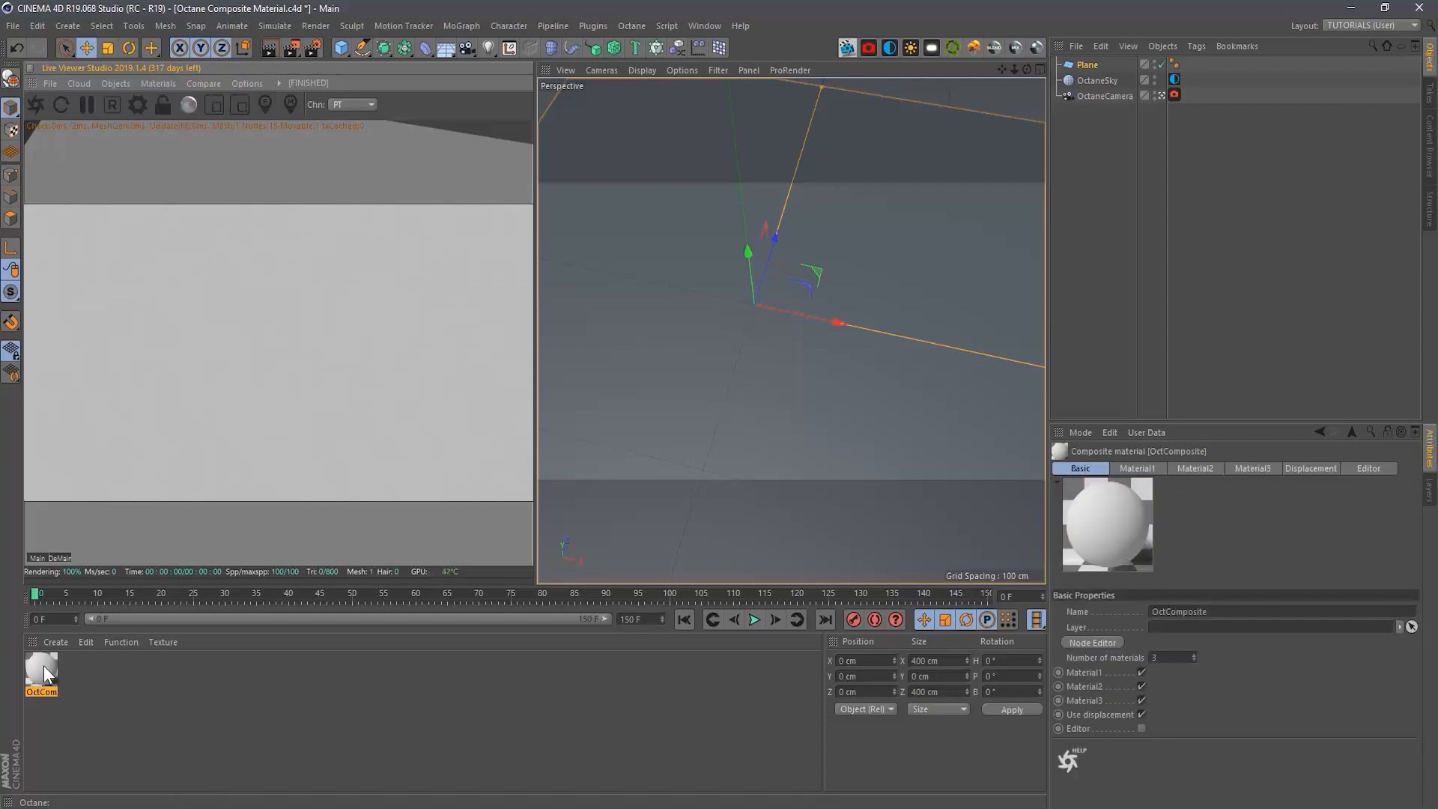
double_click(42, 691)
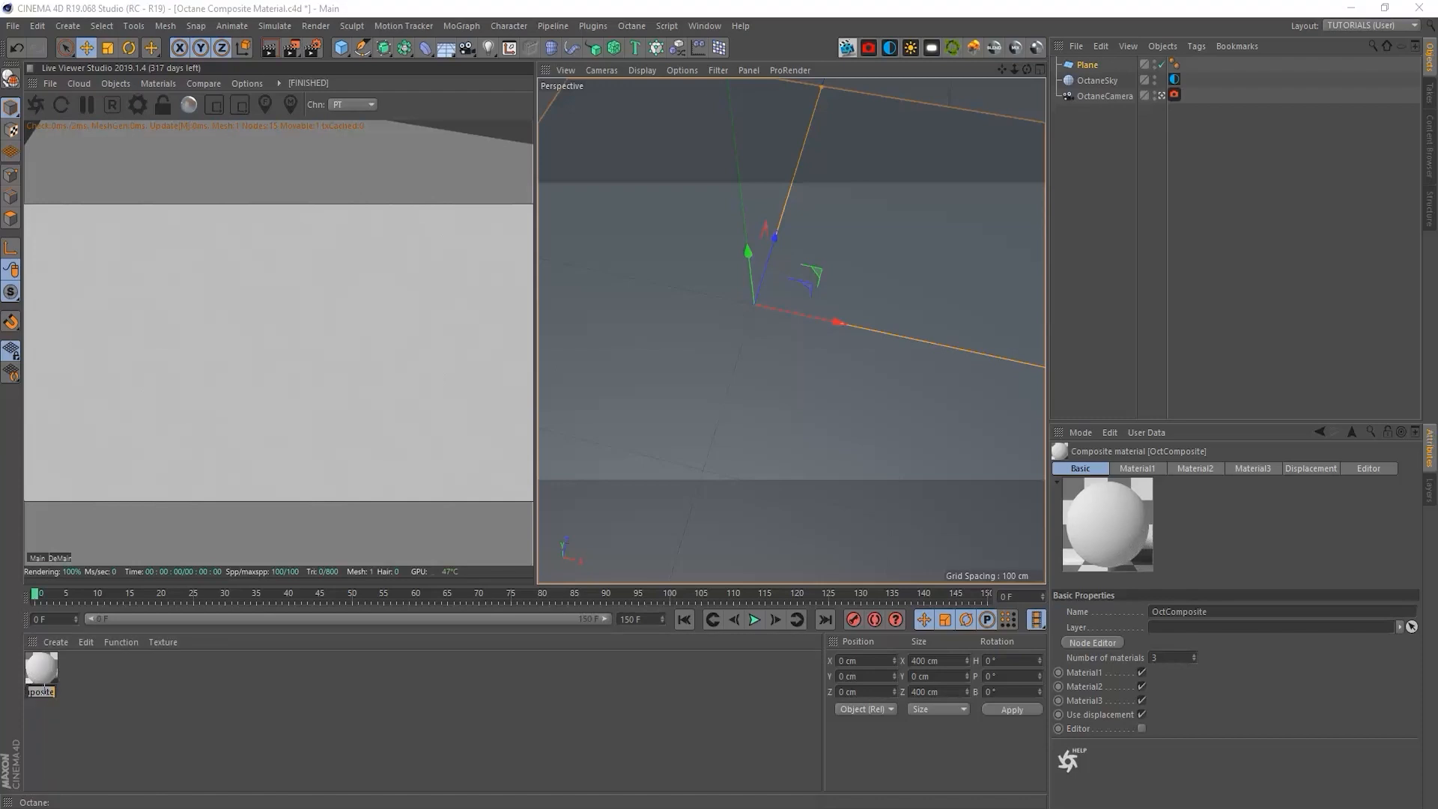
text(B)
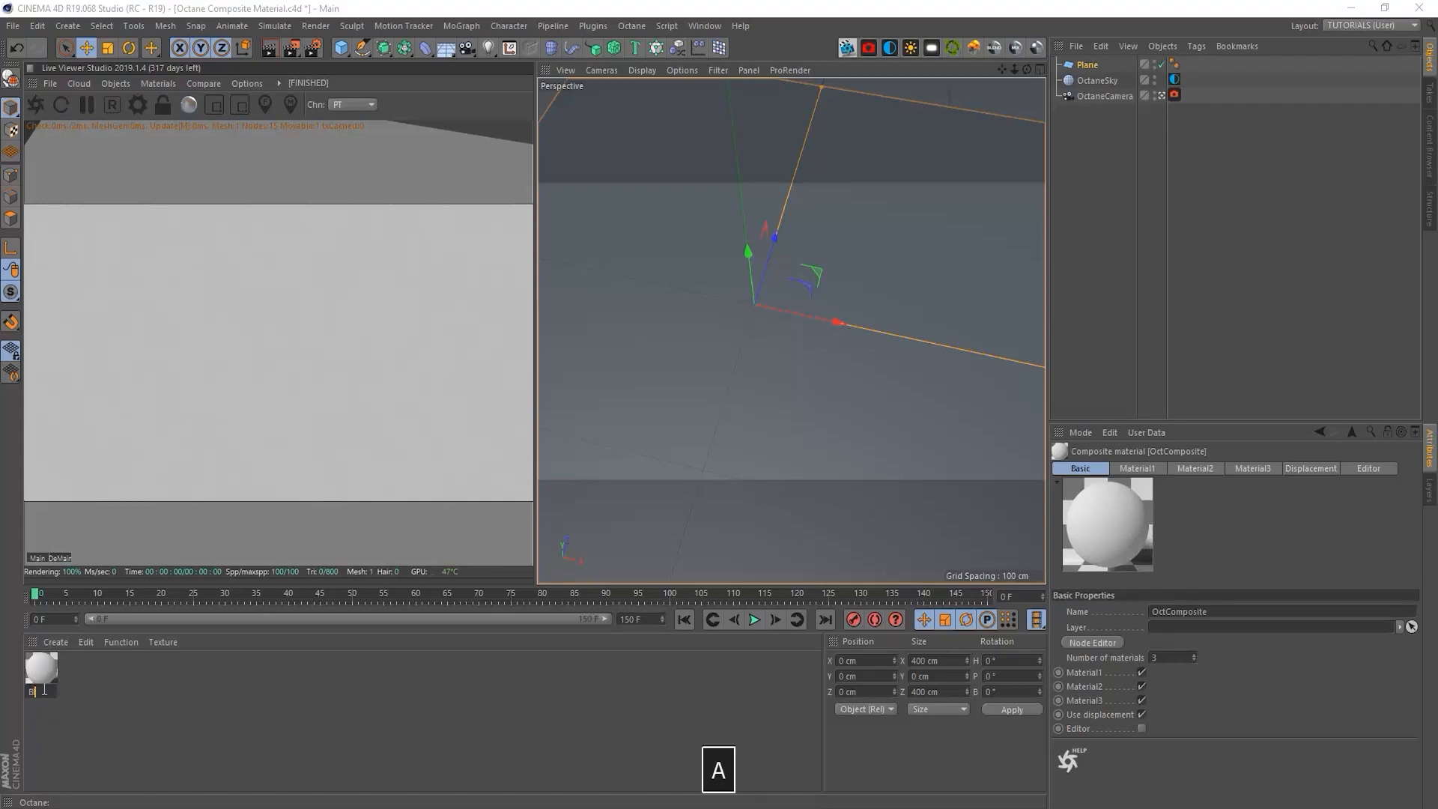
text(lack Gold)
key(Return)
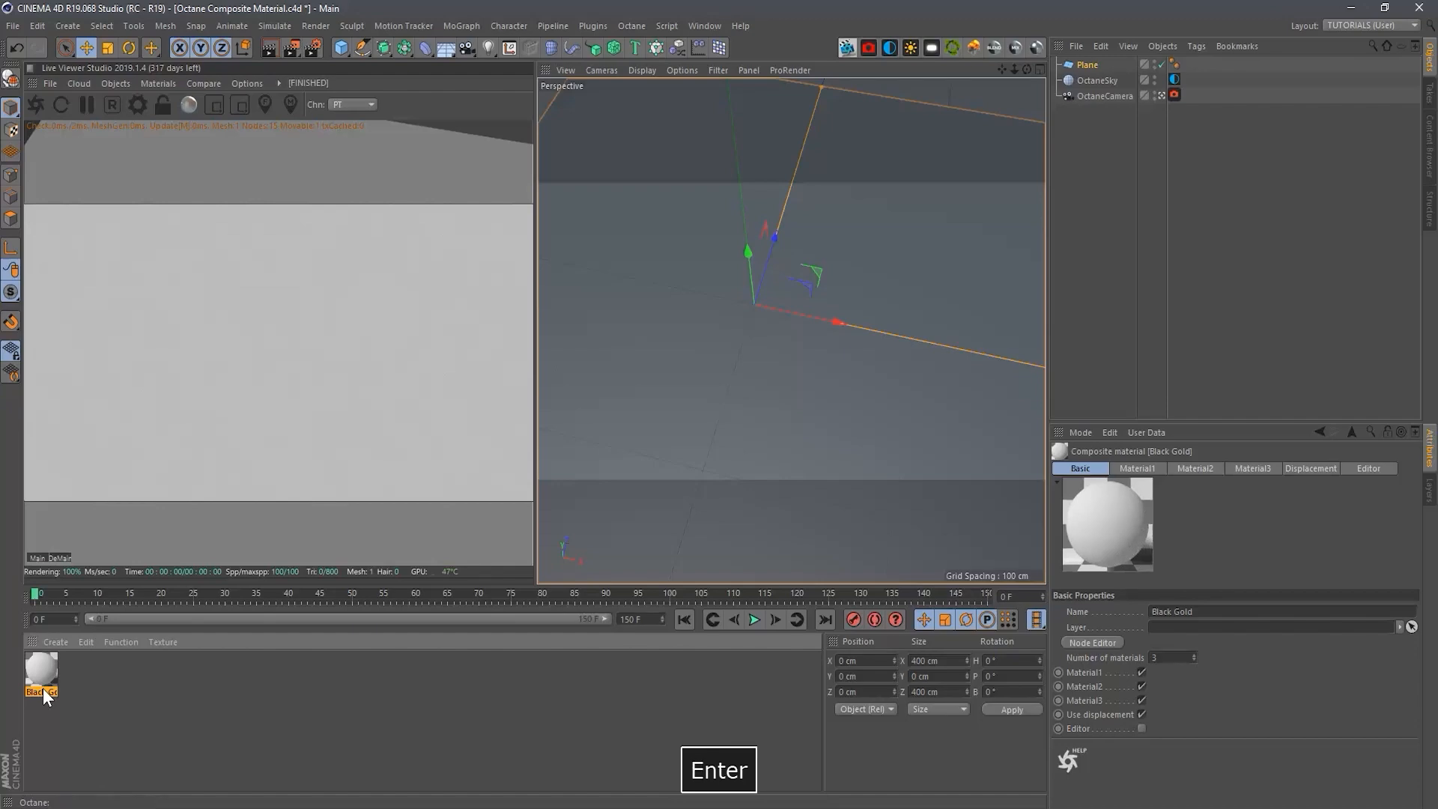
drag(43, 673, 767, 387)
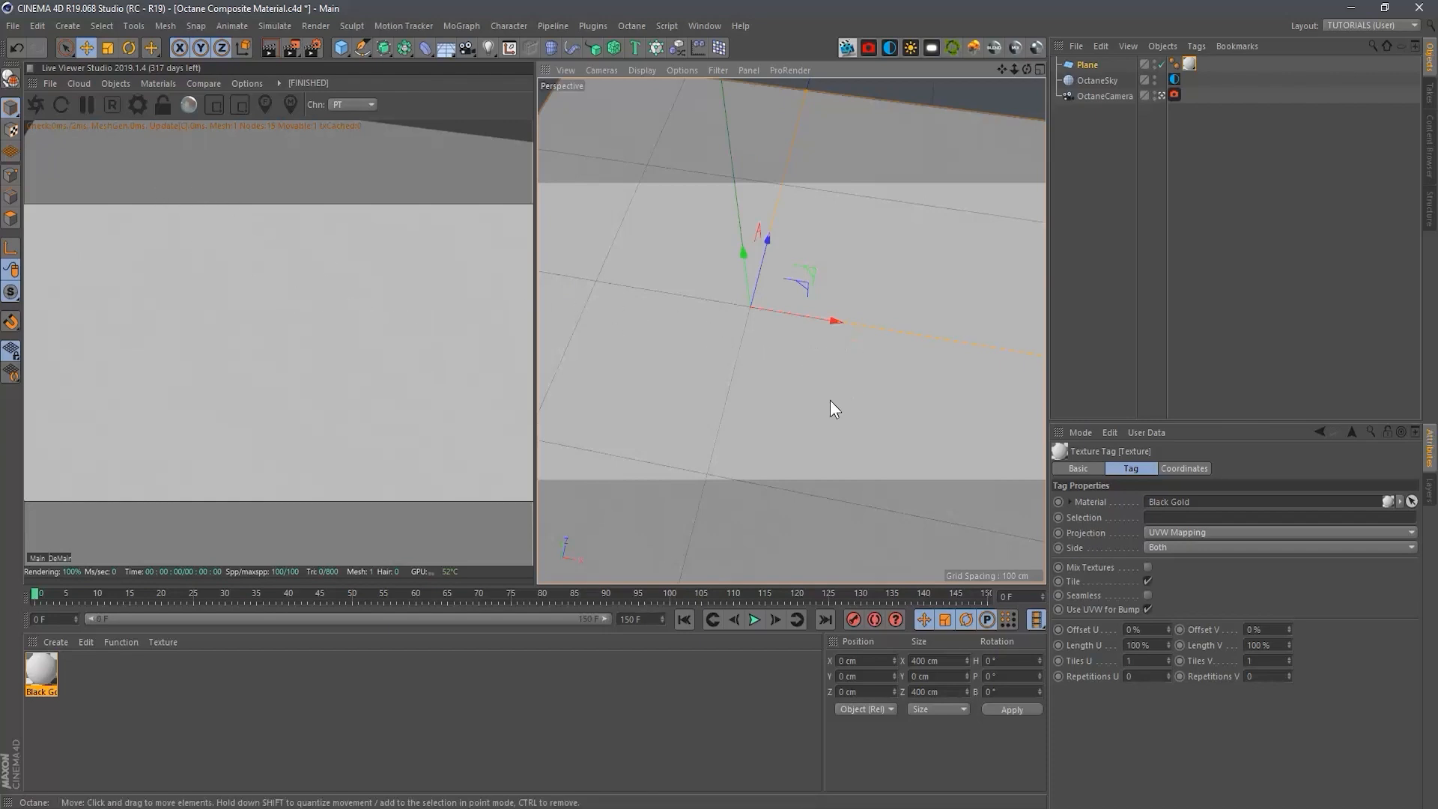
In File Explorer, preview the lettering mask --TXT_MASK--.psd in MY TUTORIAL\3D\tex, then close the preview and return to Cinema 4D.
key(super+e)
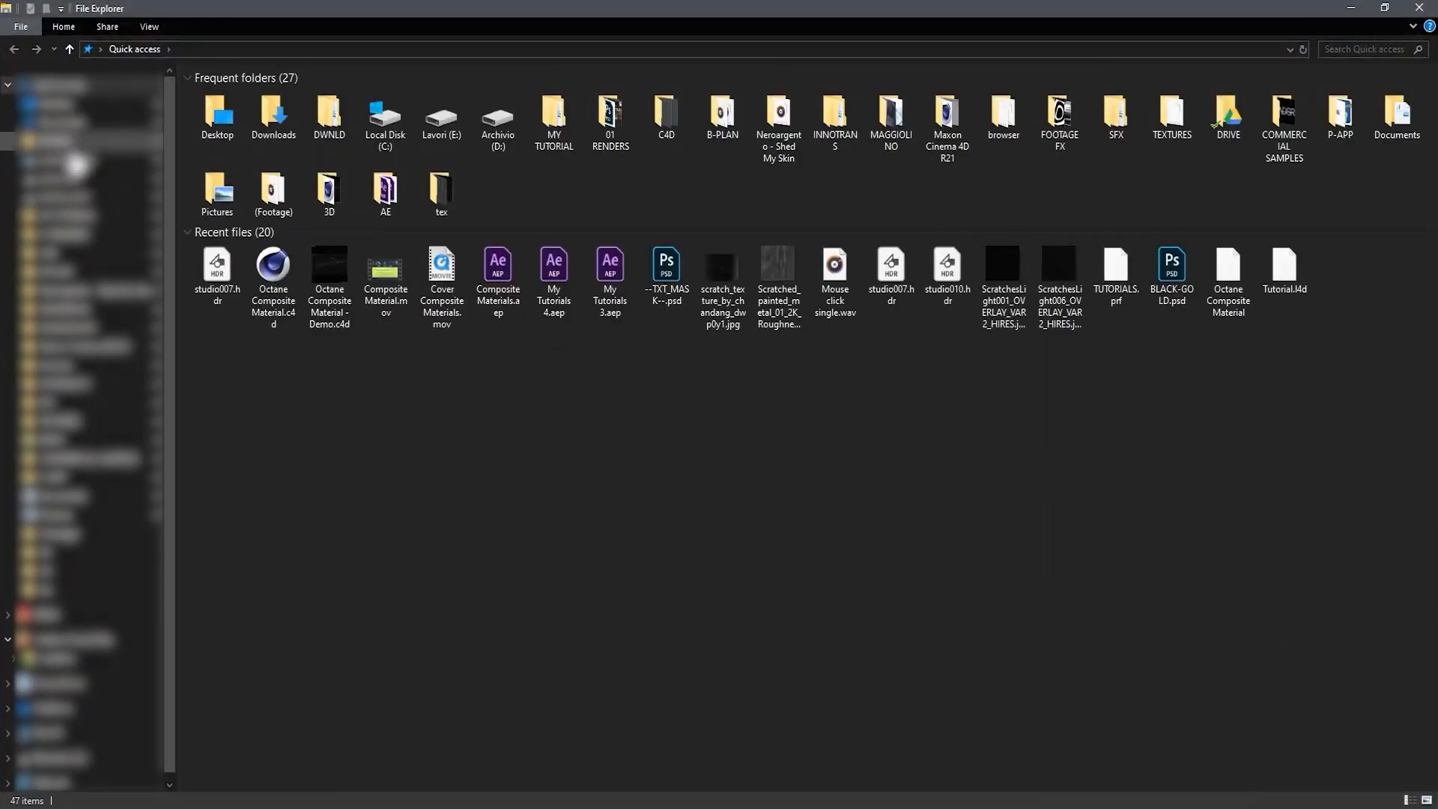
click(78, 215)
double_click(204, 96)
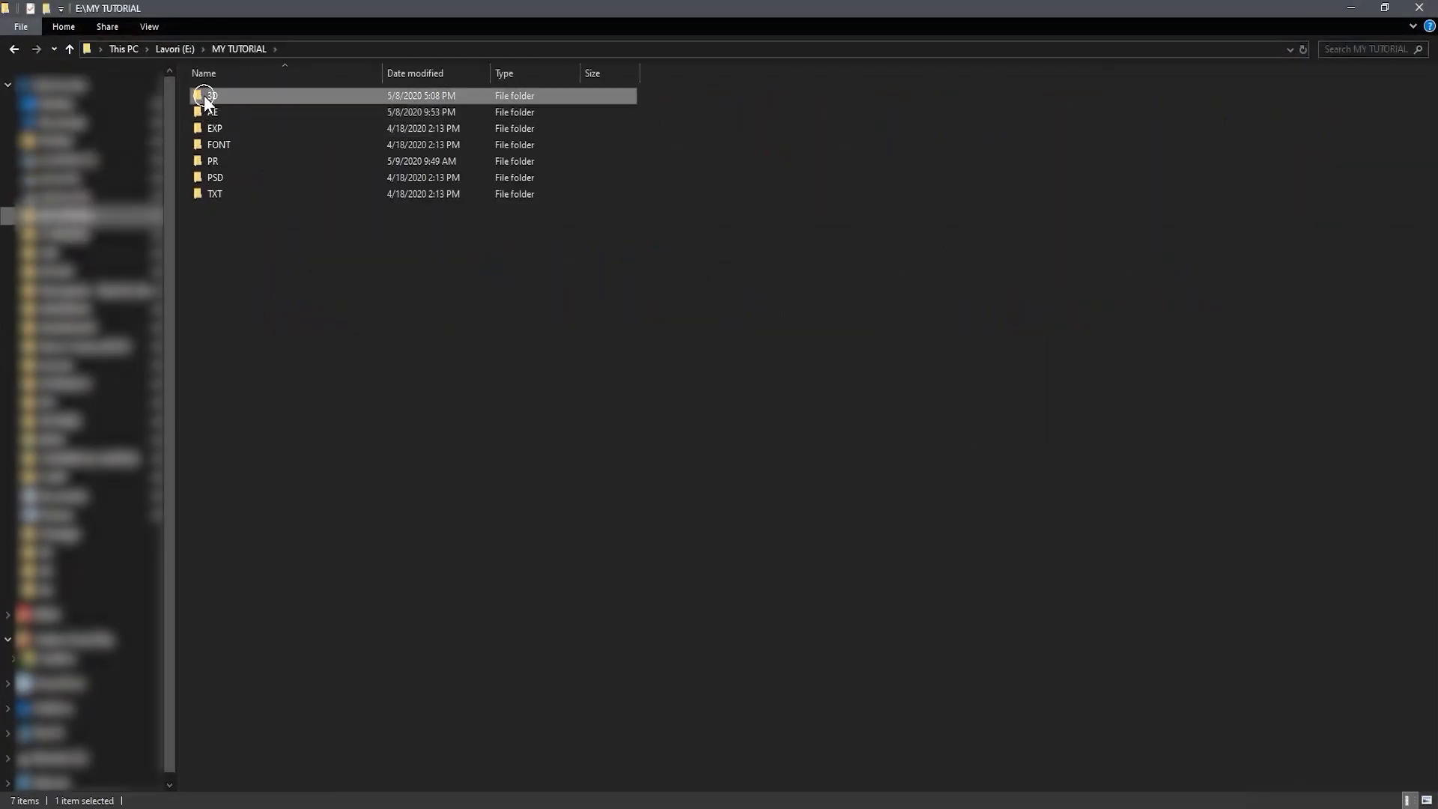
double_click(215, 97)
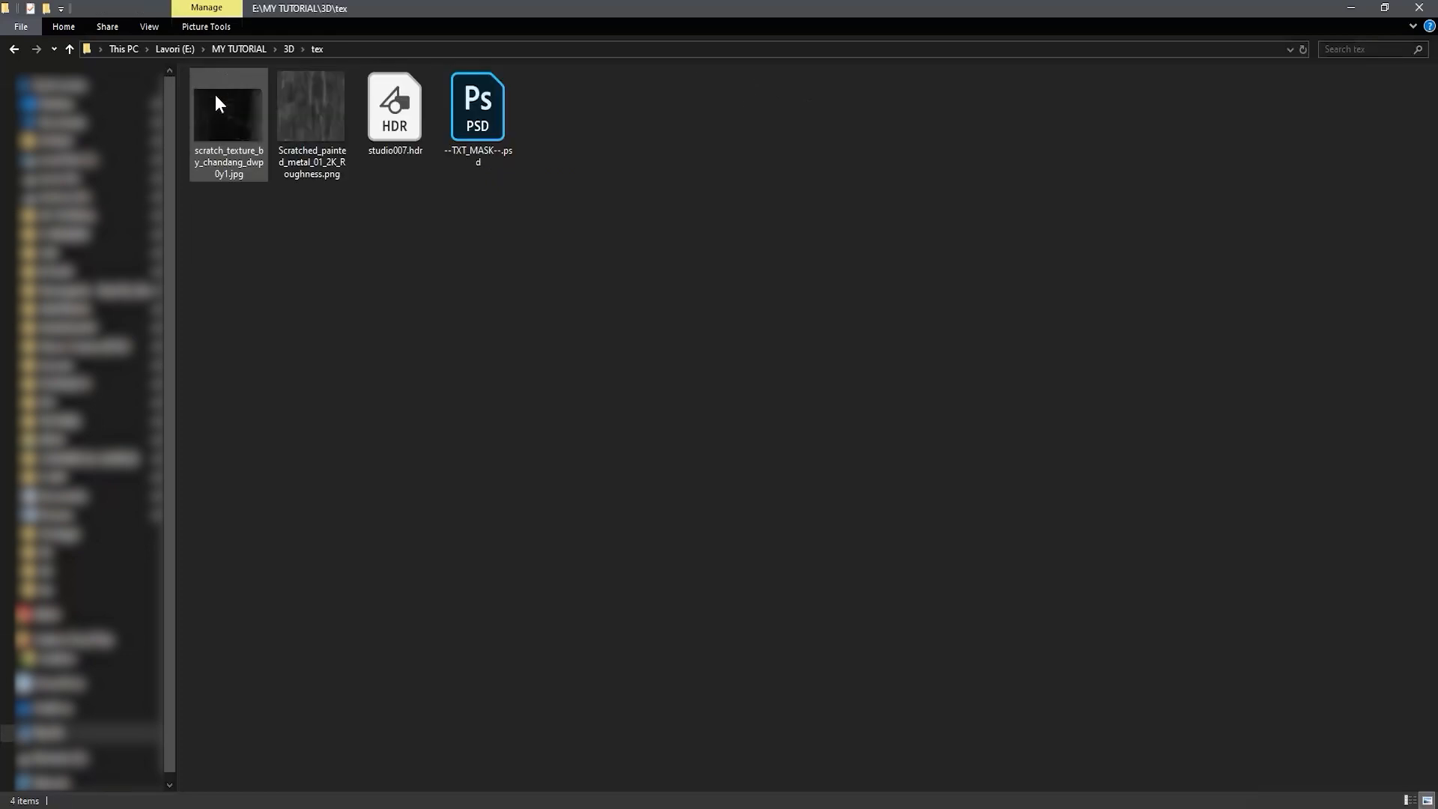
click(491, 118)
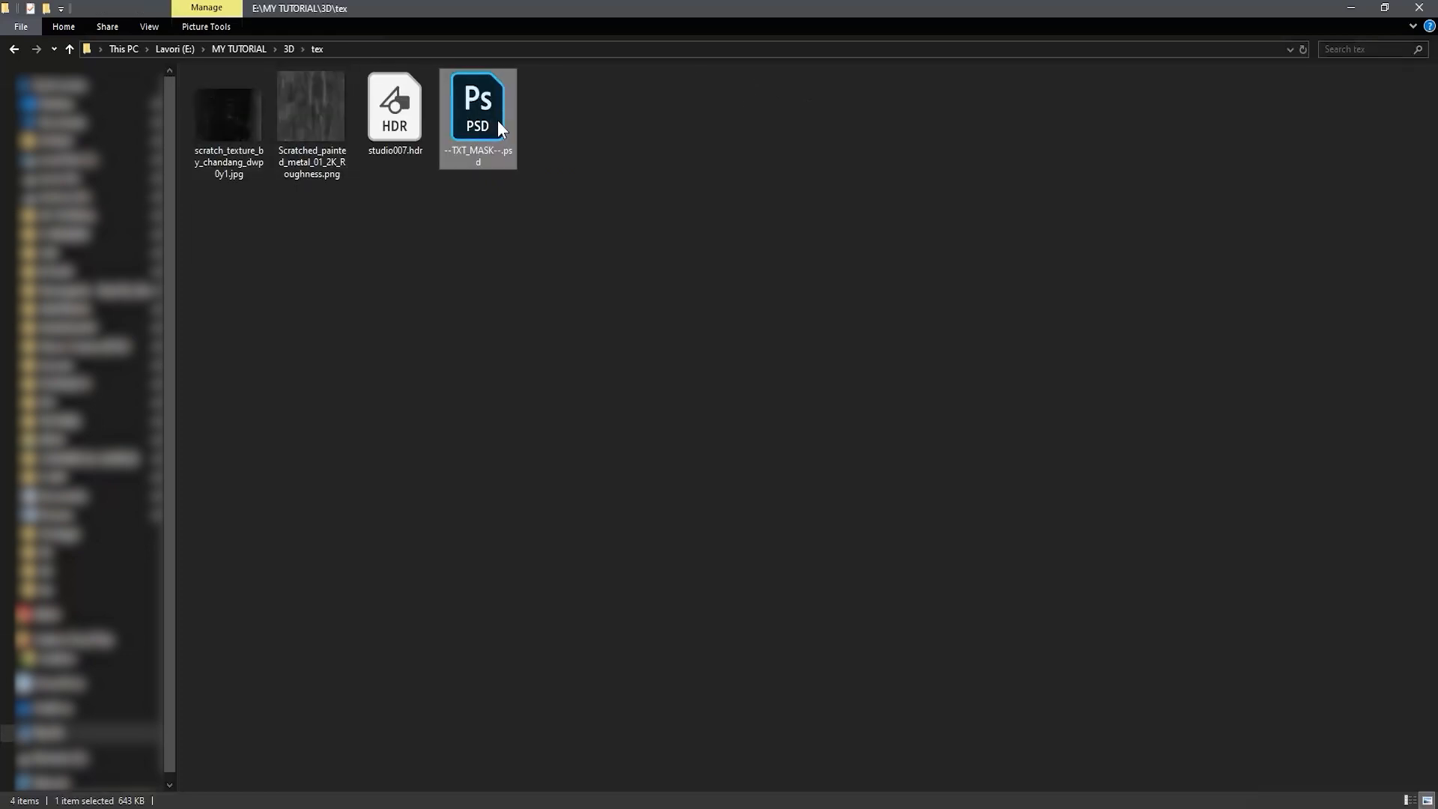
key(space)
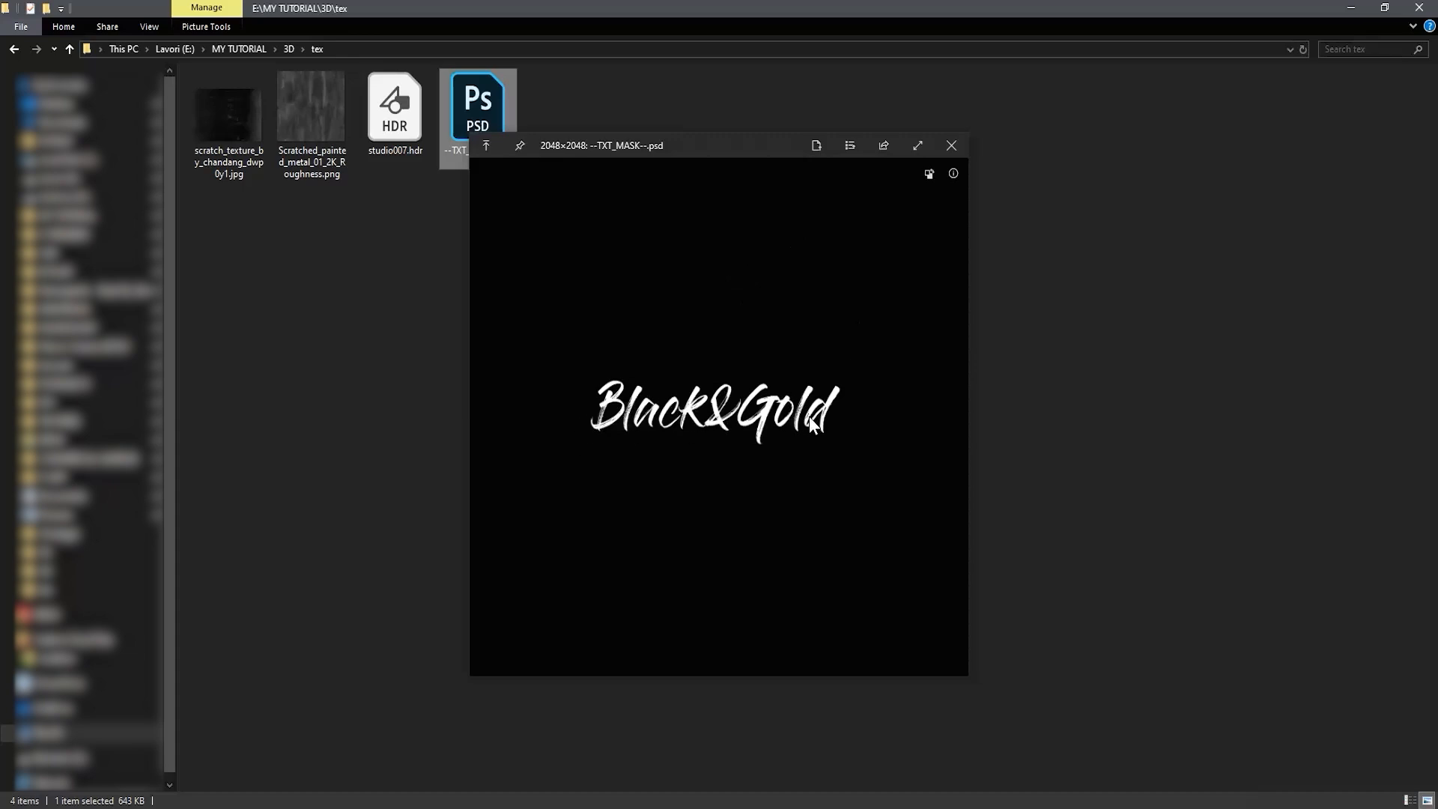
click(955, 147)
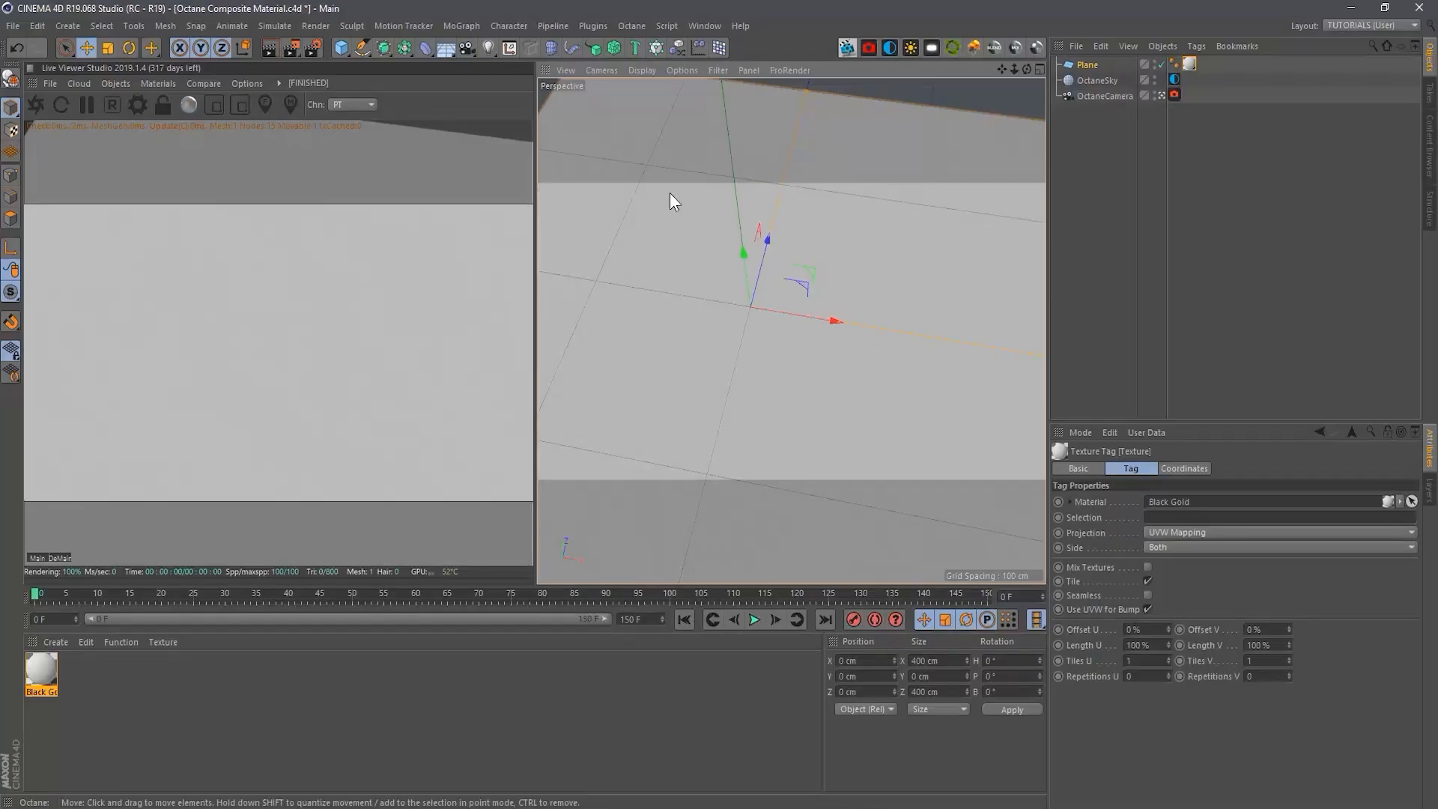
Open the Black Gold material in a maximized Octane Node Editor, then move its node toward the middle and stretch it taller.
click(39, 676)
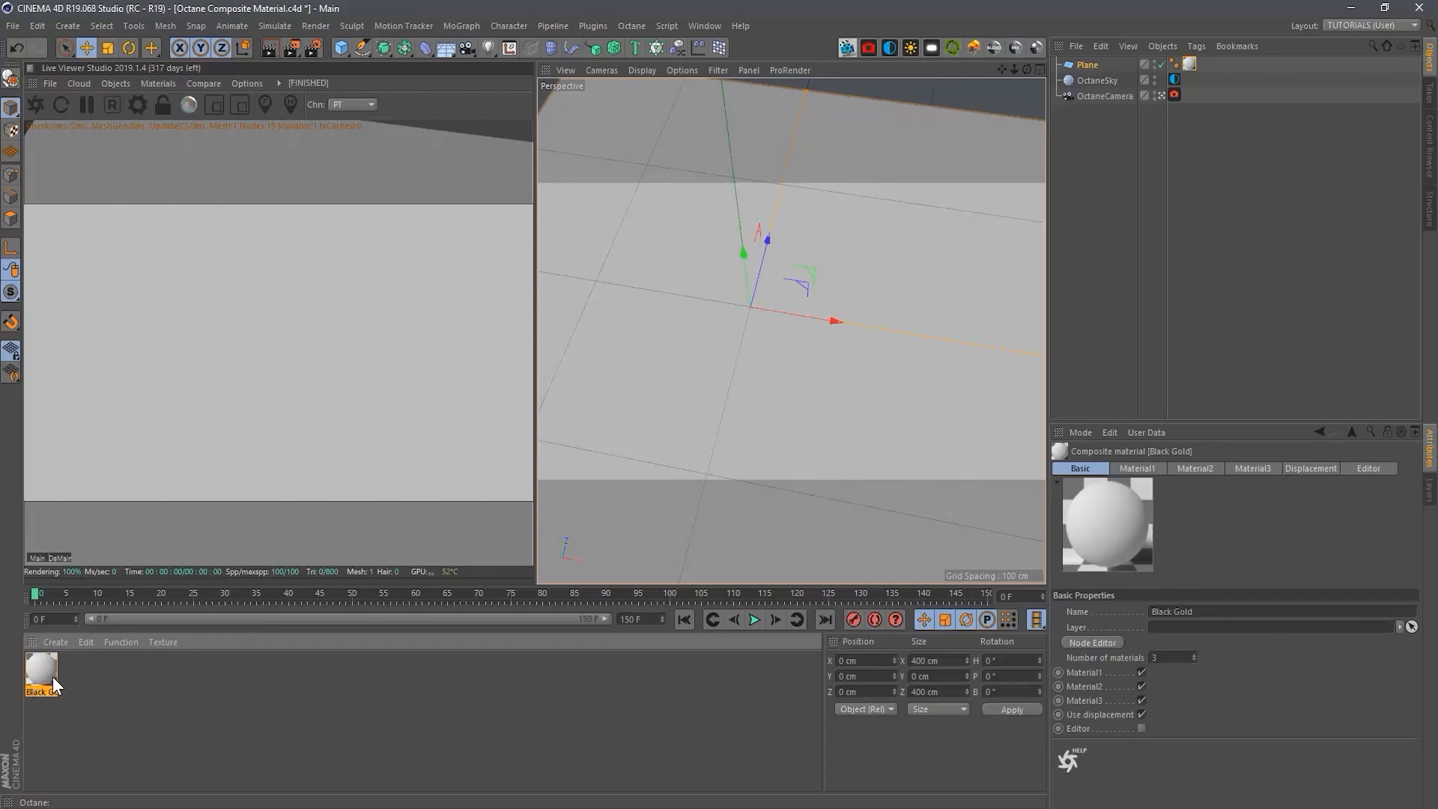
click(1098, 644)
drag(594, 330, 837, 6)
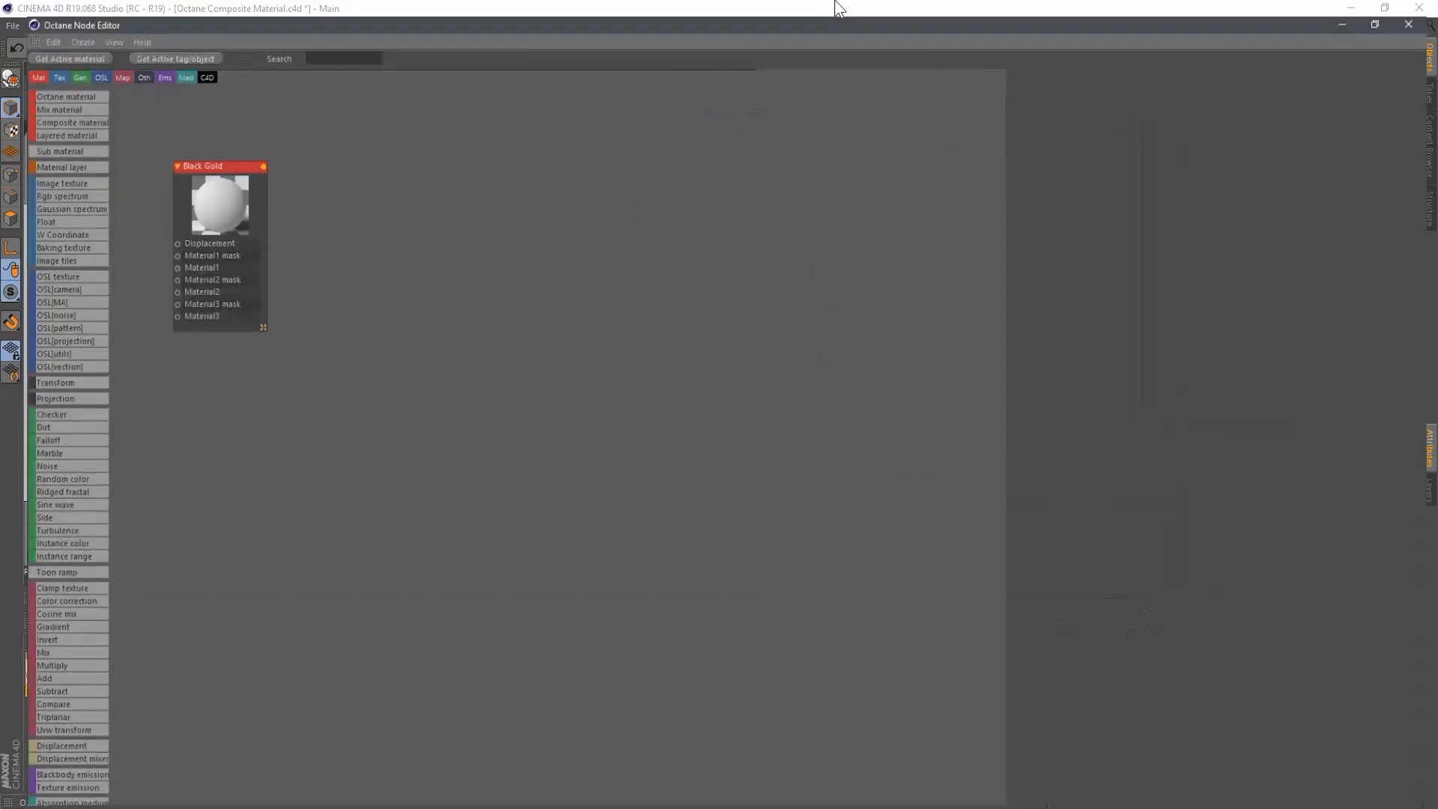
drag(212, 162, 631, 248)
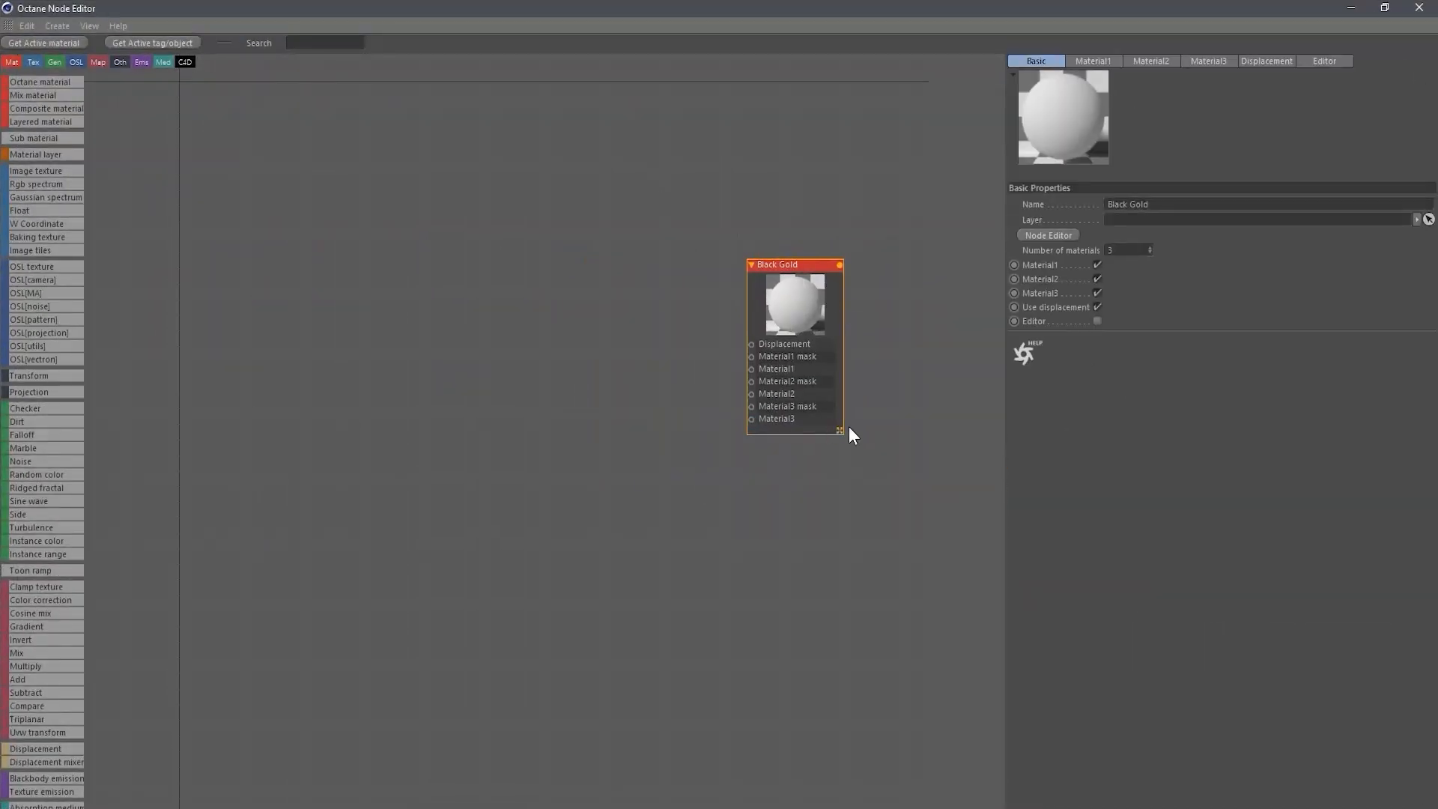
drag(840, 430, 842, 583)
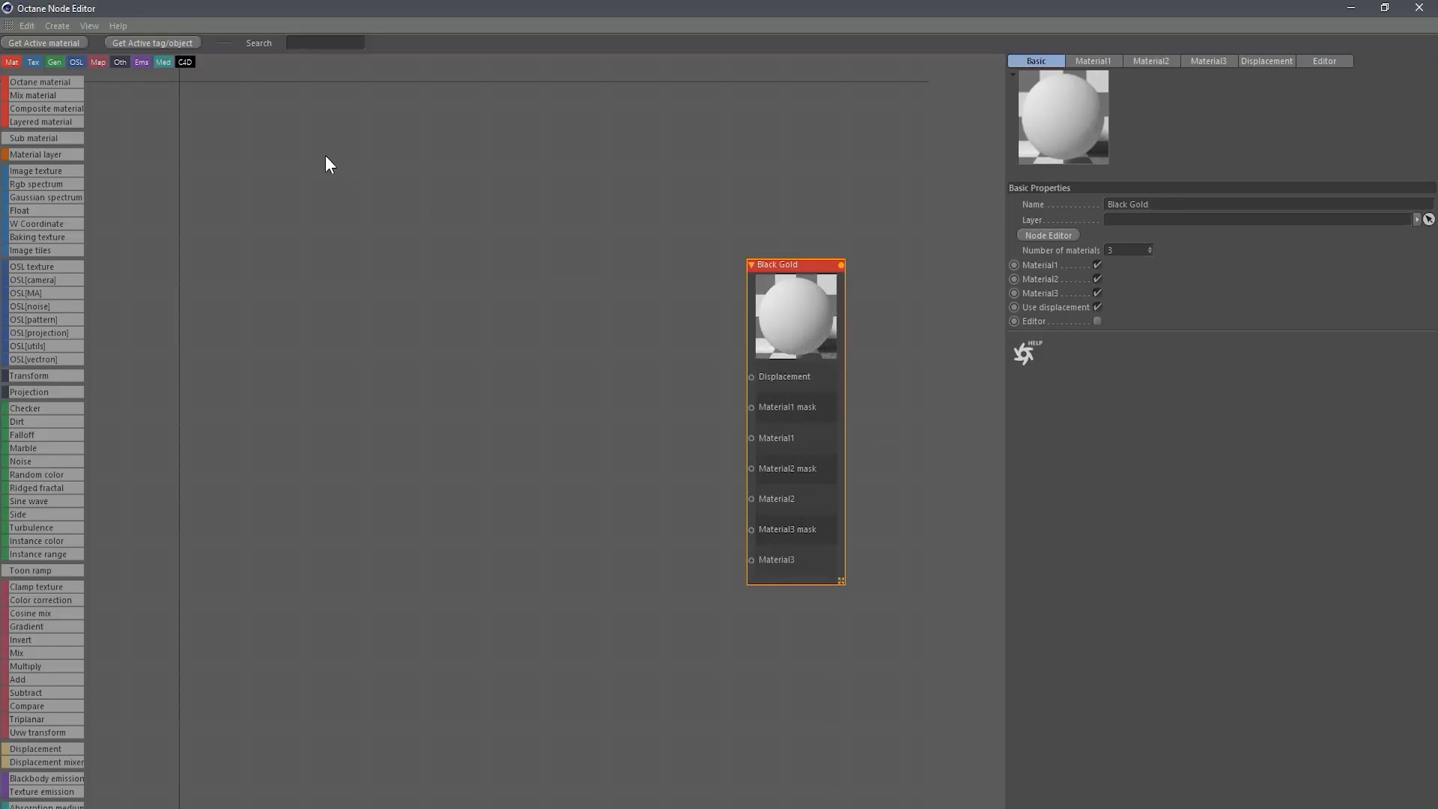
Add a sub material to the Black Gold composite's Material1 input, placing its node apart from the composite and stretching it taller.
click(1093, 59)
click(1074, 207)
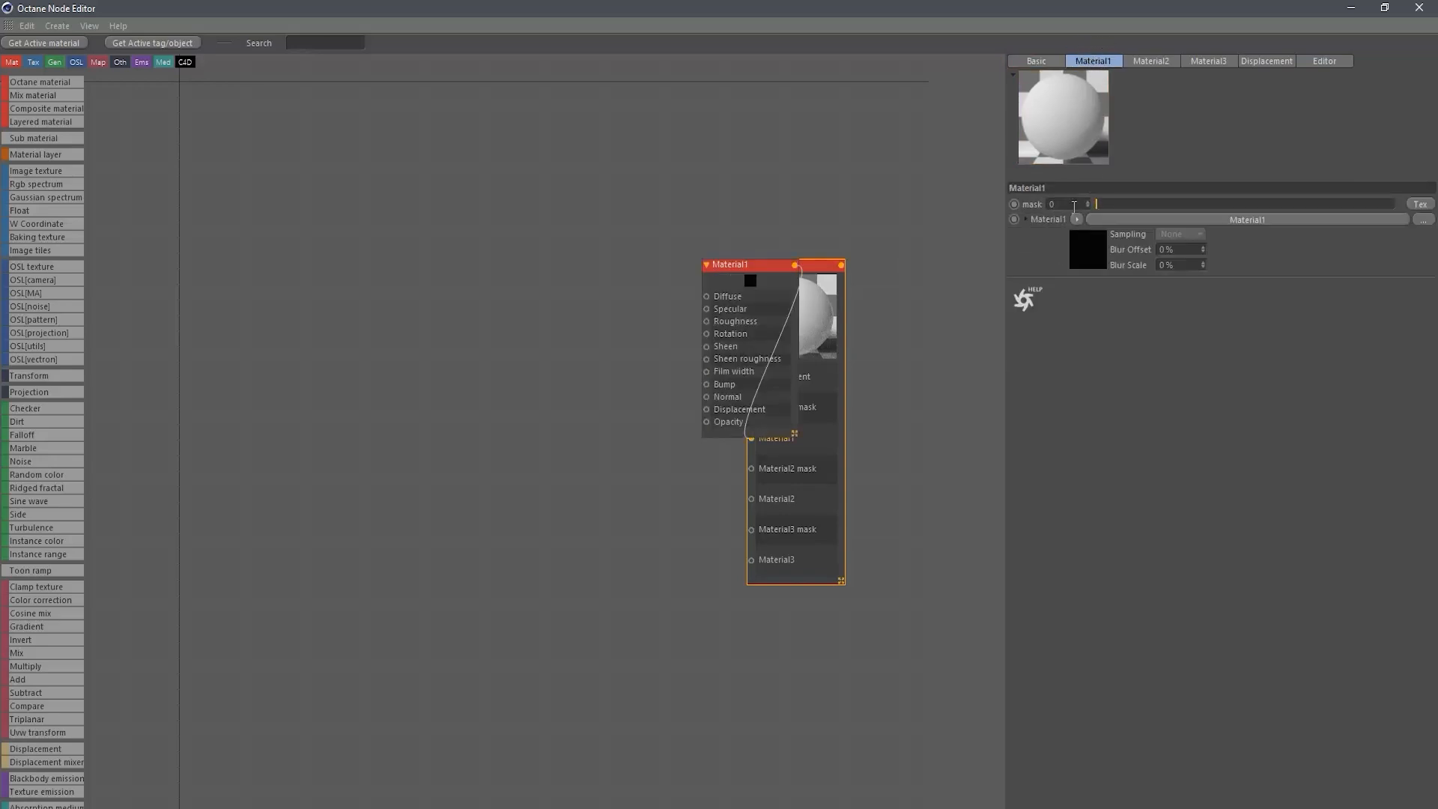
drag(759, 273, 446, 175)
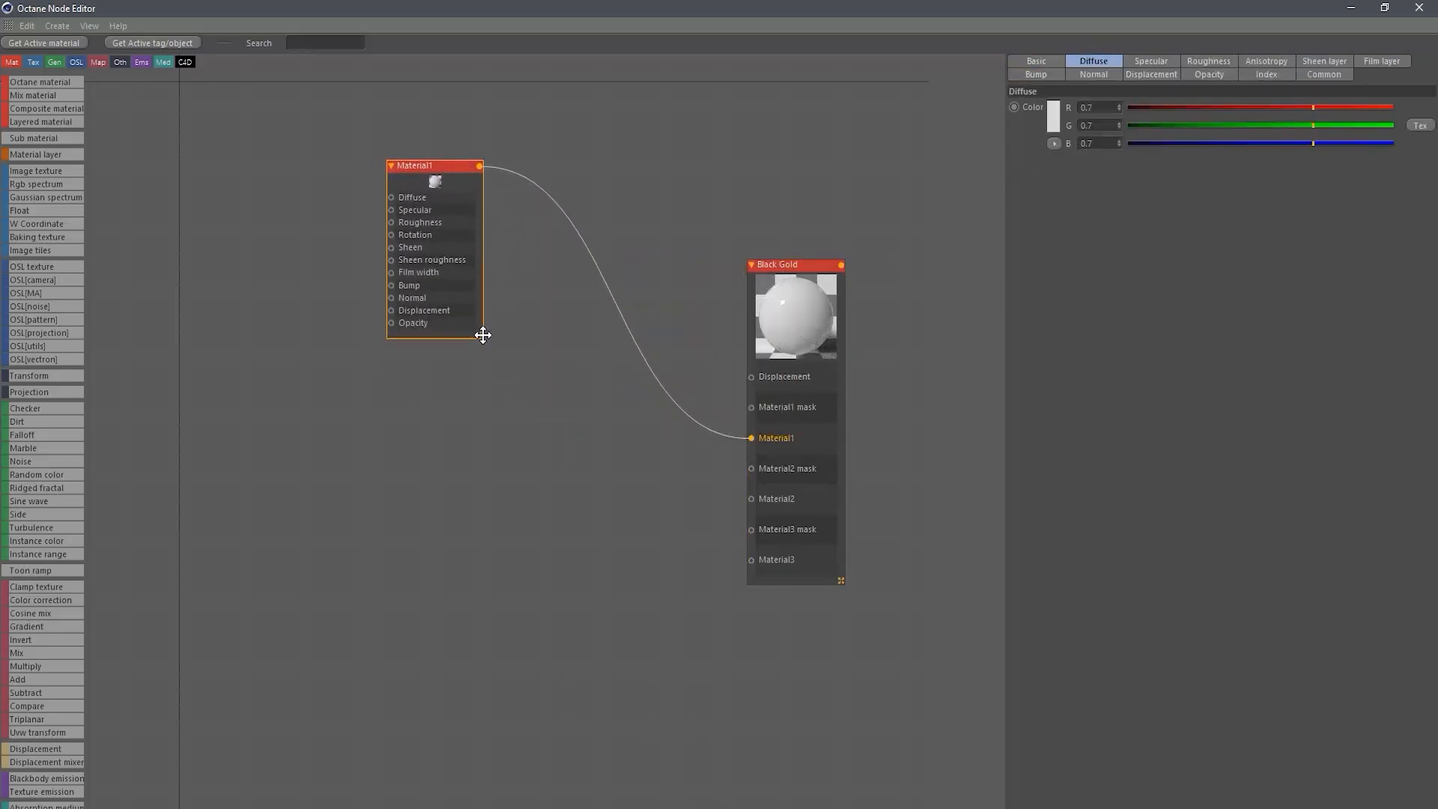
drag(480, 334, 454, 501)
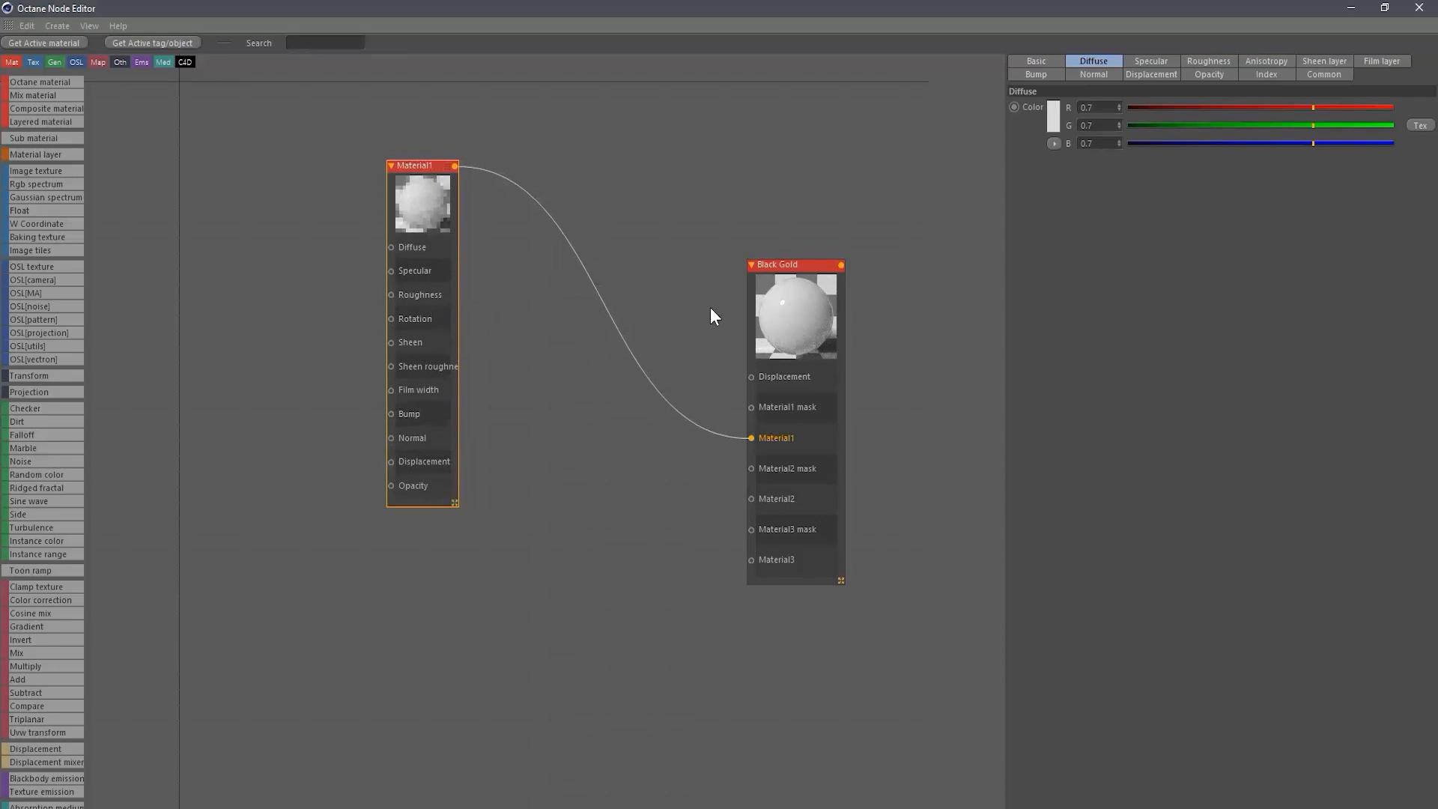
Add a sub material to the Black Gold composite's Material2 input, place and stretch its node, and slightly widen the Material1 node.
click(785, 322)
click(1154, 60)
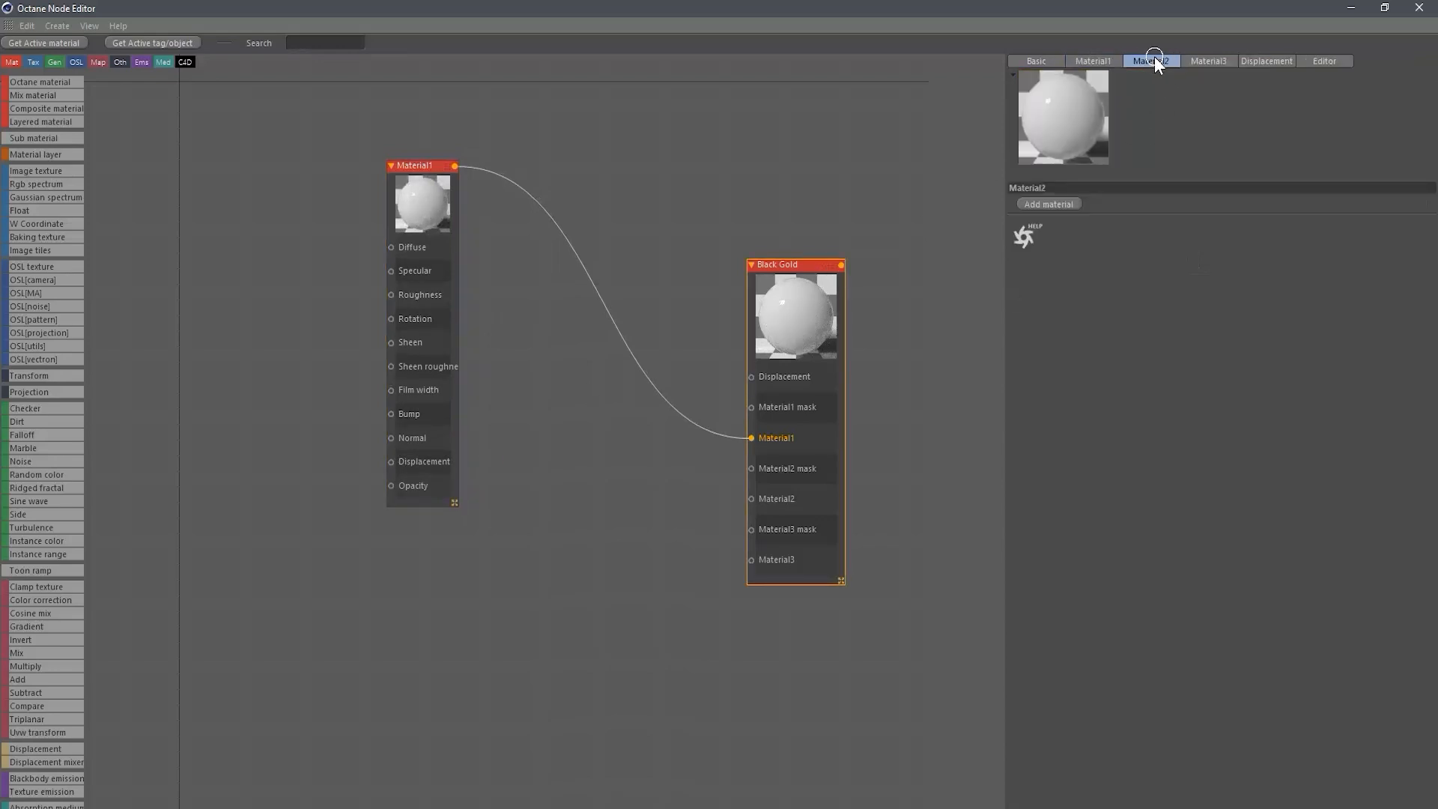
click(1042, 204)
drag(739, 608, 524, 410)
drag(580, 581, 576, 738)
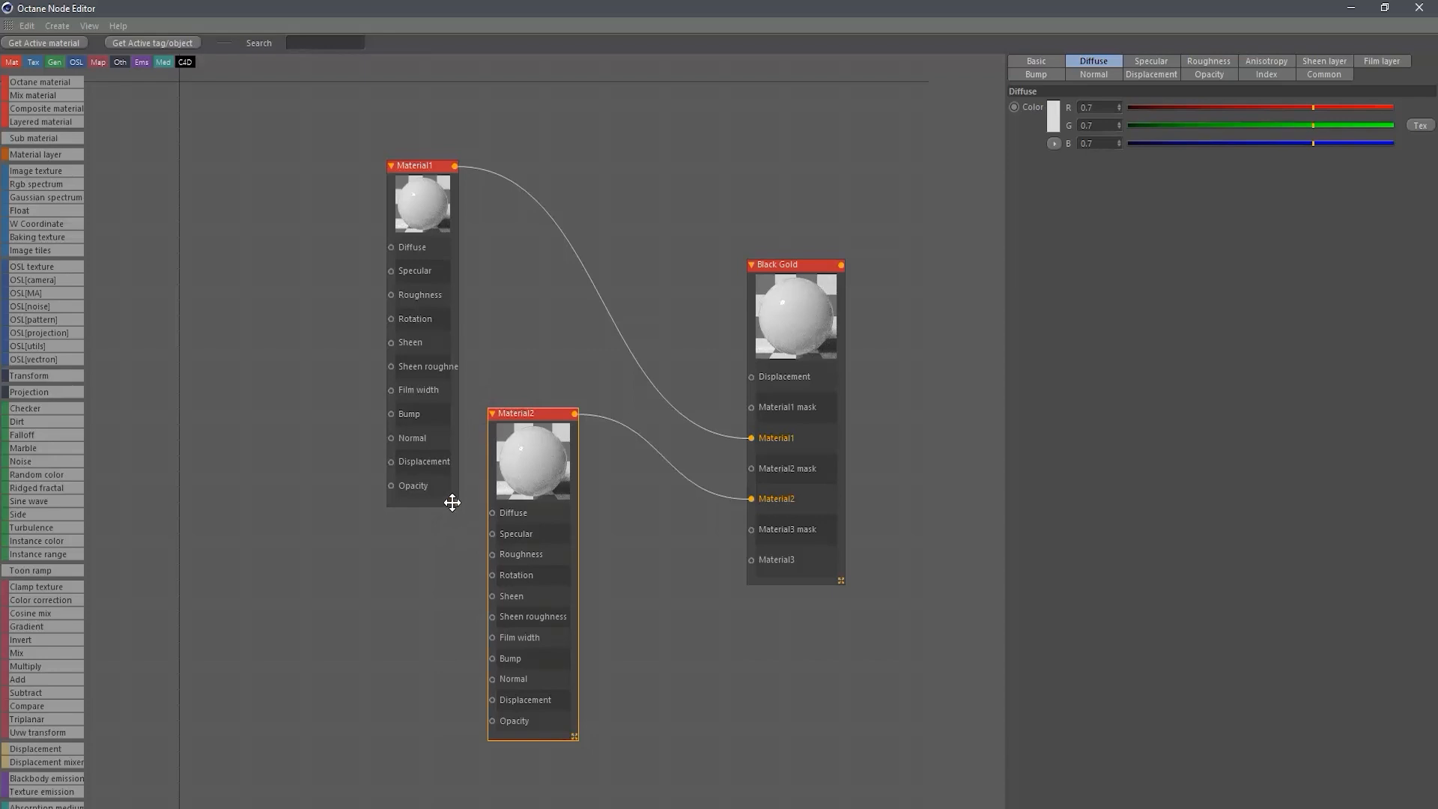
drag(453, 503, 466, 505)
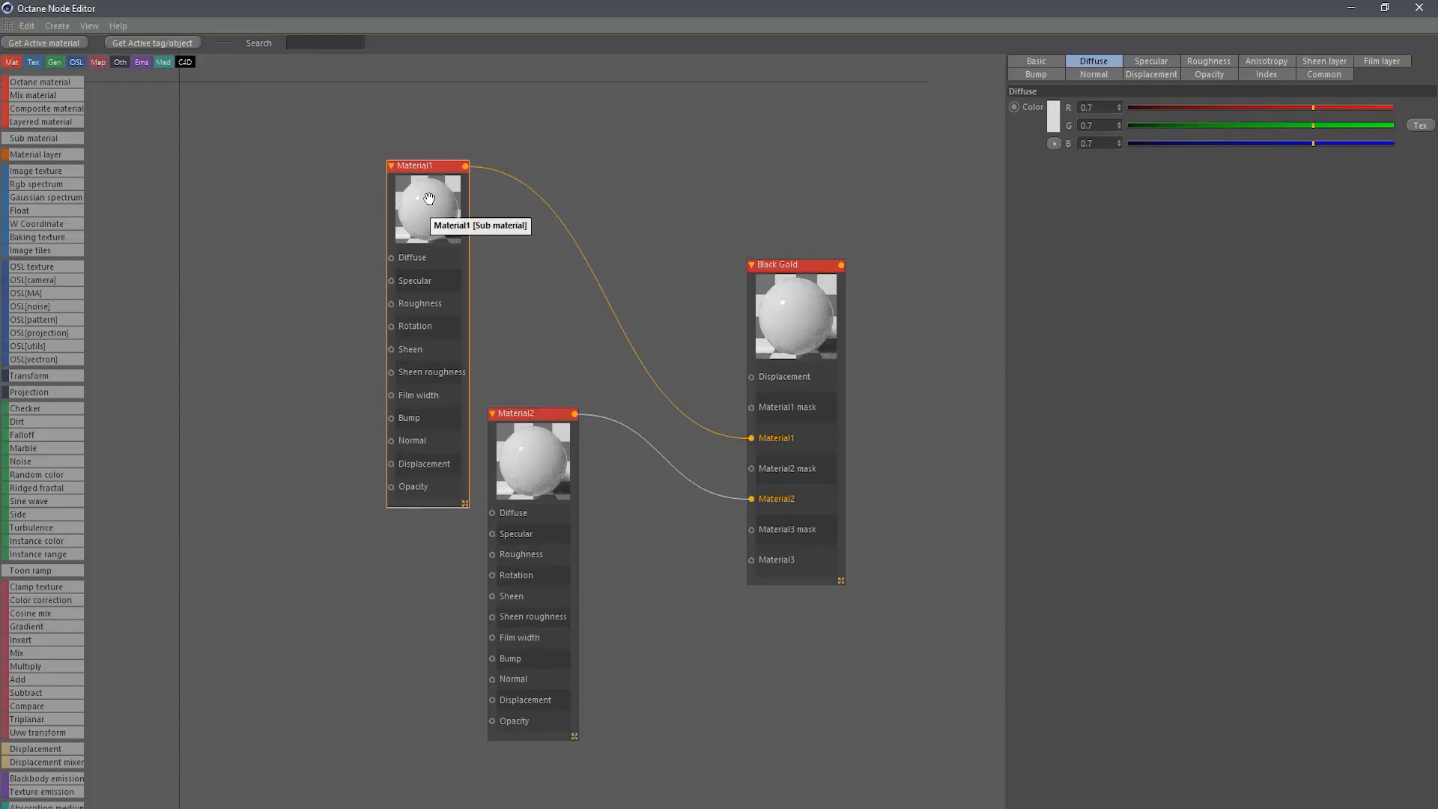
Change the material type of both the Material1 and Material2 sub materials to Universal.
click(1036, 61)
click(1099, 139)
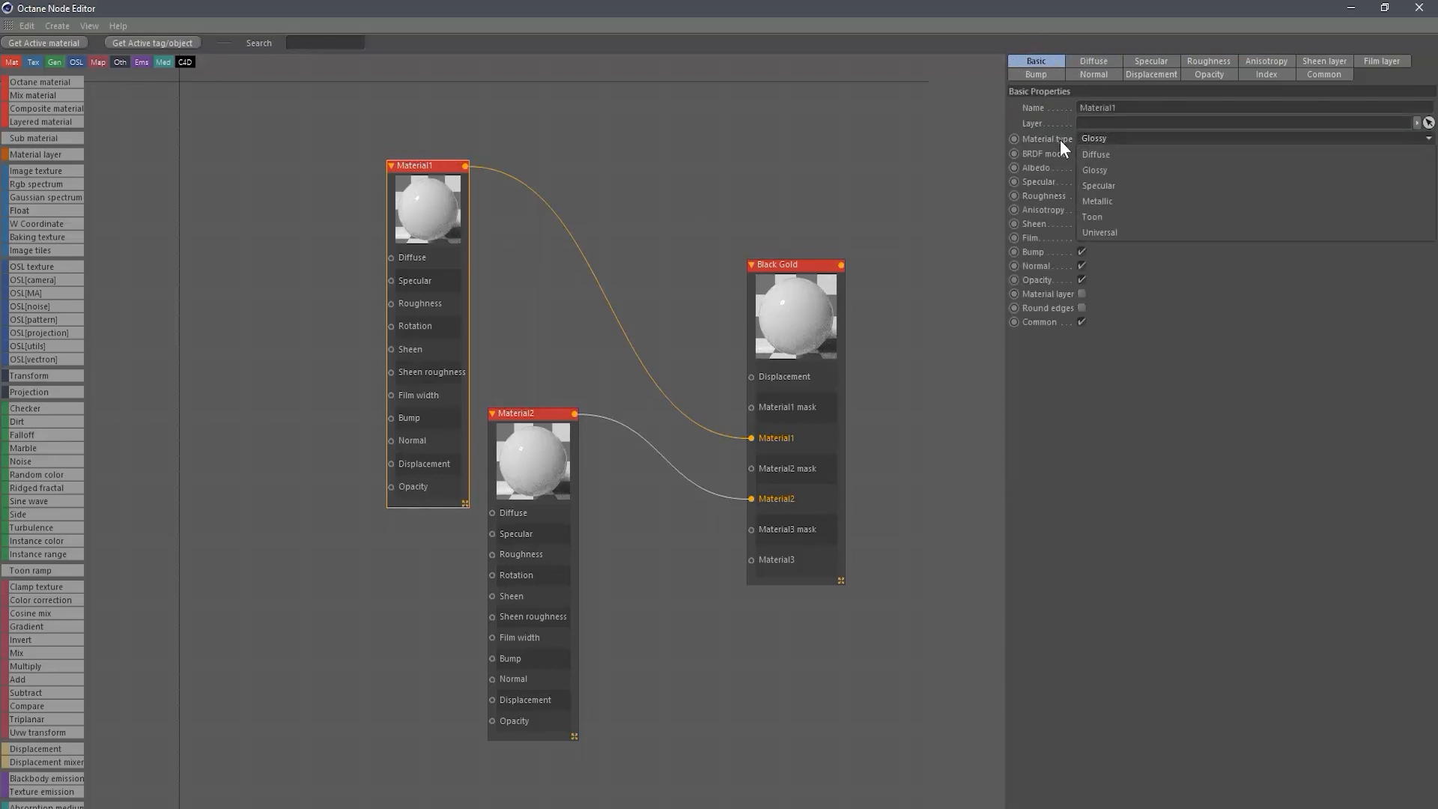
click(1035, 138)
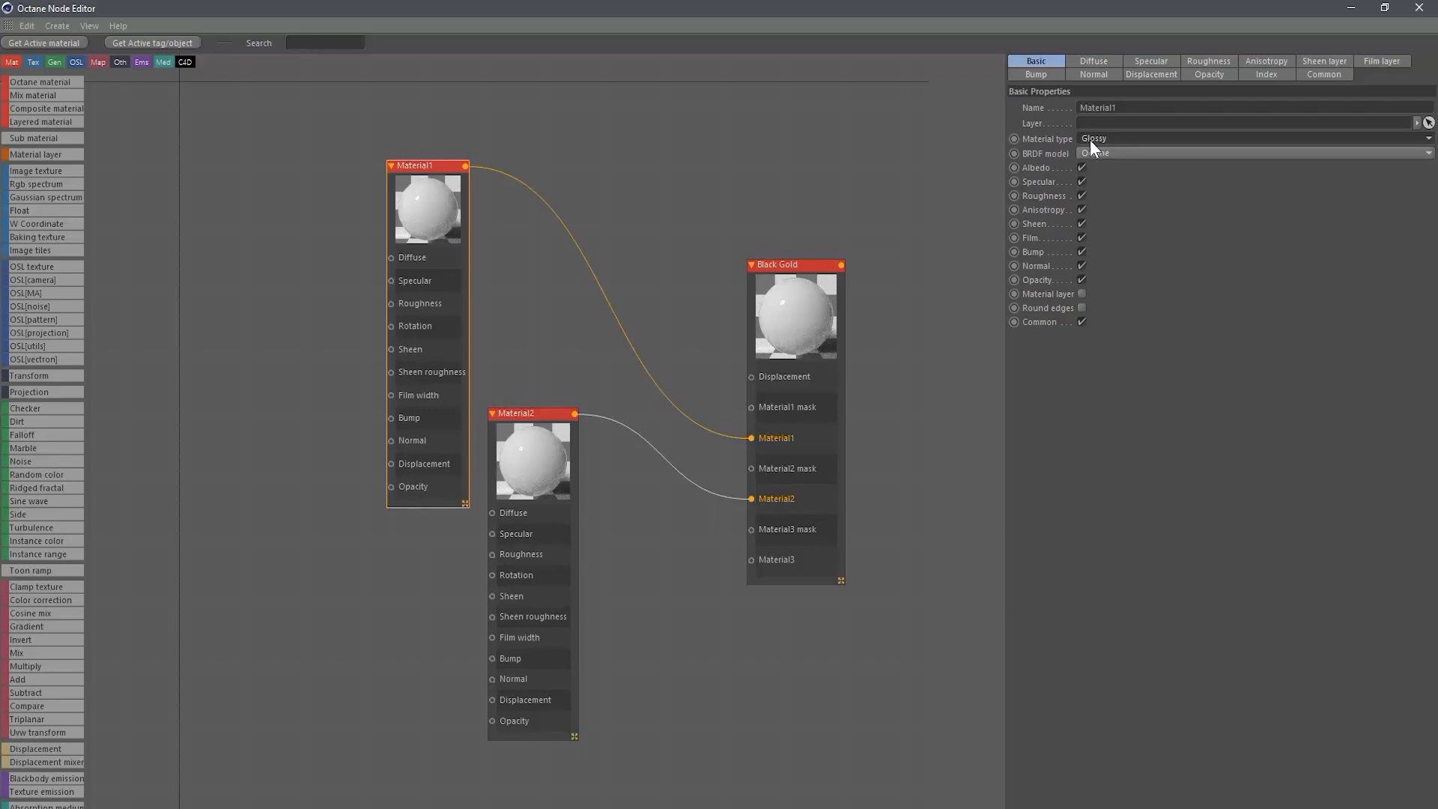
click(1090, 139)
click(1131, 232)
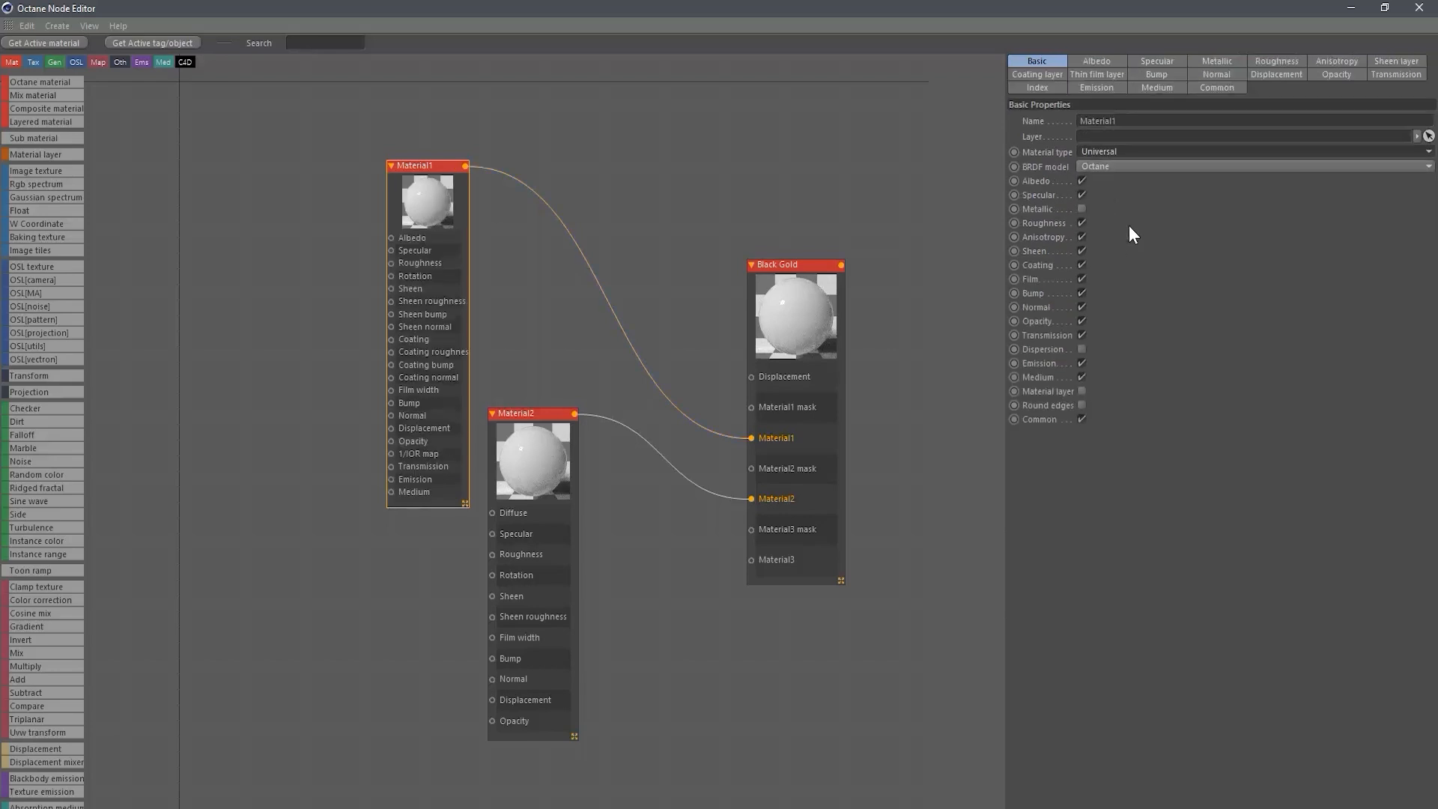
click(517, 458)
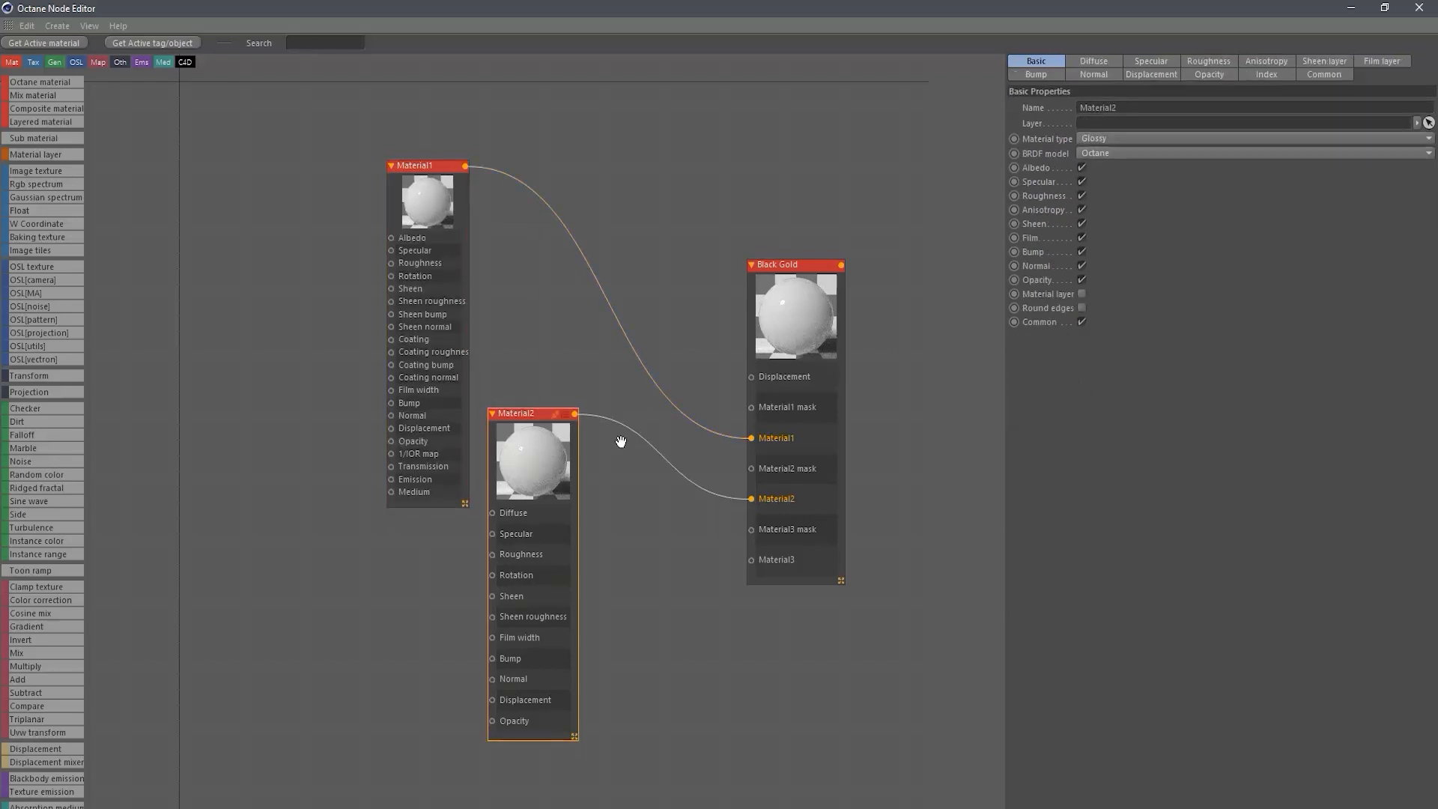
click(1108, 138)
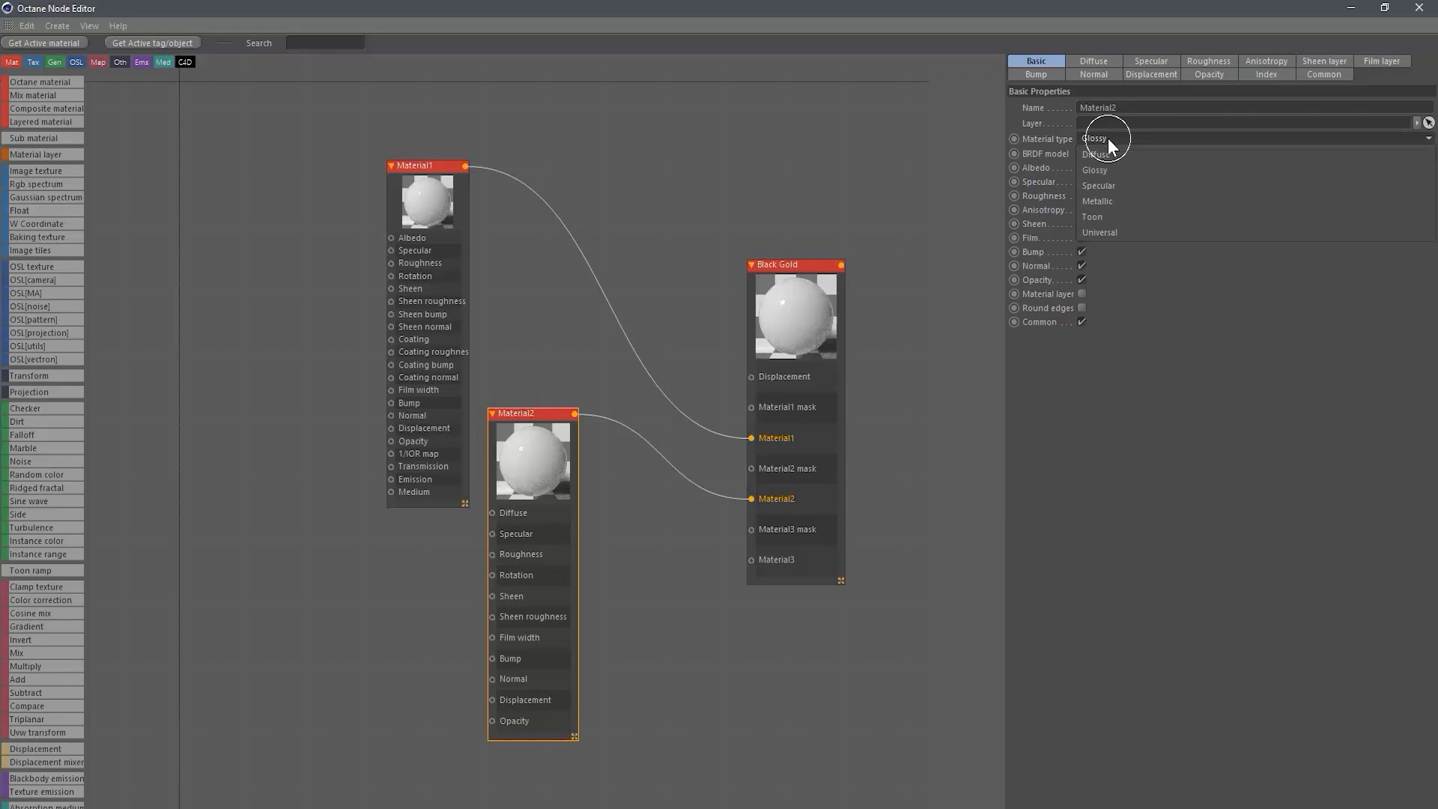
click(1113, 232)
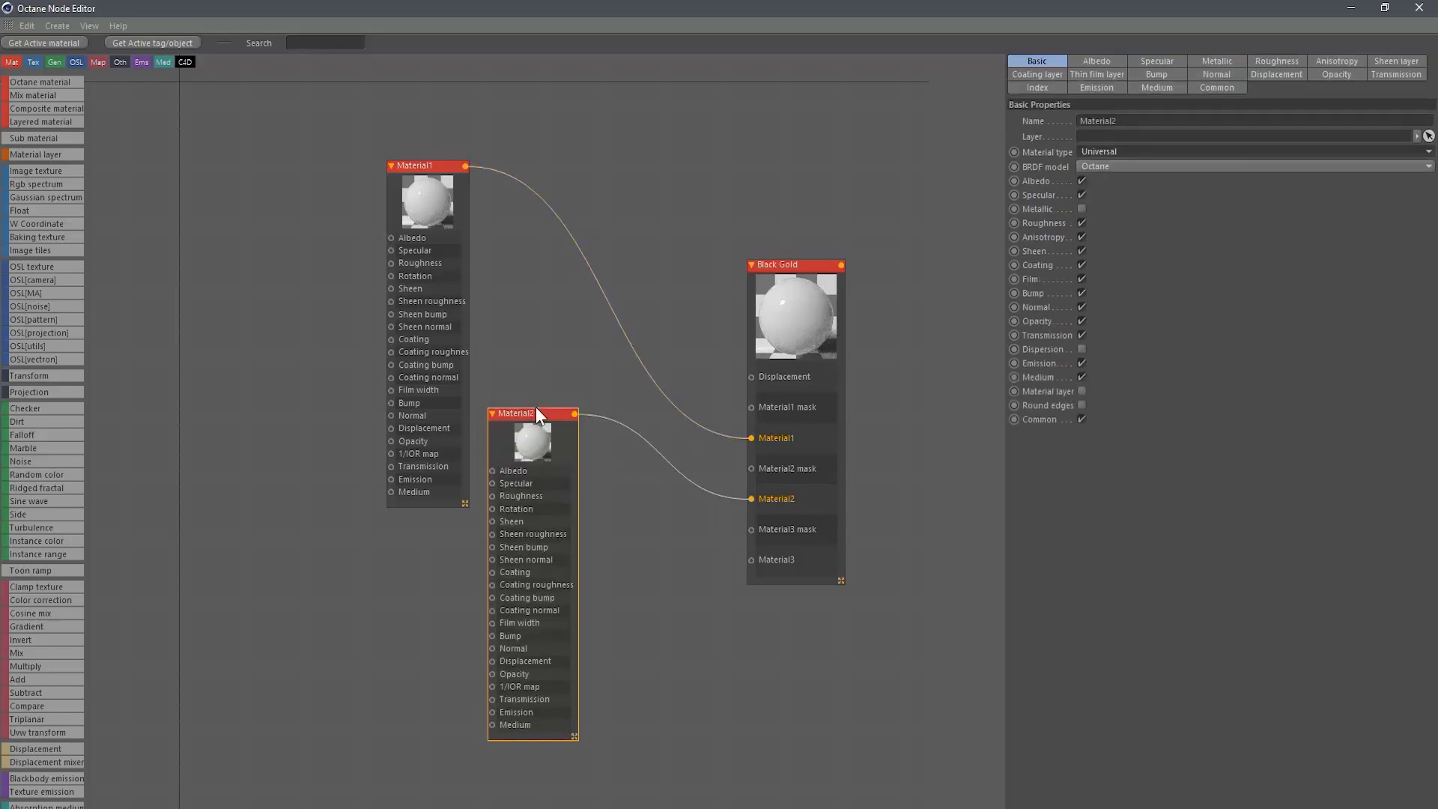
Enlarge the Material2 and Material1 nodes and move Material1 up and away from Material2.
drag(574, 736, 582, 766)
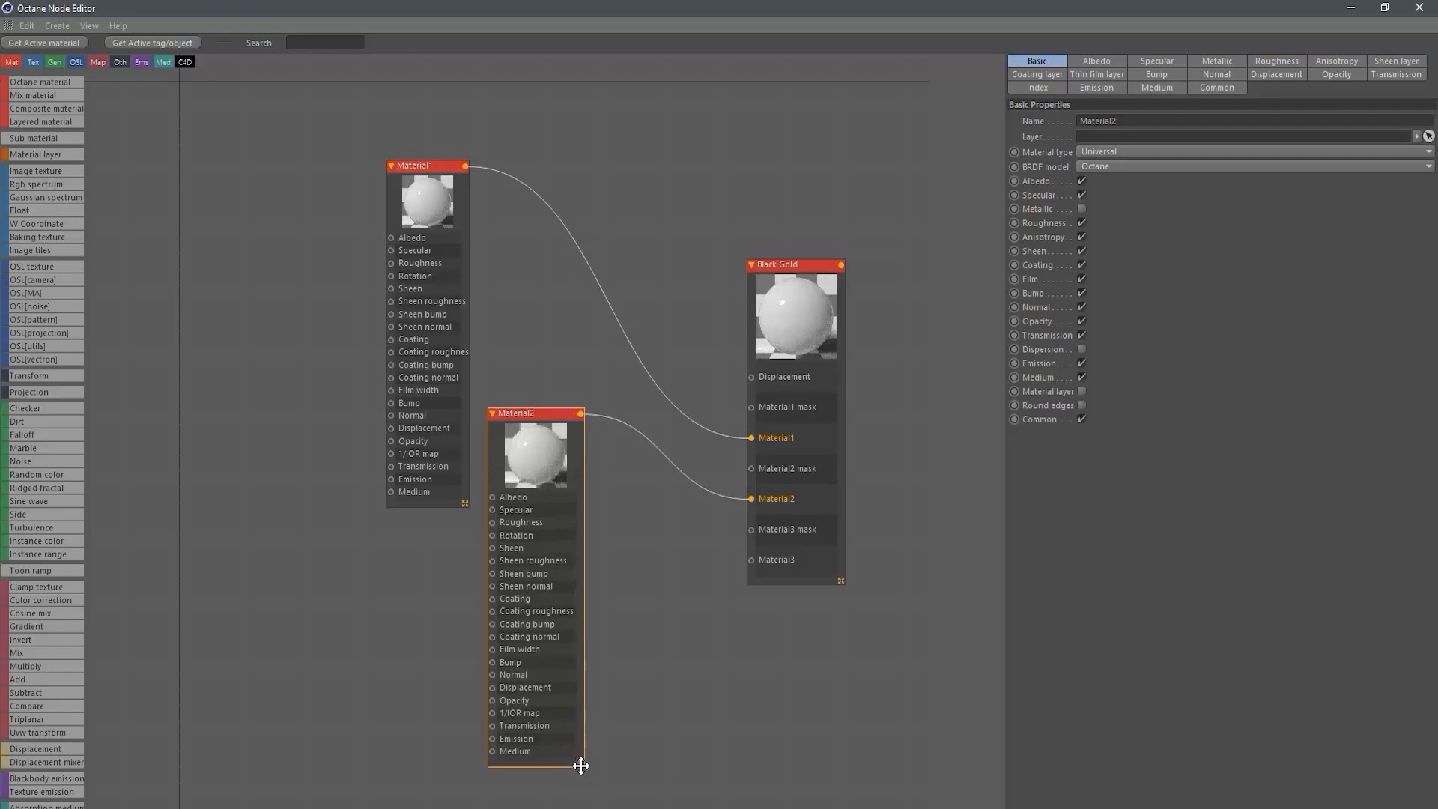
drag(420, 167, 397, 139)
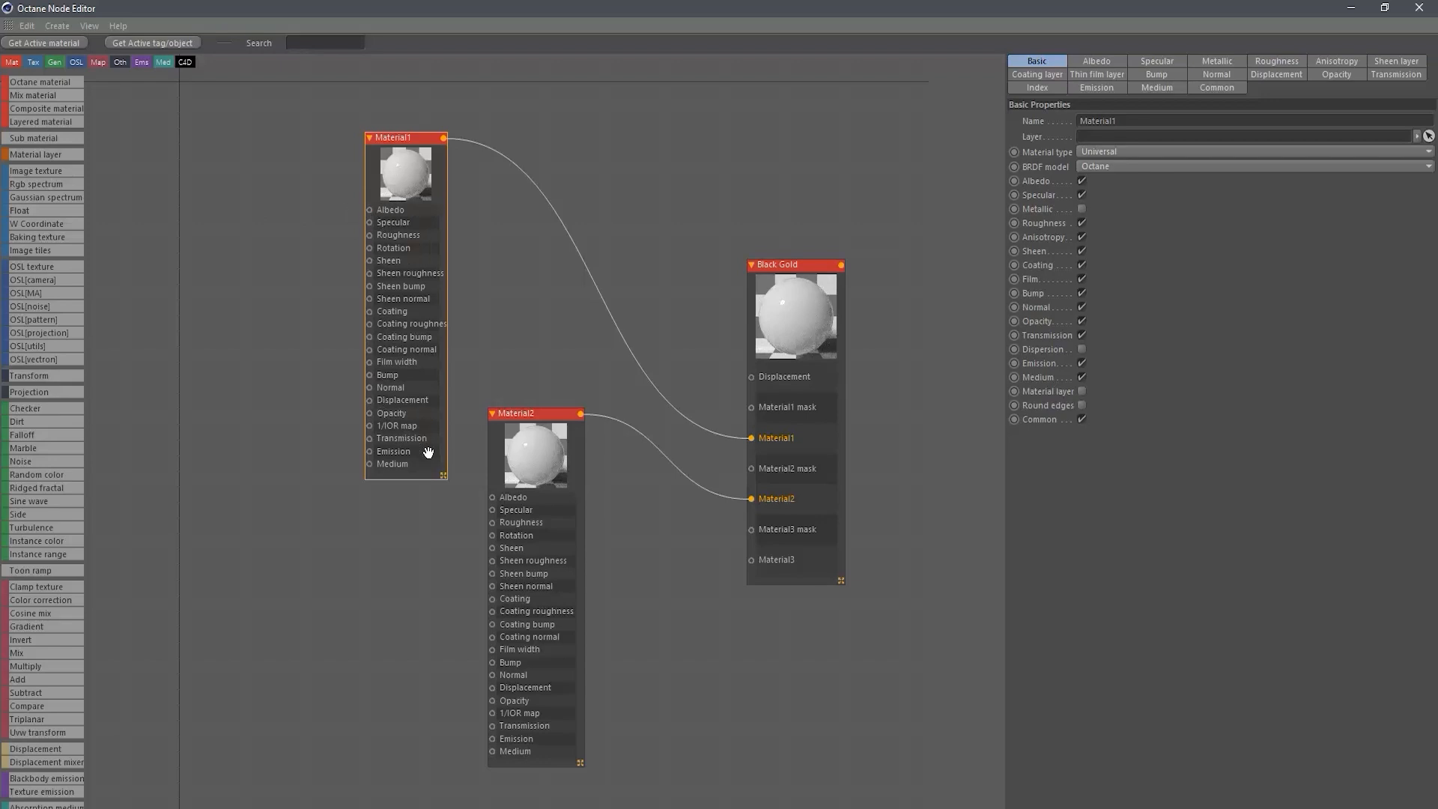
drag(444, 476, 454, 484)
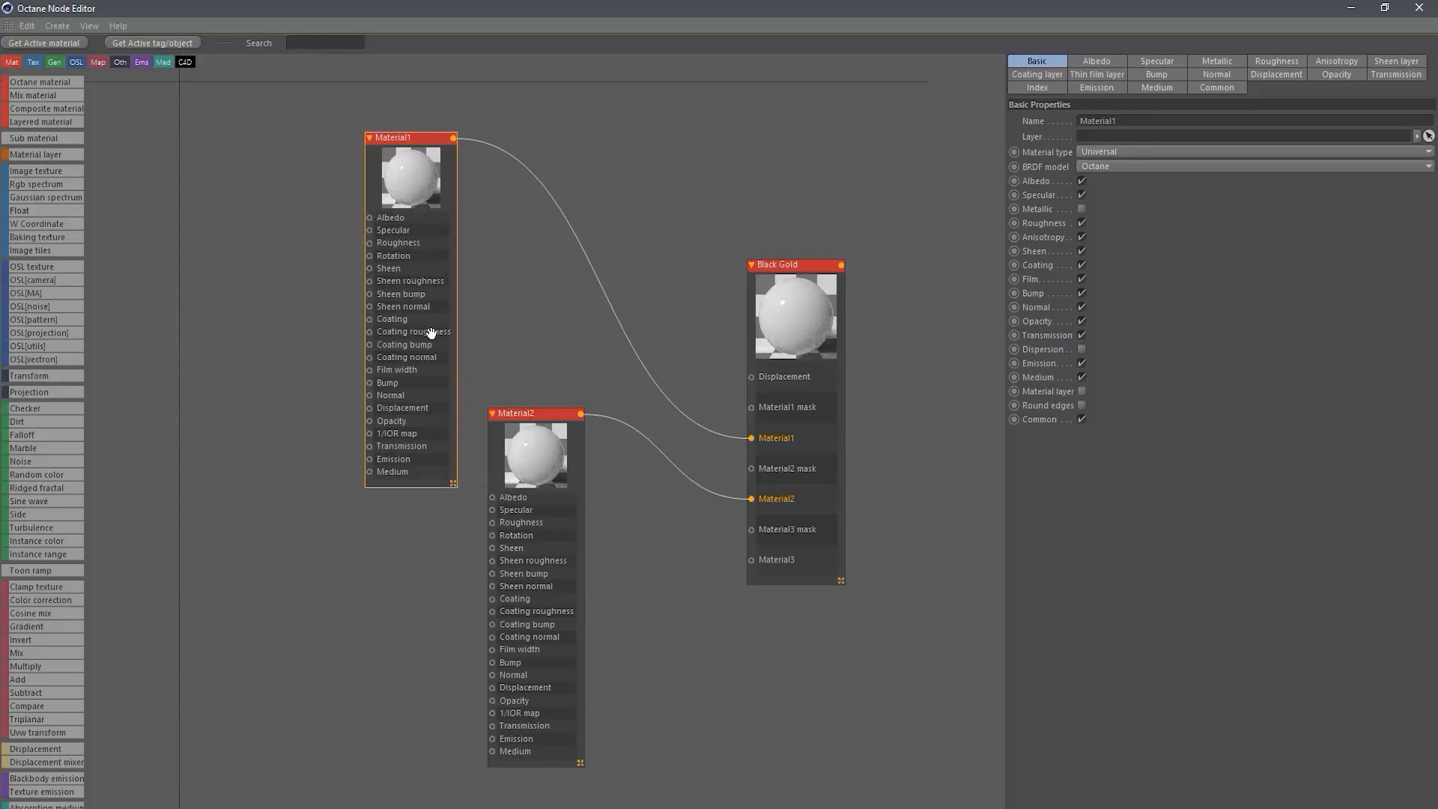
Enable the Metallic channel on both the Material1 and Material2 sub materials.
click(416, 180)
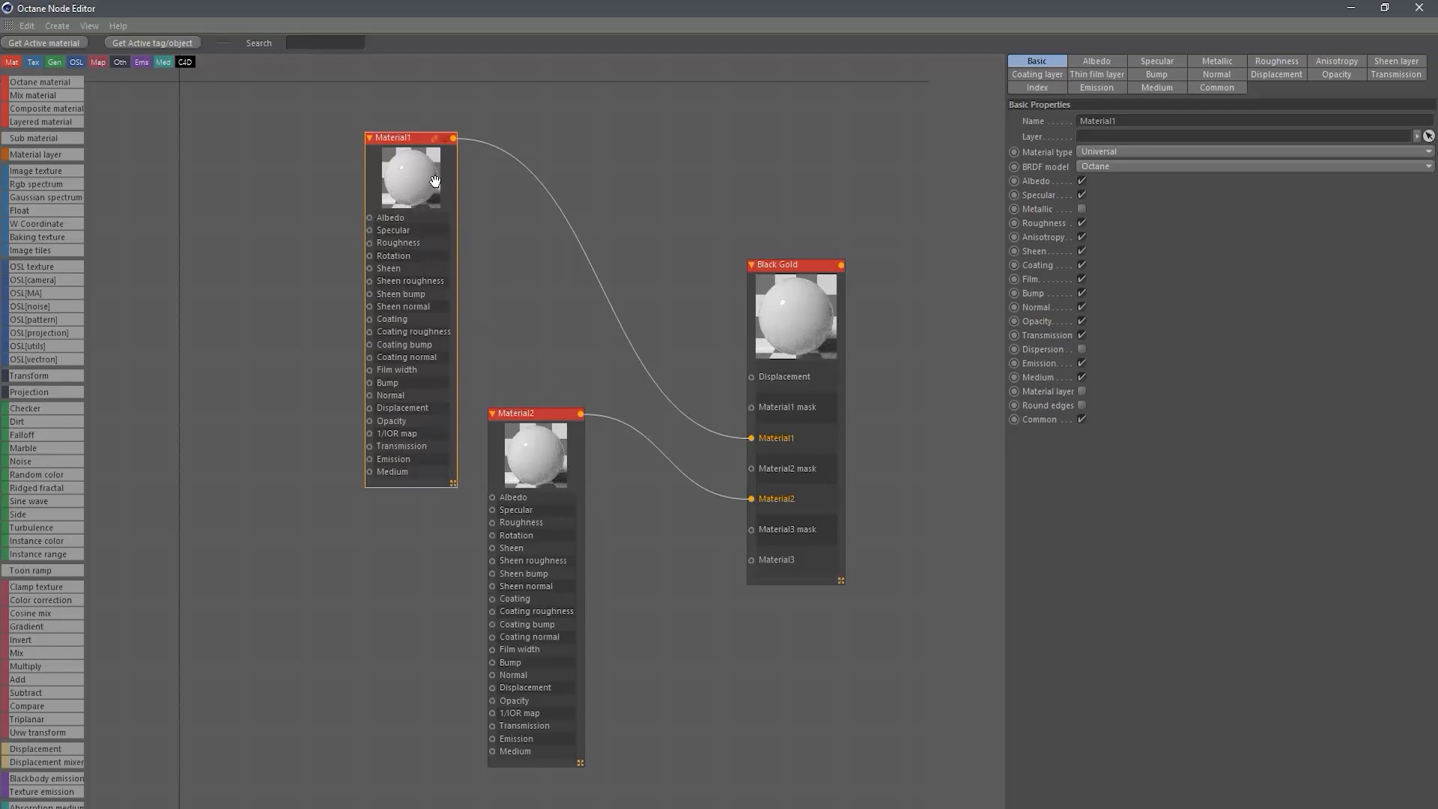
click(1081, 209)
click(546, 453)
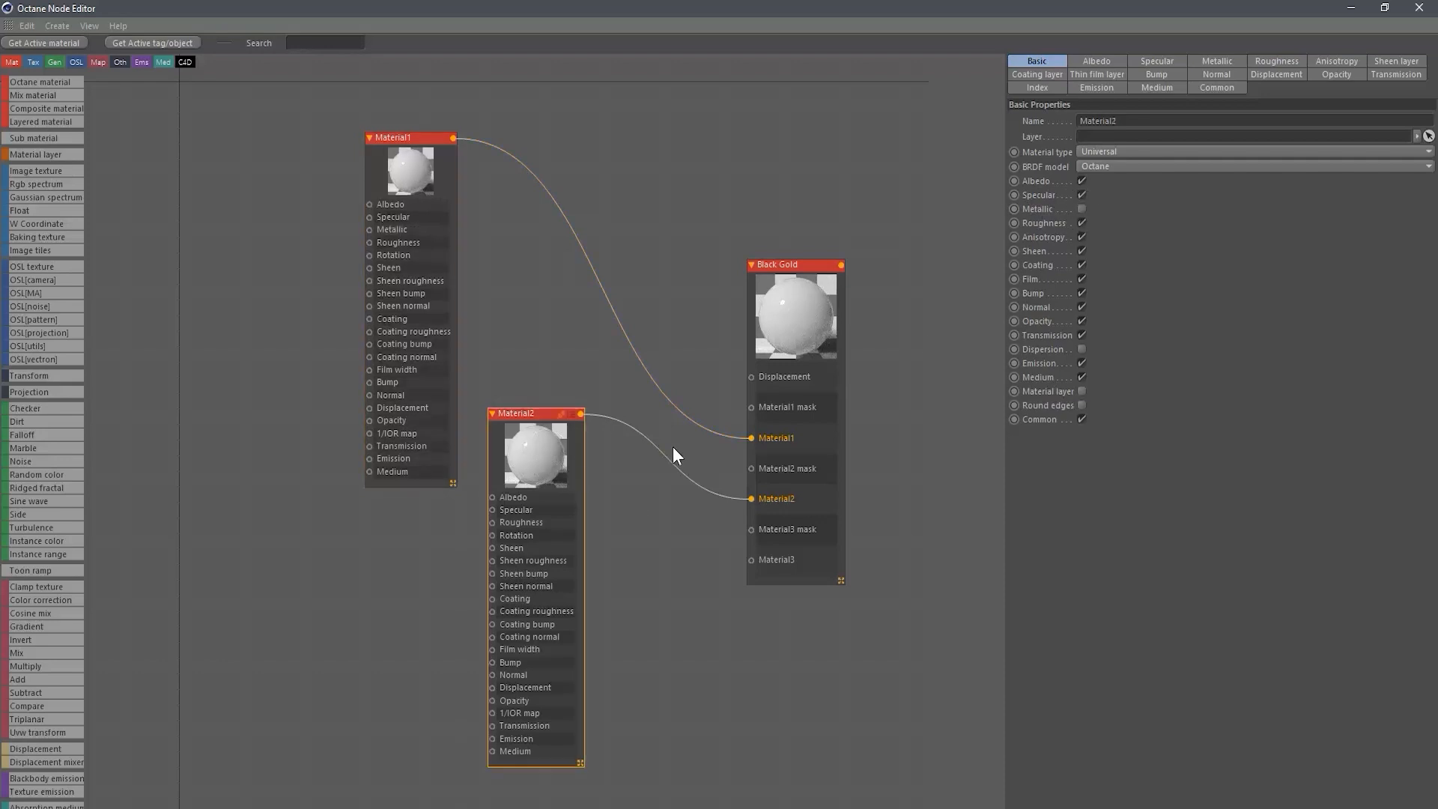
click(1082, 209)
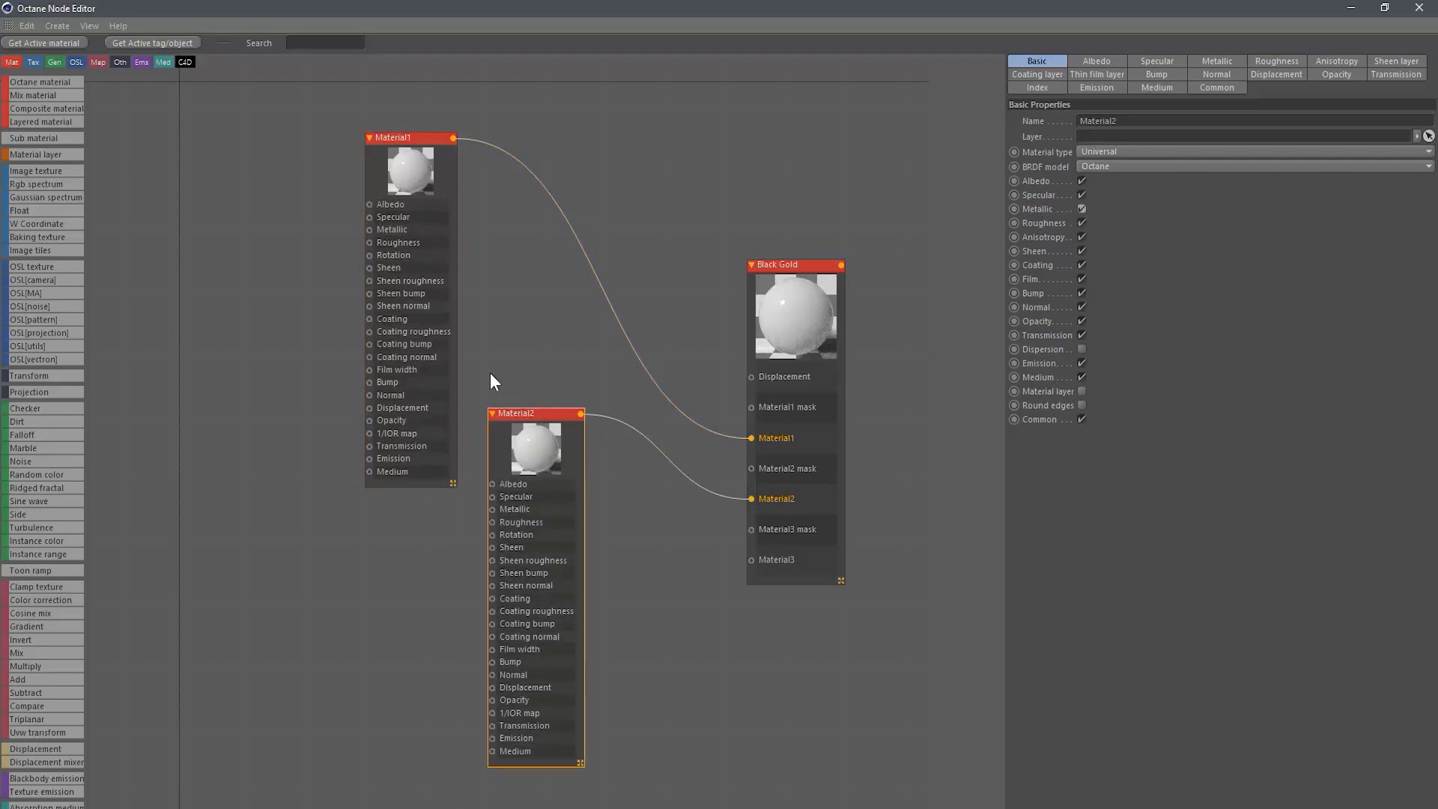
Set the Metallic float value to 1 on both Material1 and Material2.
click(411, 166)
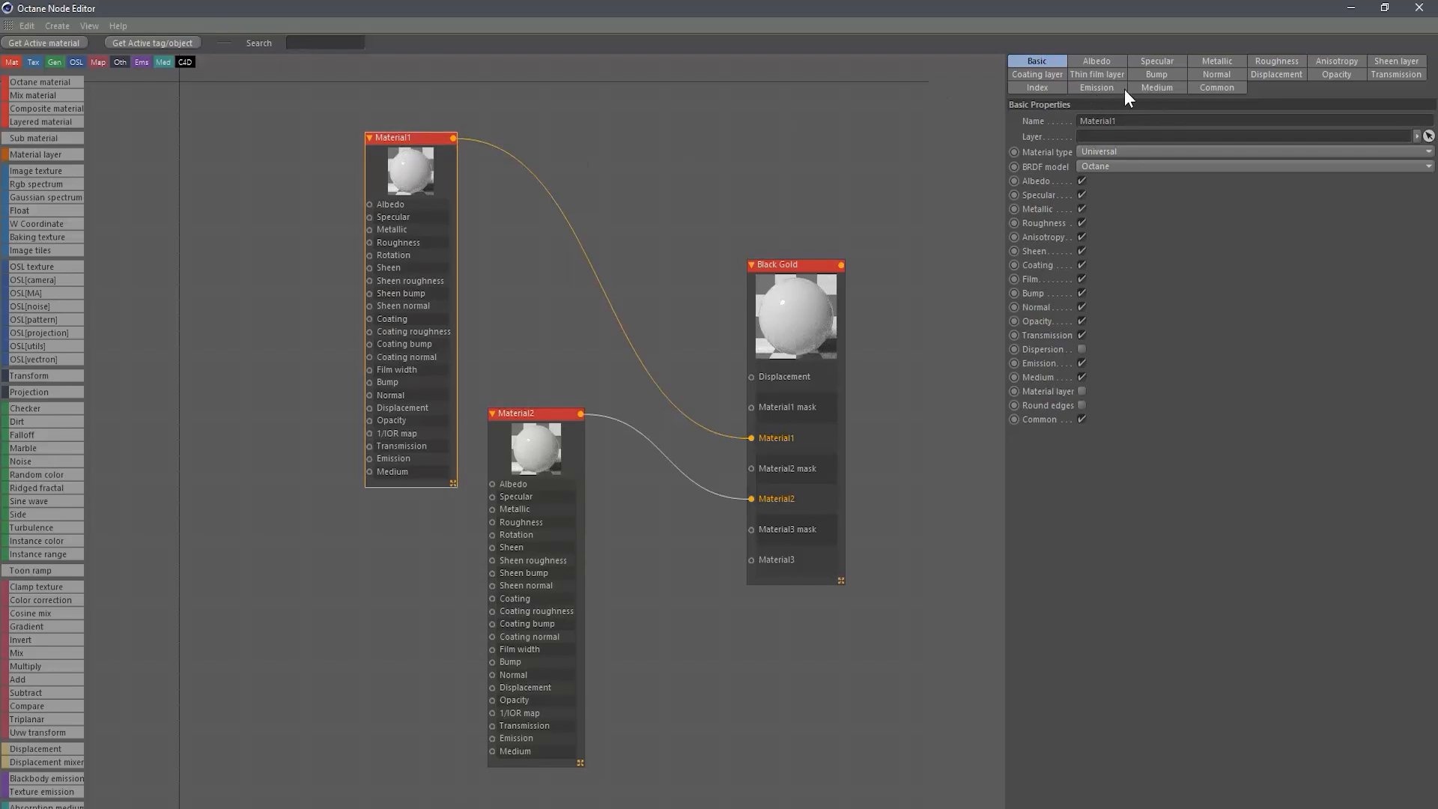
click(1215, 59)
drag(1130, 118, 1424, 125)
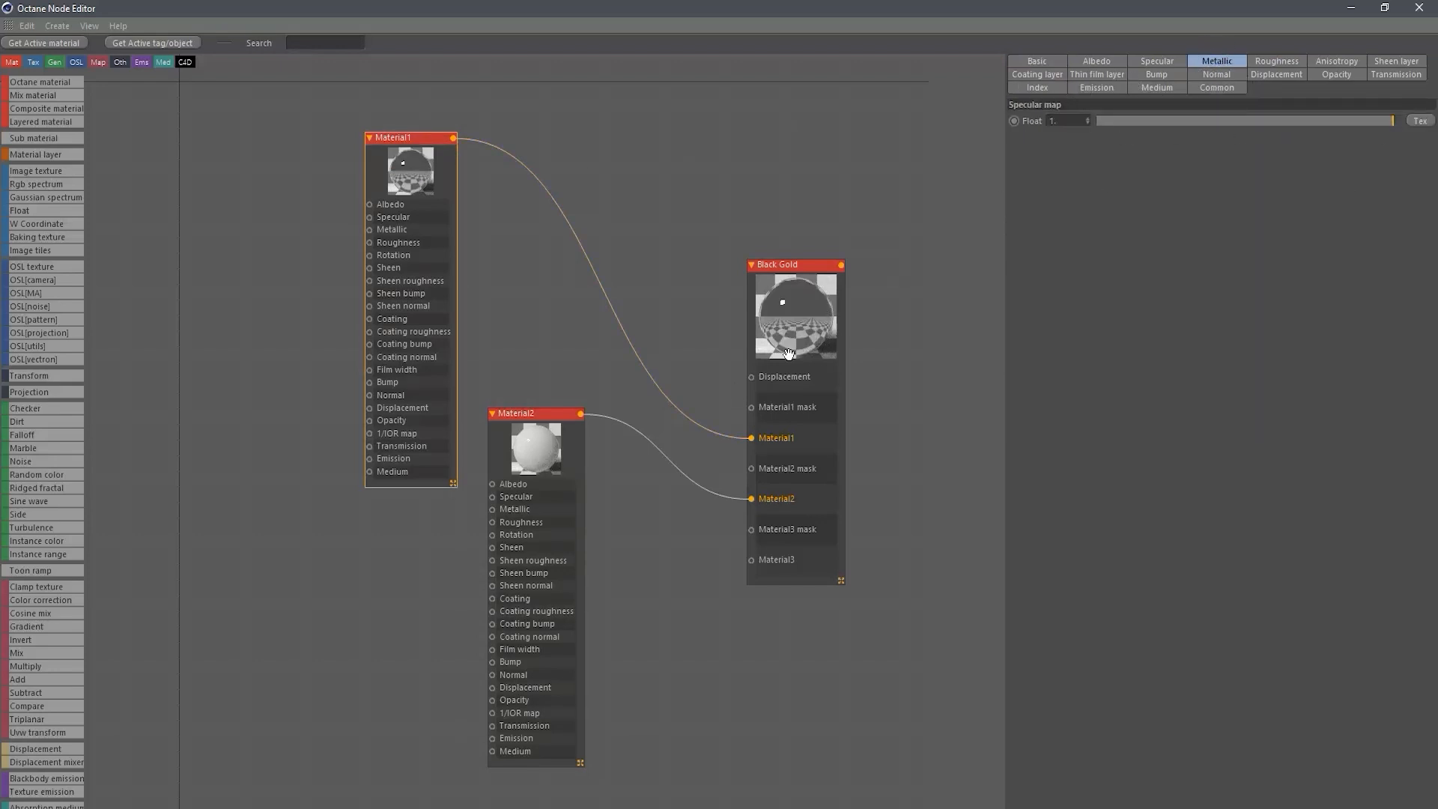
click(530, 459)
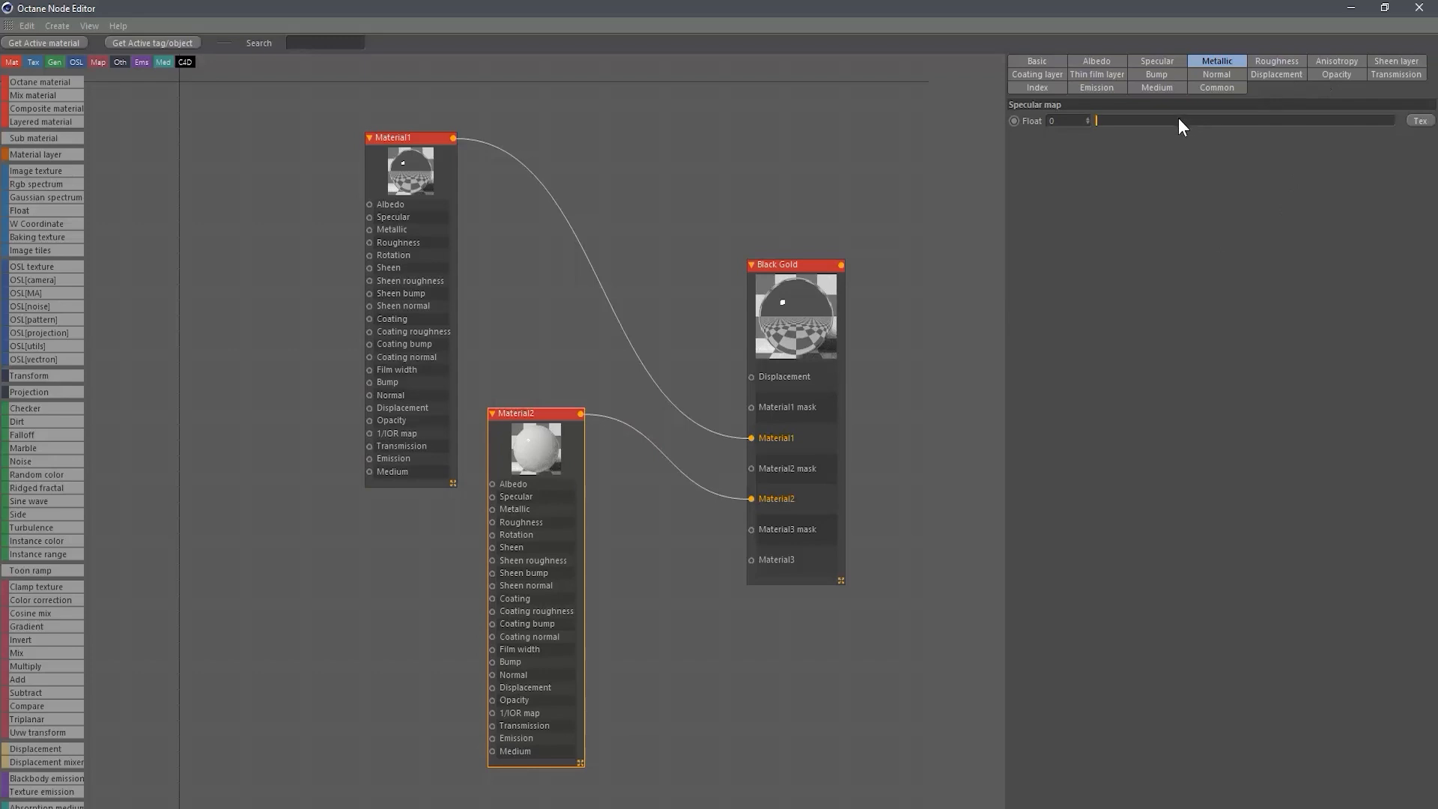
drag(1179, 120, 1415, 124)
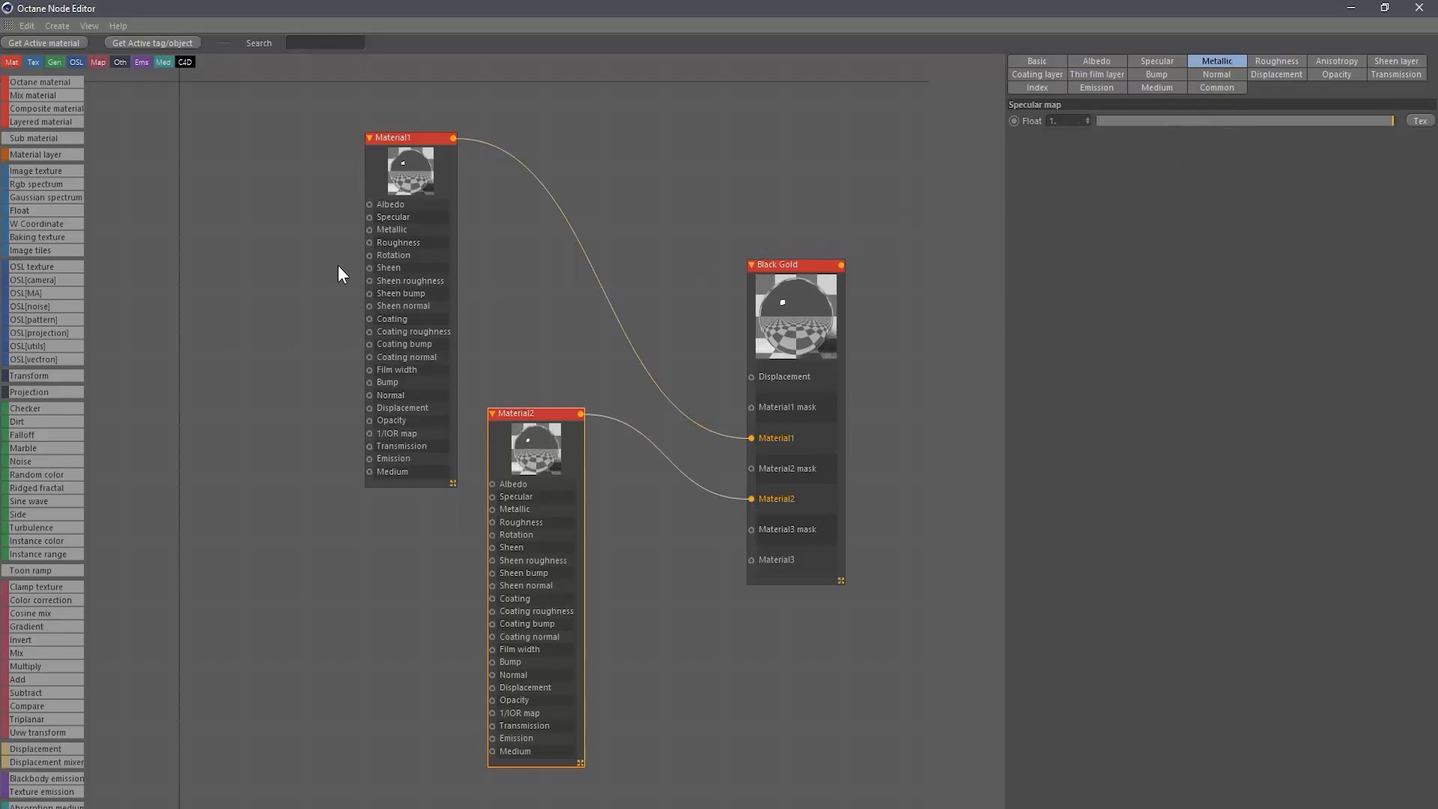
Set Material1's Albedo color to near-black, about 0.0039 in each RGB channel.
click(395, 171)
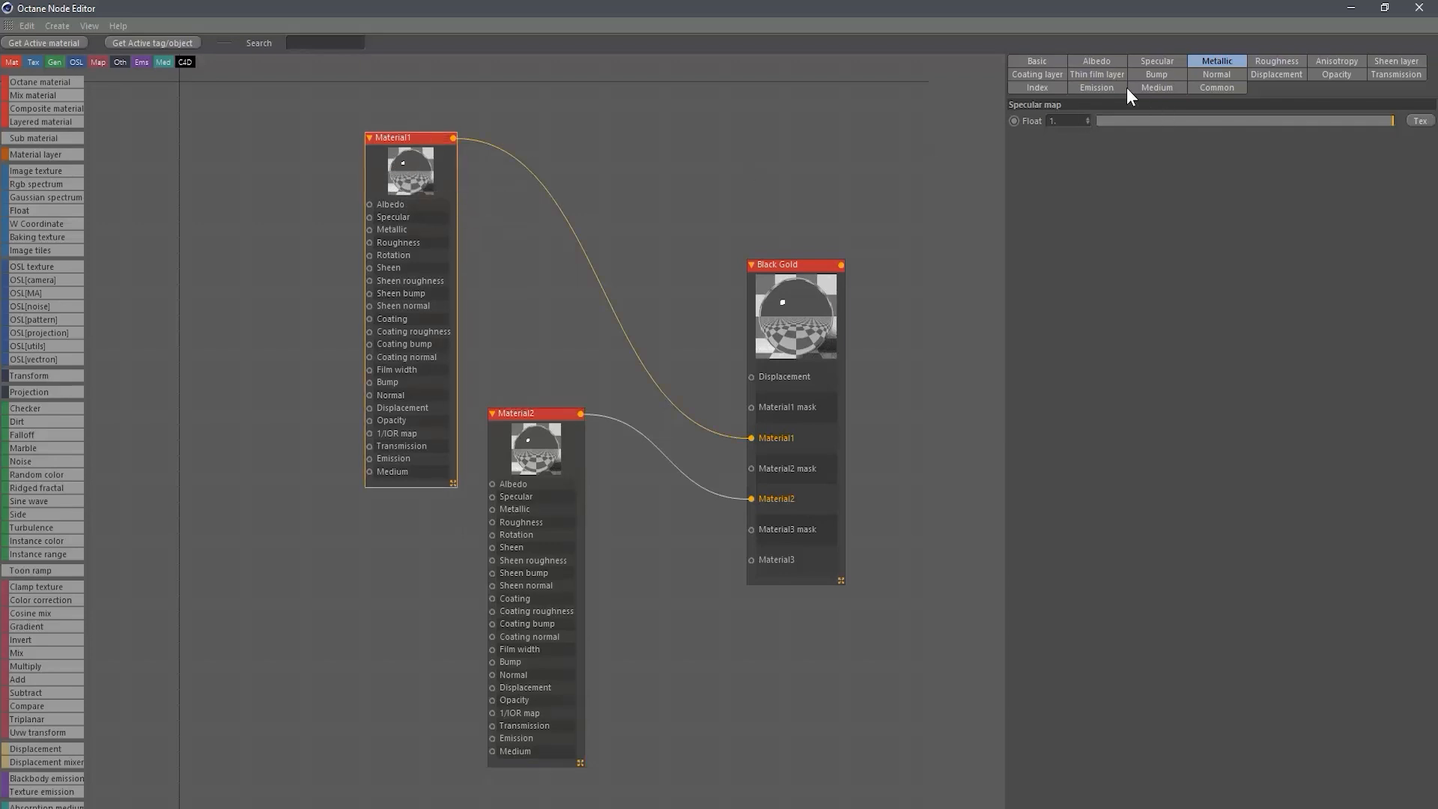
click(1095, 61)
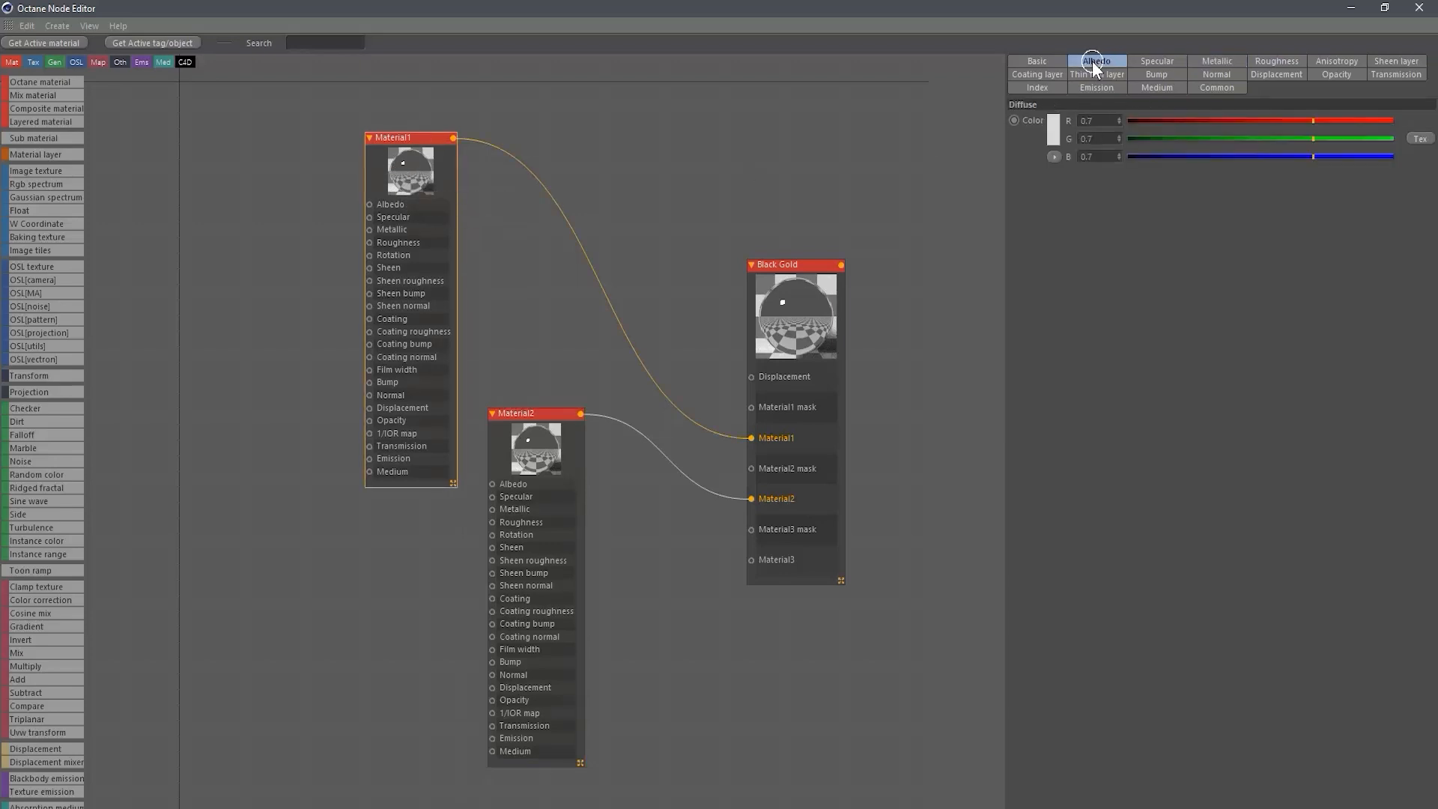
click(1055, 132)
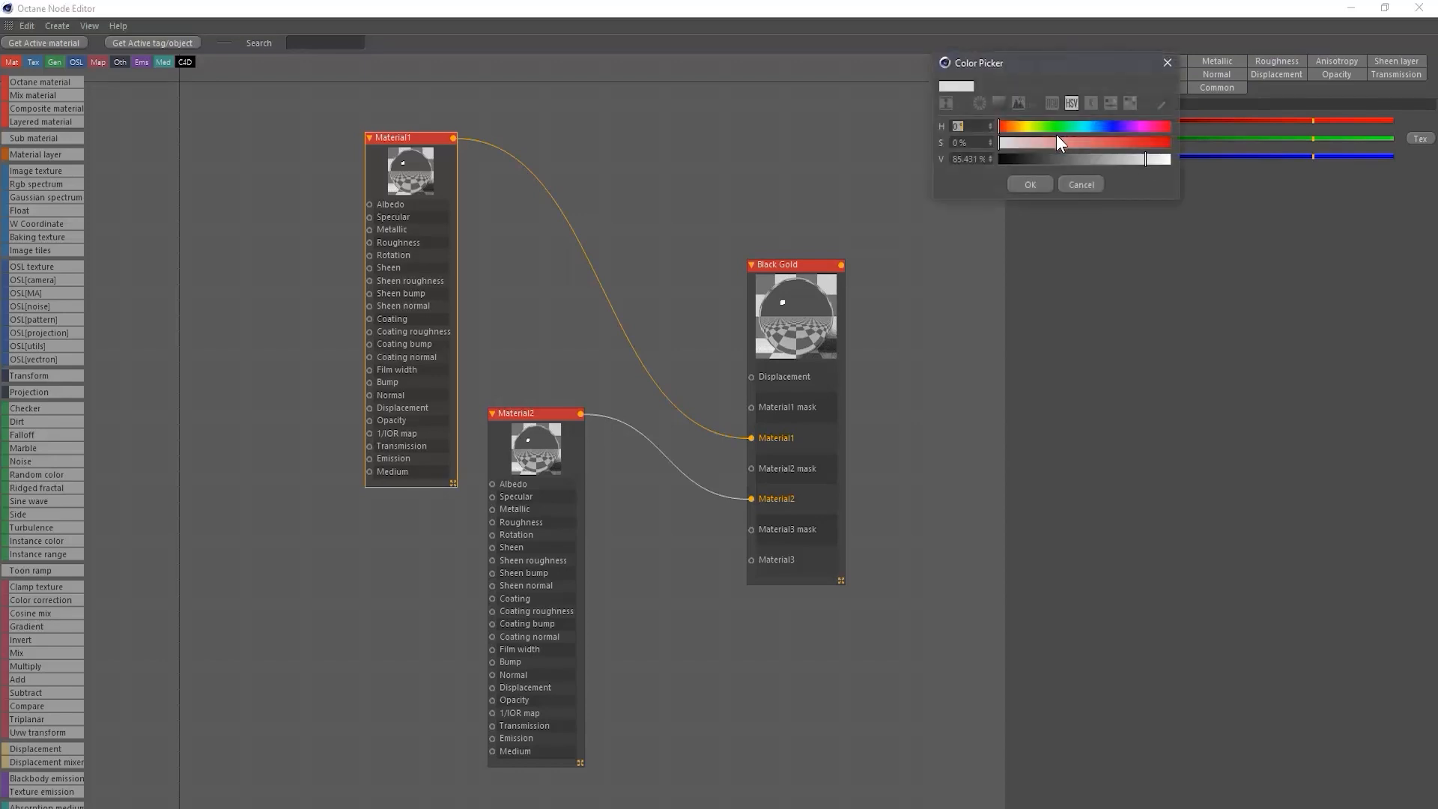
drag(1007, 159, 987, 160)
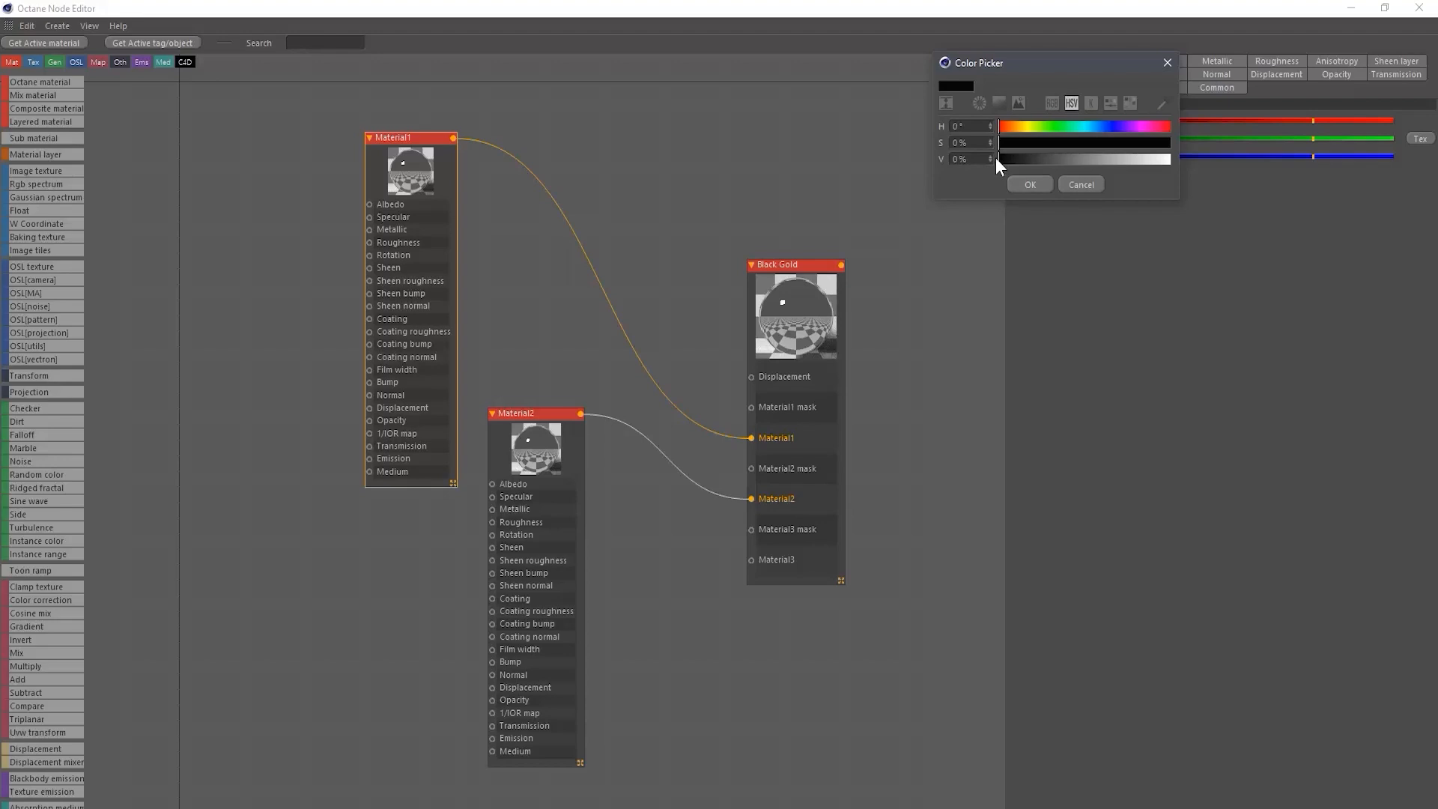
drag(1004, 159, 1009, 159)
click(1028, 185)
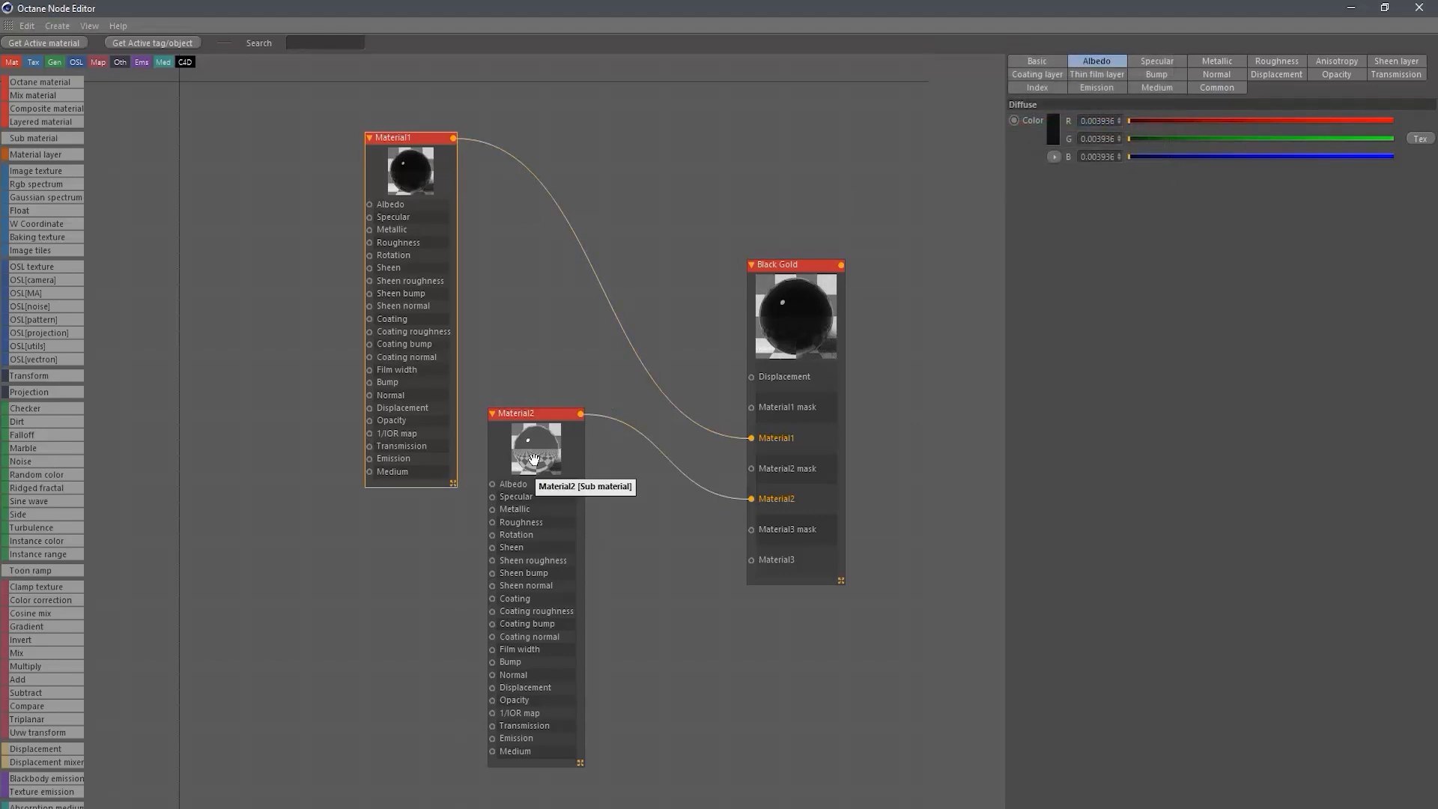
Set Material2's Albedo color to gold with hue 40°, saturation 60% and value 60%.
click(559, 446)
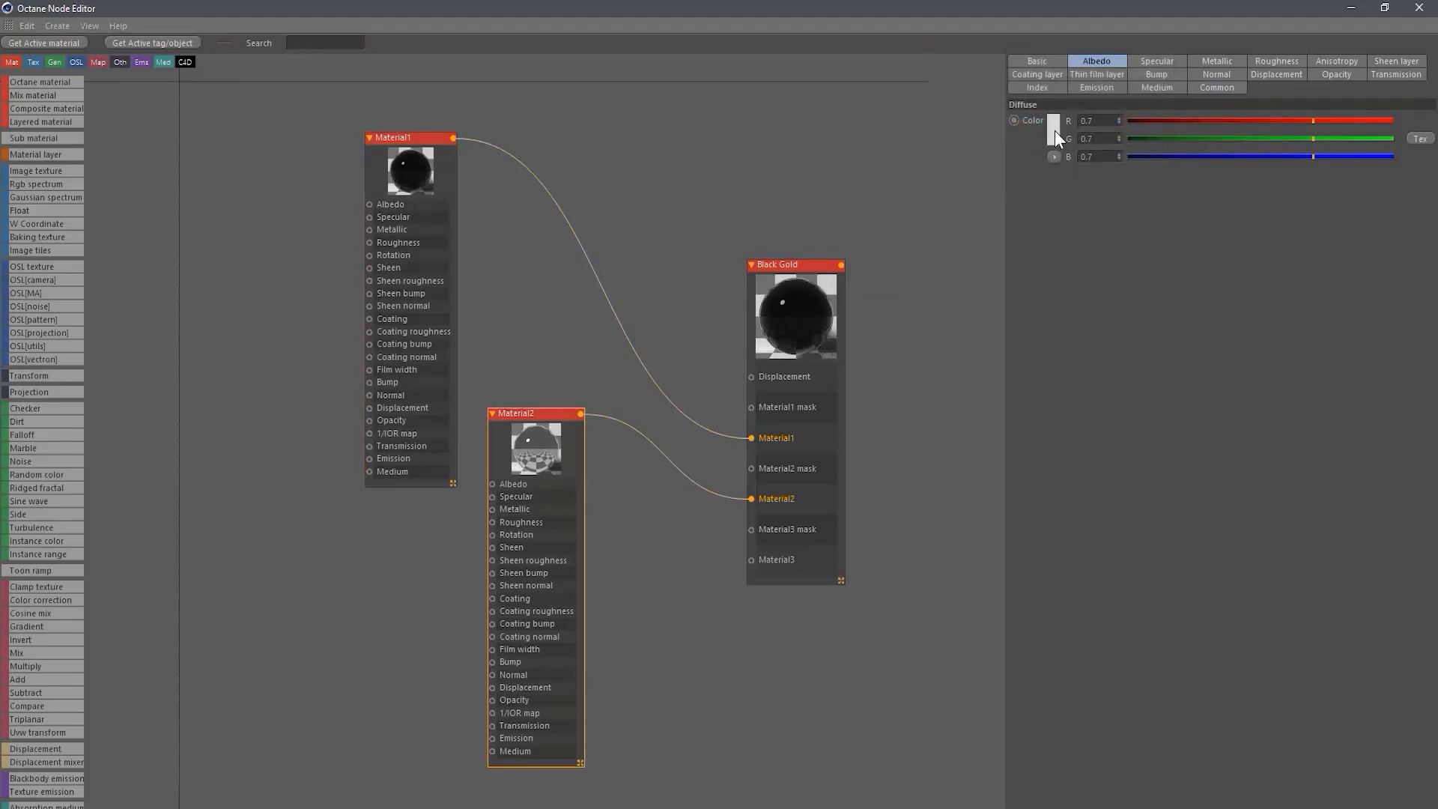
mouse_move(1054, 130)
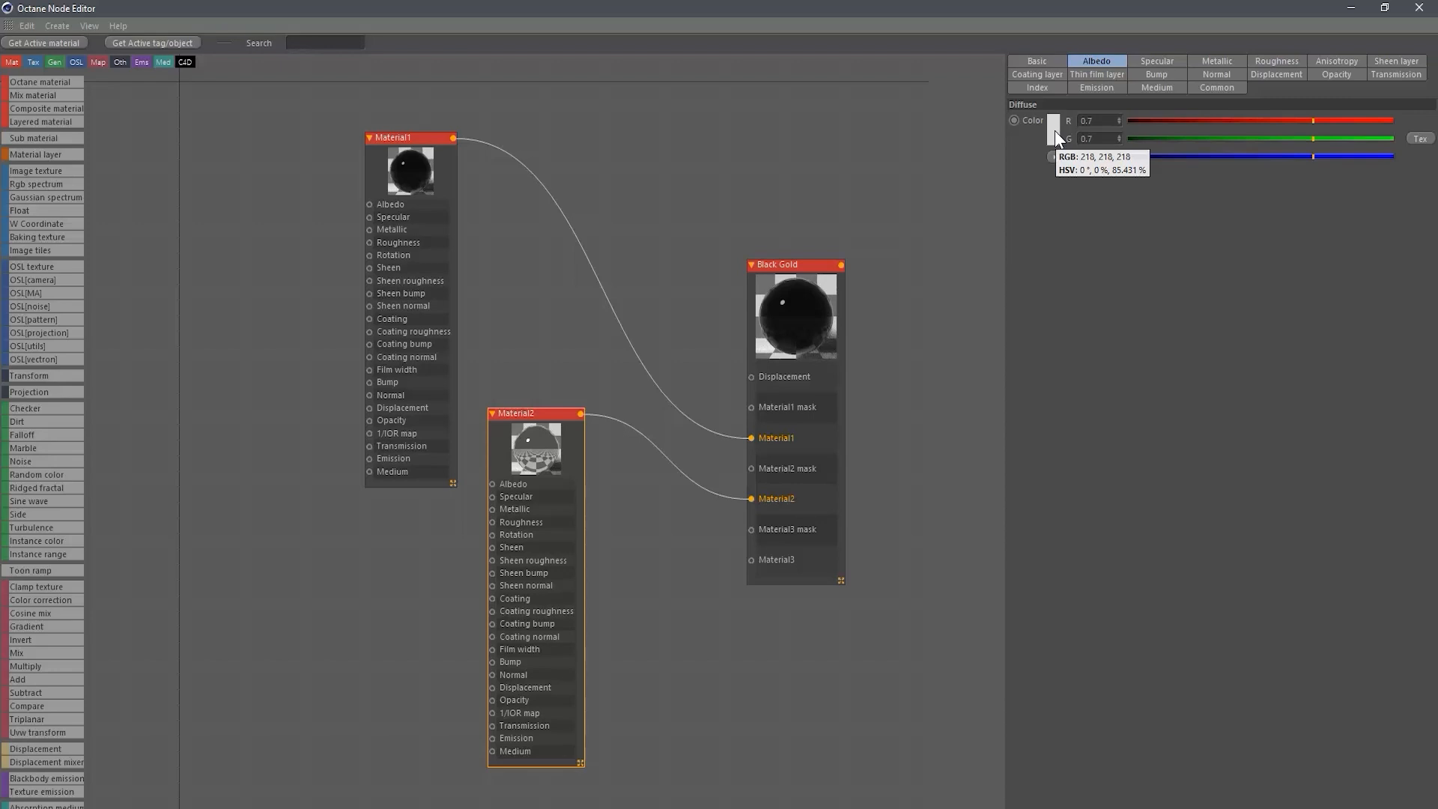
click(1055, 131)
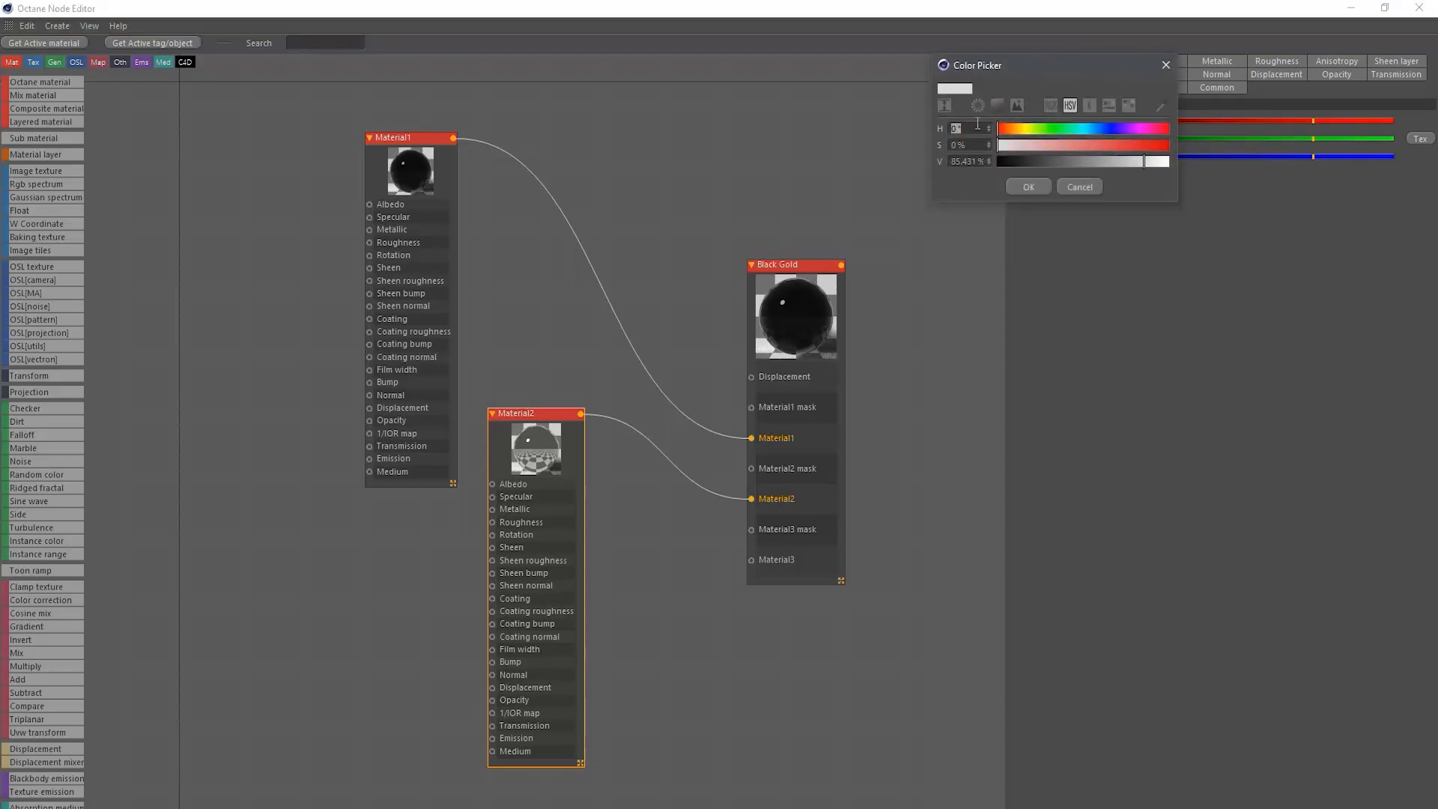
text(40)
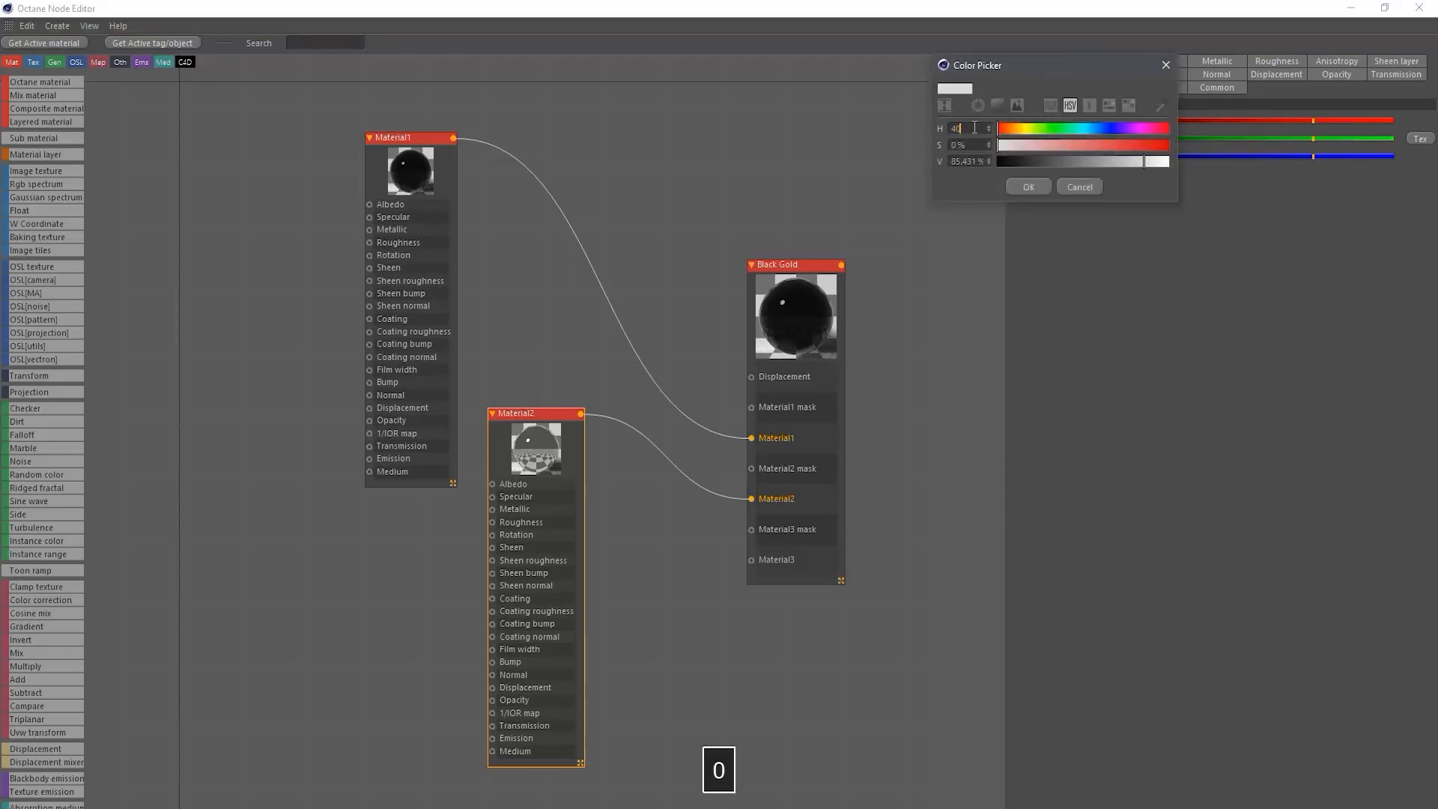
key(Tab)
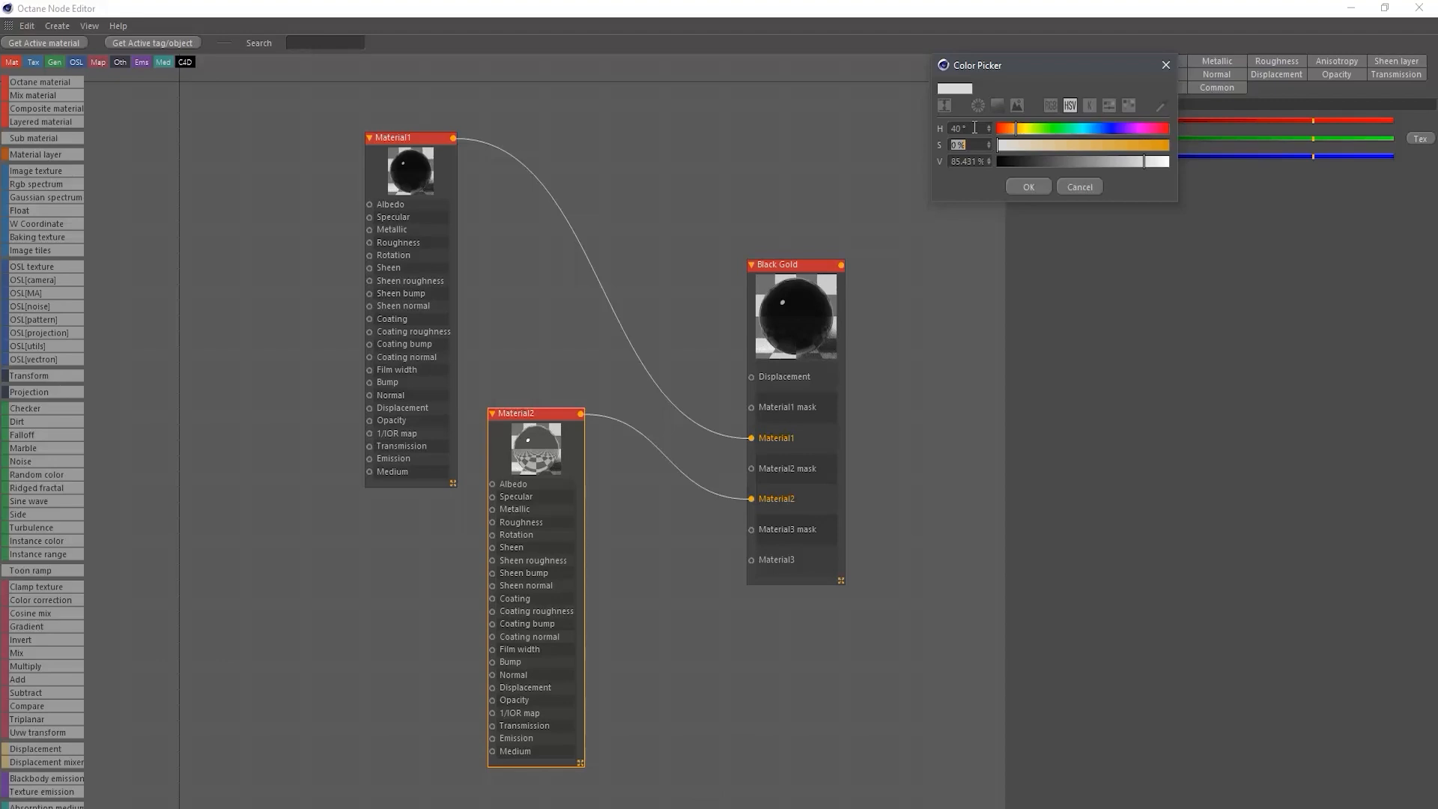
text(60)
key(Tab)
text(60)
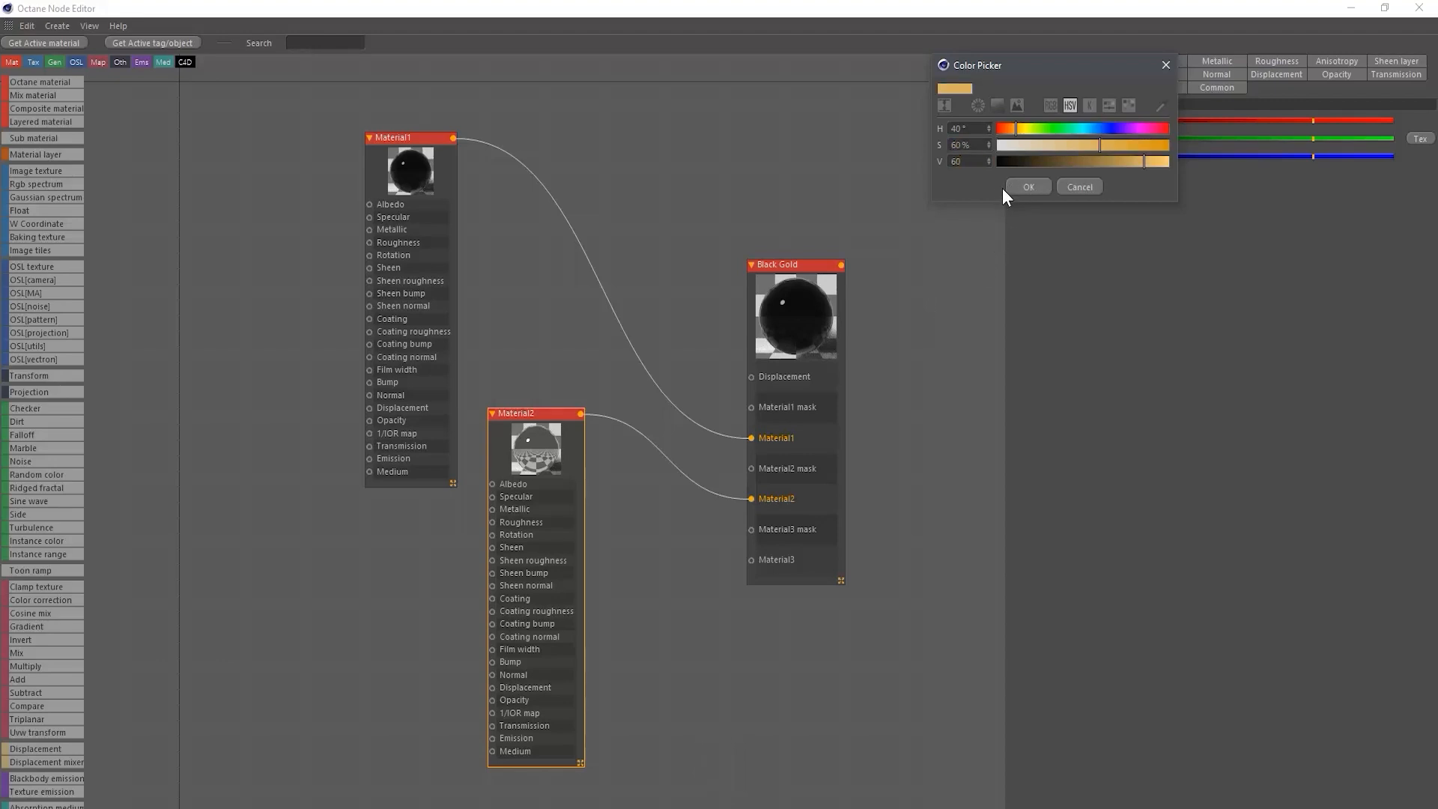
key(Return)
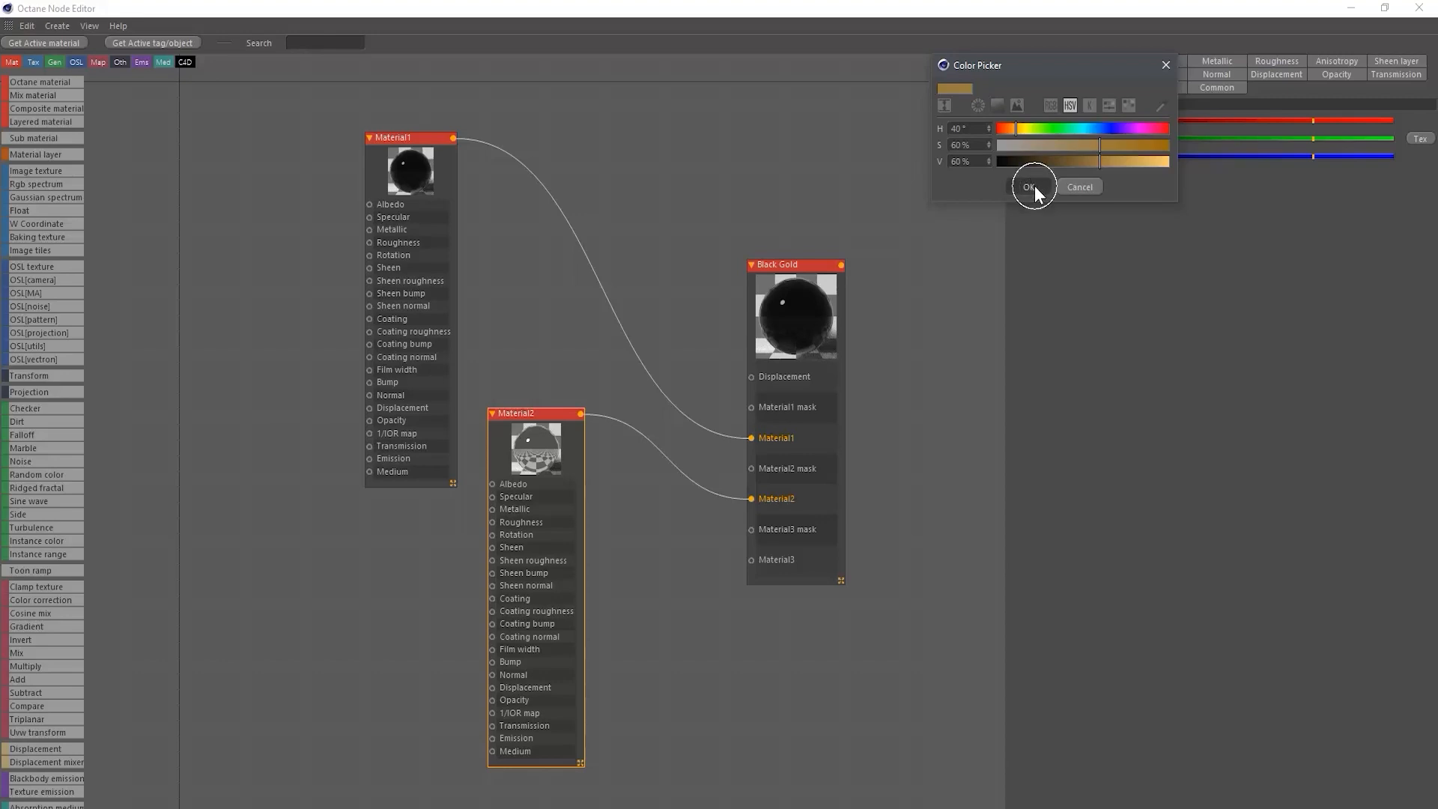
click(1029, 186)
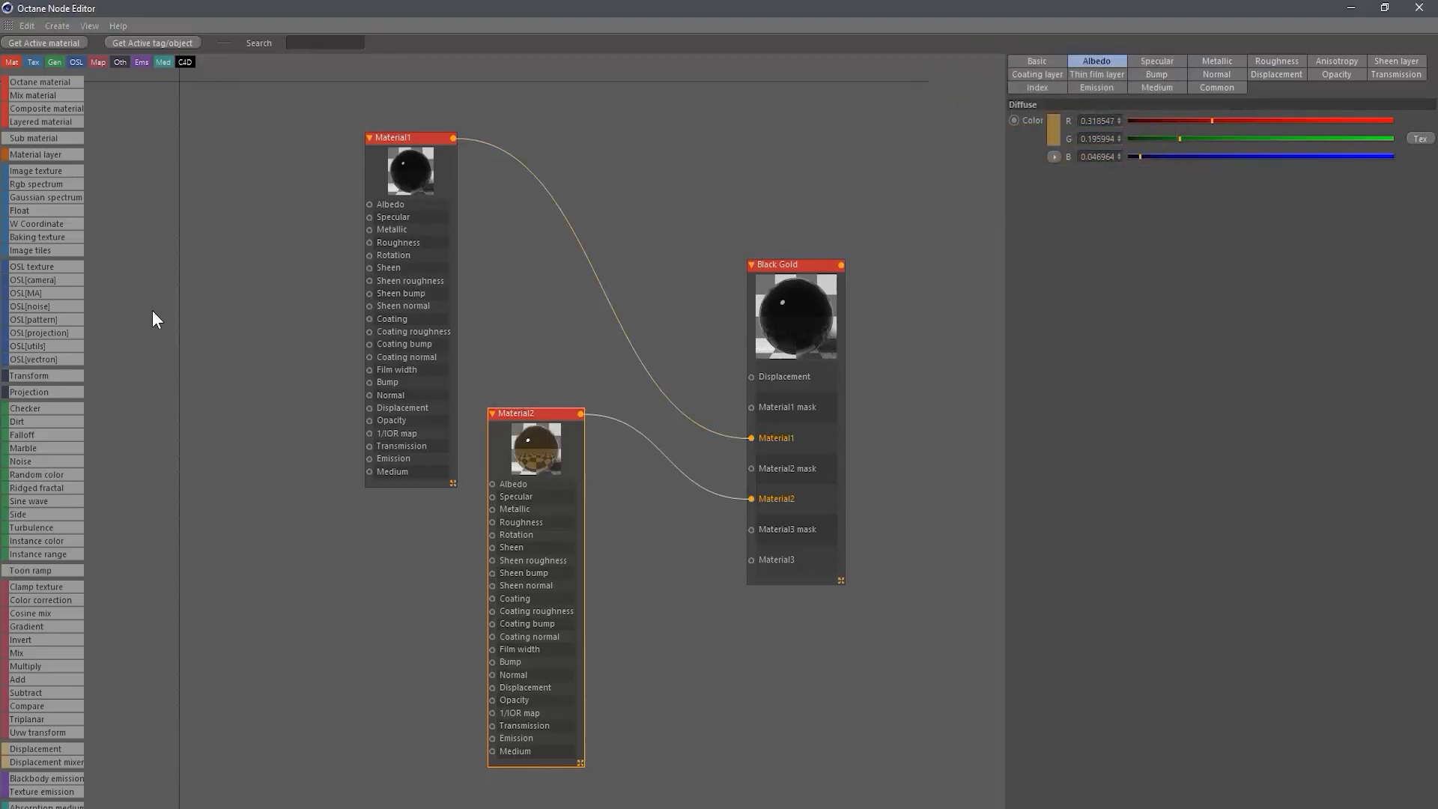
Add an Image texture node, connect it to the Roughness inputs of Material1 and Material2, and move Material1 higher.
drag(29, 176, 171, 396)
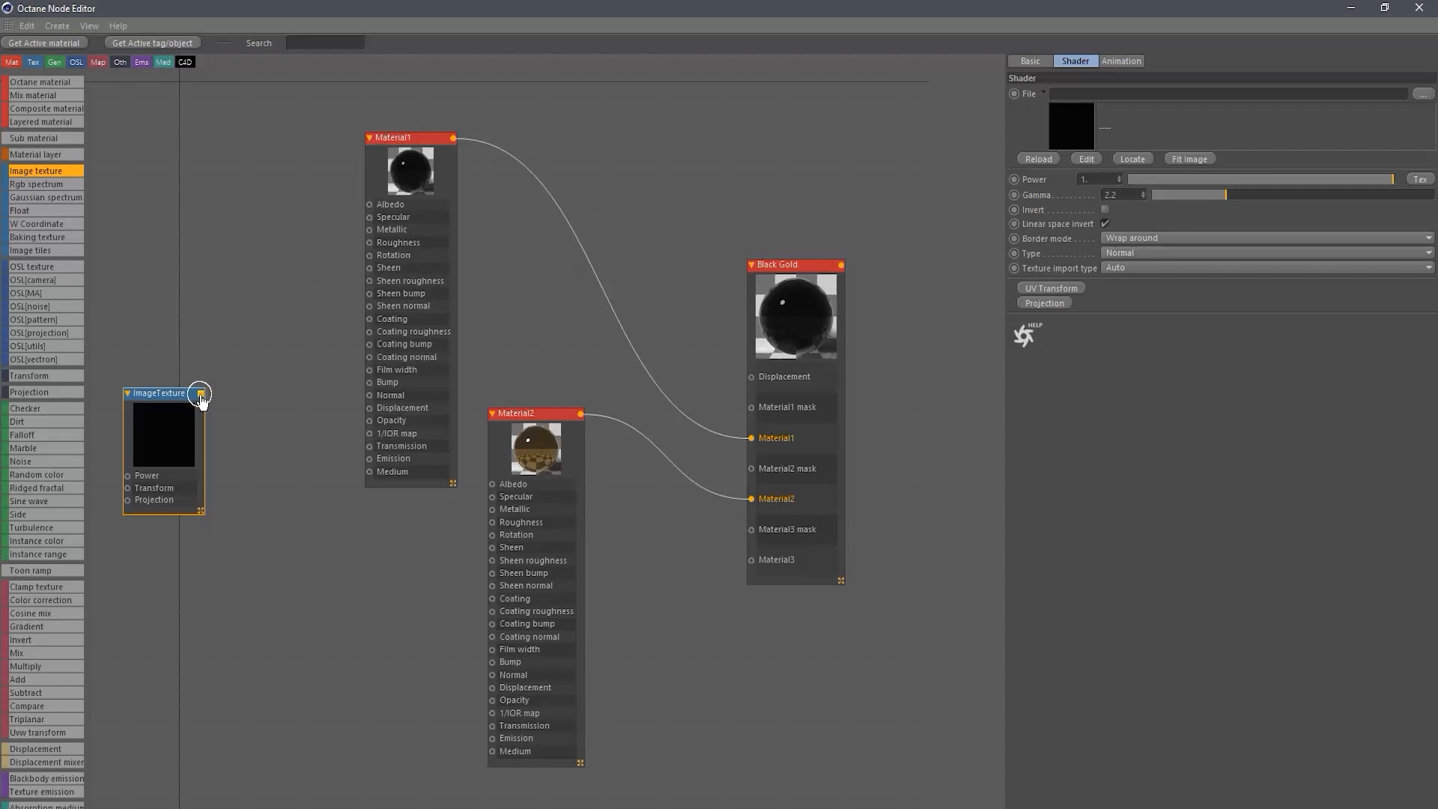
drag(200, 392, 369, 242)
drag(202, 400, 493, 523)
drag(423, 139, 437, 90)
Load Scratched_painted_metal_01_2K_Roughness.png into the Image texture node that feeds both Roughness inputs.
click(173, 434)
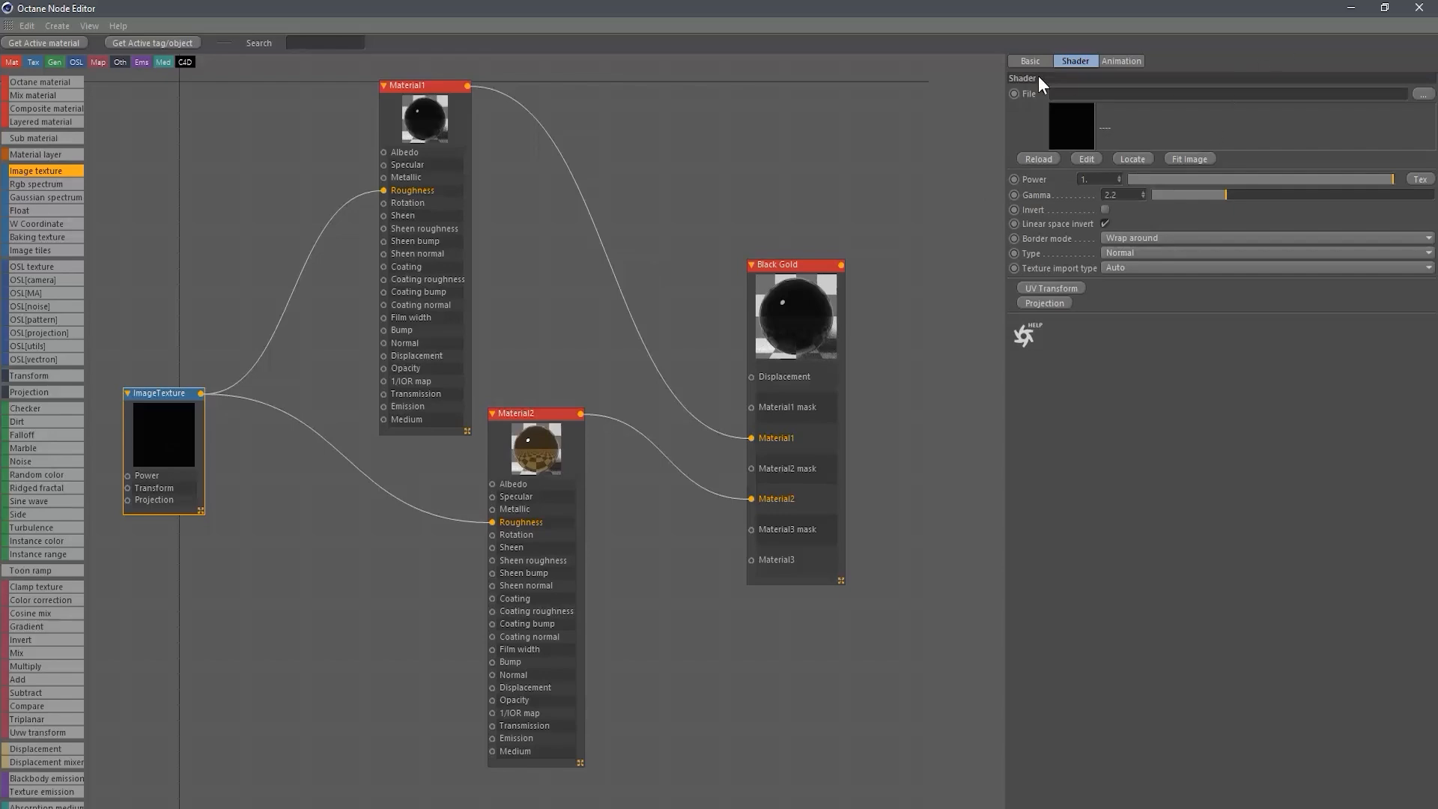
click(1427, 95)
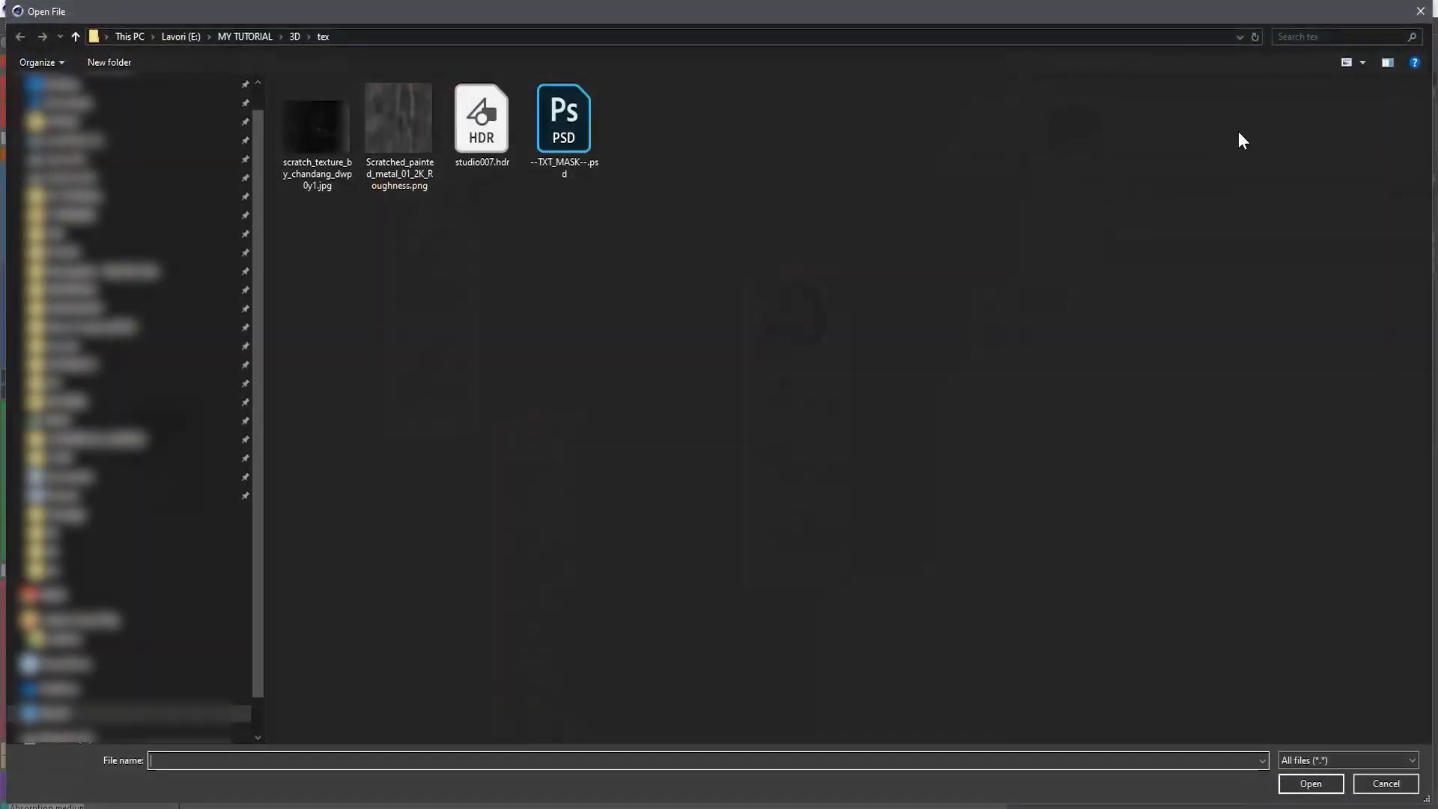
click(398, 134)
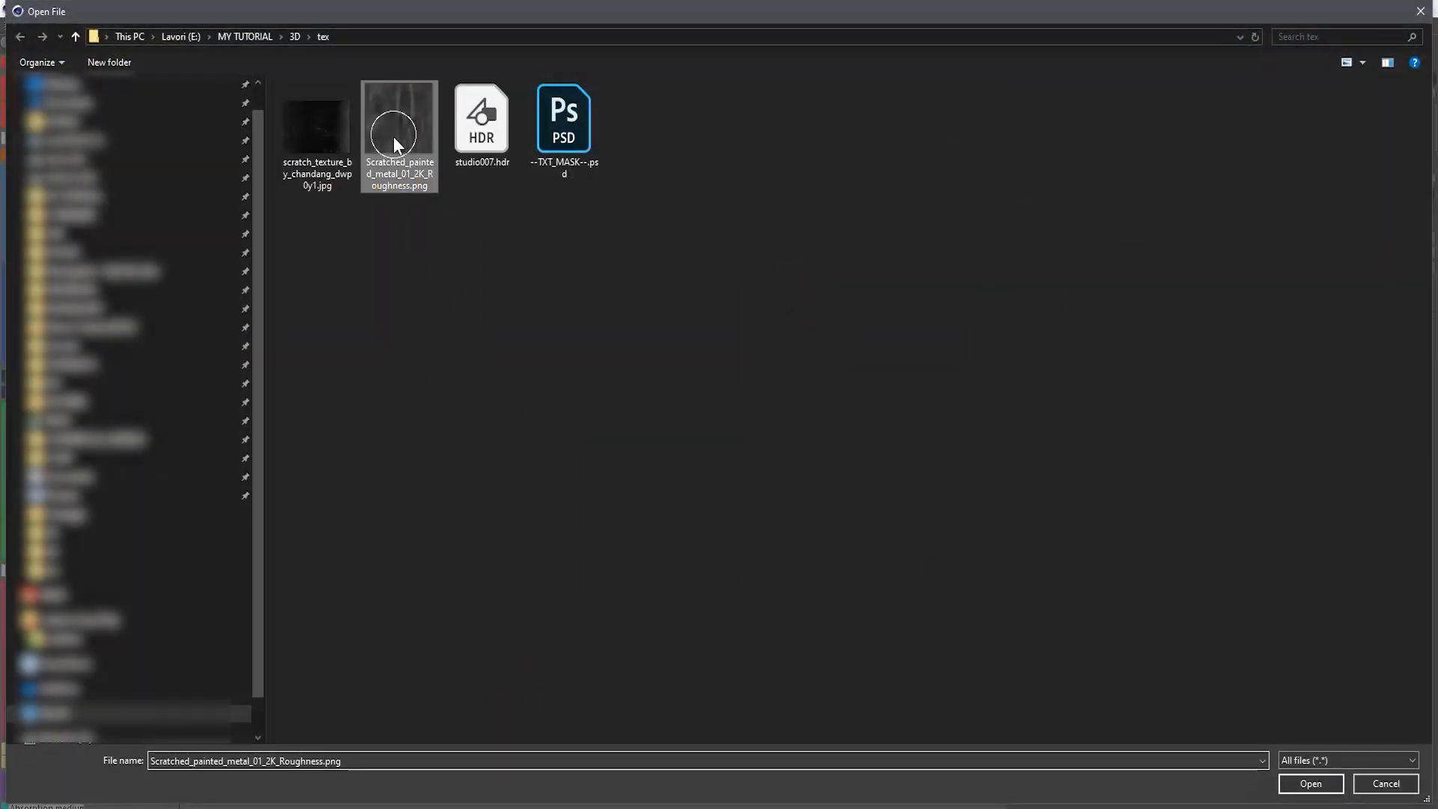
double_click(395, 135)
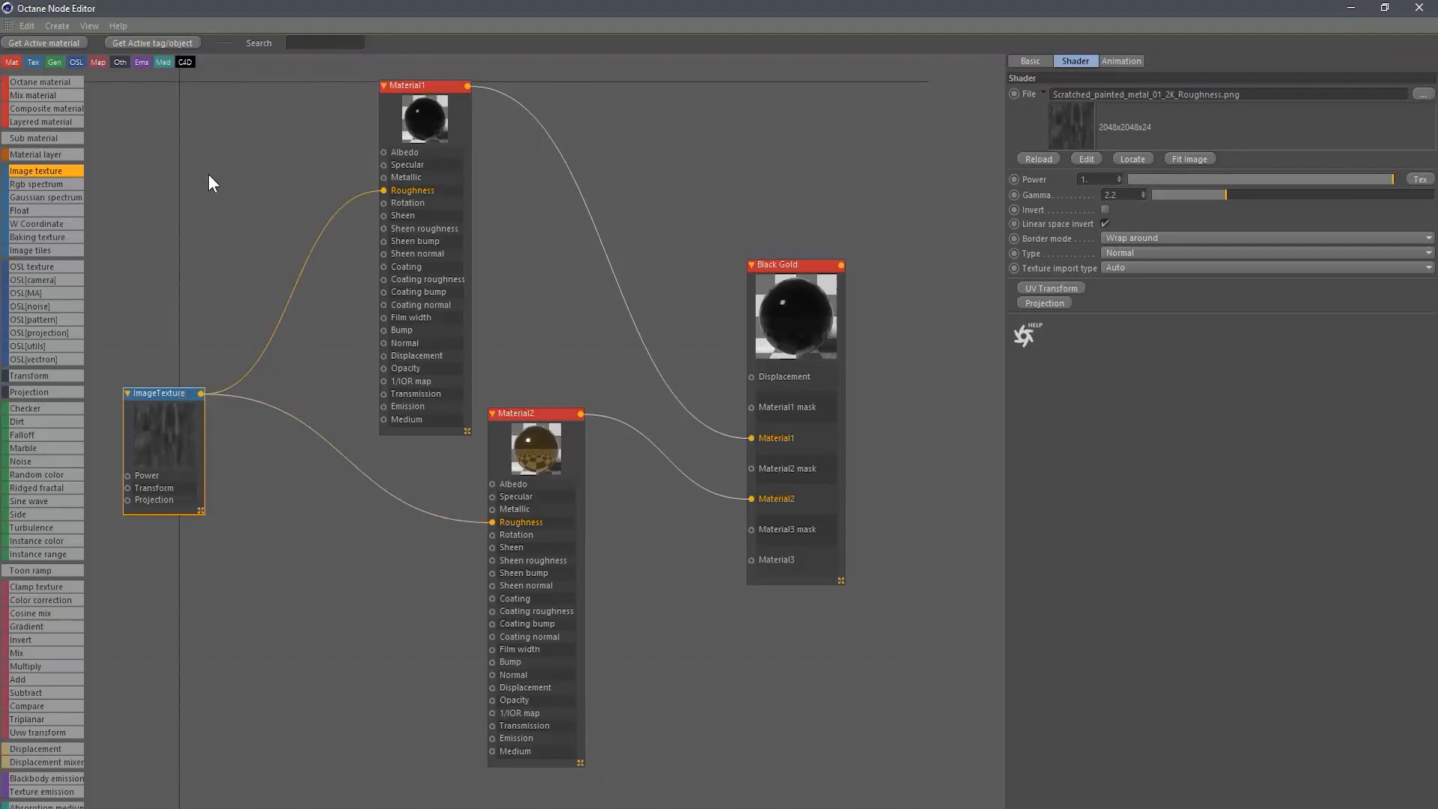
Add a second Image texture node connected to Material1's Bump input and load scratch_texture_by_chandang_dwp0y1.jpg into it.
drag(11, 177, 384, 331)
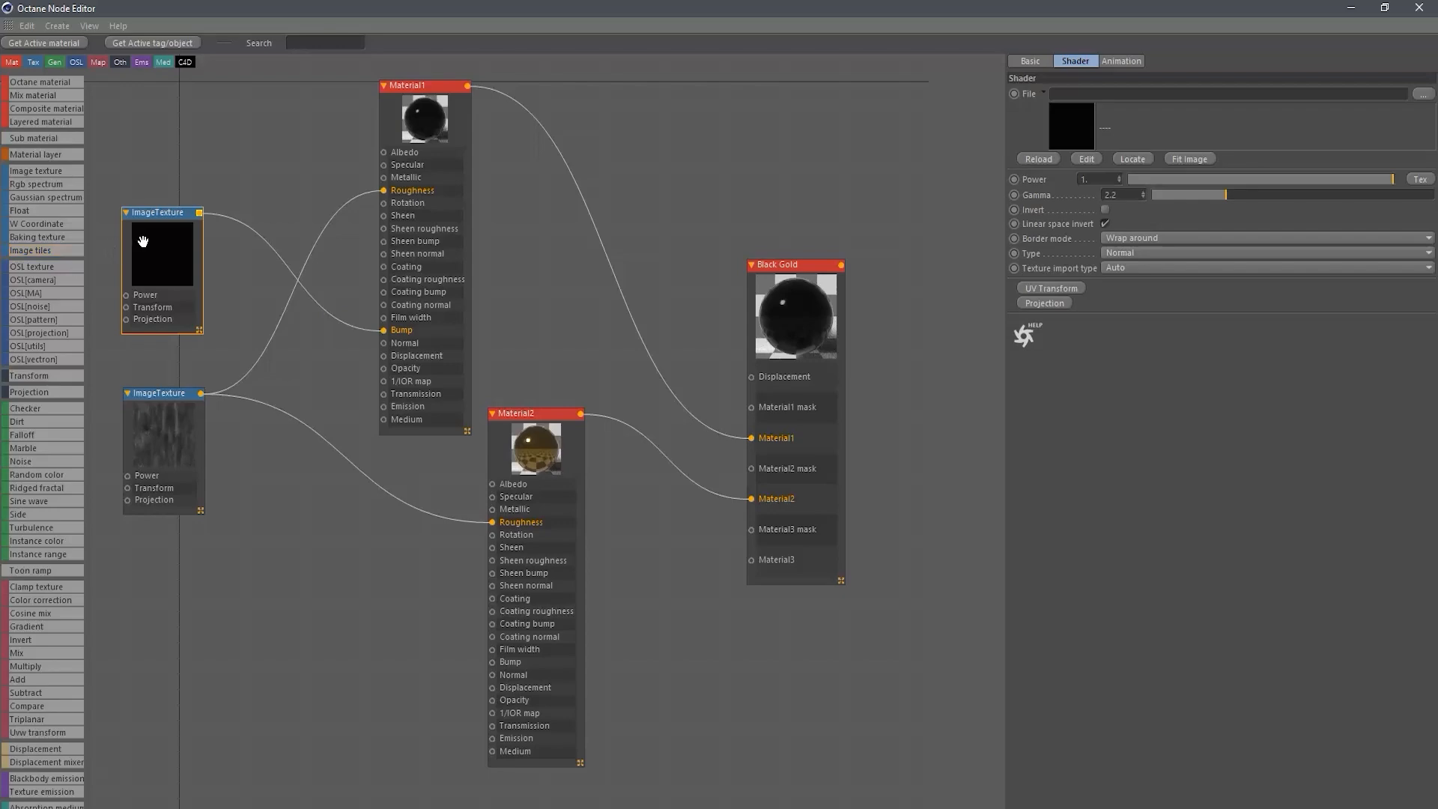
click(1421, 95)
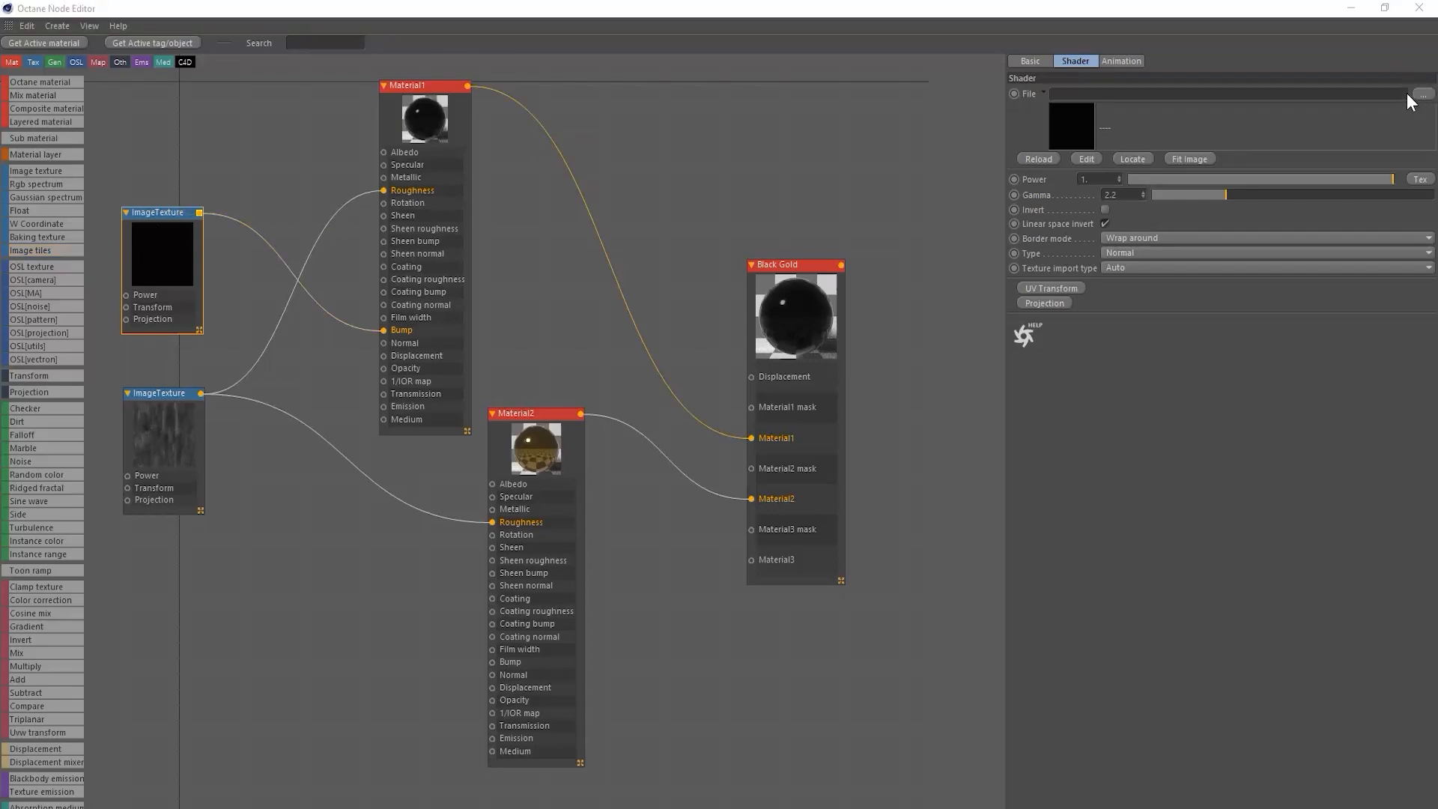
double_click(313, 127)
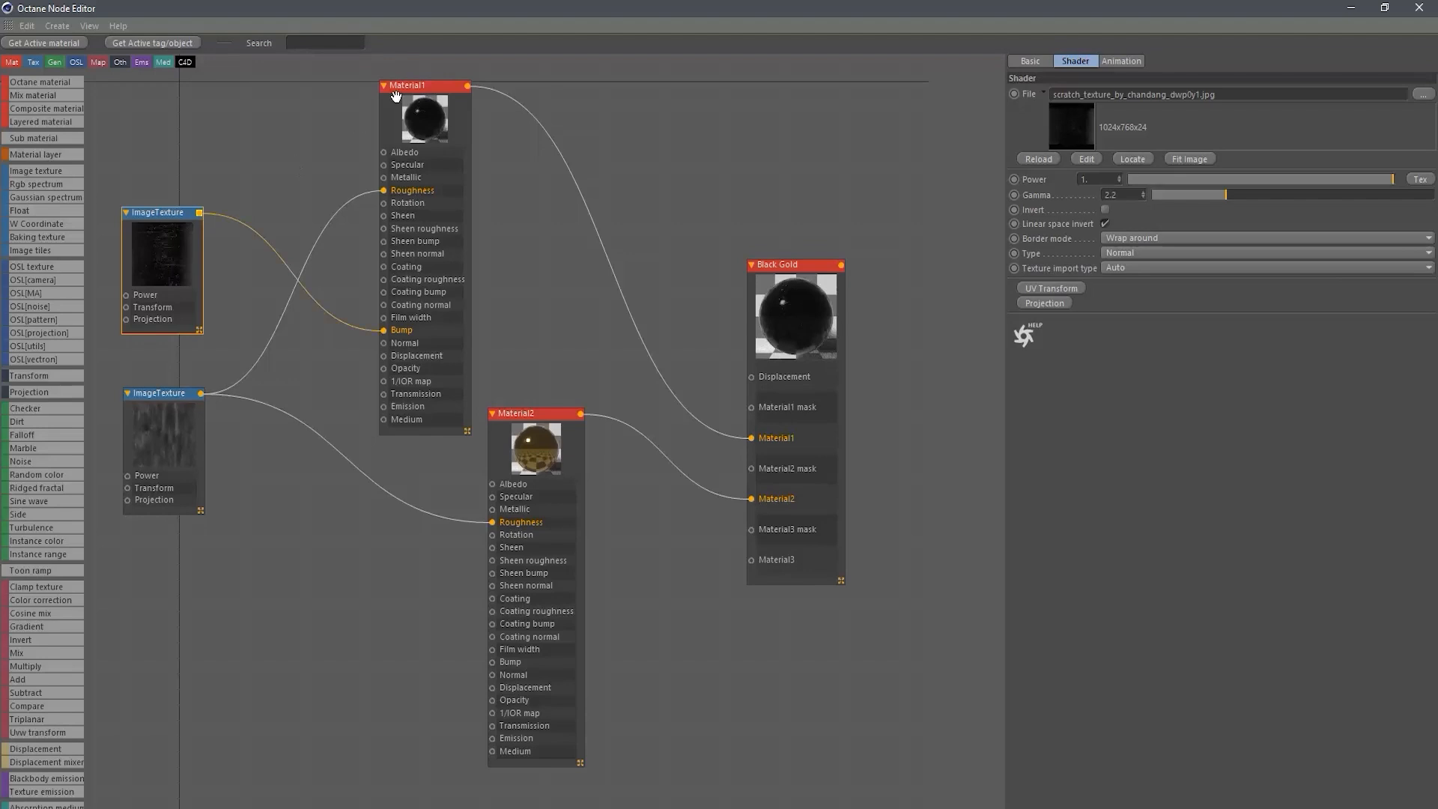
Enable Invert on the scratch texture driving Material1's Bump and compare the plane's scratches in the live render.
middle_drag(690, 141, 838, 167)
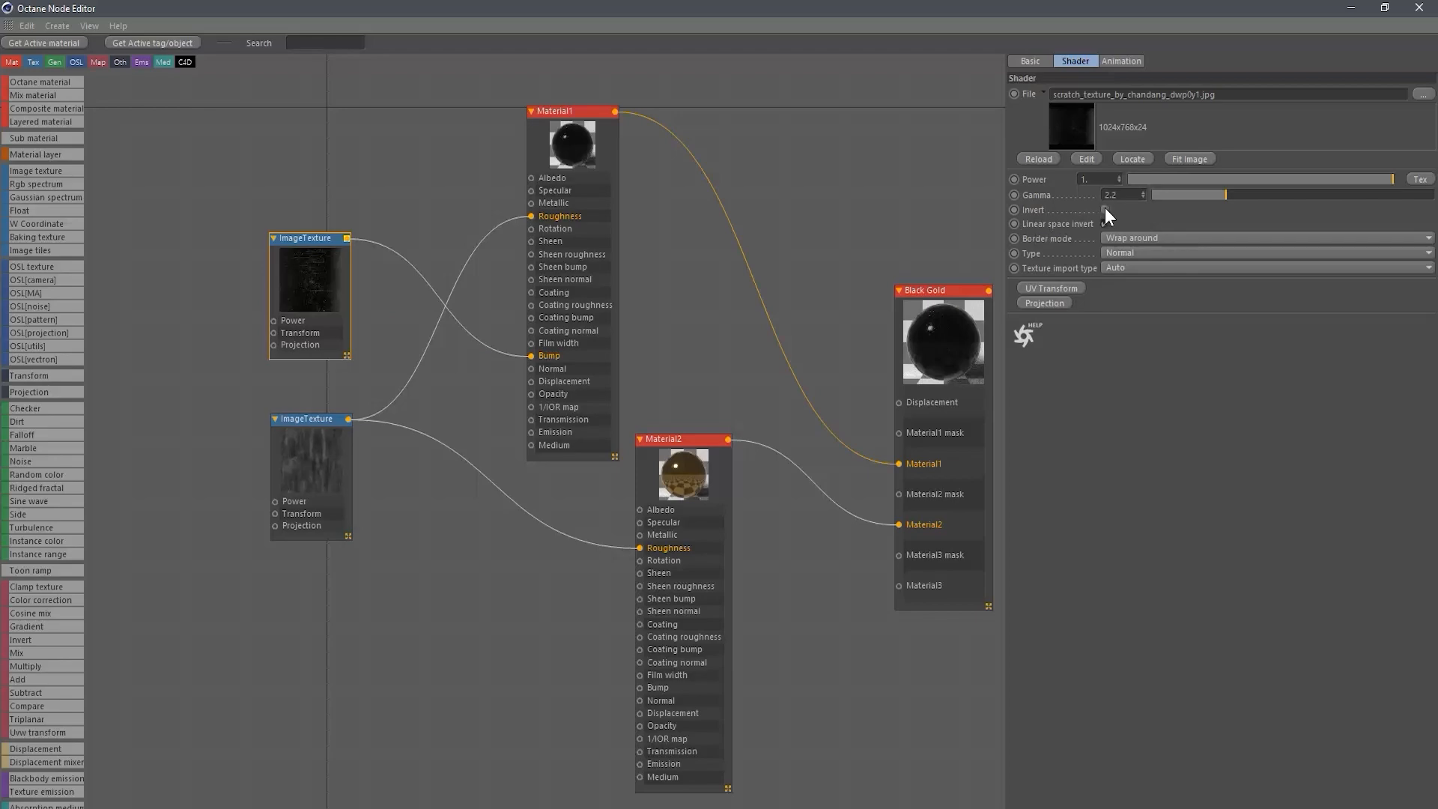
double_click(929, 8)
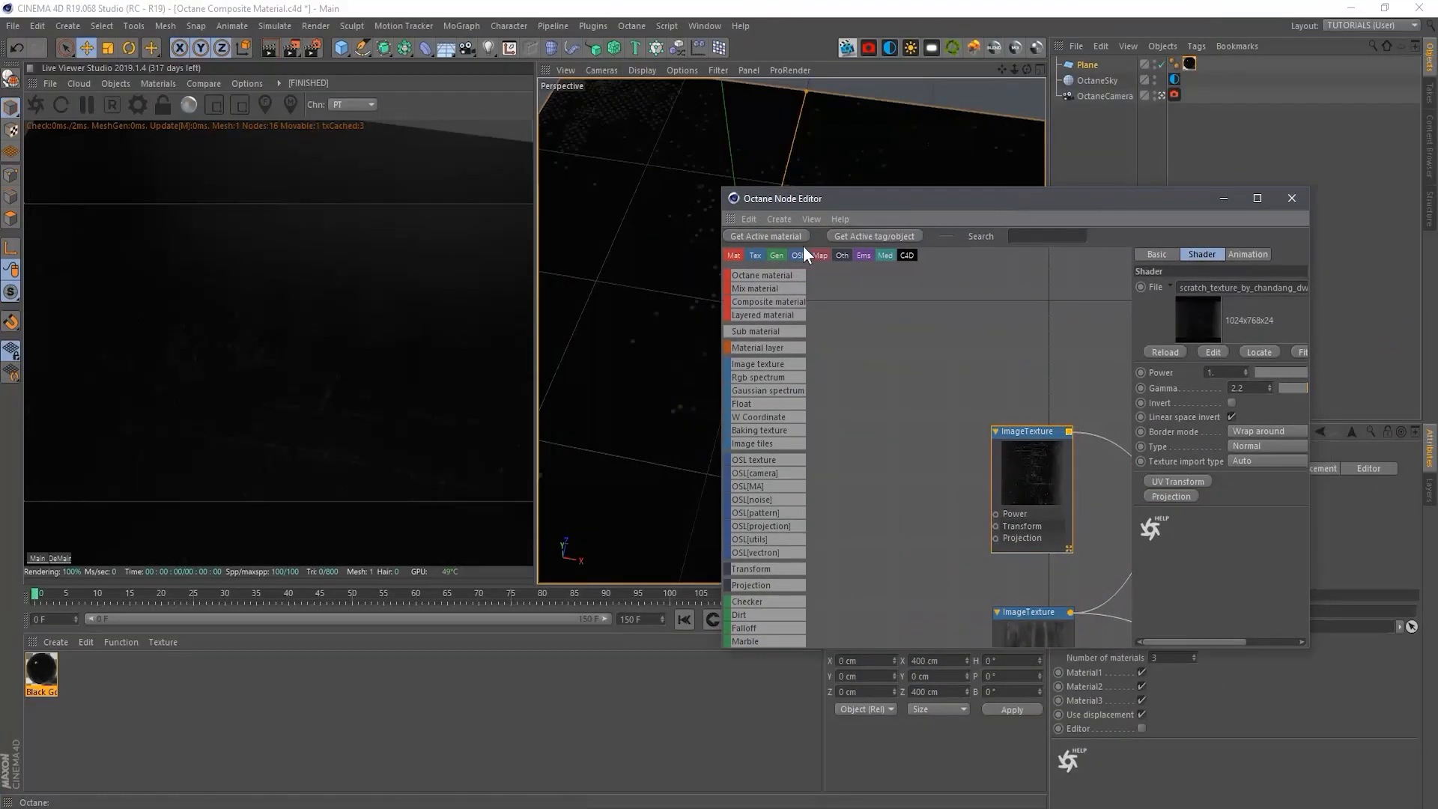
drag(1020, 198, 1101, 488)
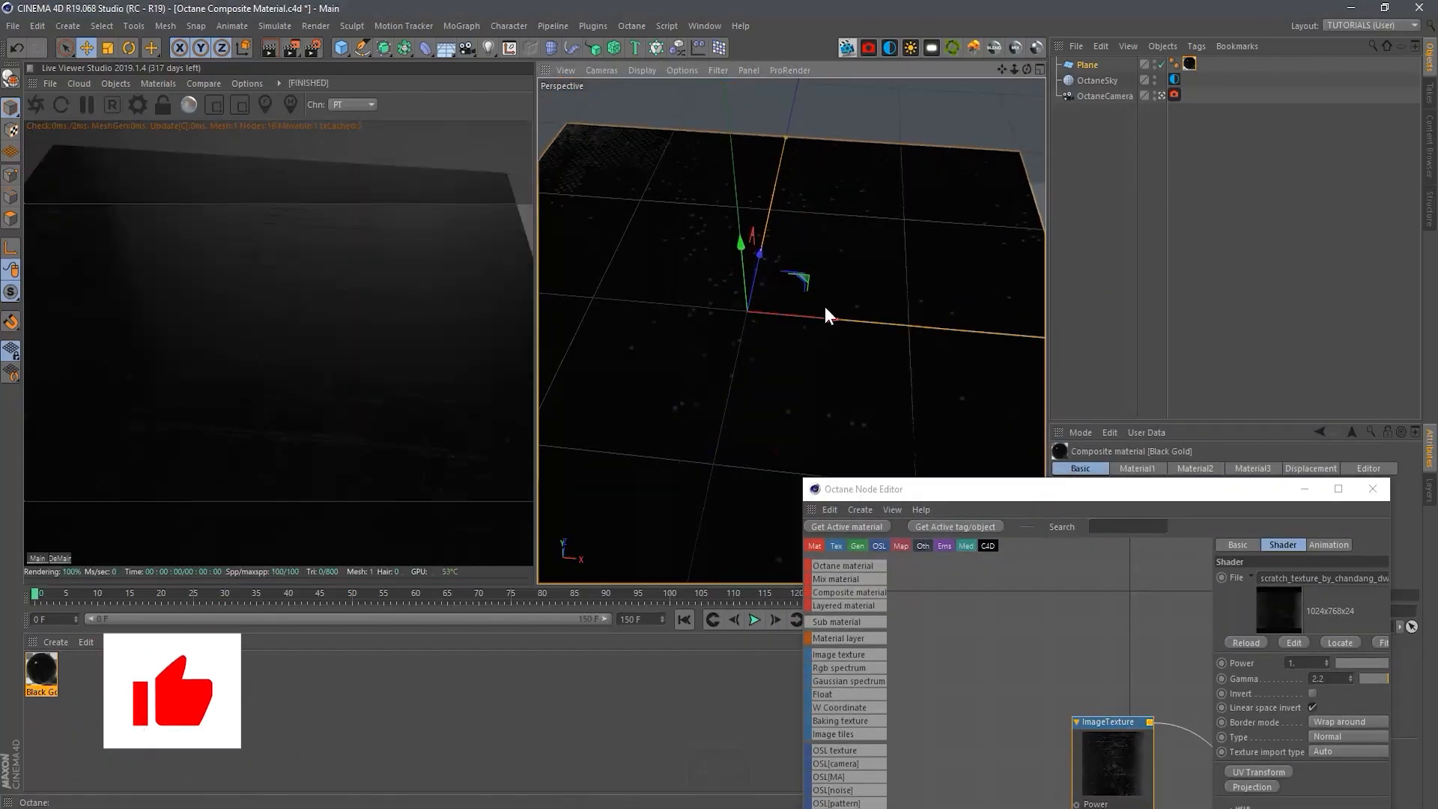
scroll(664, 325, up, 5)
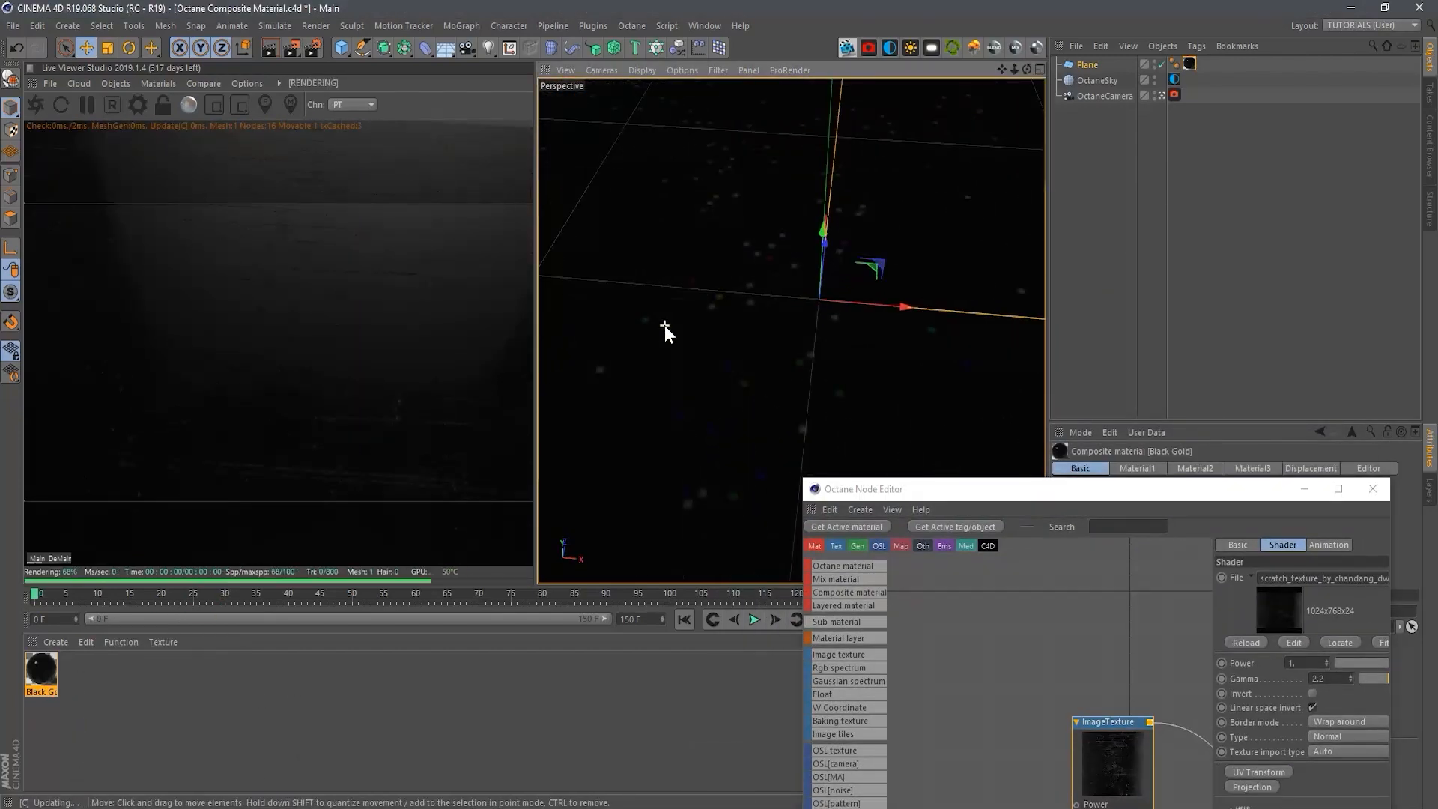
drag(1007, 492, 797, 157)
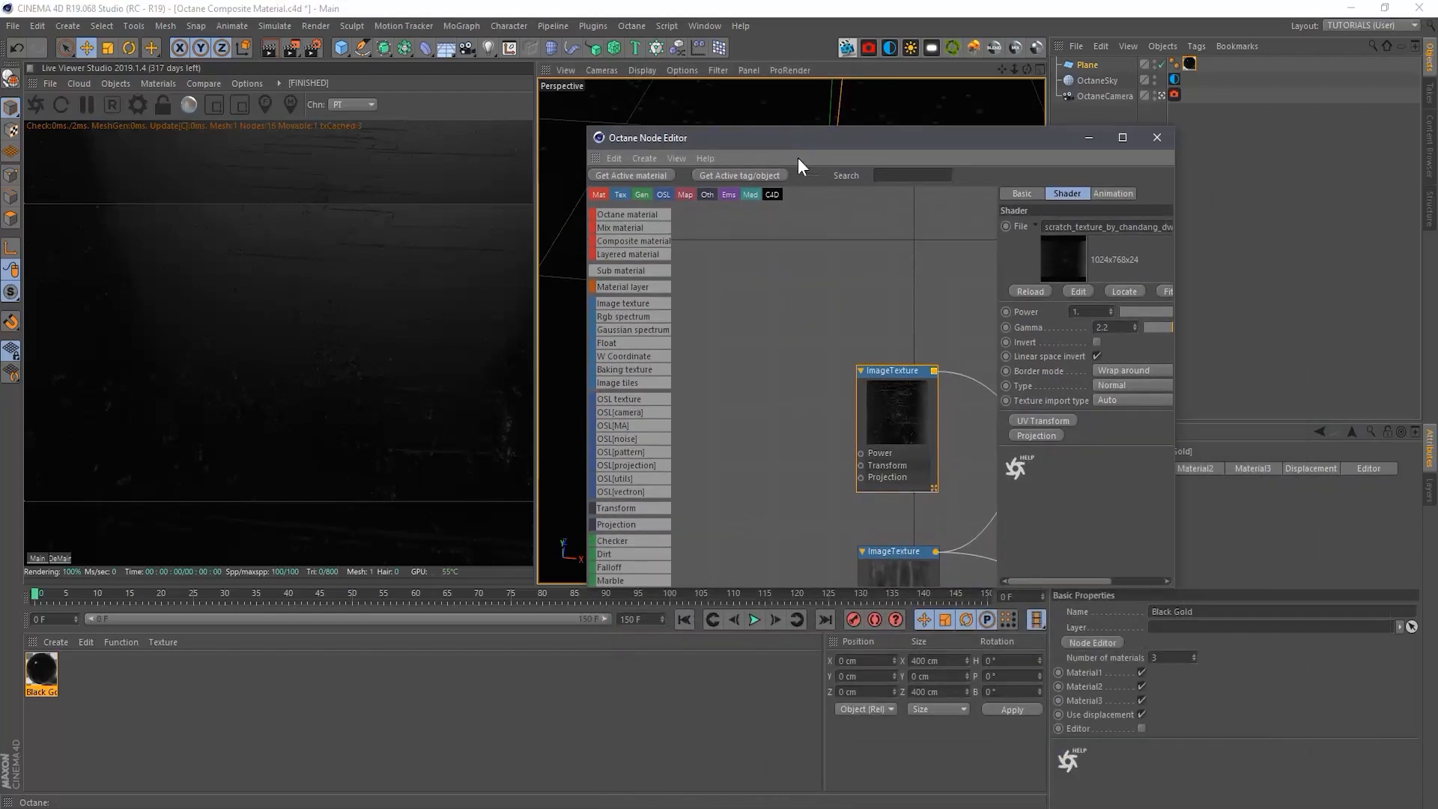
double_click(995, 134)
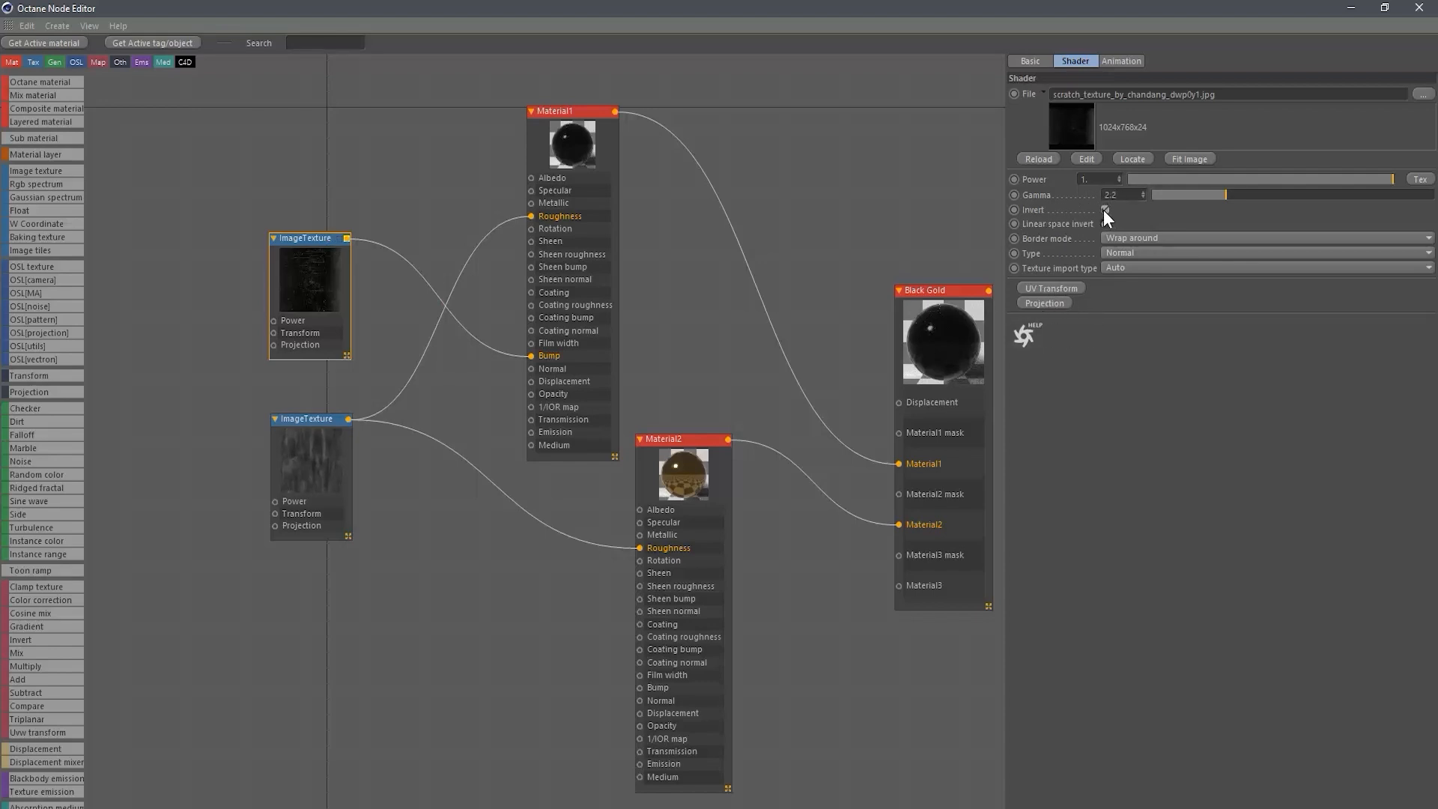
drag(632, 11, 1017, 123)
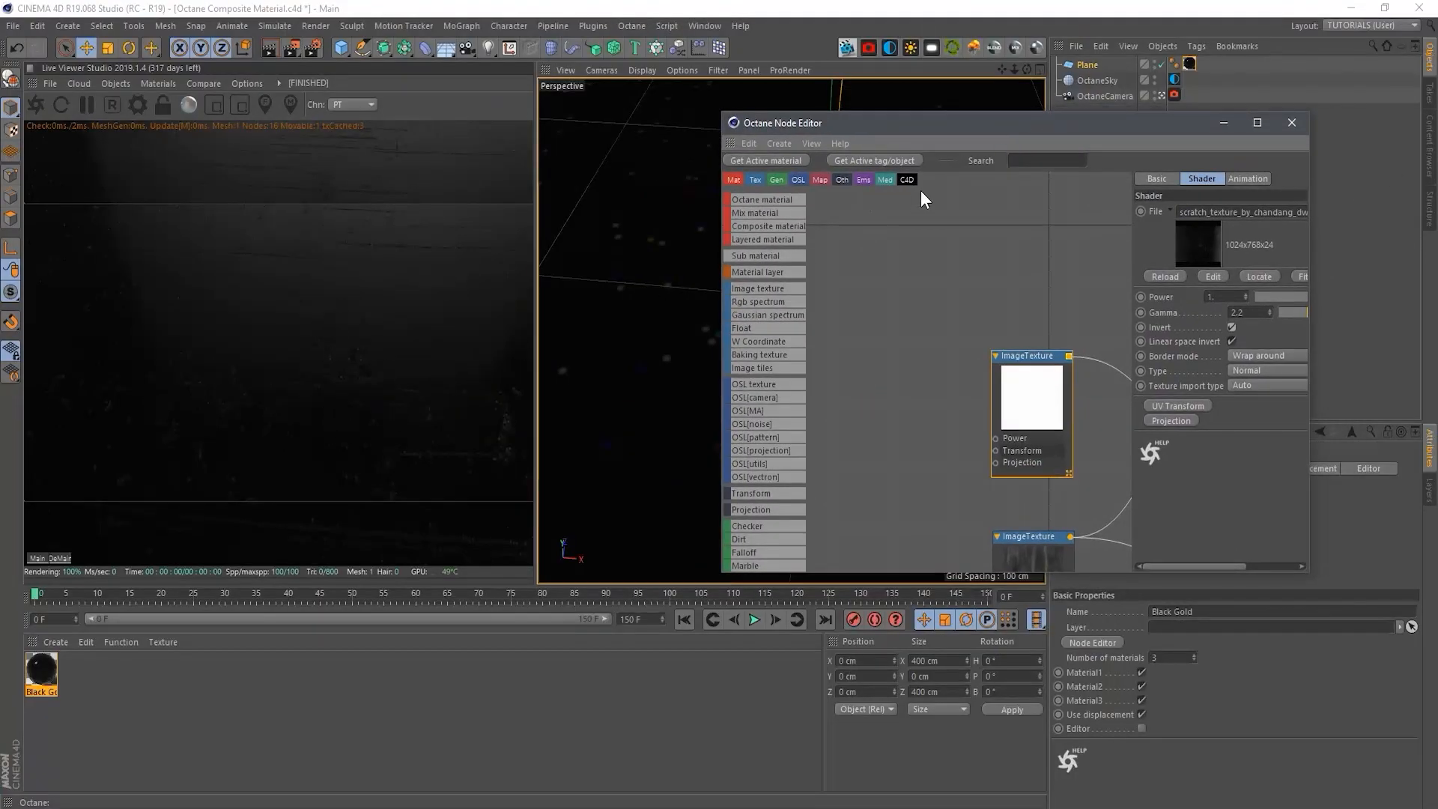
drag(1098, 123, 862, 1)
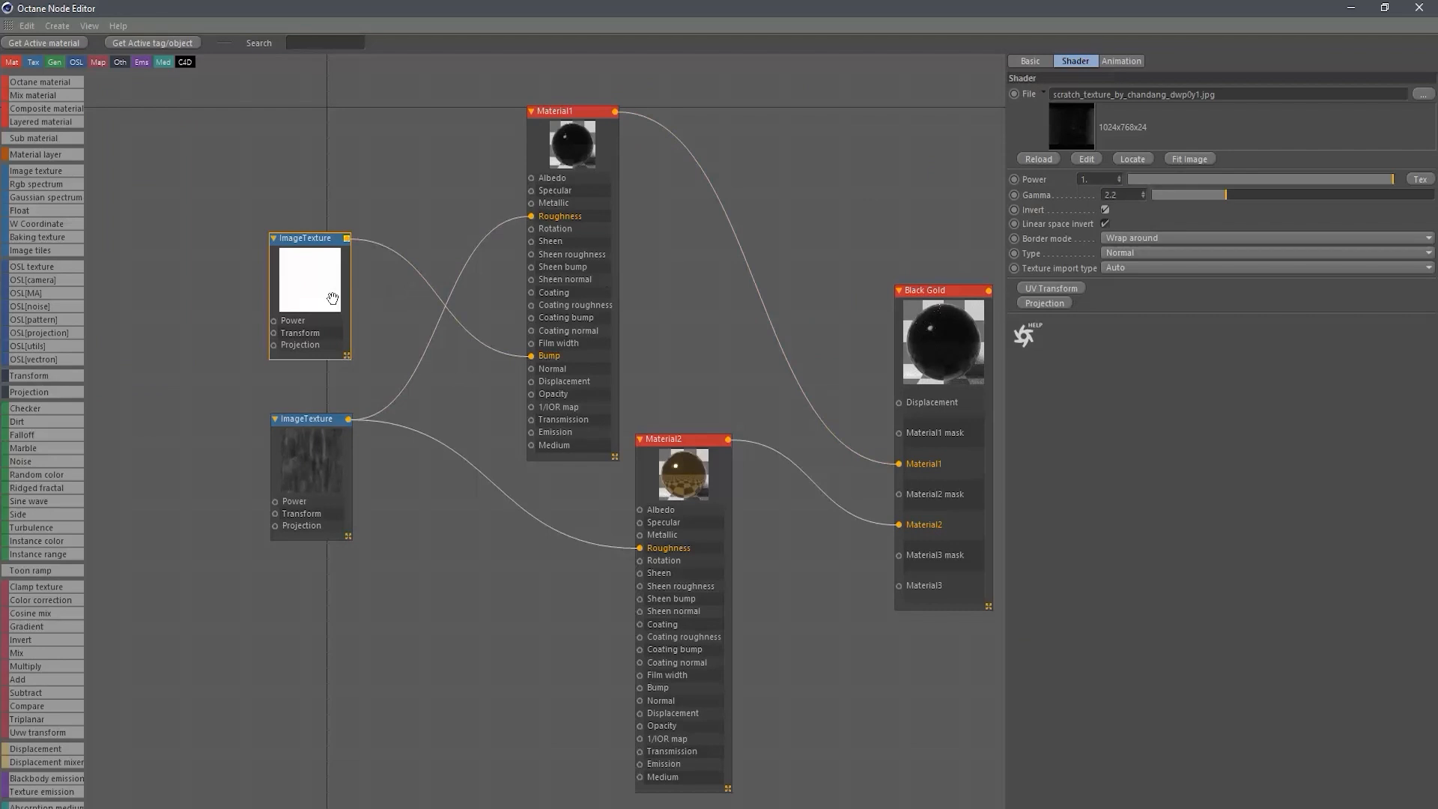
Set Material2's Sheen value to 1 and examine the plane's surface in the live render from different angles.
click(692, 485)
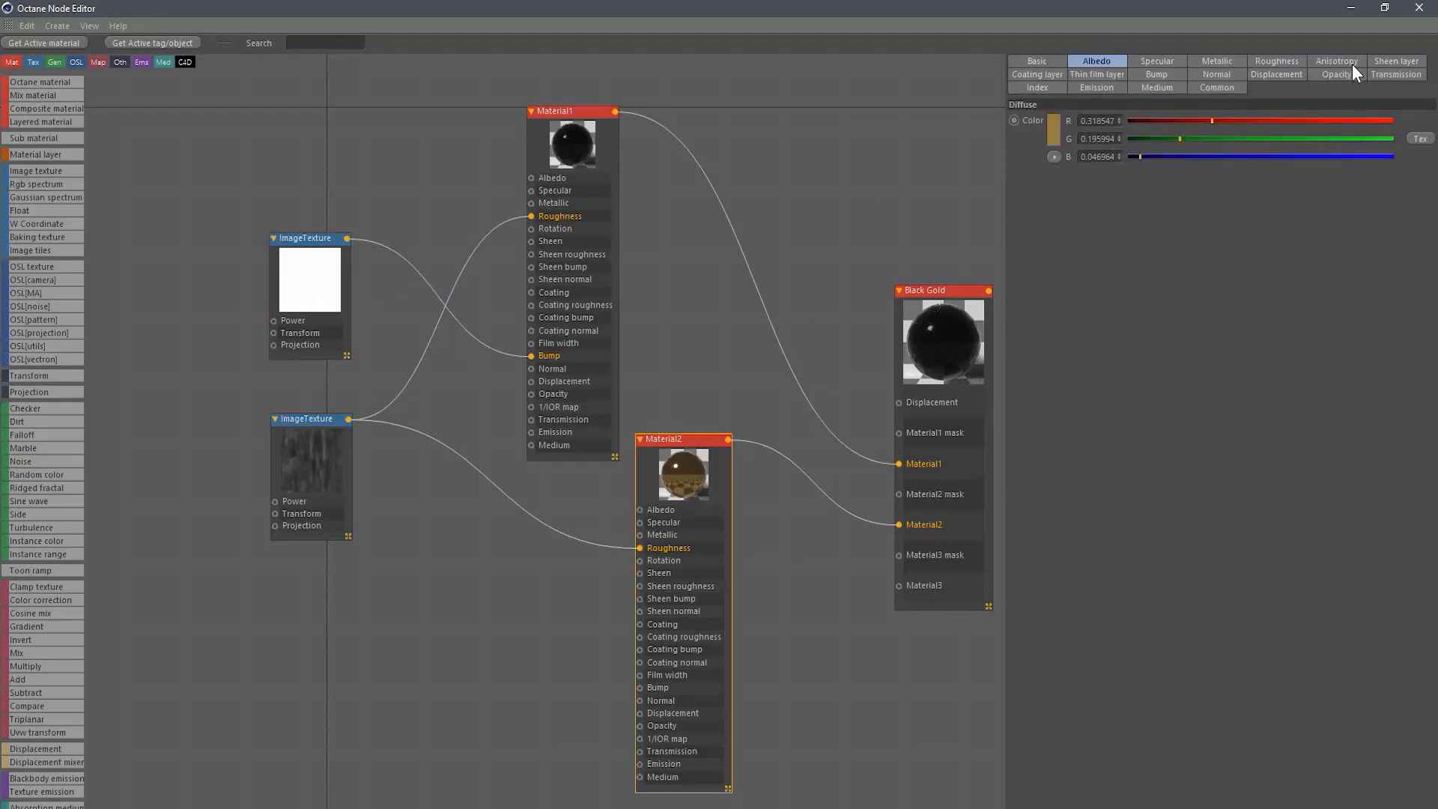
click(1390, 61)
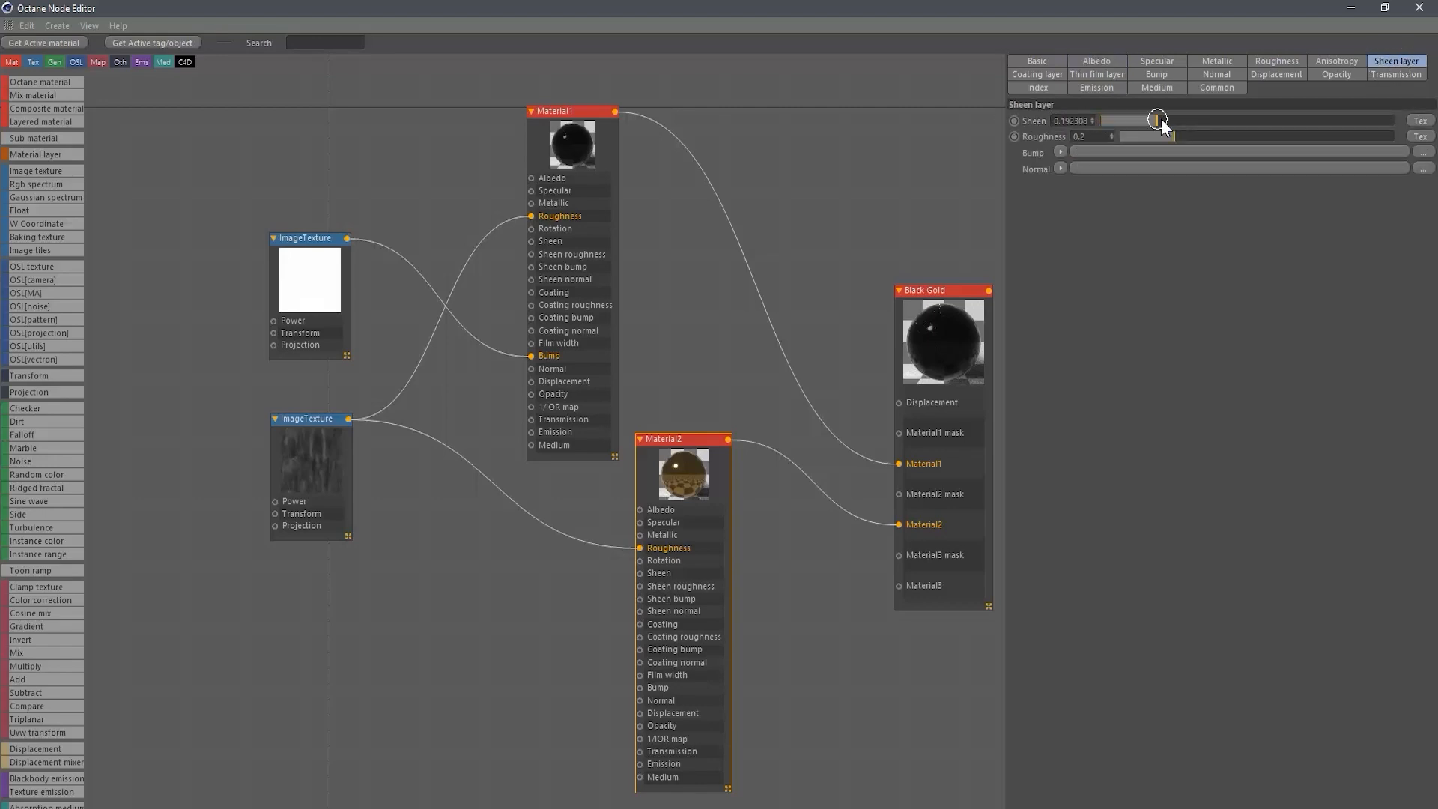
drag(1161, 120, 1393, 121)
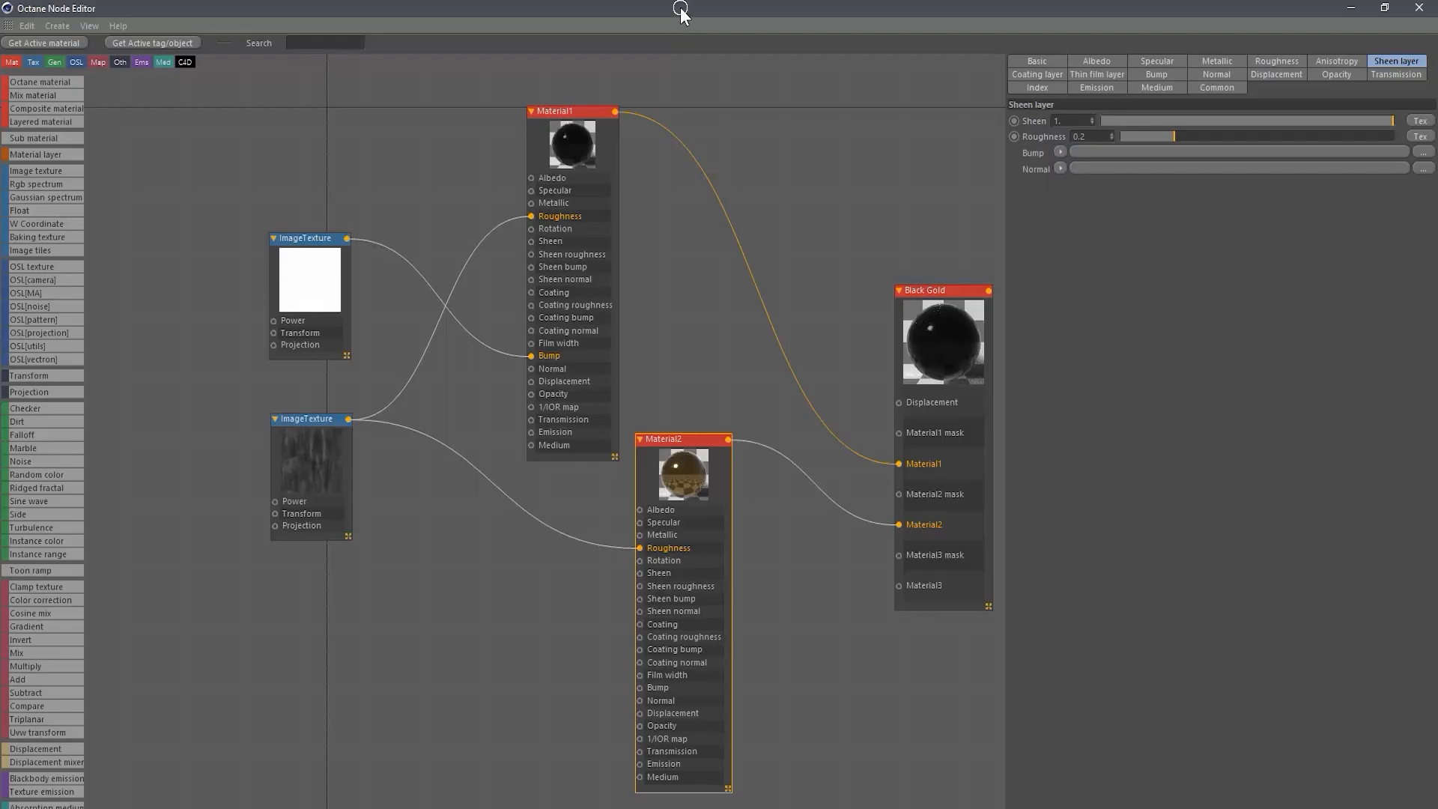
drag(680, 8, 1036, 240)
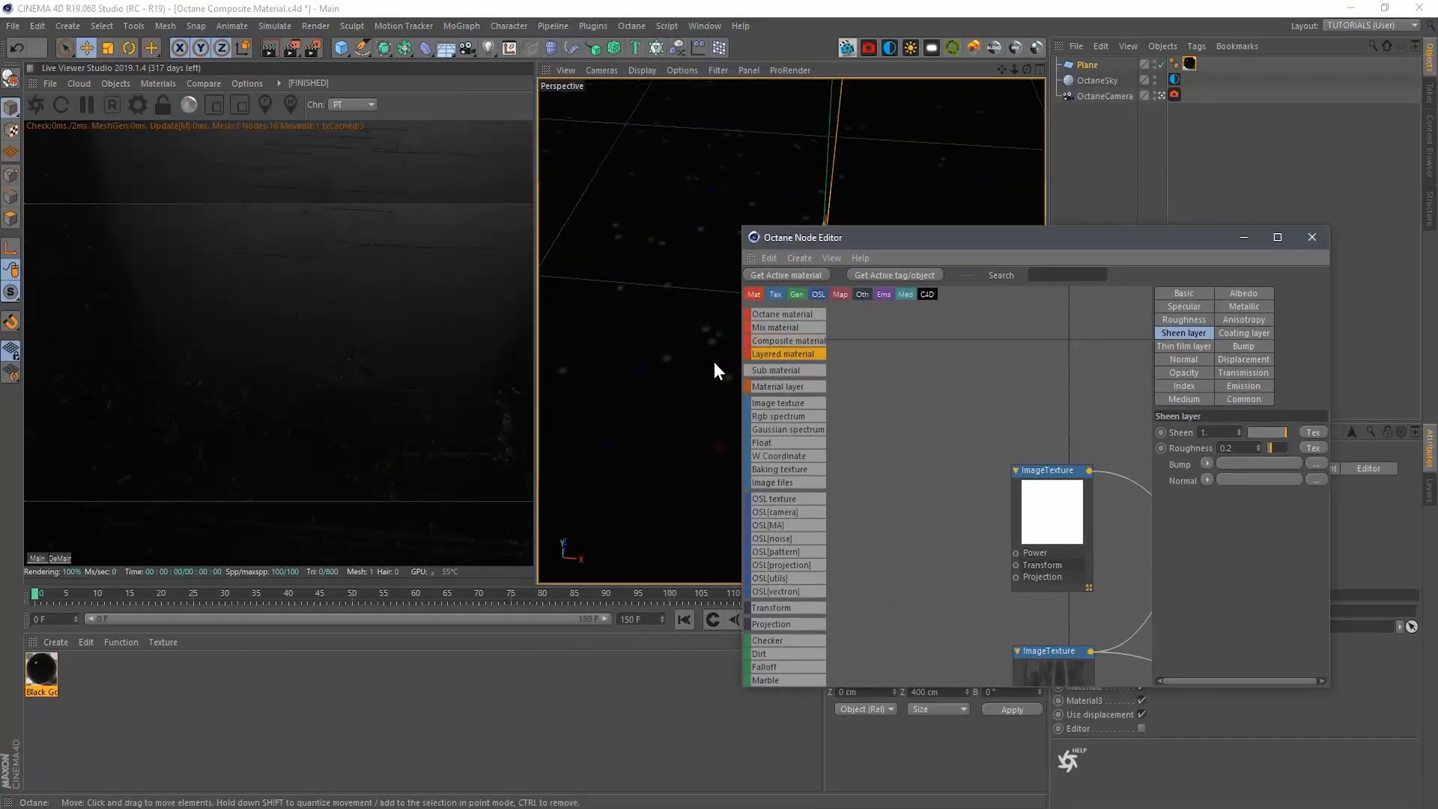
alt+drag(713, 369, 557, 402)
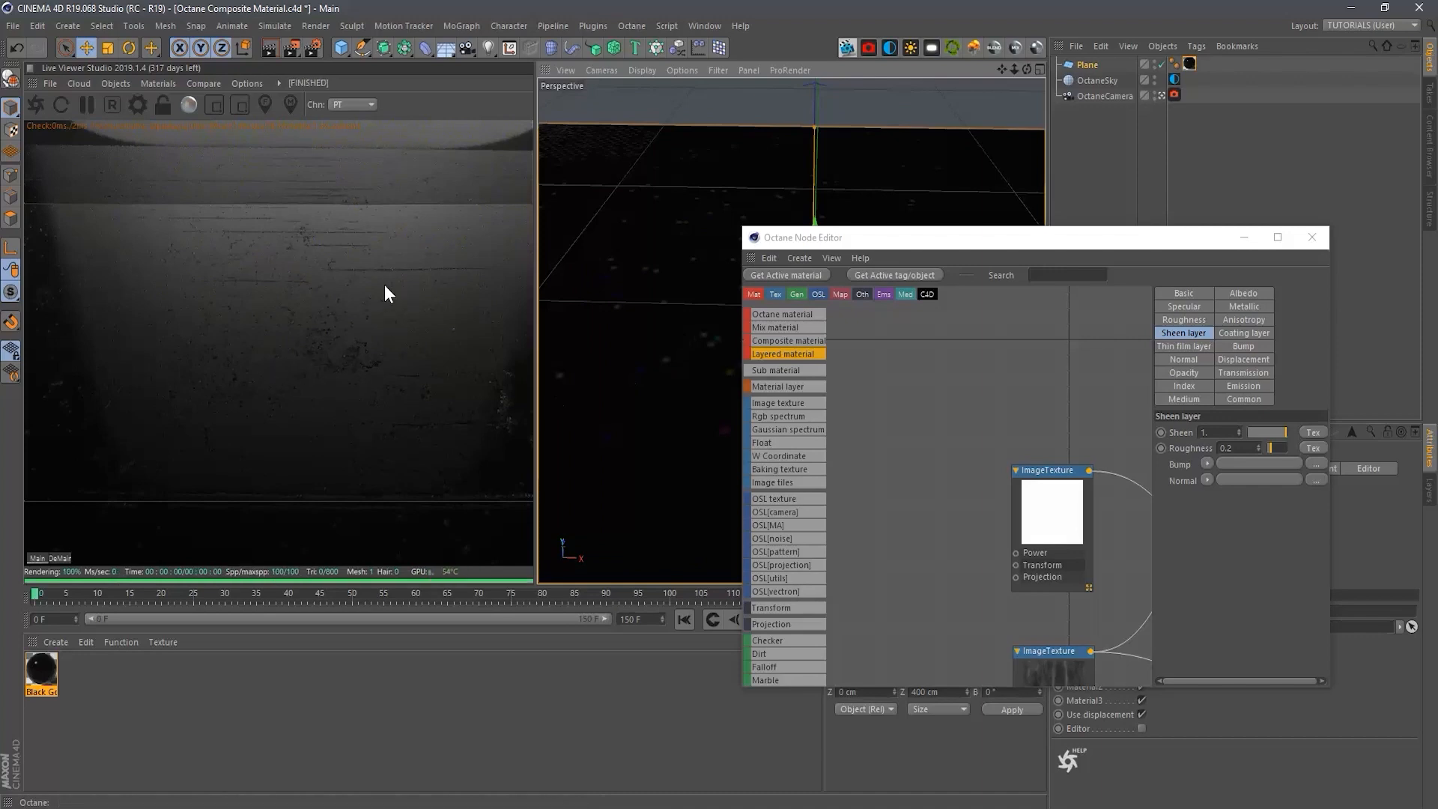
mouse_move(697, 340)
alt+mouse_down()
mouse_move(687, 362)
mouse_move(700, 344)
mouse_move(681, 350)
alt+mouse_up()
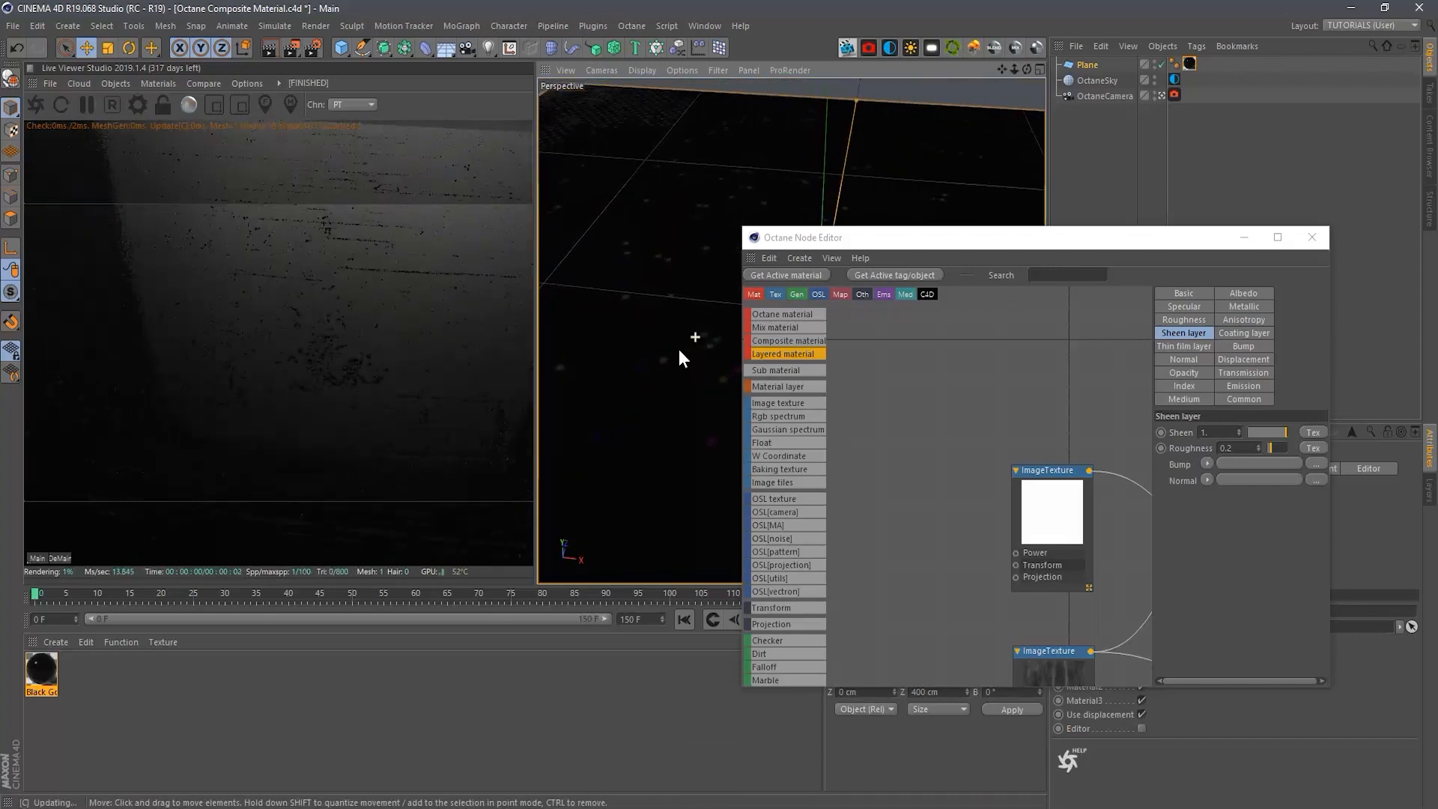
drag(946, 230, 740, 69)
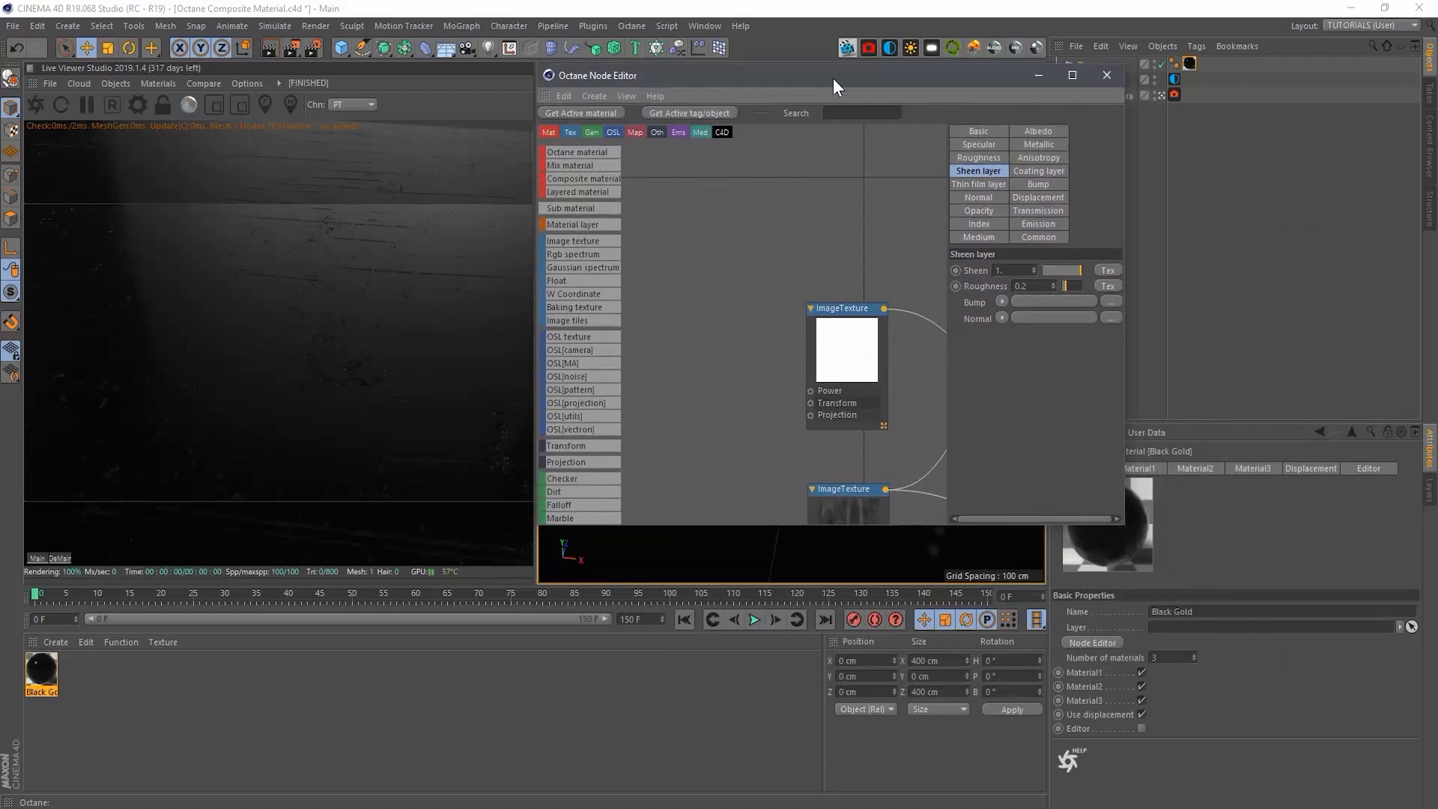
drag(833, 78, 828, 2)
Add a UV Transform node to the scratch bump texture and place it beside that texture's Transform input.
click(307, 266)
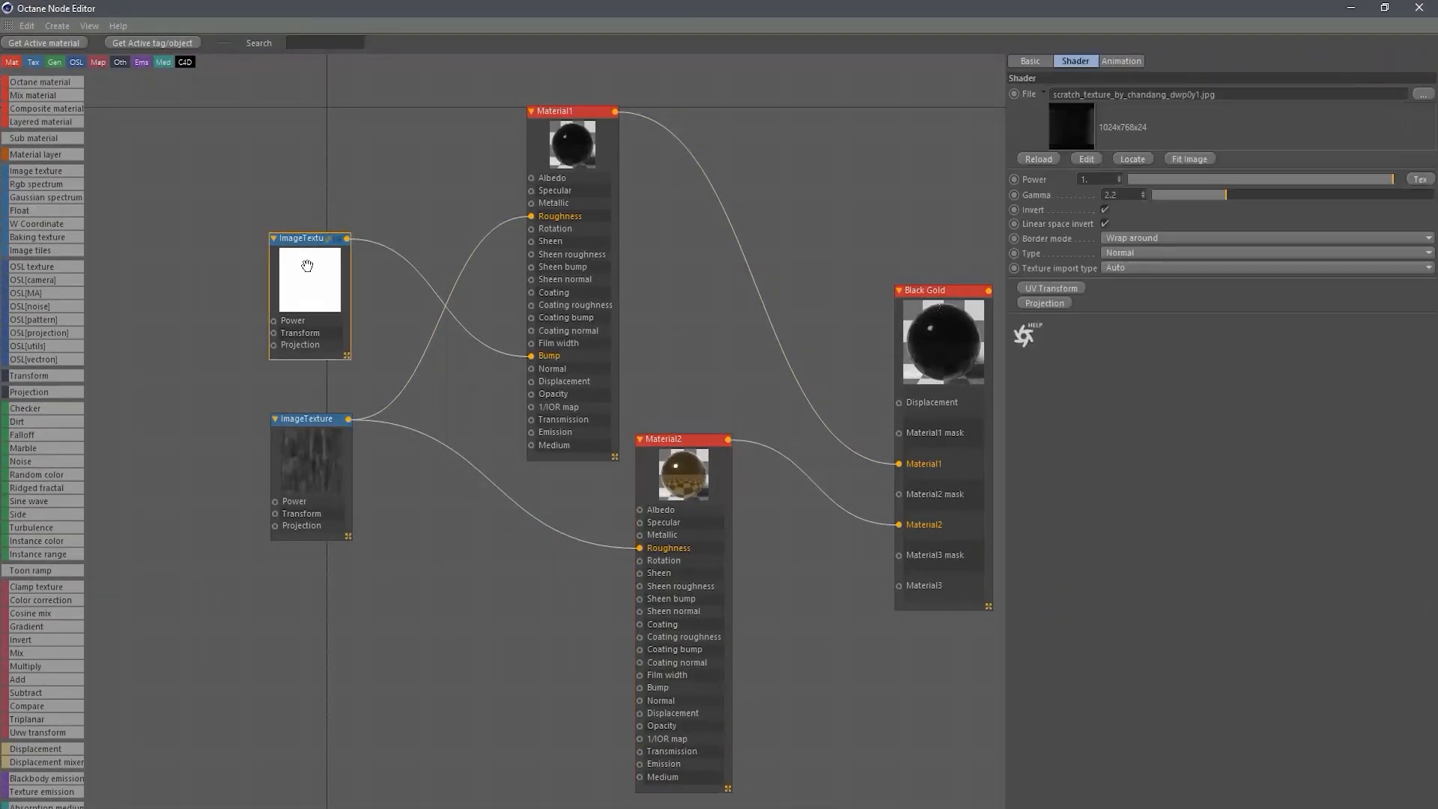
click(1052, 289)
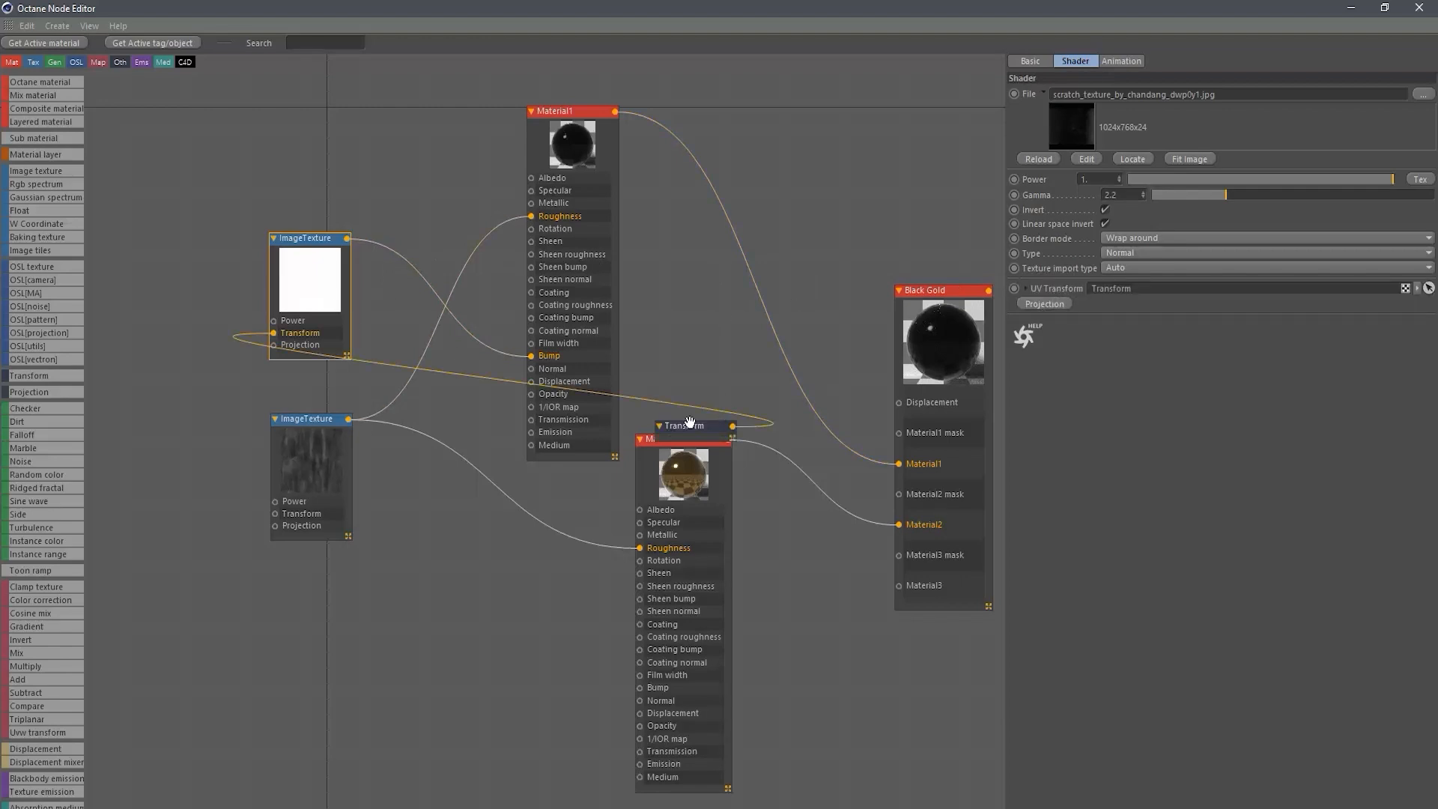
drag(686, 439, 152, 371)
click(303, 266)
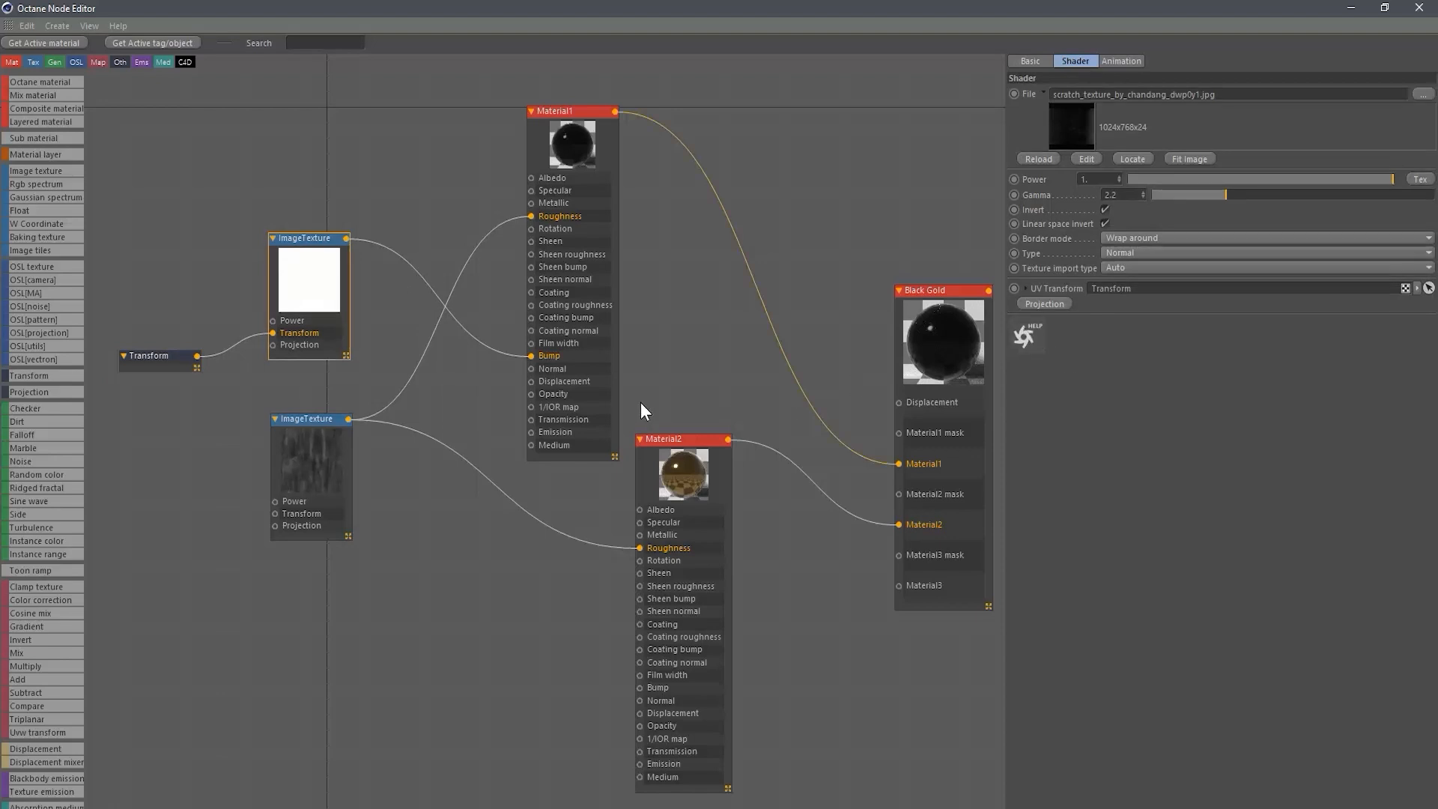
Set the Transform node's R.Z rotation to 45 to angle the bump scratches.
click(159, 358)
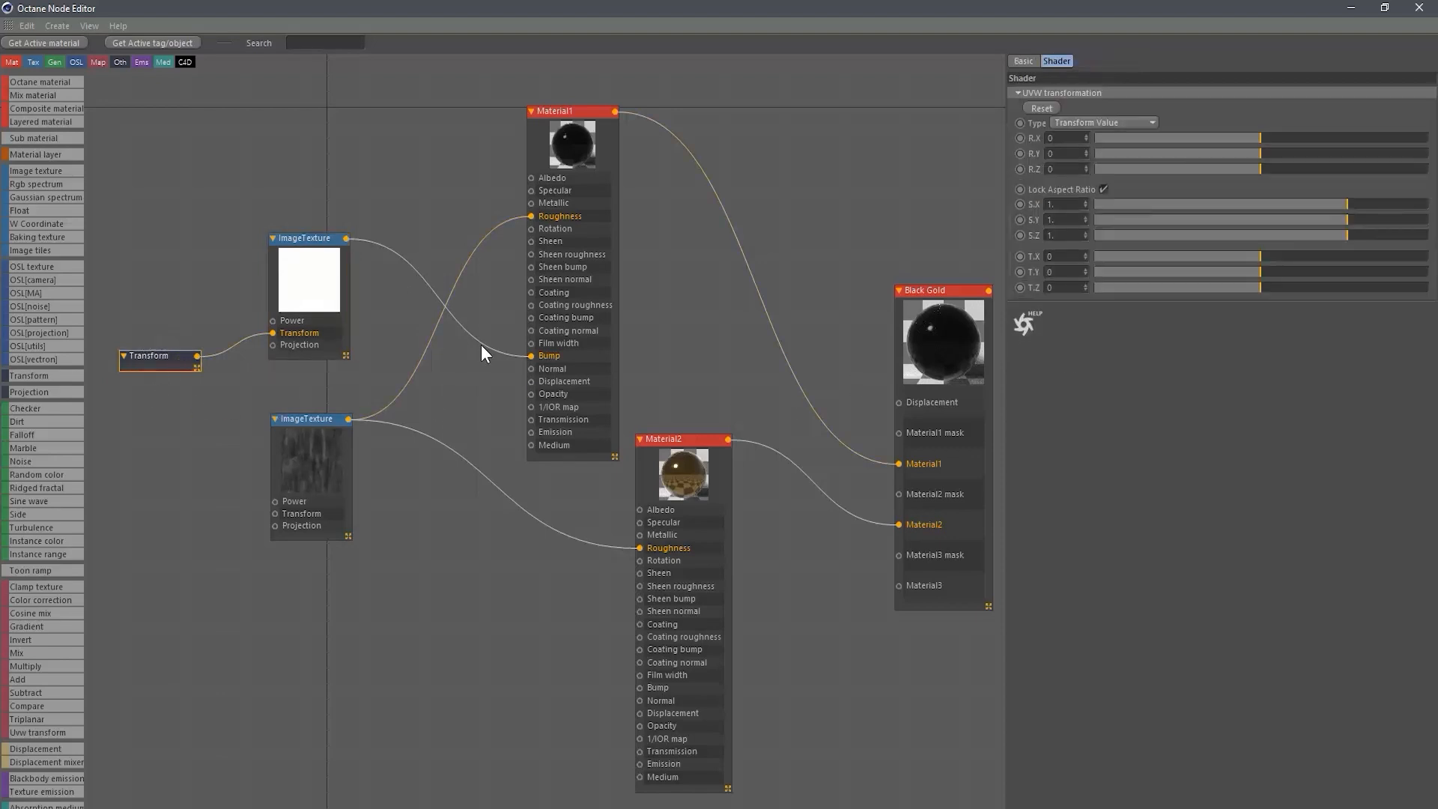
double_click(1049, 170)
text(45)
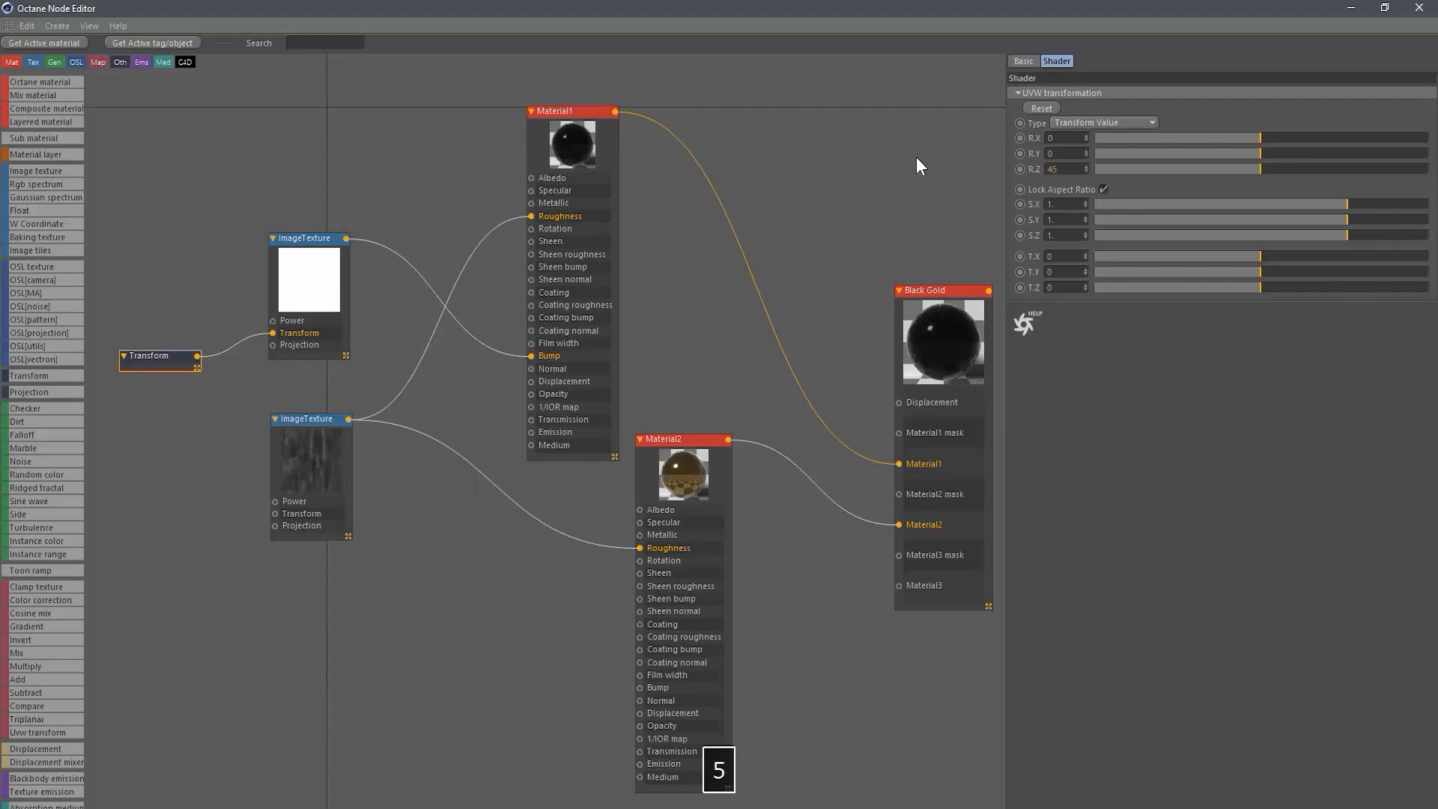
key(Return)
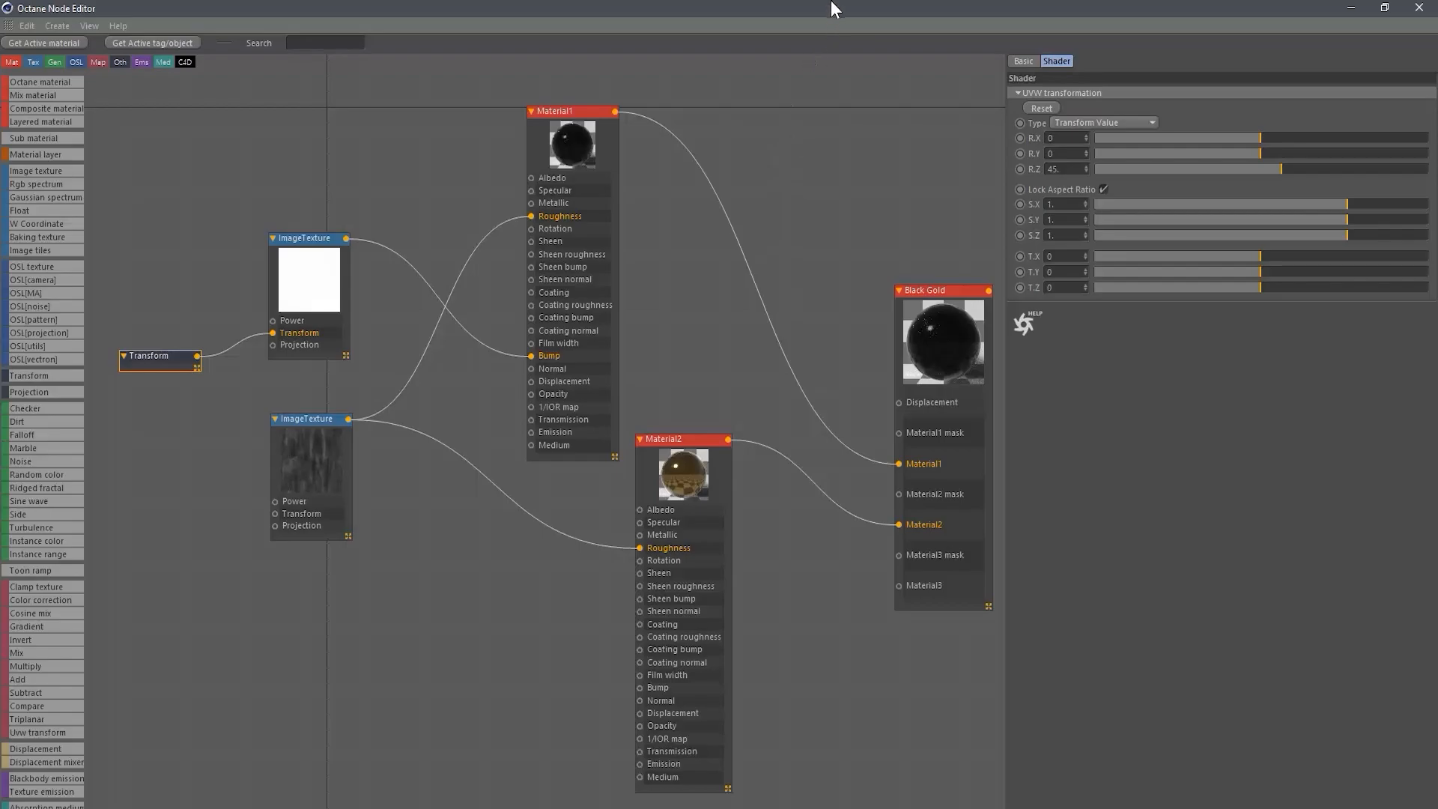
drag(830, 1, 776, 0)
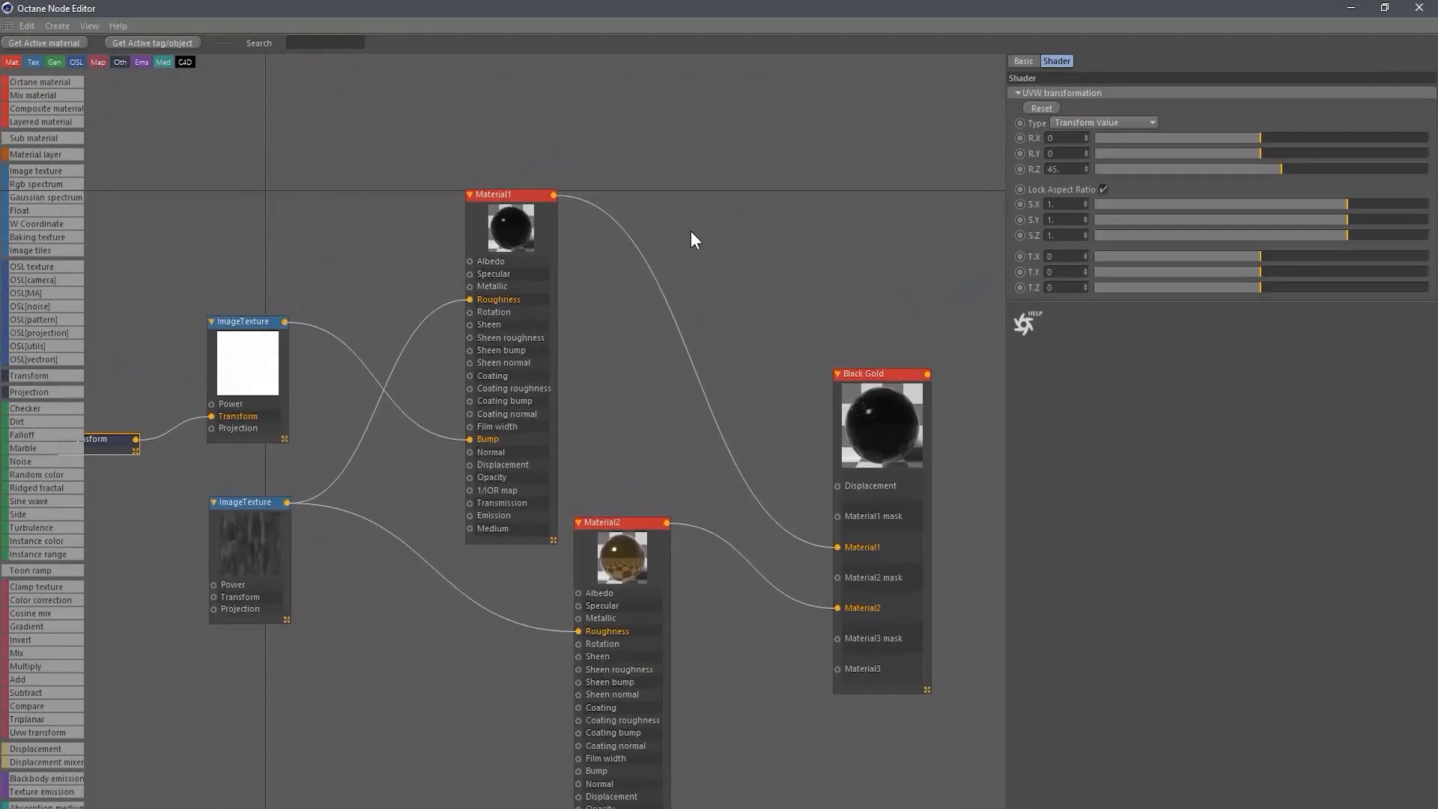
Add an Image texture node connected to Black Gold's Material2 mask, load --TXT_MASK--.psd, and check the live render.
middle_drag(691, 233, 609, 371)
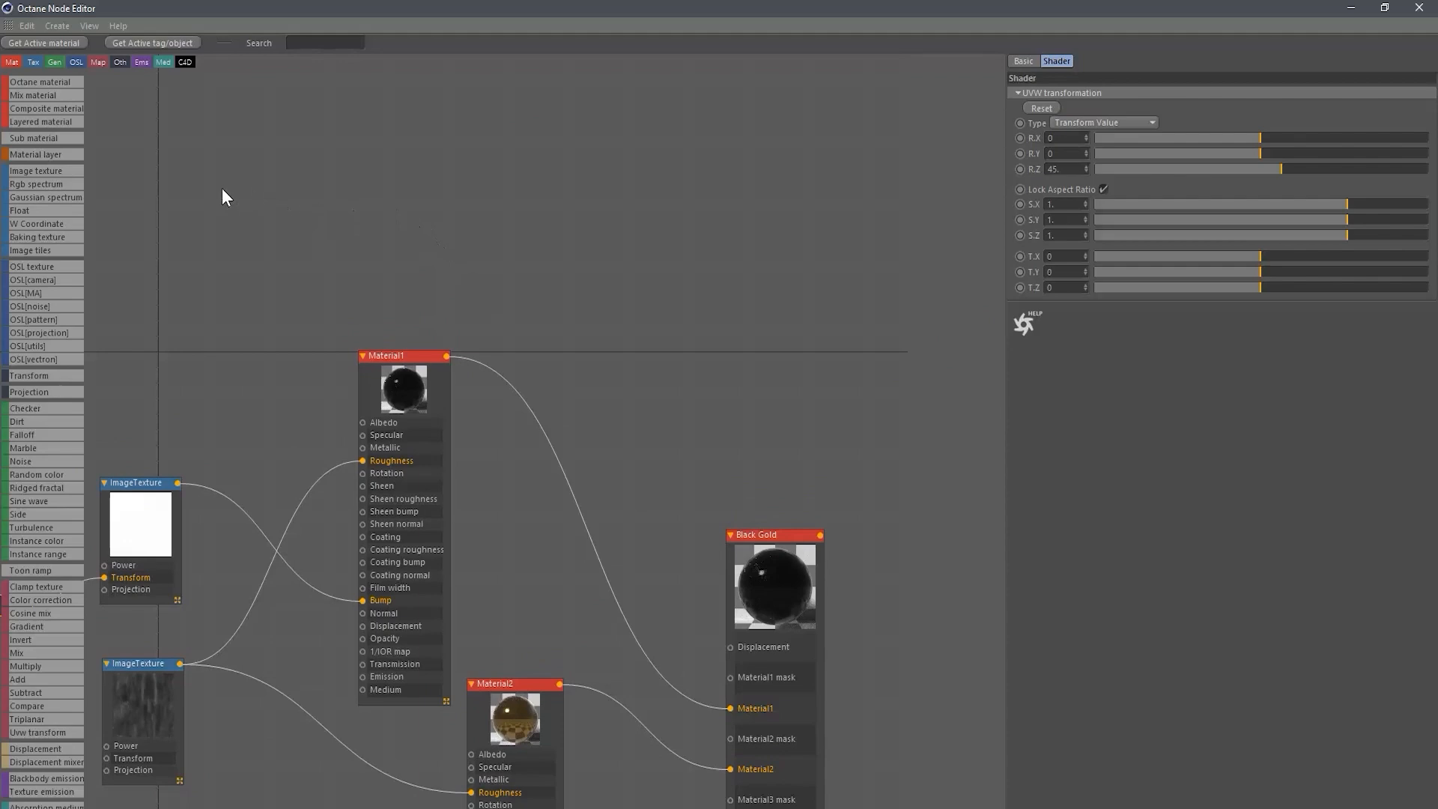
drag(515, 239, 731, 740)
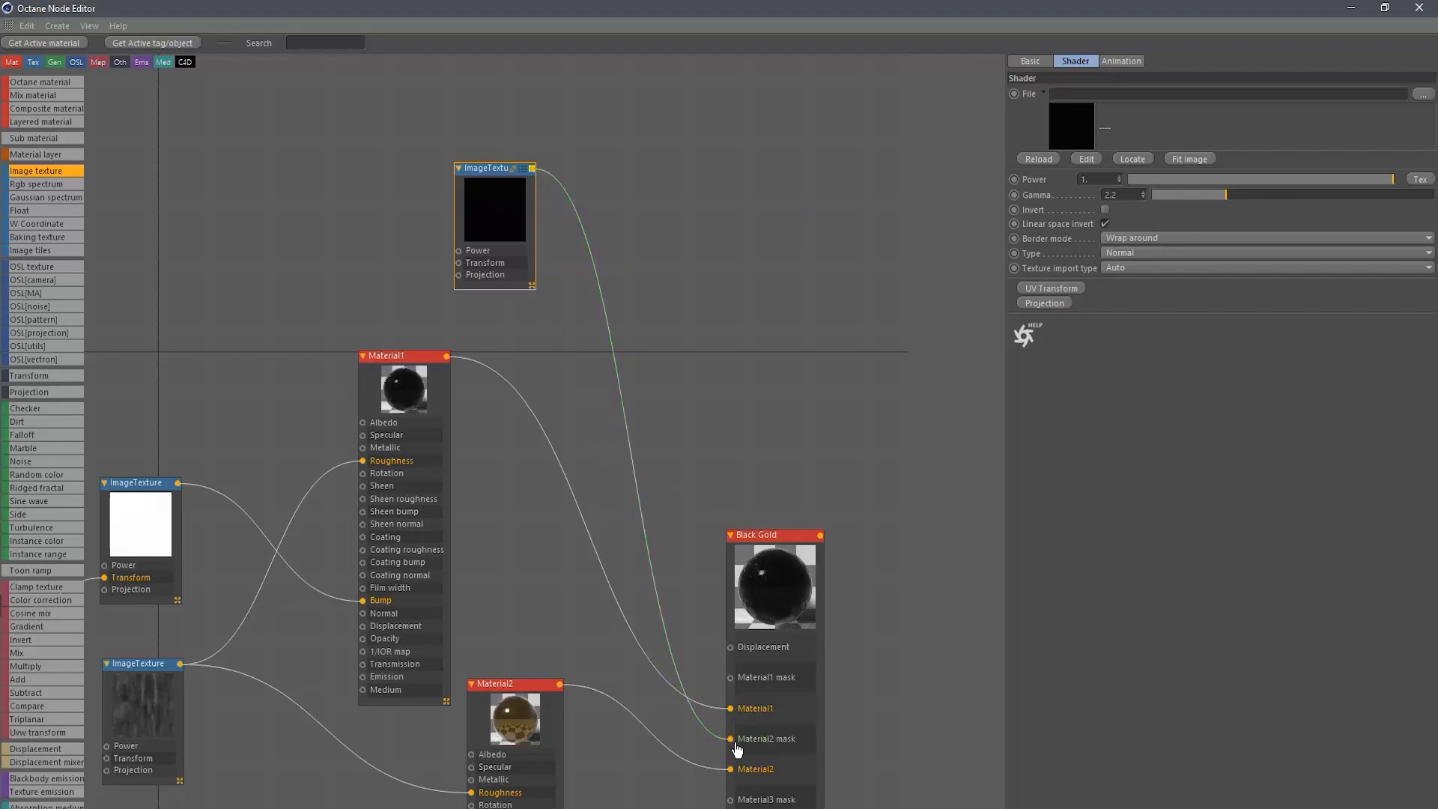
click(473, 208)
click(1432, 94)
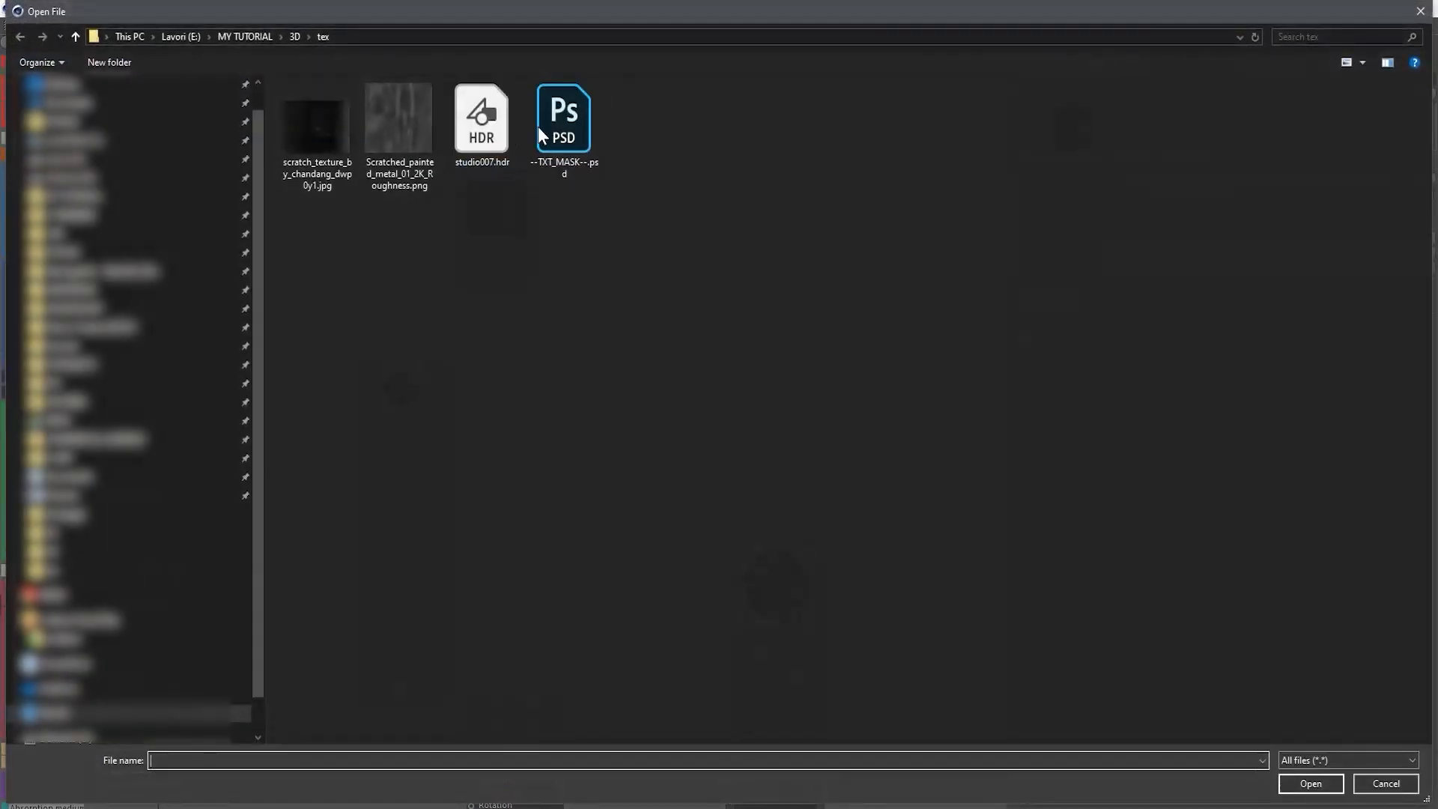
click(565, 139)
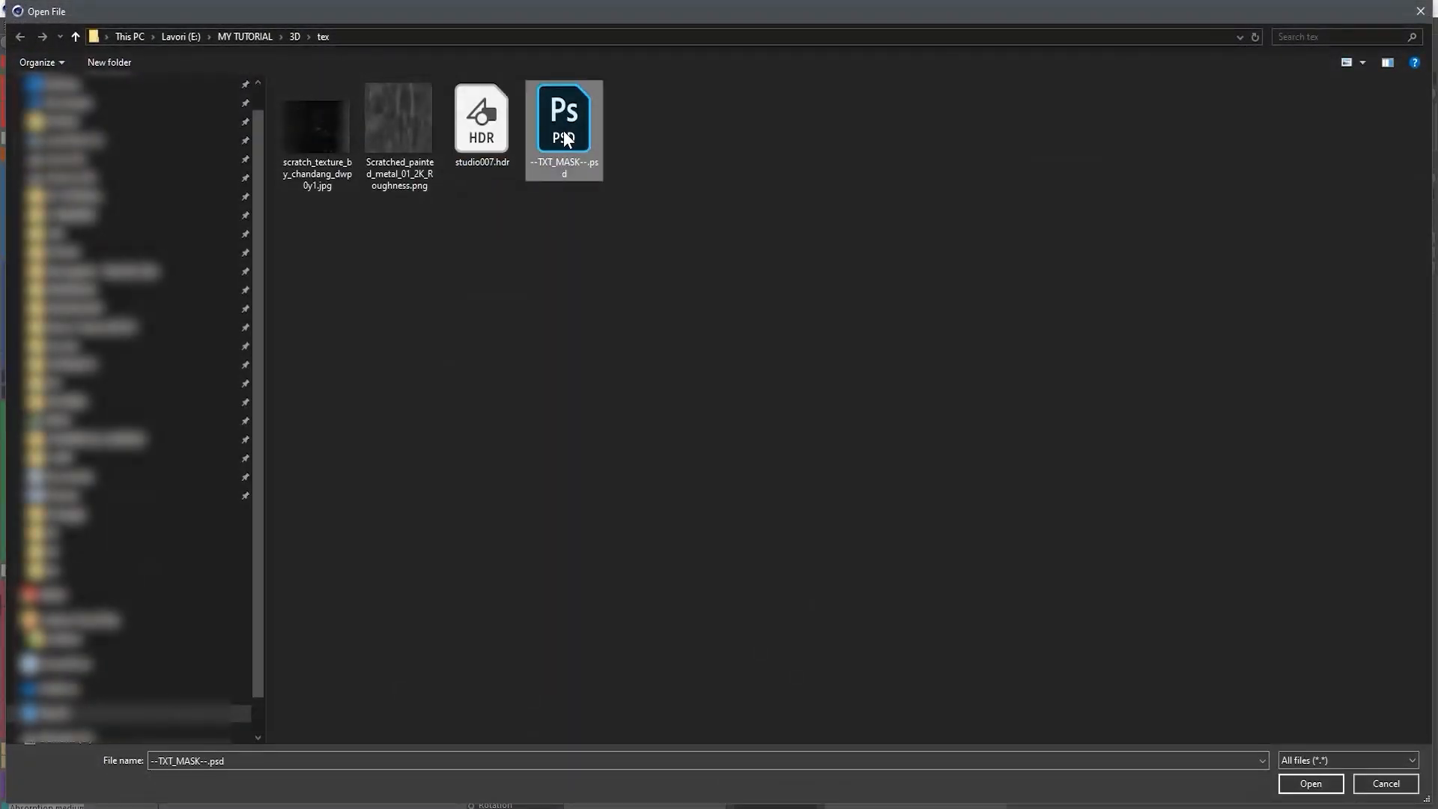
double_click(563, 130)
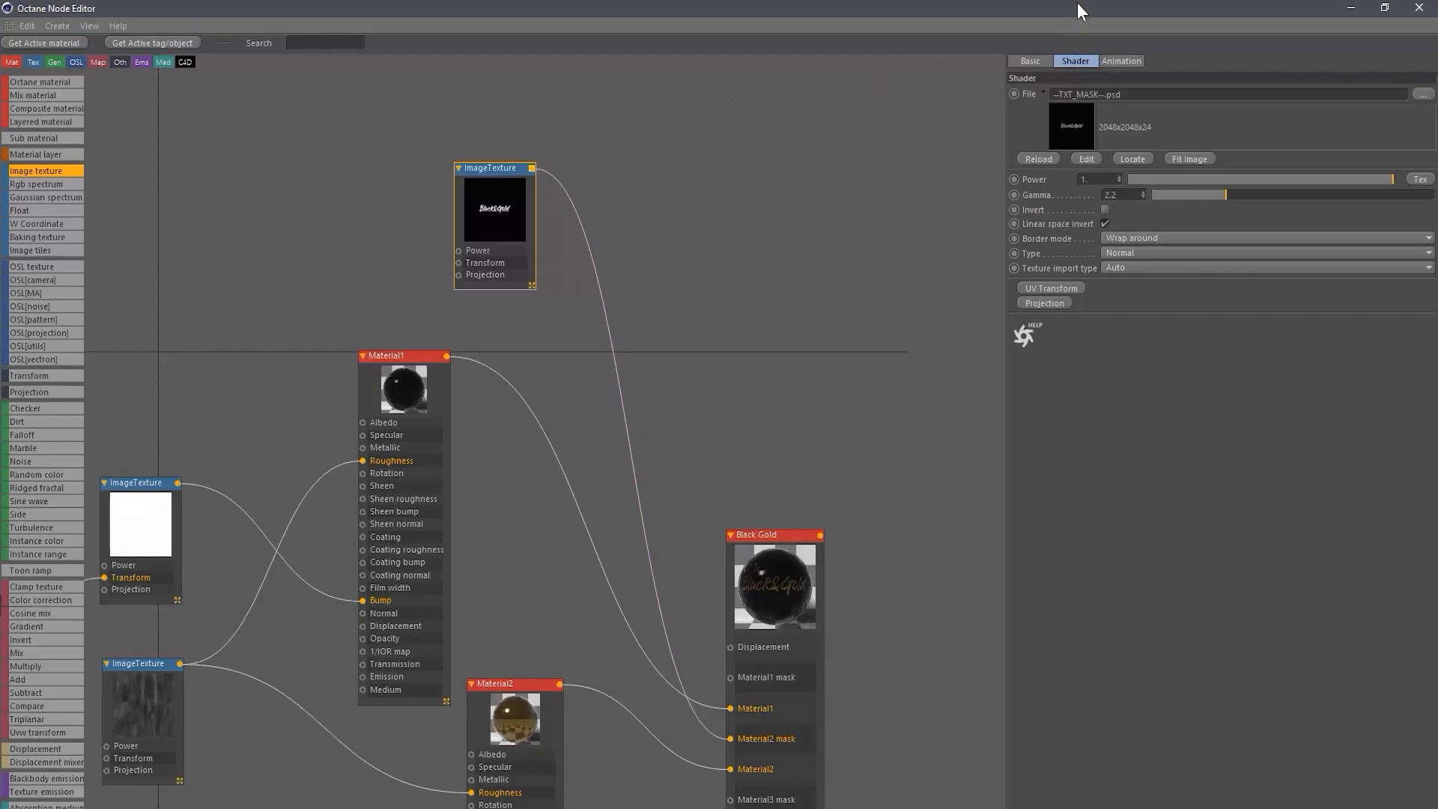
drag(1077, 2, 990, 469)
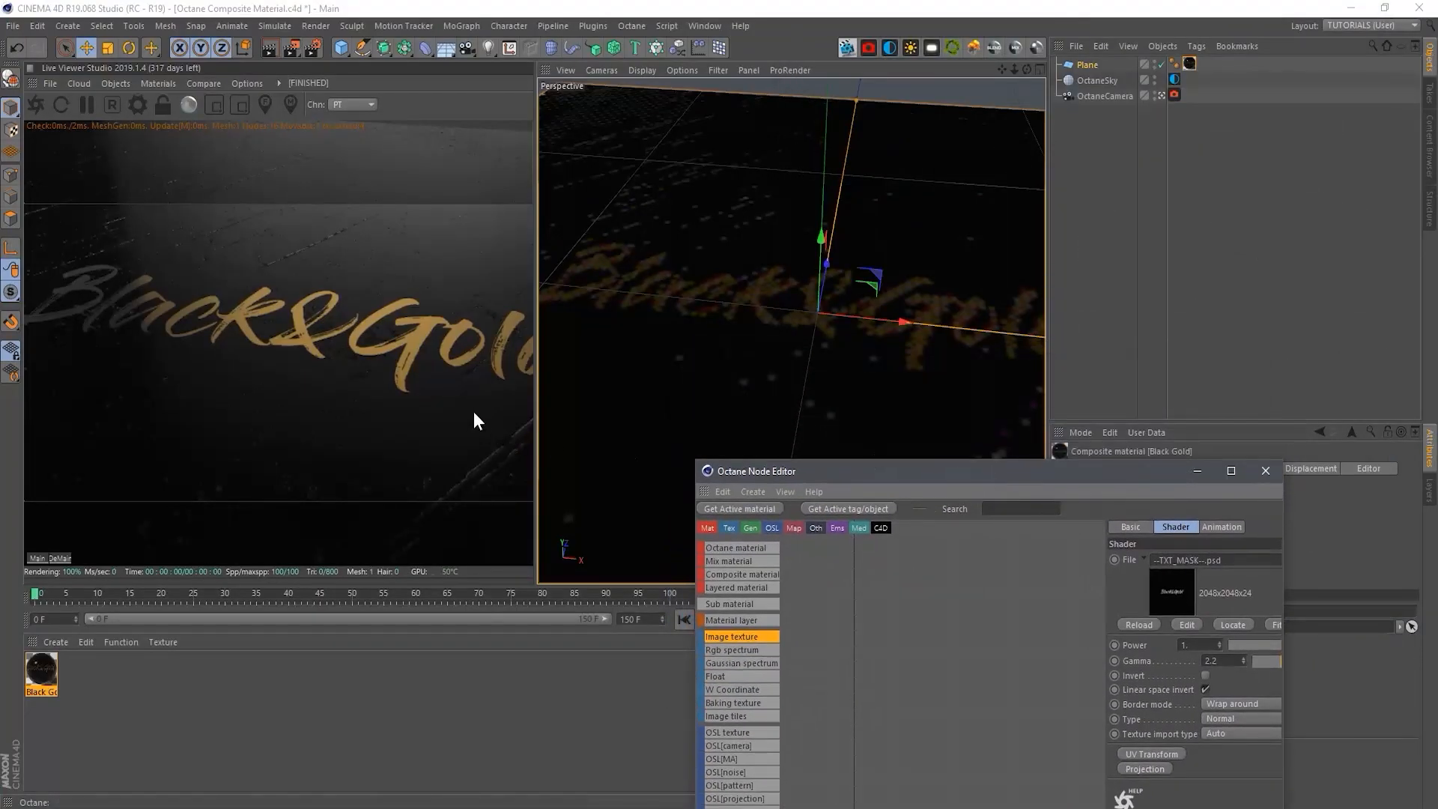
Add a Displacement node to the Black Gold composite material and feed the --TXT_MASK--.psd image texture into its Texture input.
alt+drag(474, 411, 374, 364)
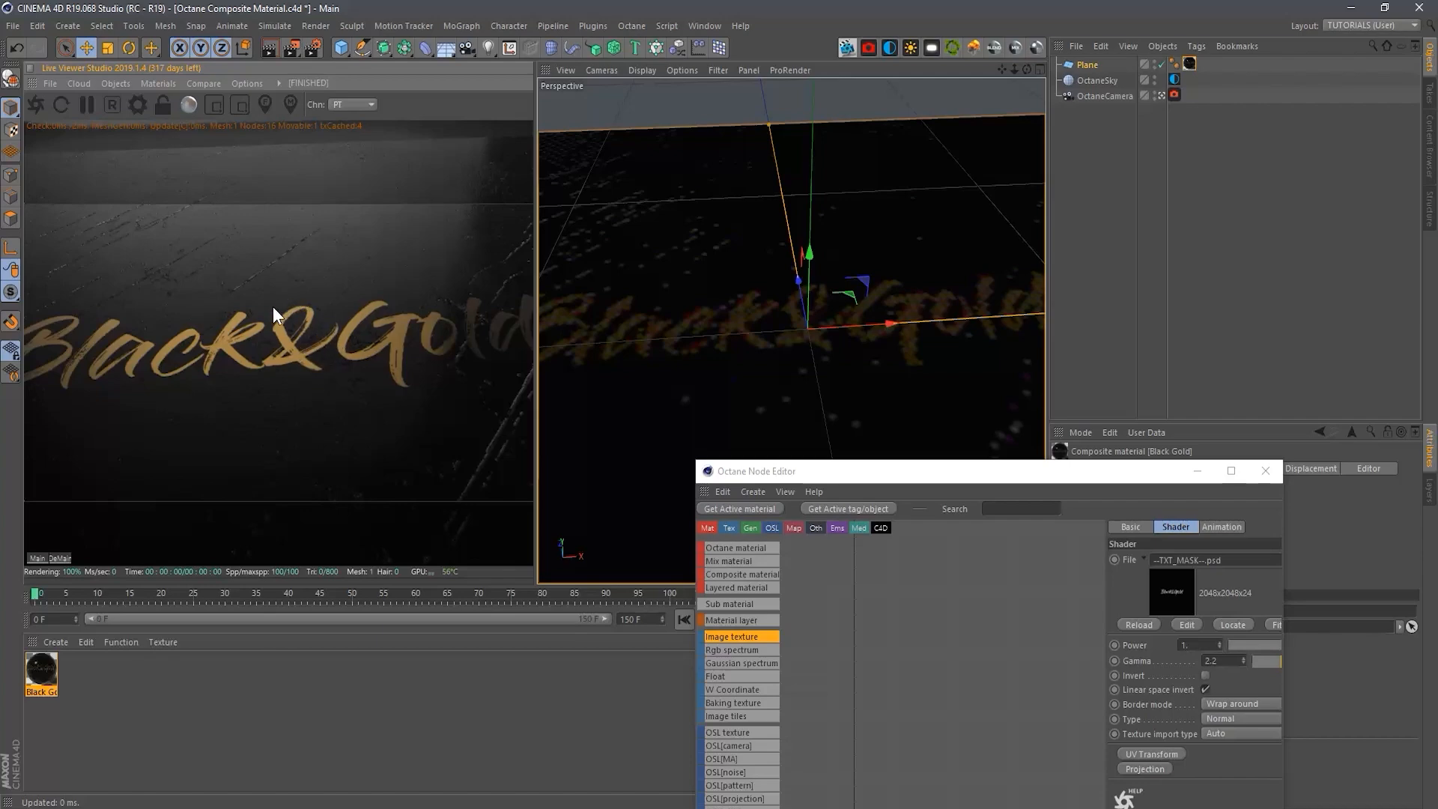
alt+drag(273, 307, 302, 367)
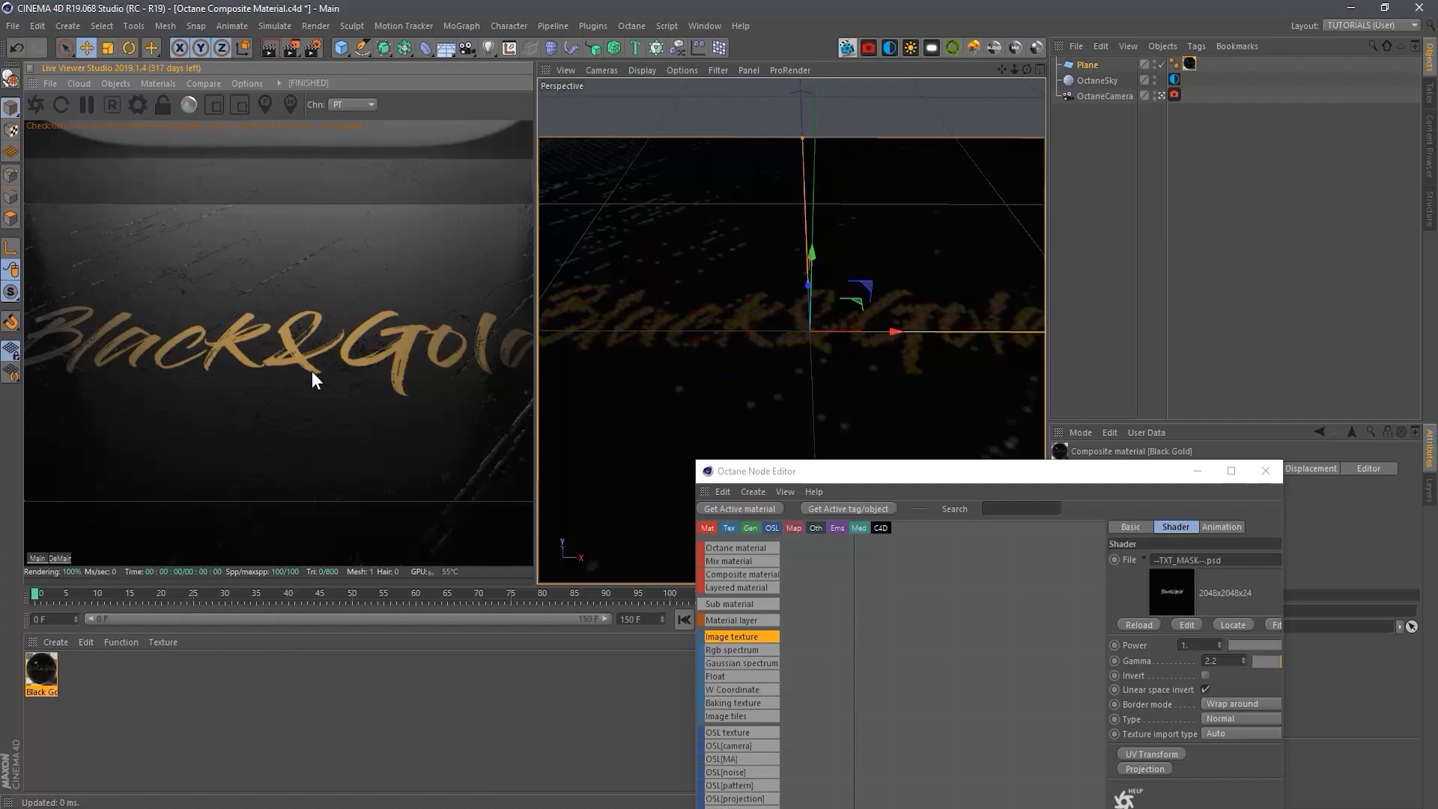
alt+drag(313, 372, 328, 389)
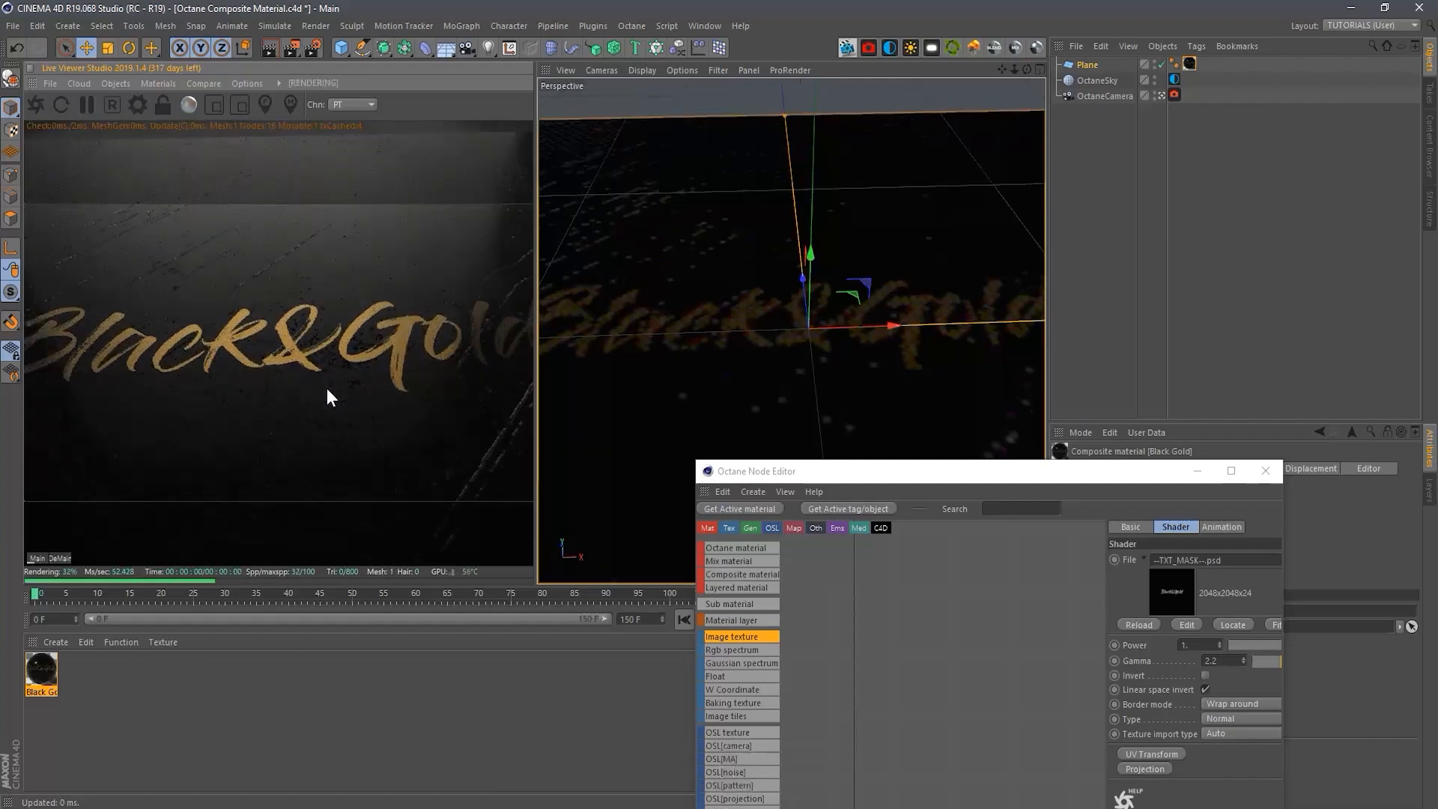
click(851, 472)
drag(851, 471, 738, 4)
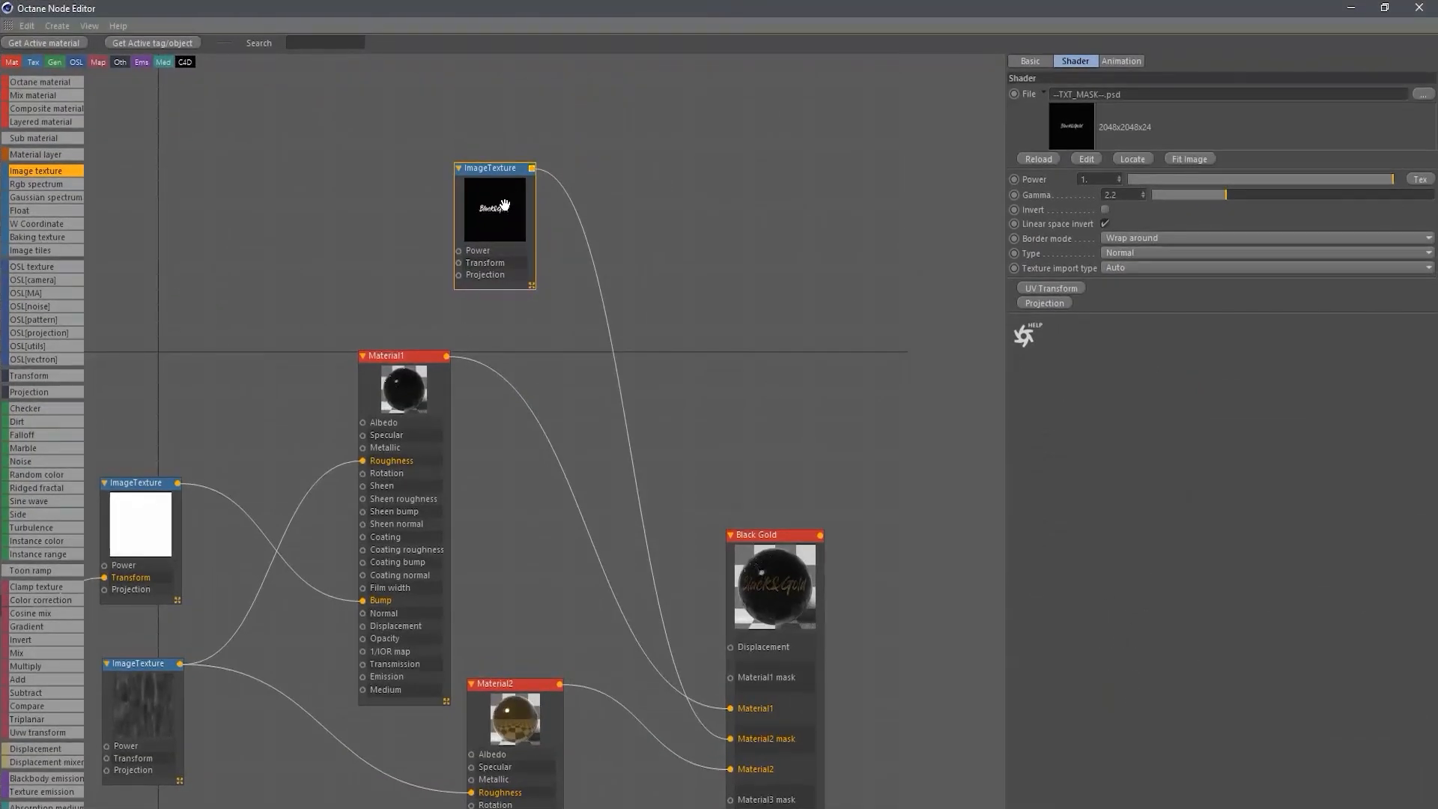
click(774, 538)
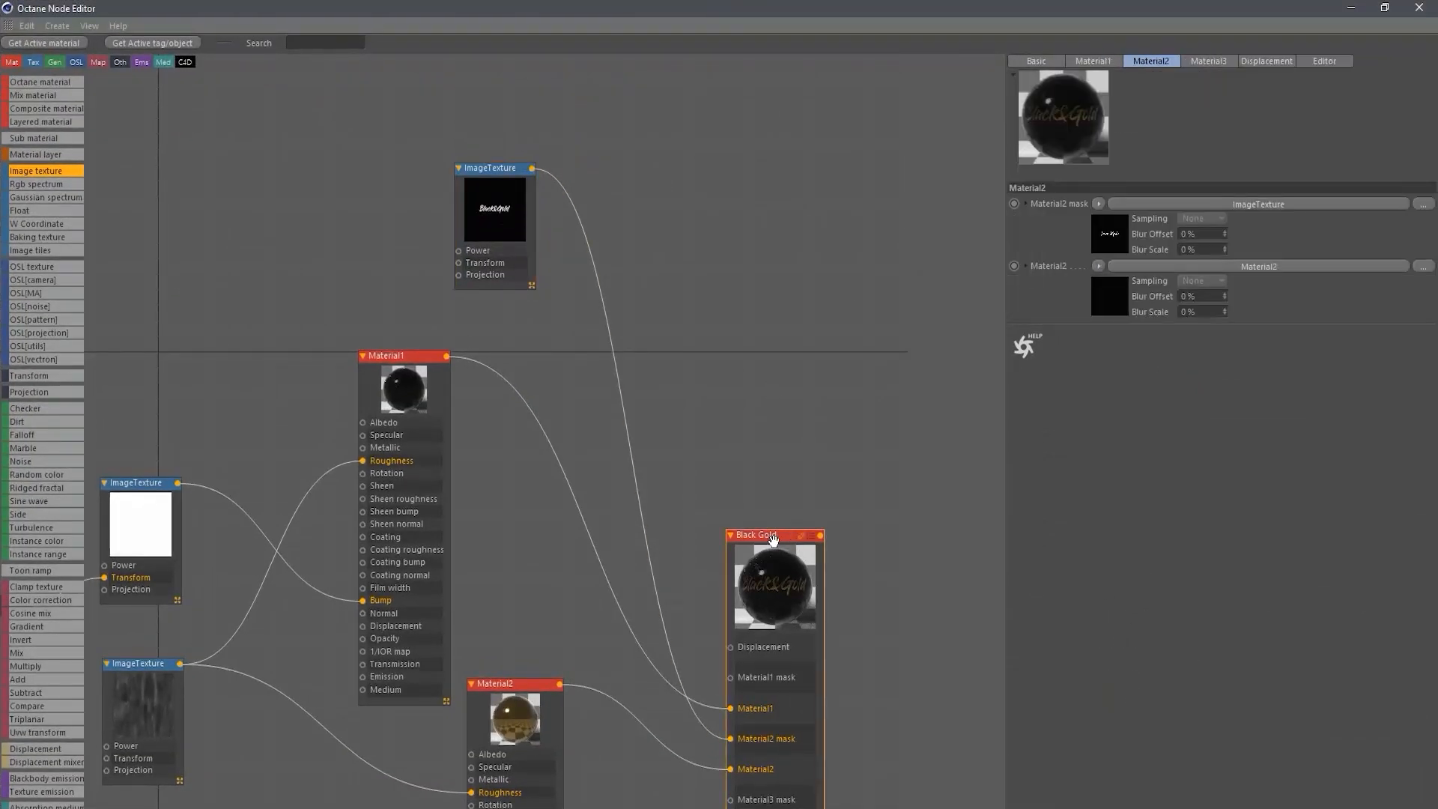
middle_drag(842, 487, 845, 343)
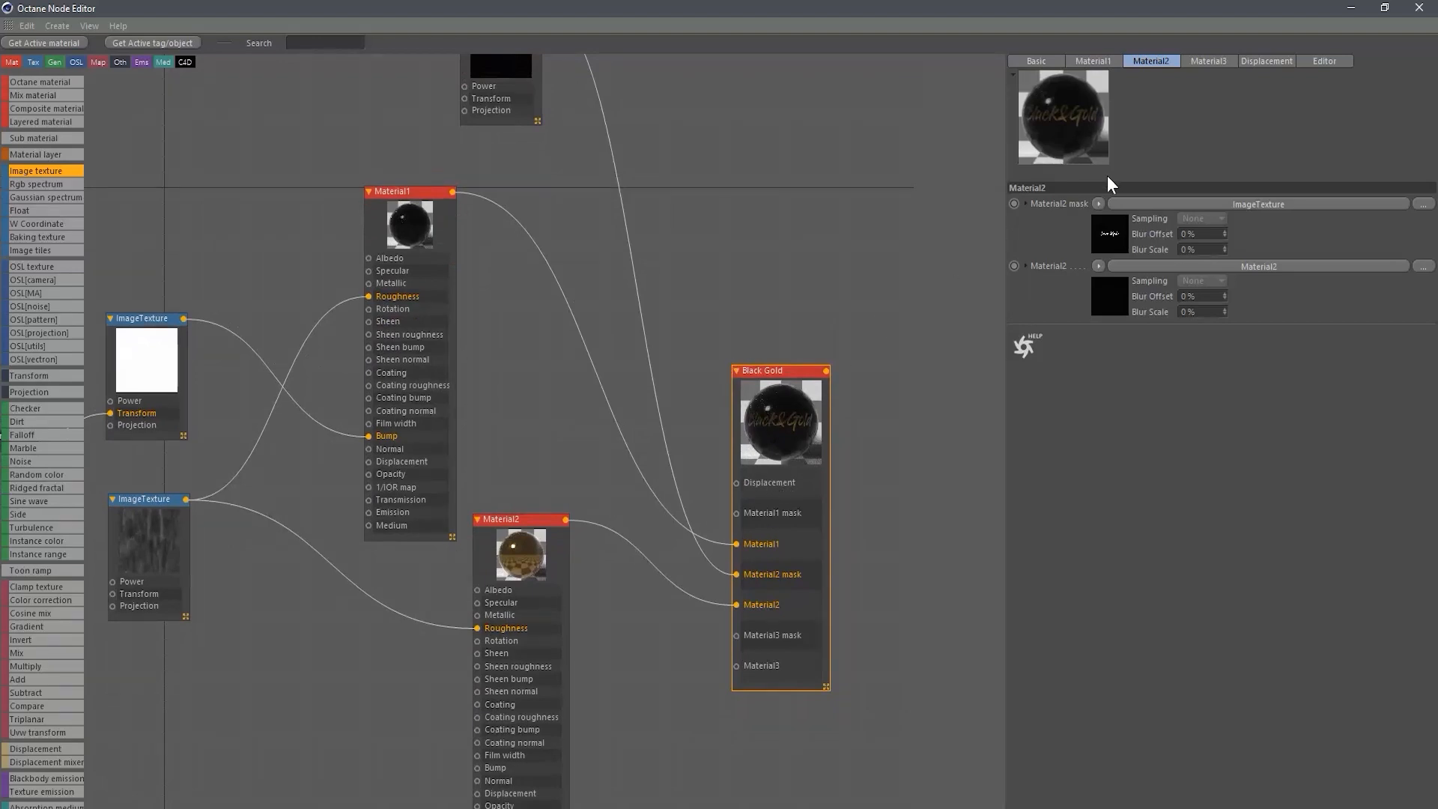
click(1263, 63)
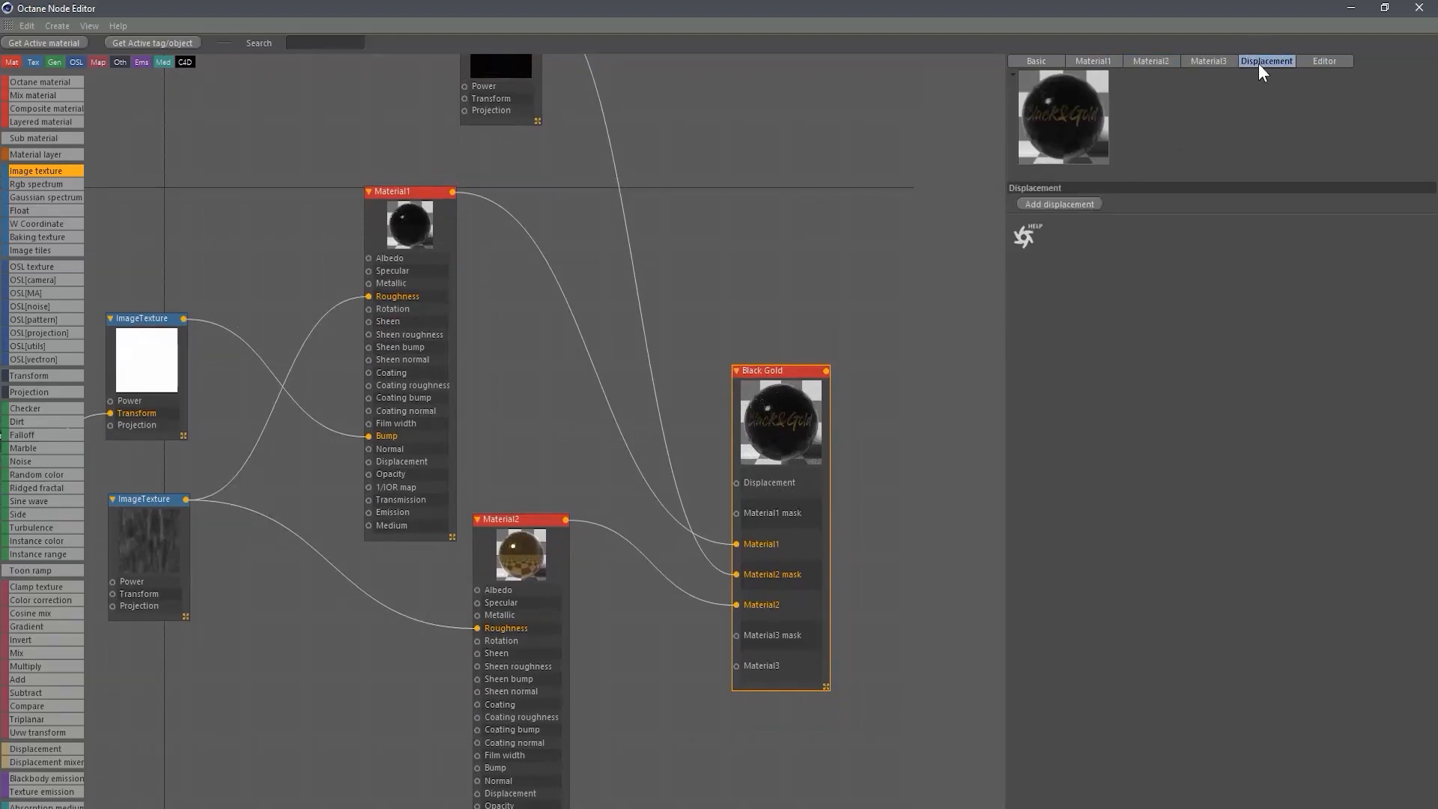
click(1086, 209)
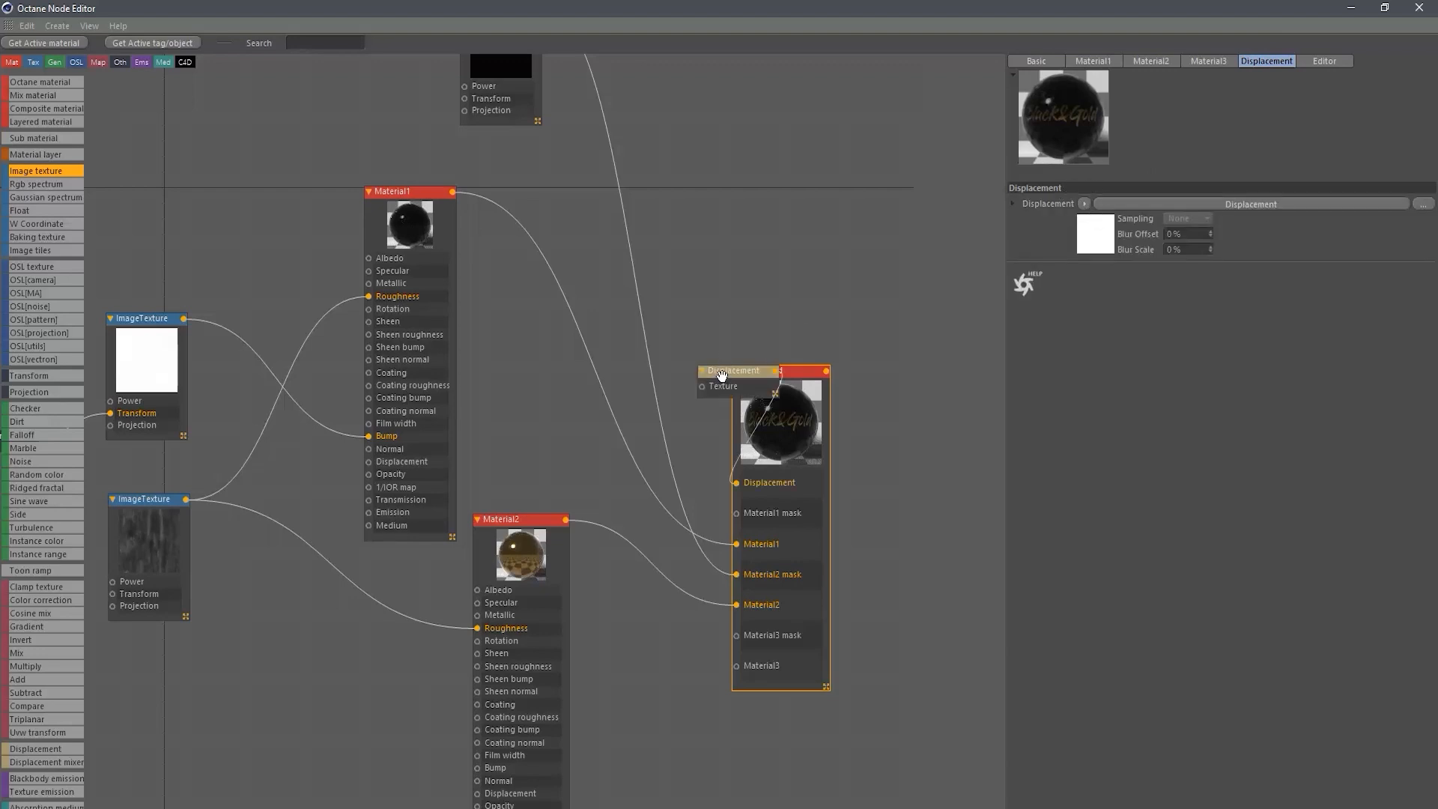
drag(722, 375, 659, 99)
middle_drag(771, 90, 754, 401)
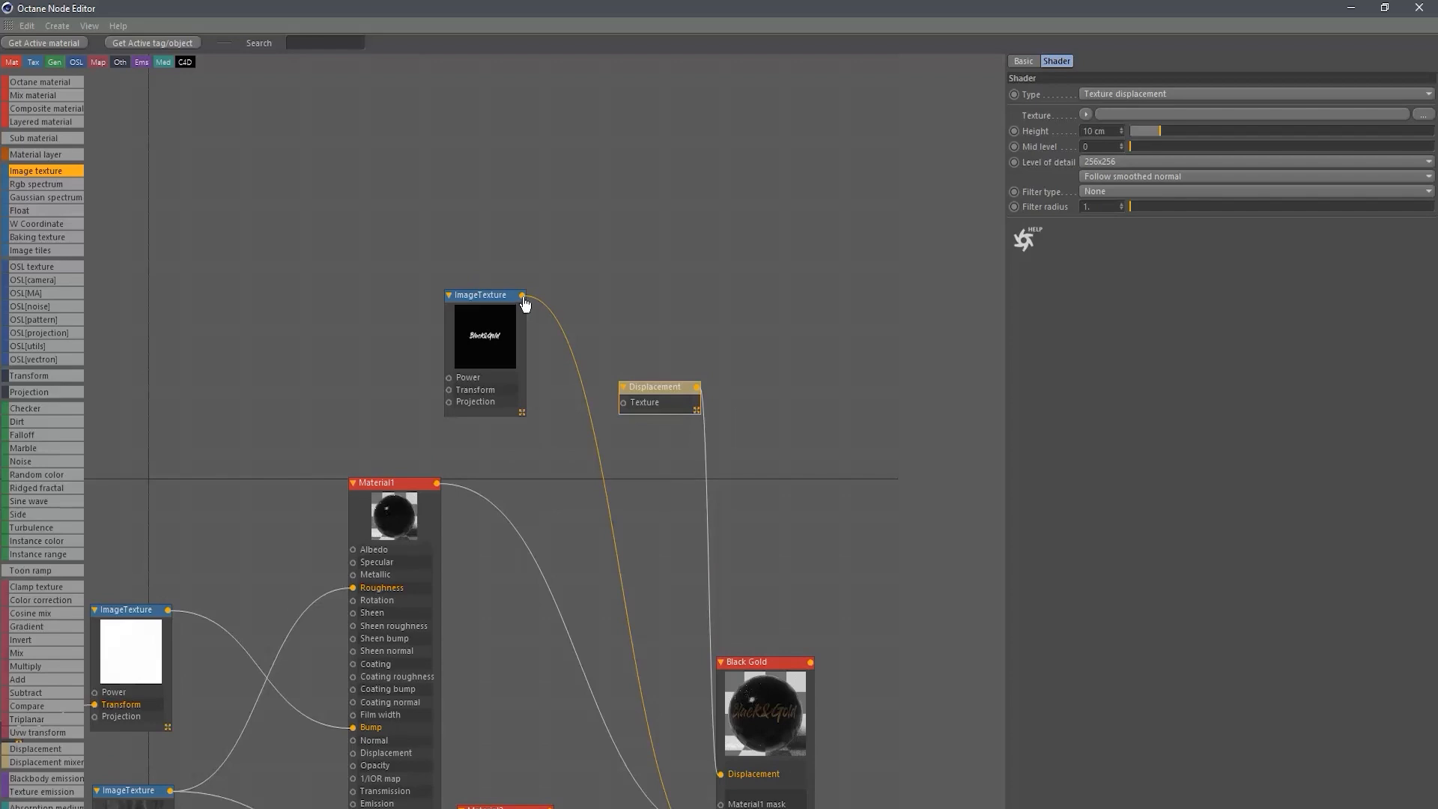
drag(522, 296, 615, 329)
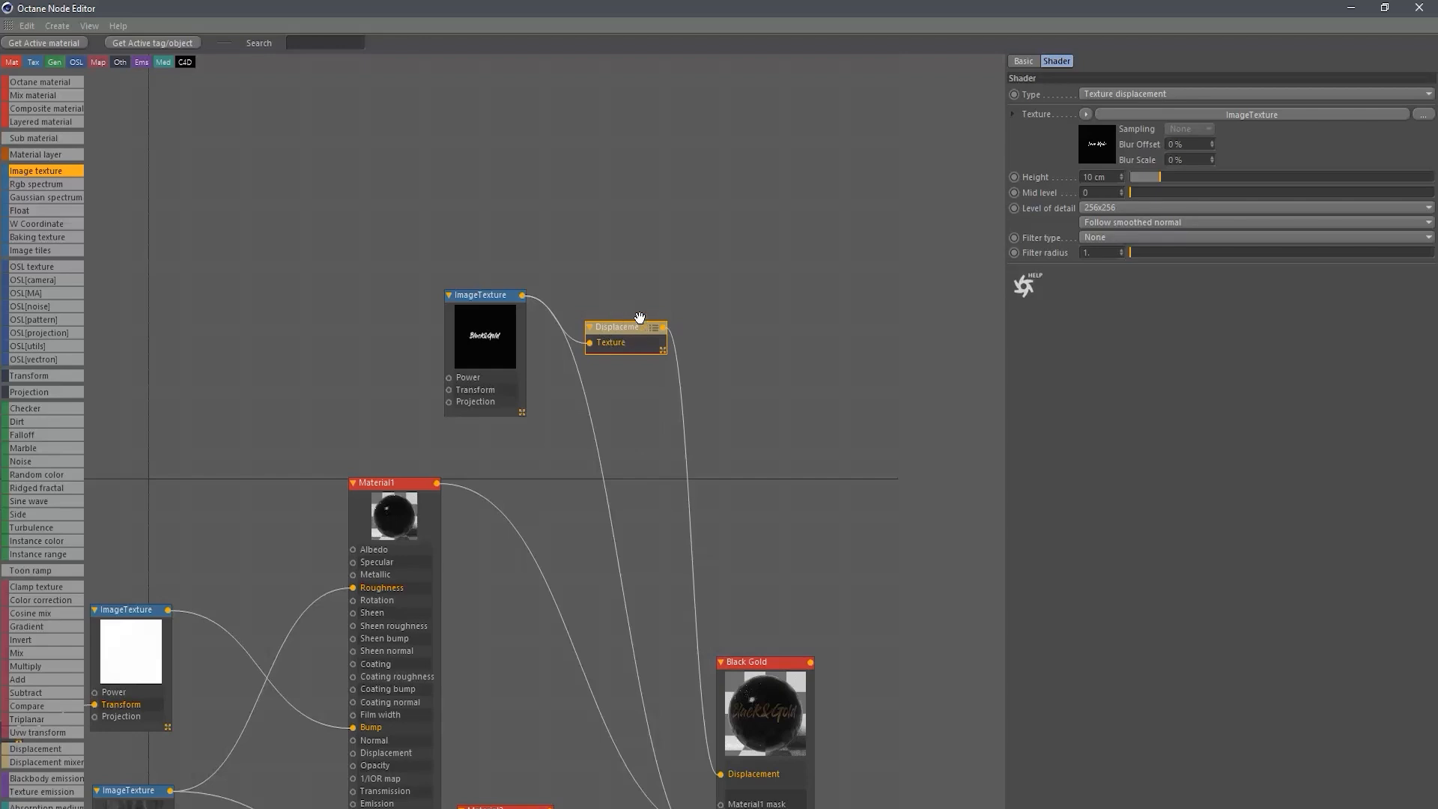
Set the Displacement node's height to 0.15 cm.
double_click(1114, 176)
mouse_move(769, 14)
mouse_down()
mouse_move(926, 207)
mouse_move(1003, 352)
mouse_move(929, 336)
mouse_move(816, 513)
mouse_move(794, 0)
mouse_up()
key(BackSpace)
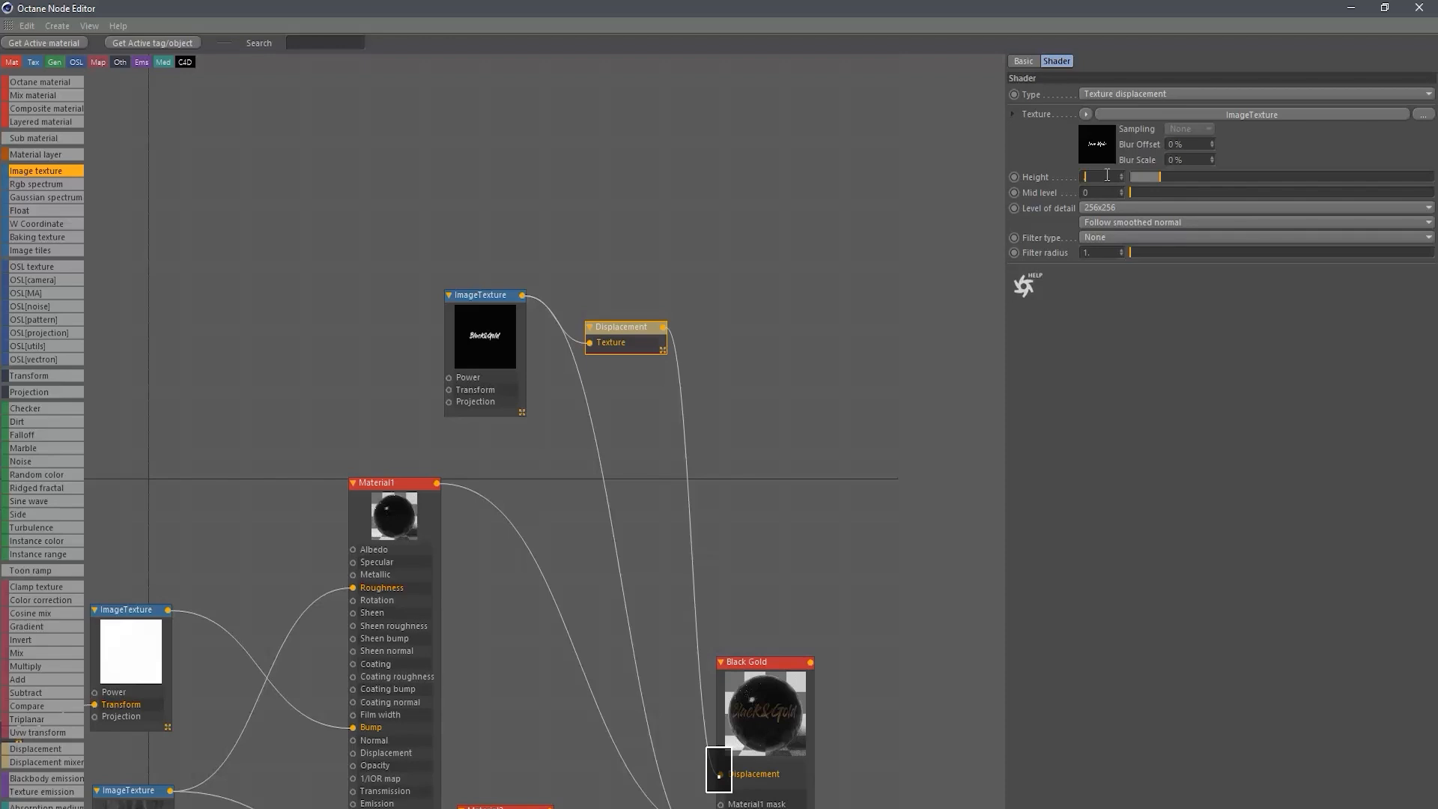
text(0.15)
key(Return)
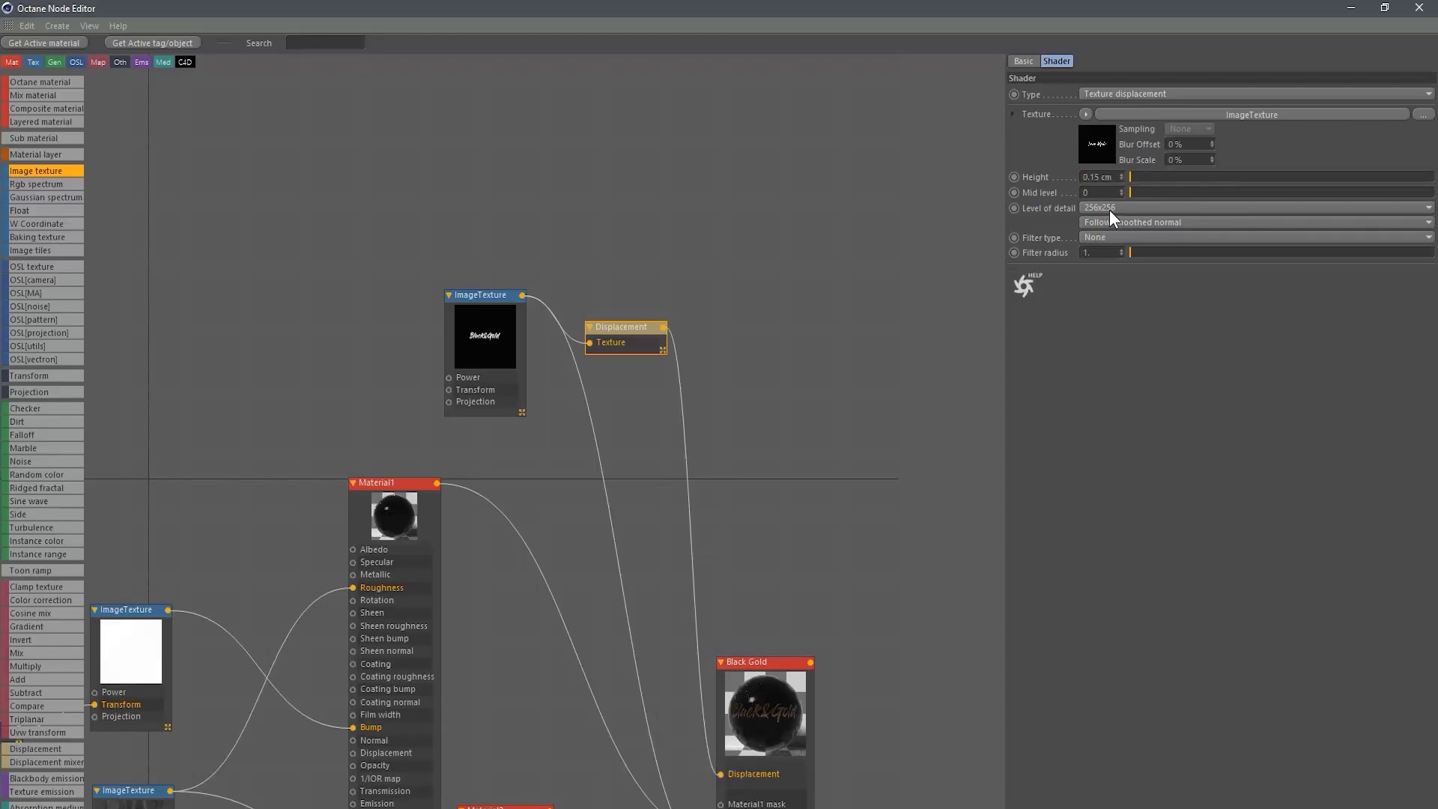
Set the displacement's level of detail to 2048x2048 with a Gaussian filter type, and close the node editor.
click(1119, 207)
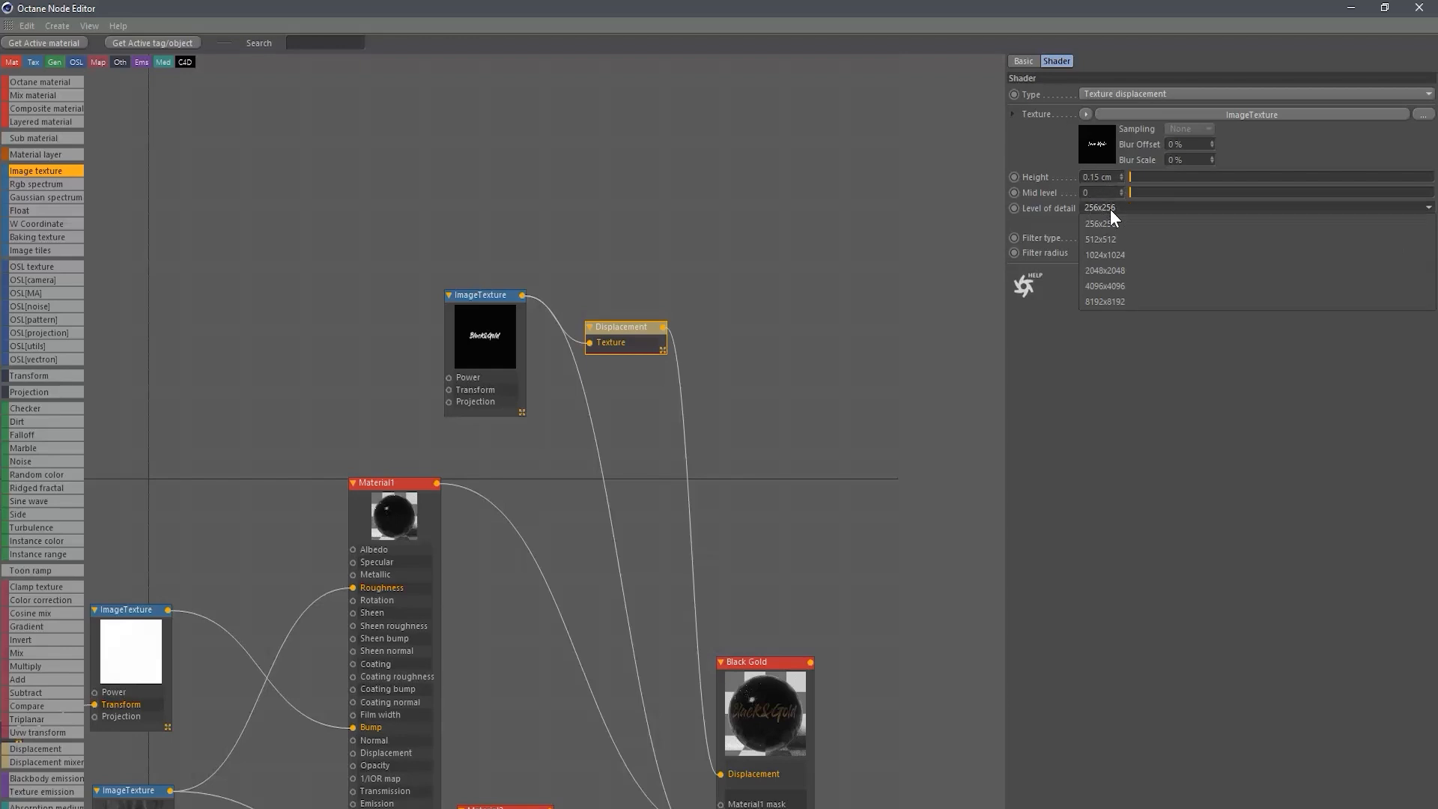
click(1124, 271)
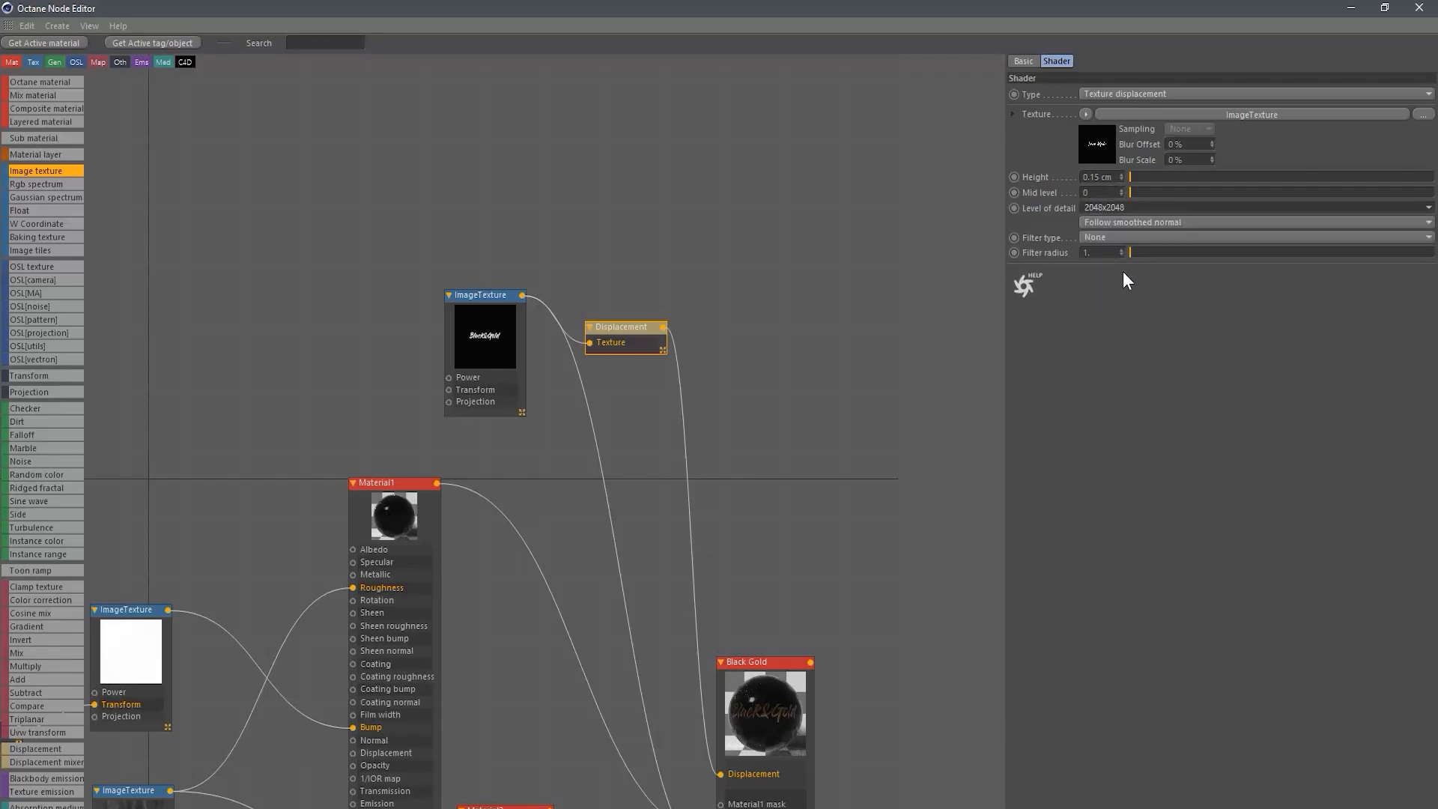
click(1104, 238)
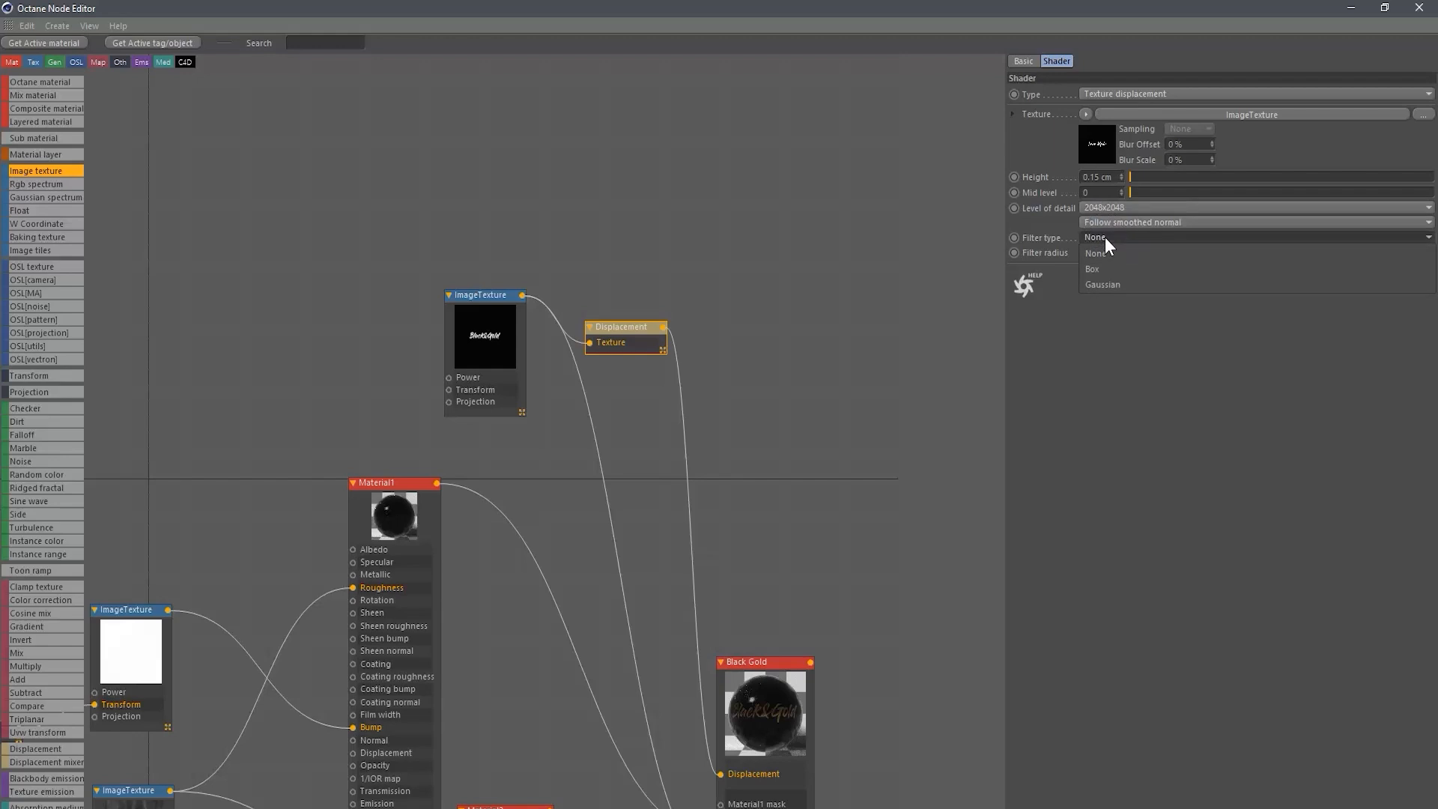
click(1099, 286)
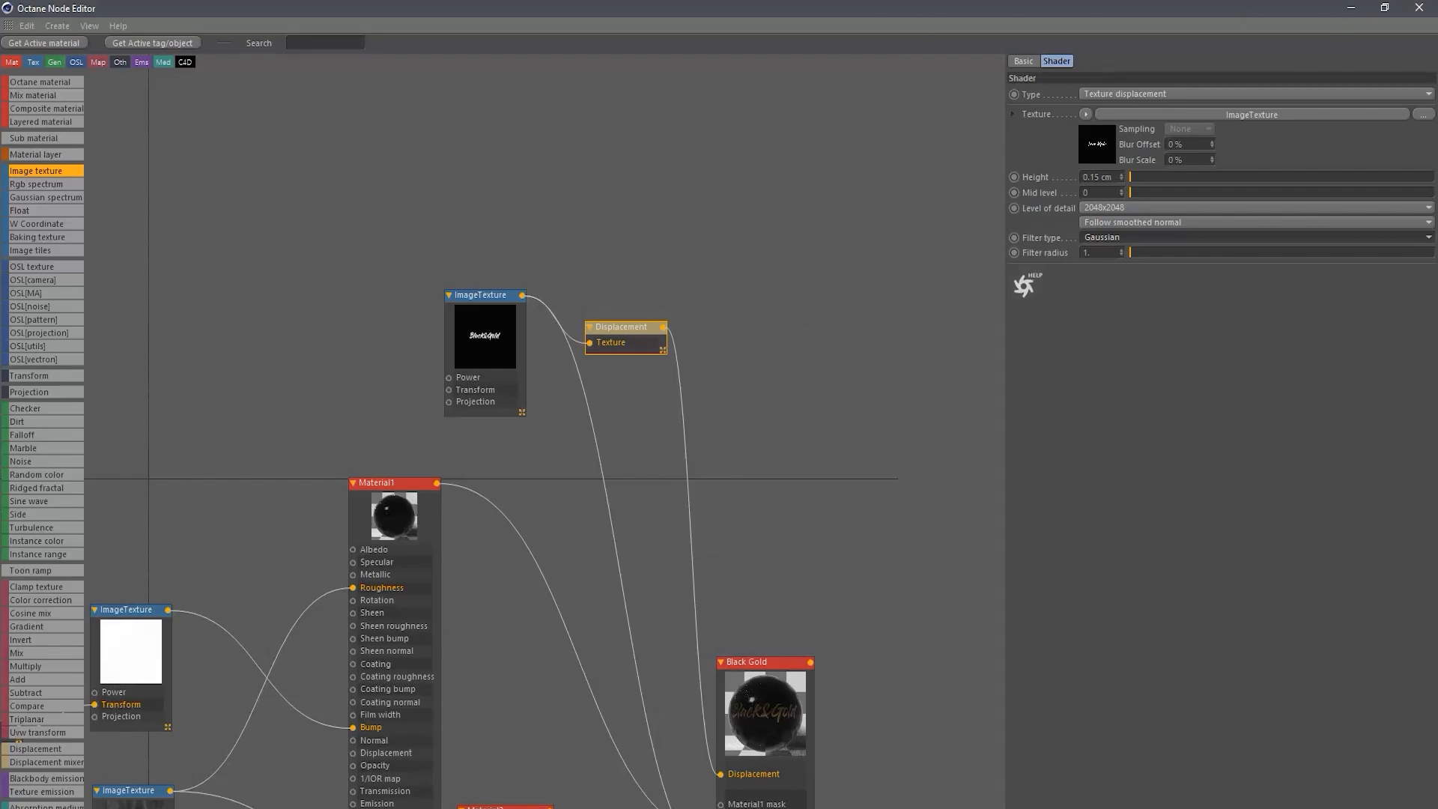
click(1419, 13)
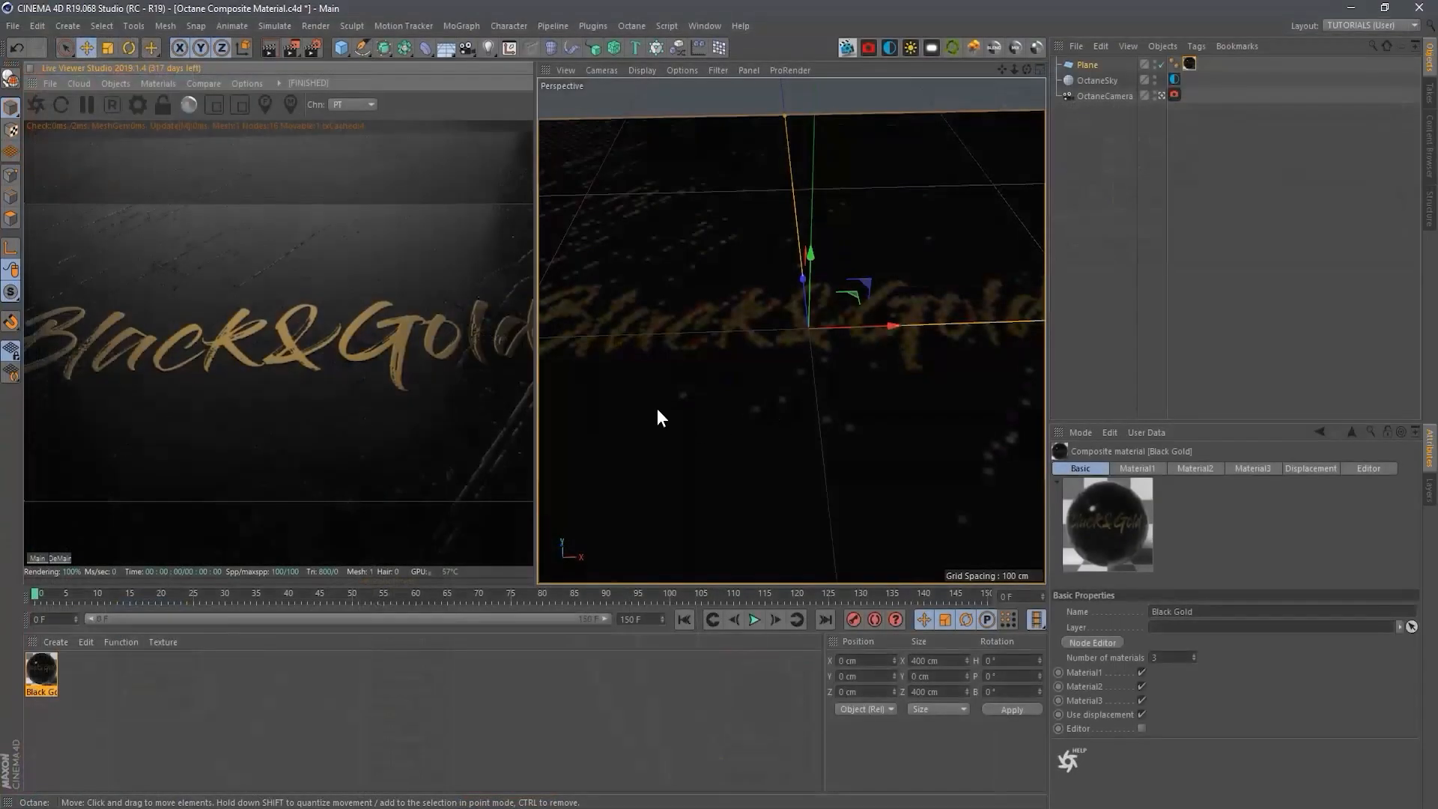
Check the raised lettering in the live render and move the Plane below OctaneCamera in the object hierarchy.
mouse_move(312, 334)
alt+mouse_down()
mouse_move(343, 394)
mouse_move(298, 331)
alt+mouse_up()
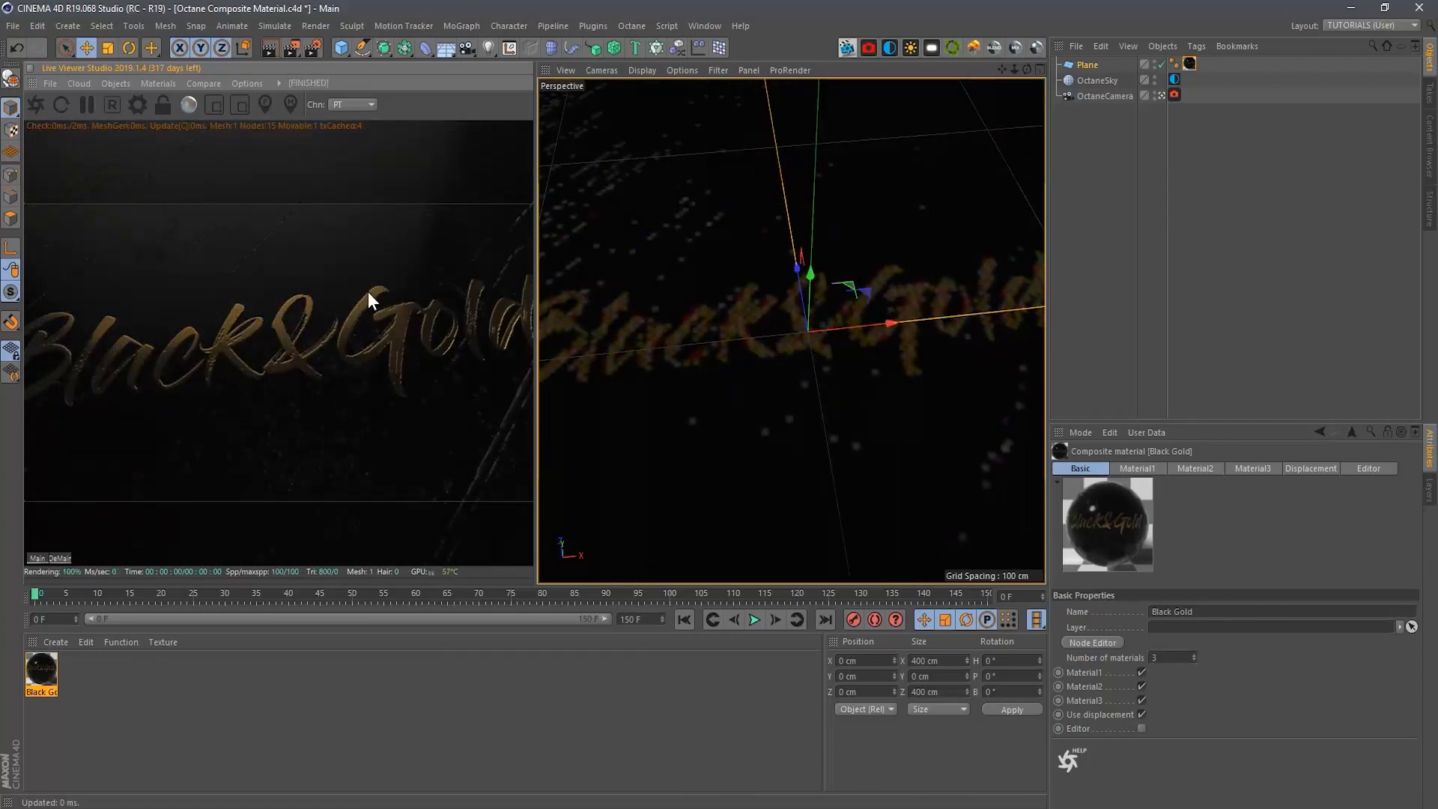
mouse_move(436, 305)
alt+mouse_down()
mouse_move(430, 344)
mouse_move(436, 308)
mouse_move(400, 335)
mouse_move(415, 312)
alt+mouse_up()
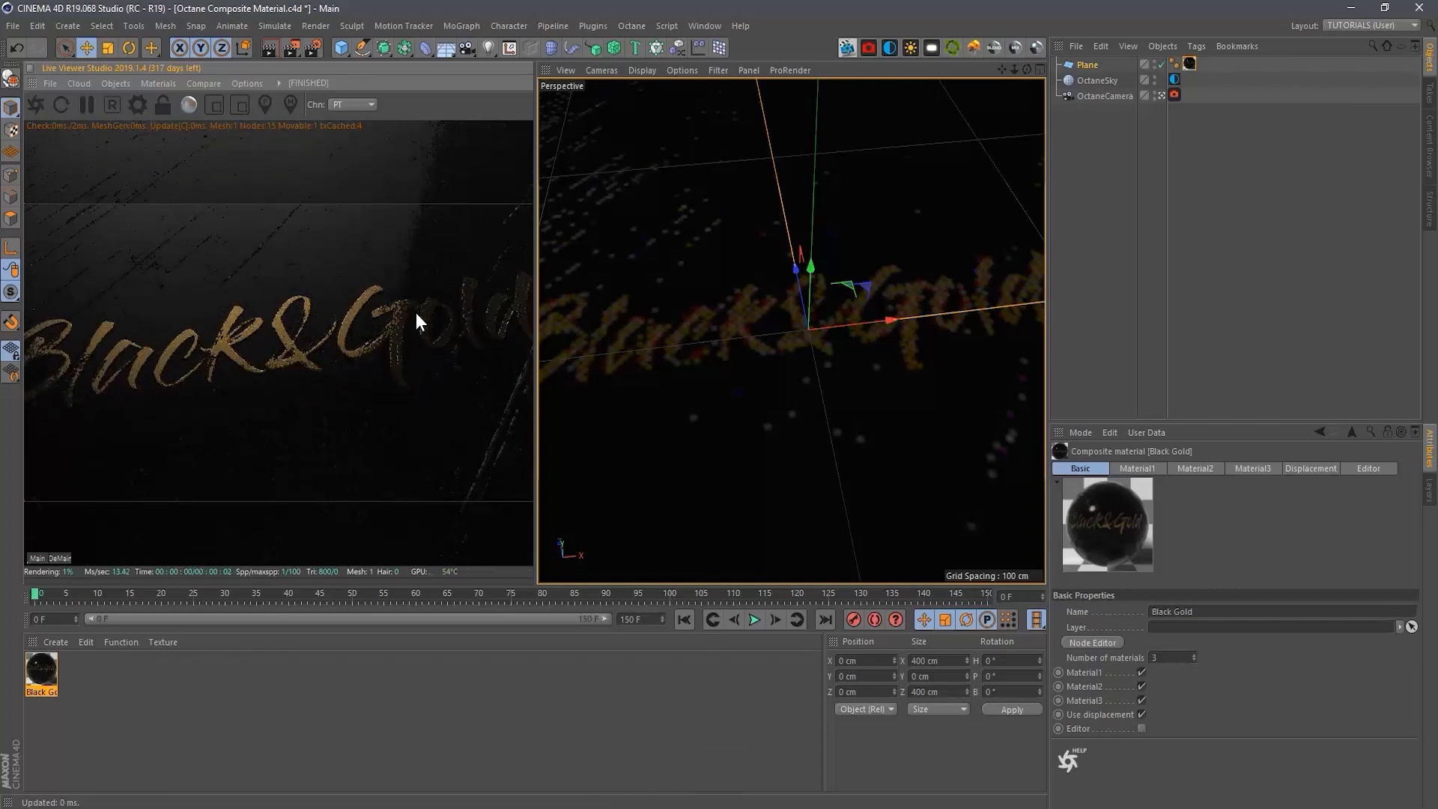
drag(1090, 66, 1081, 132)
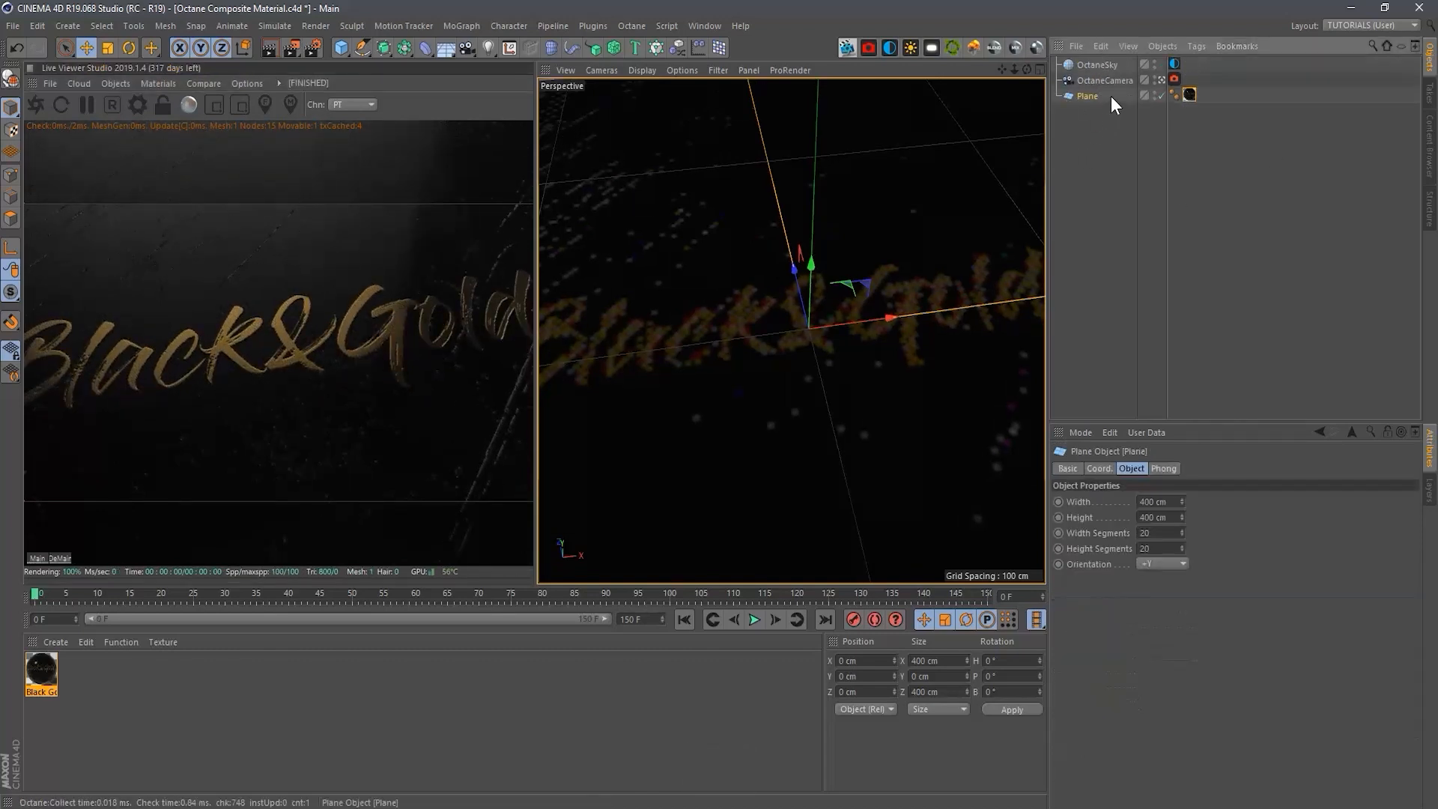
Rotate the OctaneSky's studio007.hdr environment to RotX 0.222552 and RotY -0.03857, and frame the lettering in the render.
click(1175, 65)
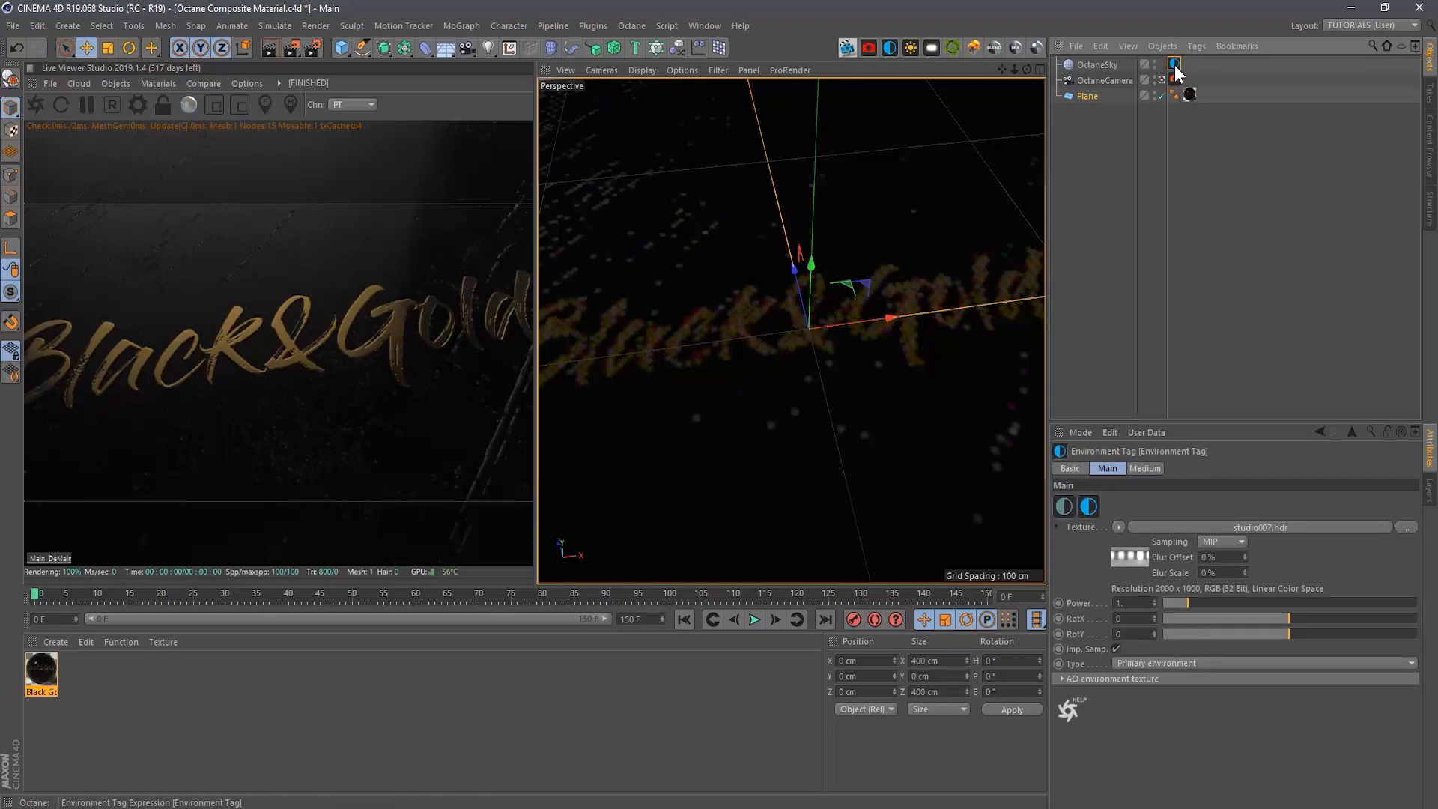
alt+drag(732, 289, 733, 270)
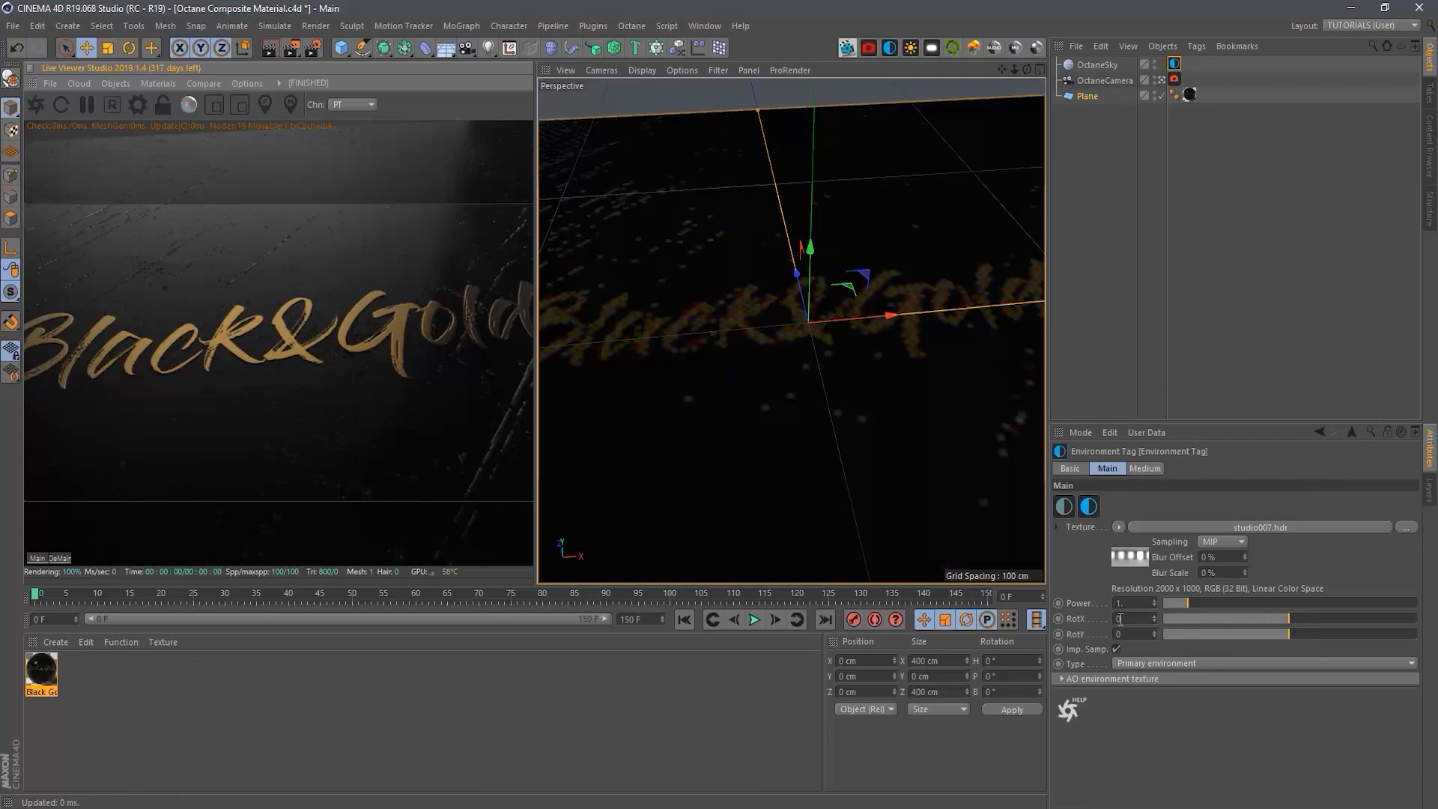
mouse_move(1299, 618)
mouse_down()
mouse_move(1317, 616)
mouse_move(1284, 635)
mouse_up()
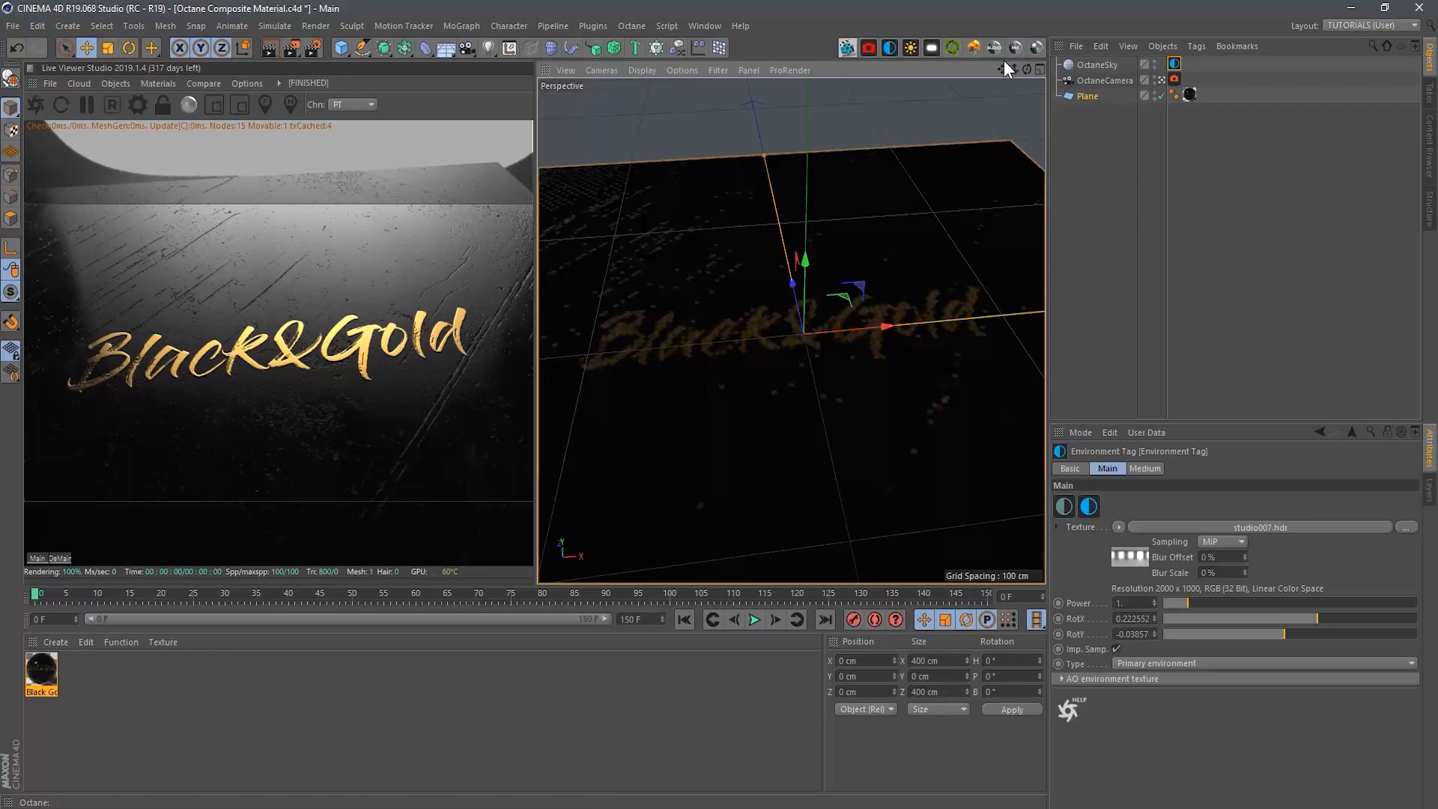
drag(1002, 69, 1020, 55)
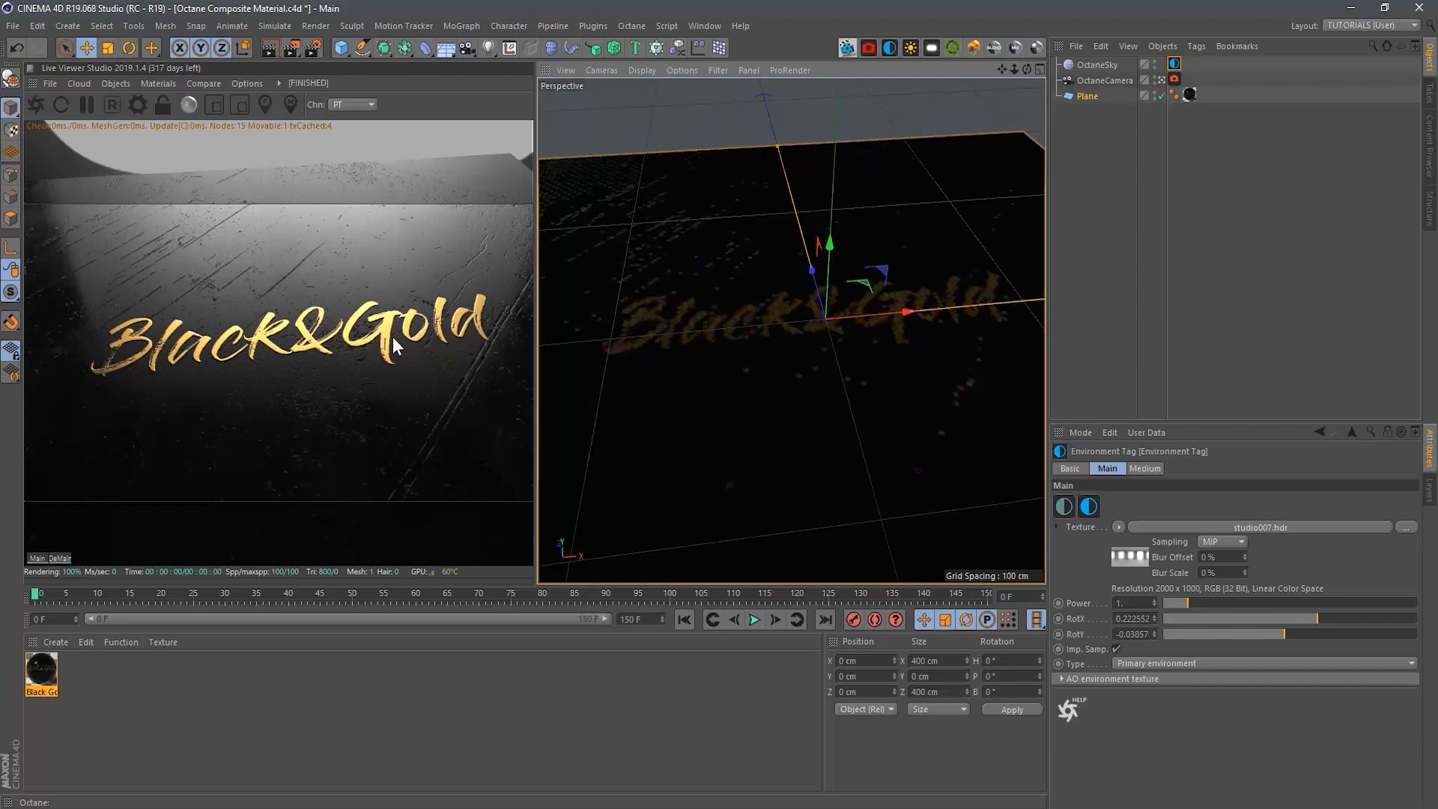
click(345, 347)
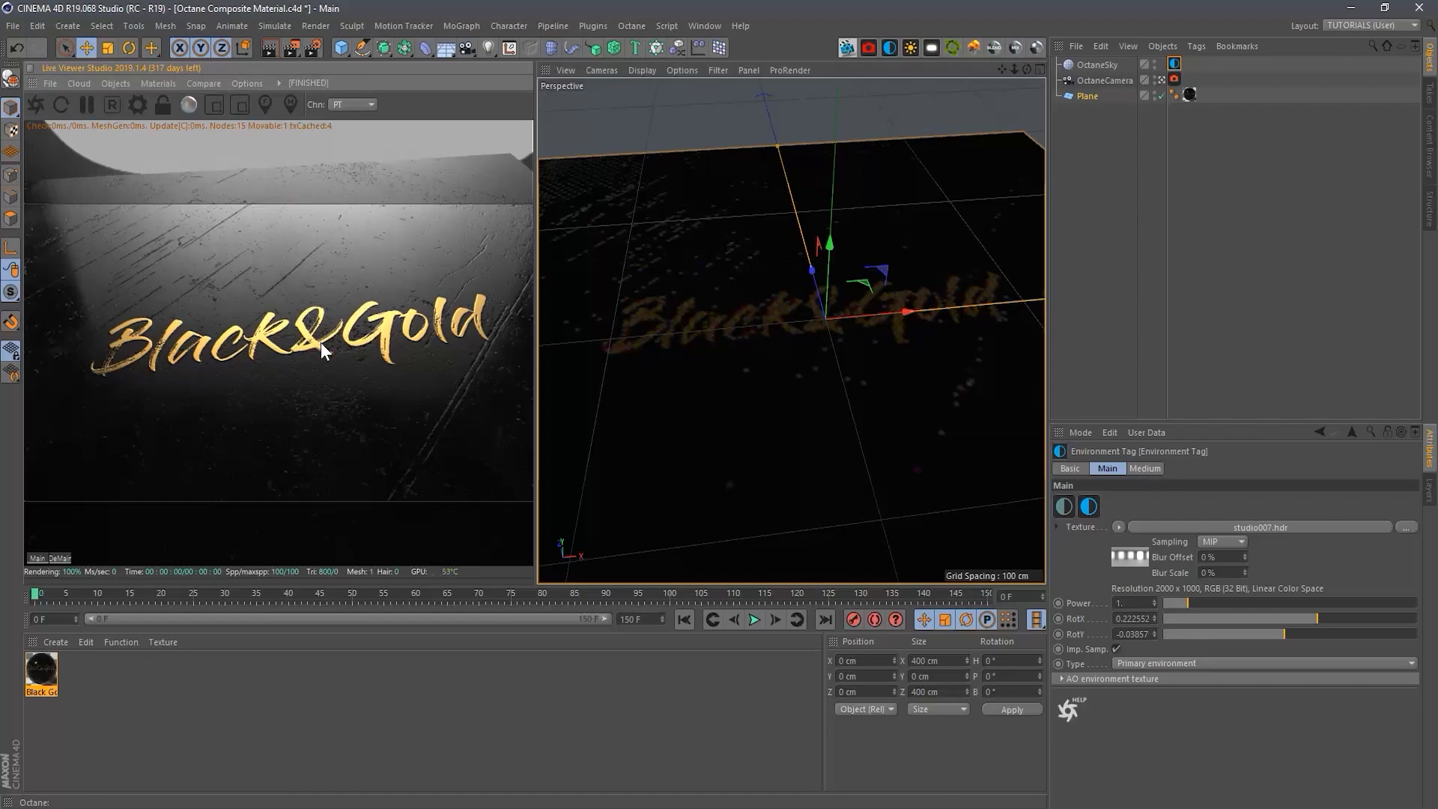
scroll(771, 334, up, 2)
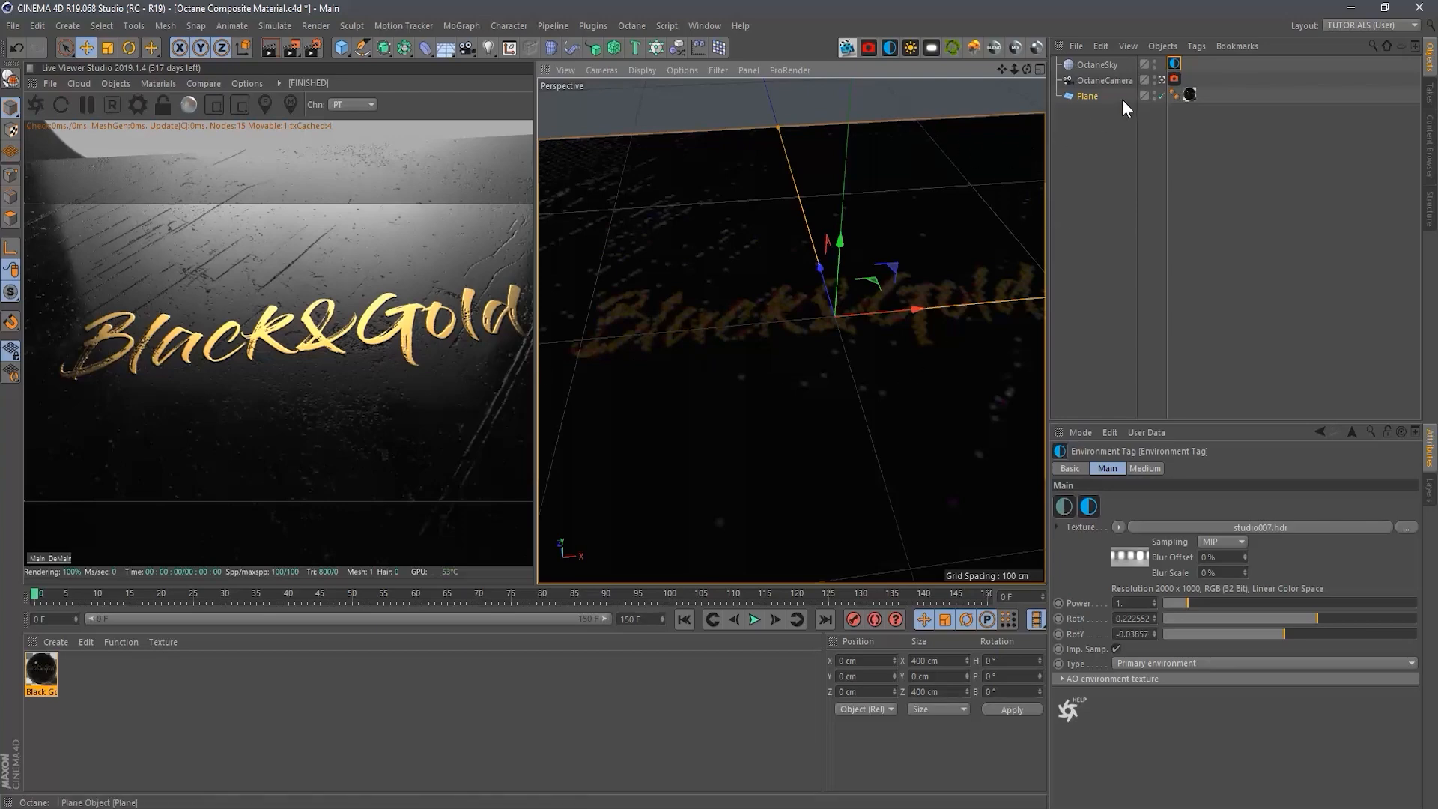
Reopen Black Gold's node graph and set the power of the scratch image texture feeding Material1's bump to 0.25.
click(41, 680)
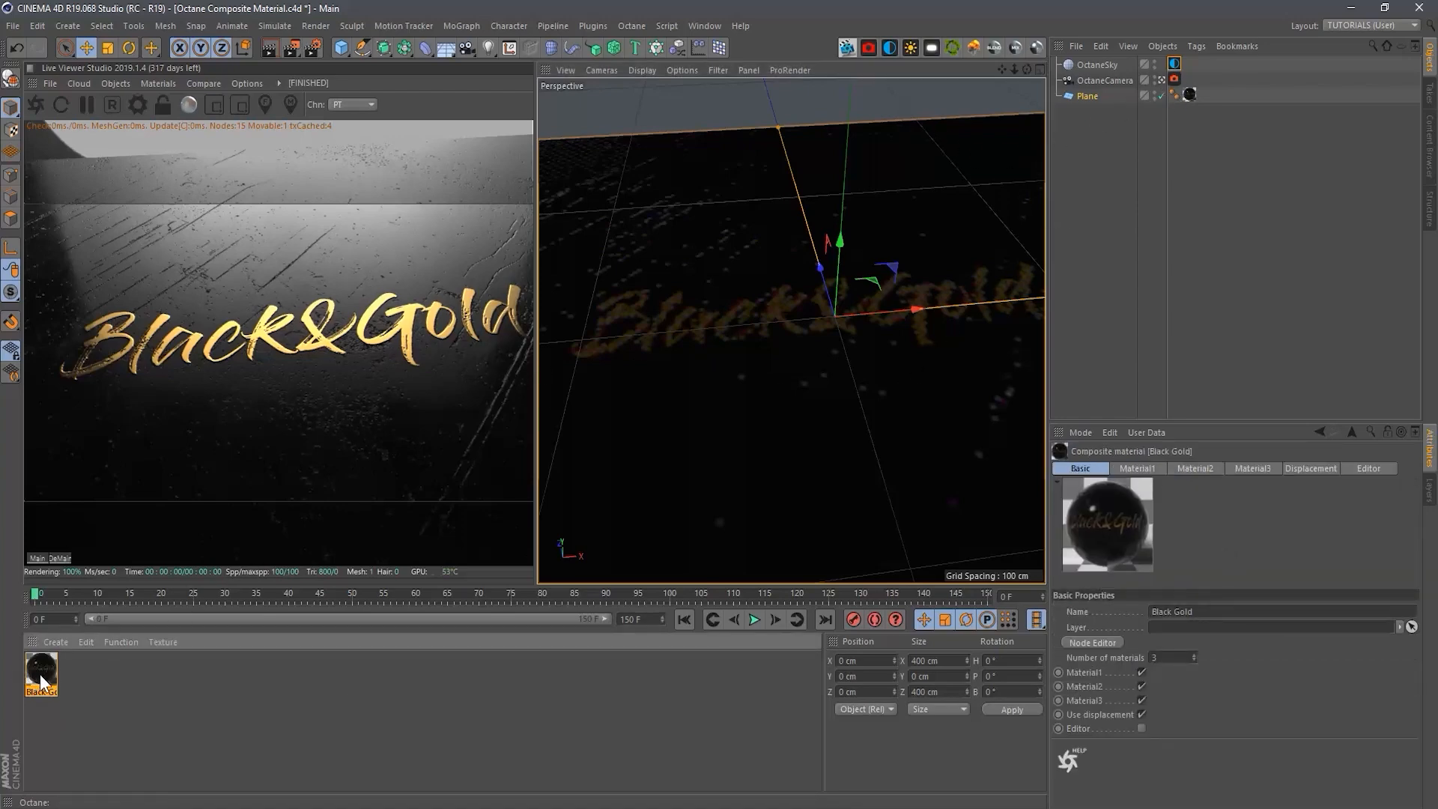
click(1088, 639)
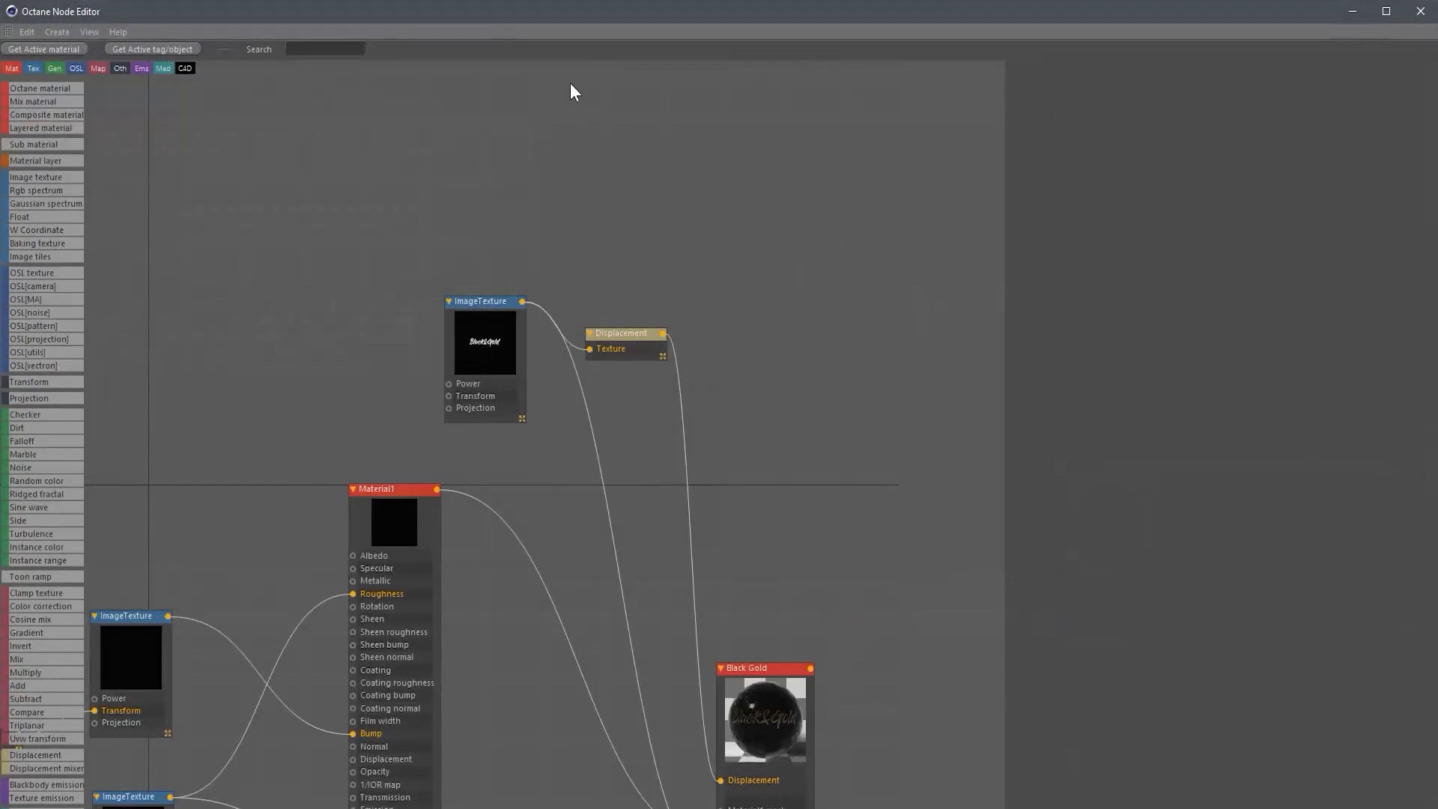
middle_drag(780, 402, 893, 159)
middle_drag(599, 369, 698, 293)
scroll(672, 334, down, 1)
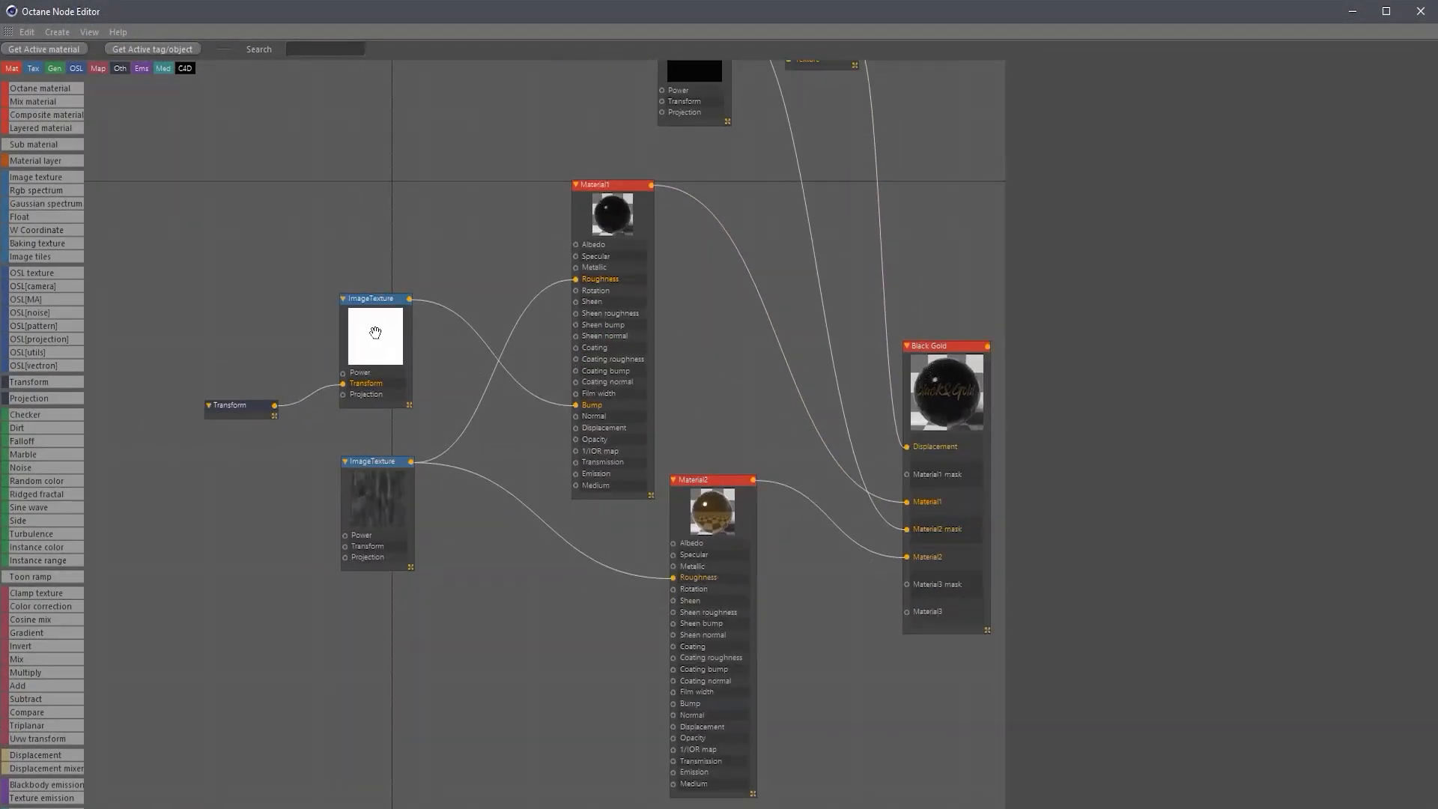
click(376, 331)
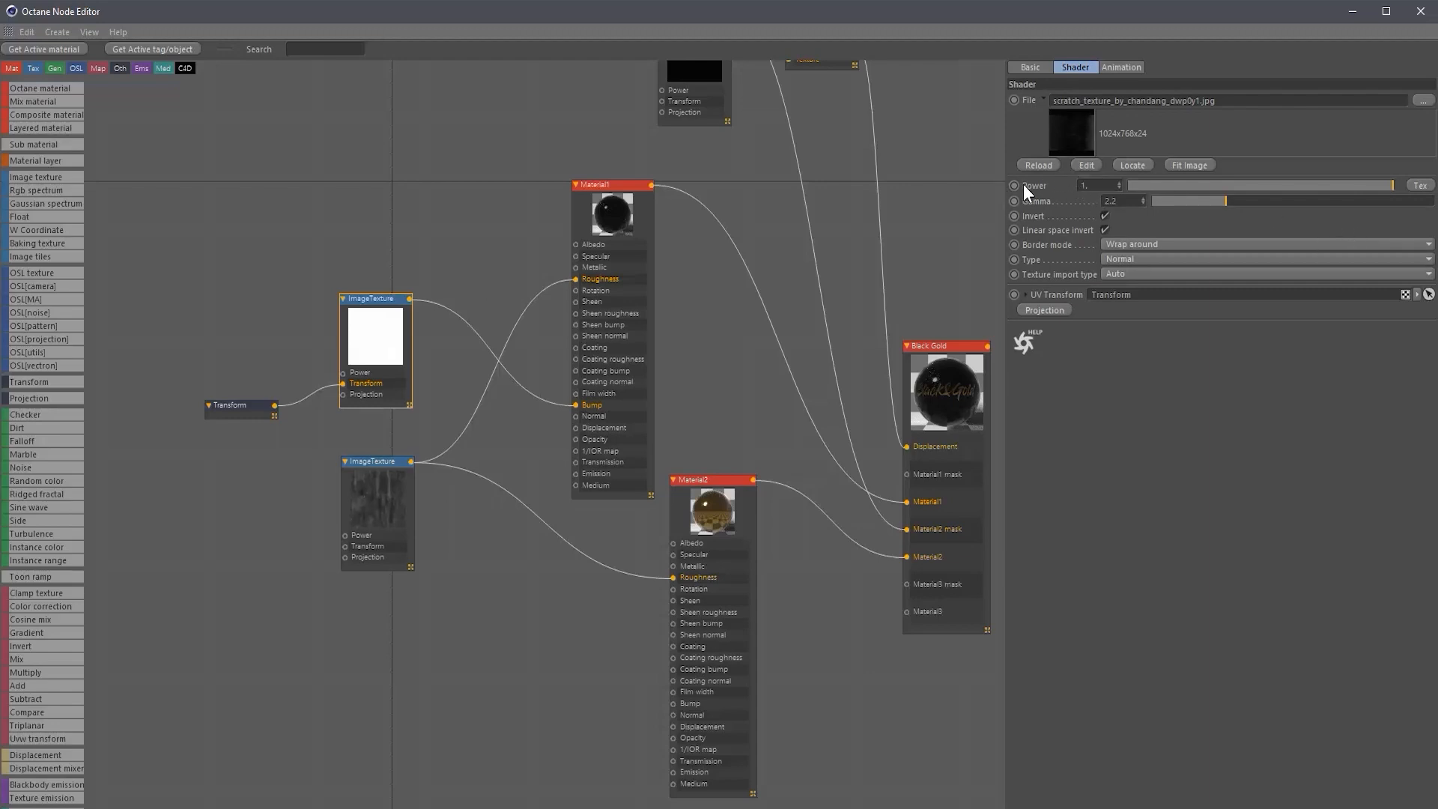
click(1100, 185)
text(0.25)
key(Return)
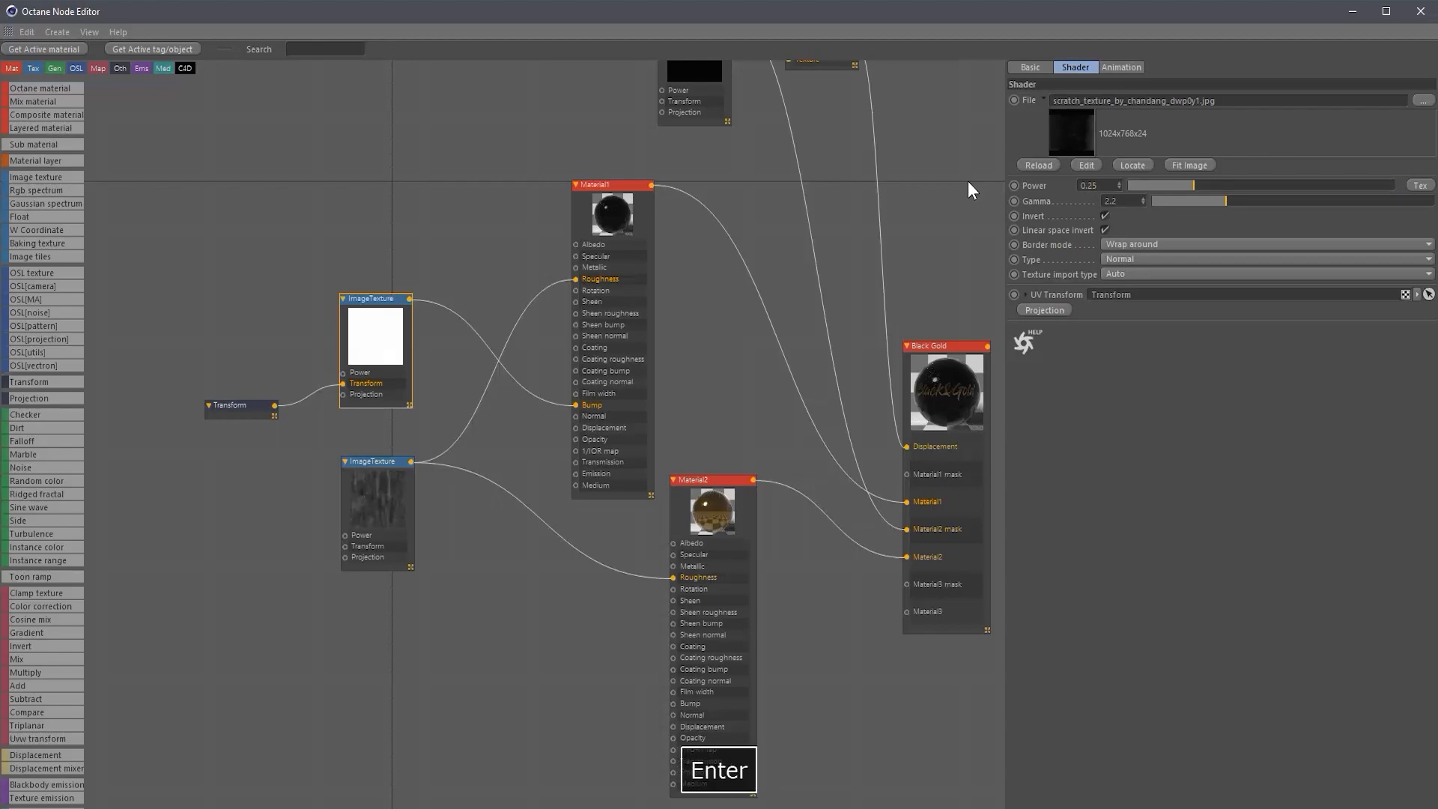
Check the scratches in the live render and reduce the bump scratch texture's power to 0.15.
drag(796, 13, 1185, 53)
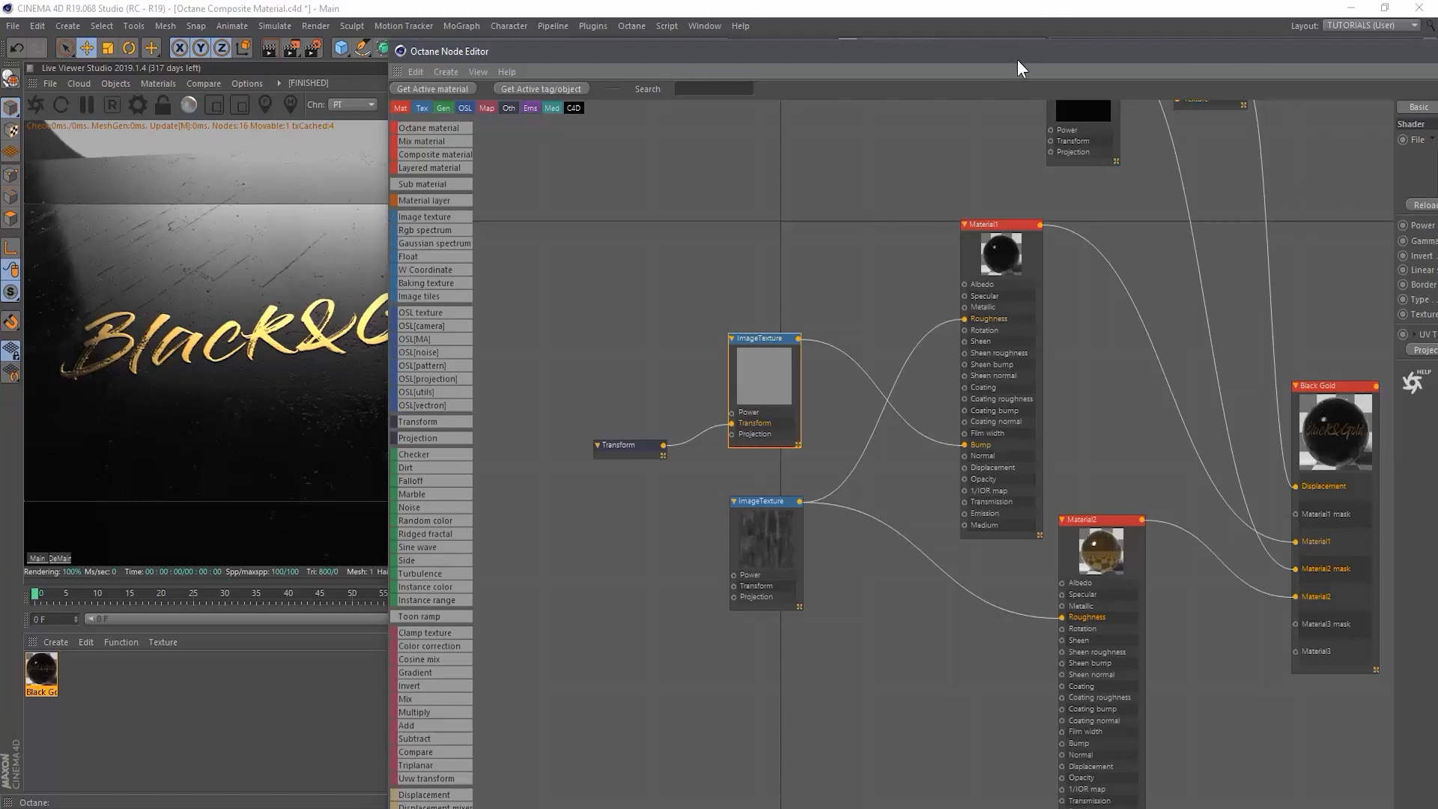
drag(1022, 56, 702, 20)
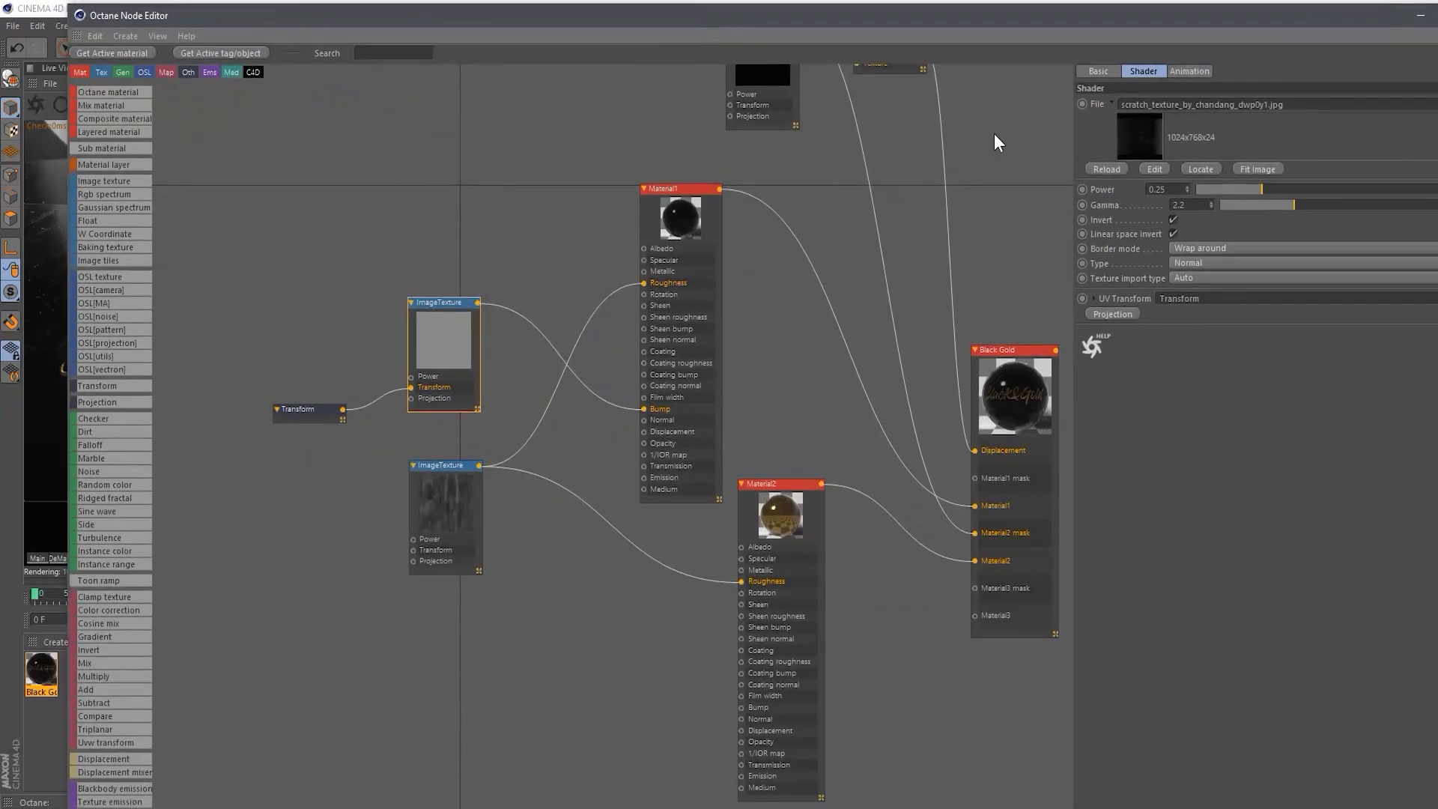
click(1160, 189)
text(0.15)
key(Return)
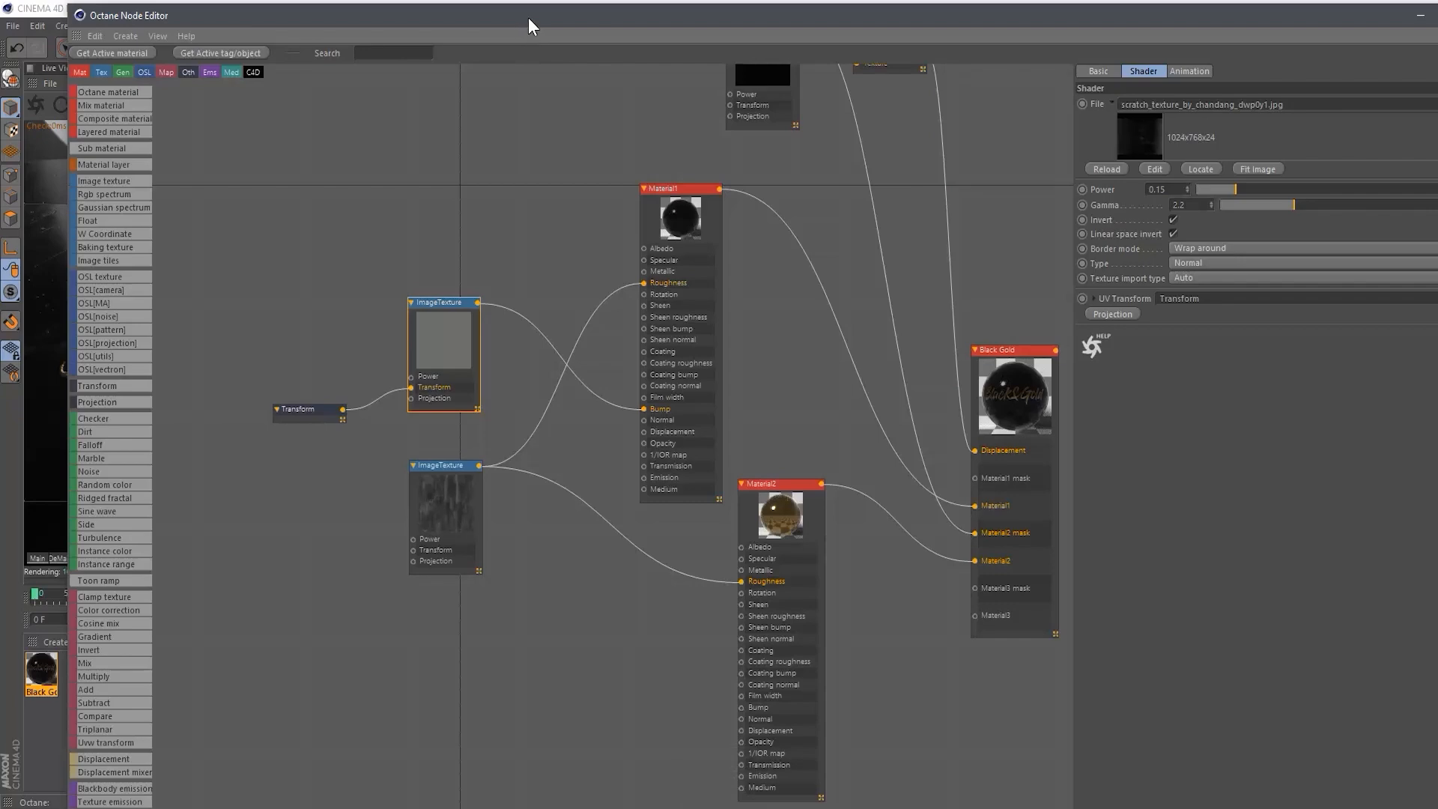
drag(529, 18, 644, 1)
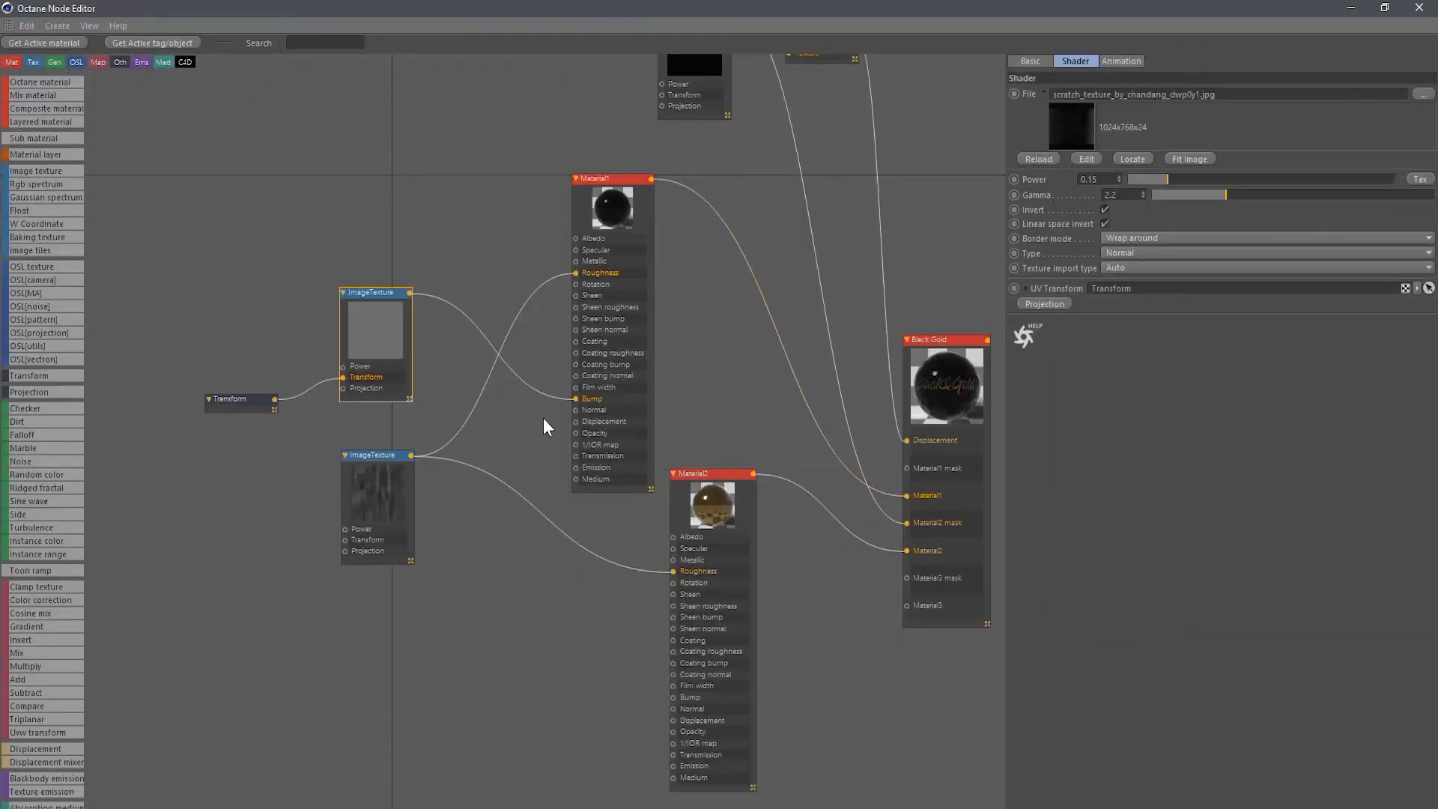
Connect the Scratched_painted_metal_01_2K_Roughness.png texture to Material2's bump and bring the live render into view beside the node graph.
drag(382, 456, 414, 548)
drag(568, 688, 675, 708)
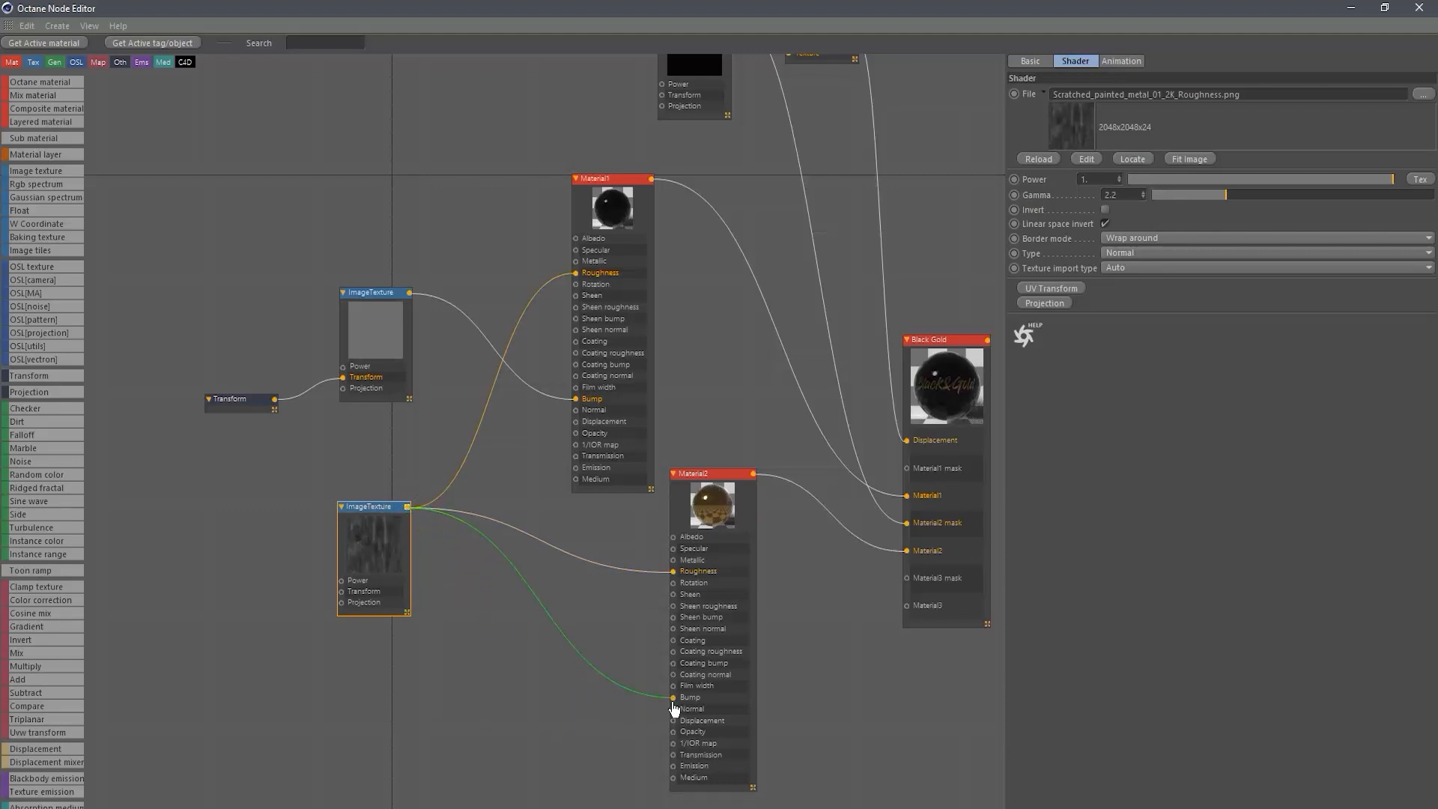
double_click(554, 10)
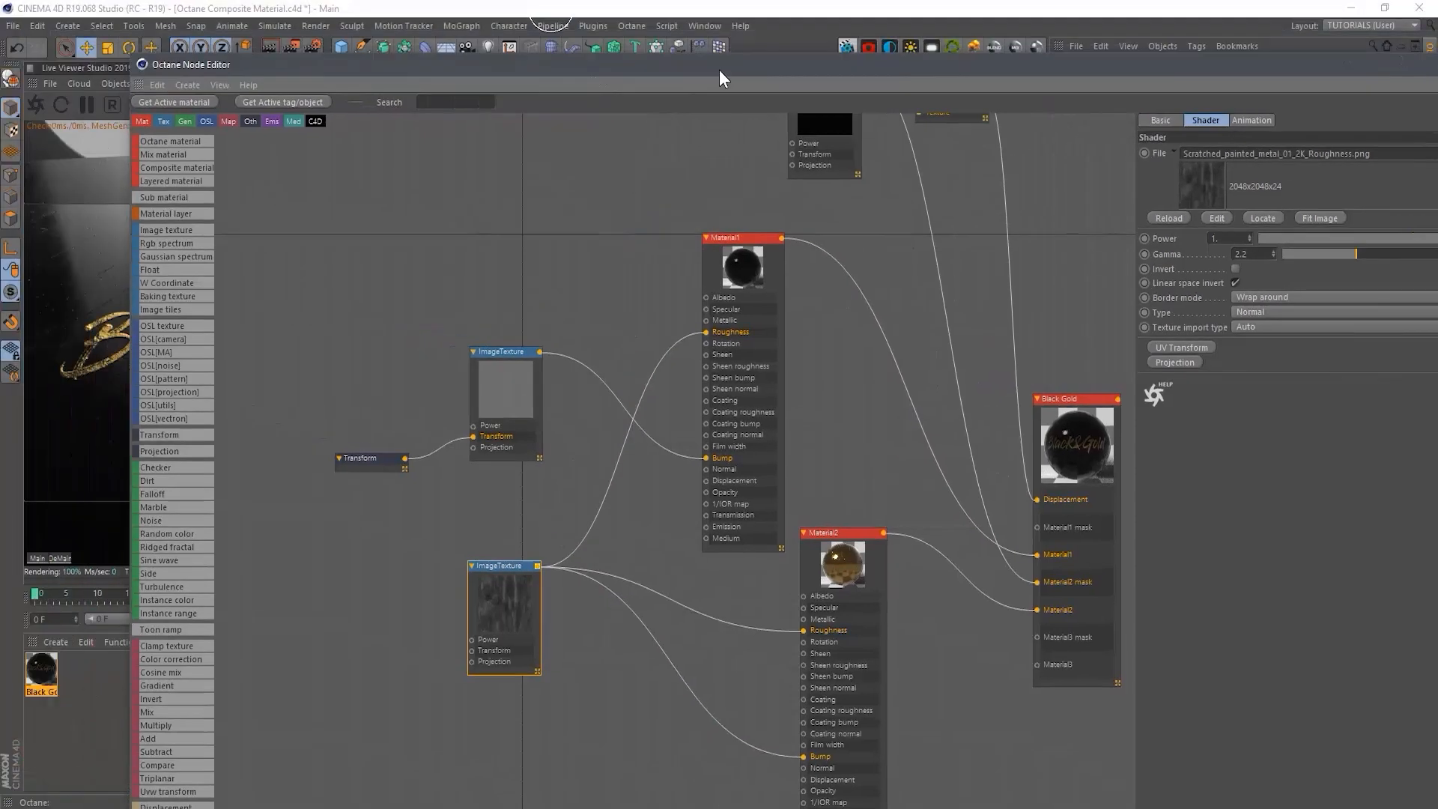
drag(719, 69, 924, 51)
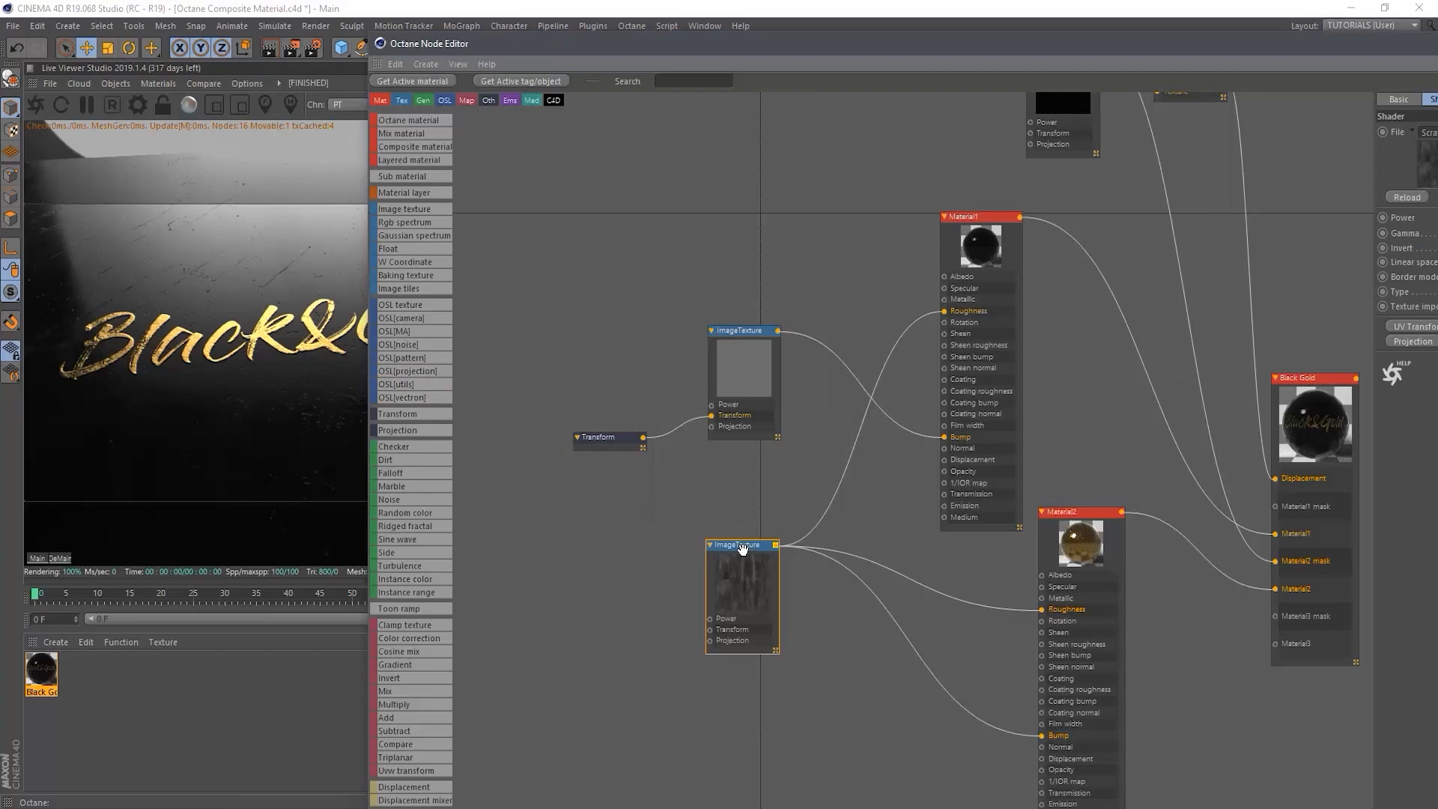
Insert a Color Correction node between the roughness texture and Material2's bump, and set its brightness to 0.5.
drag(742, 547, 710, 550)
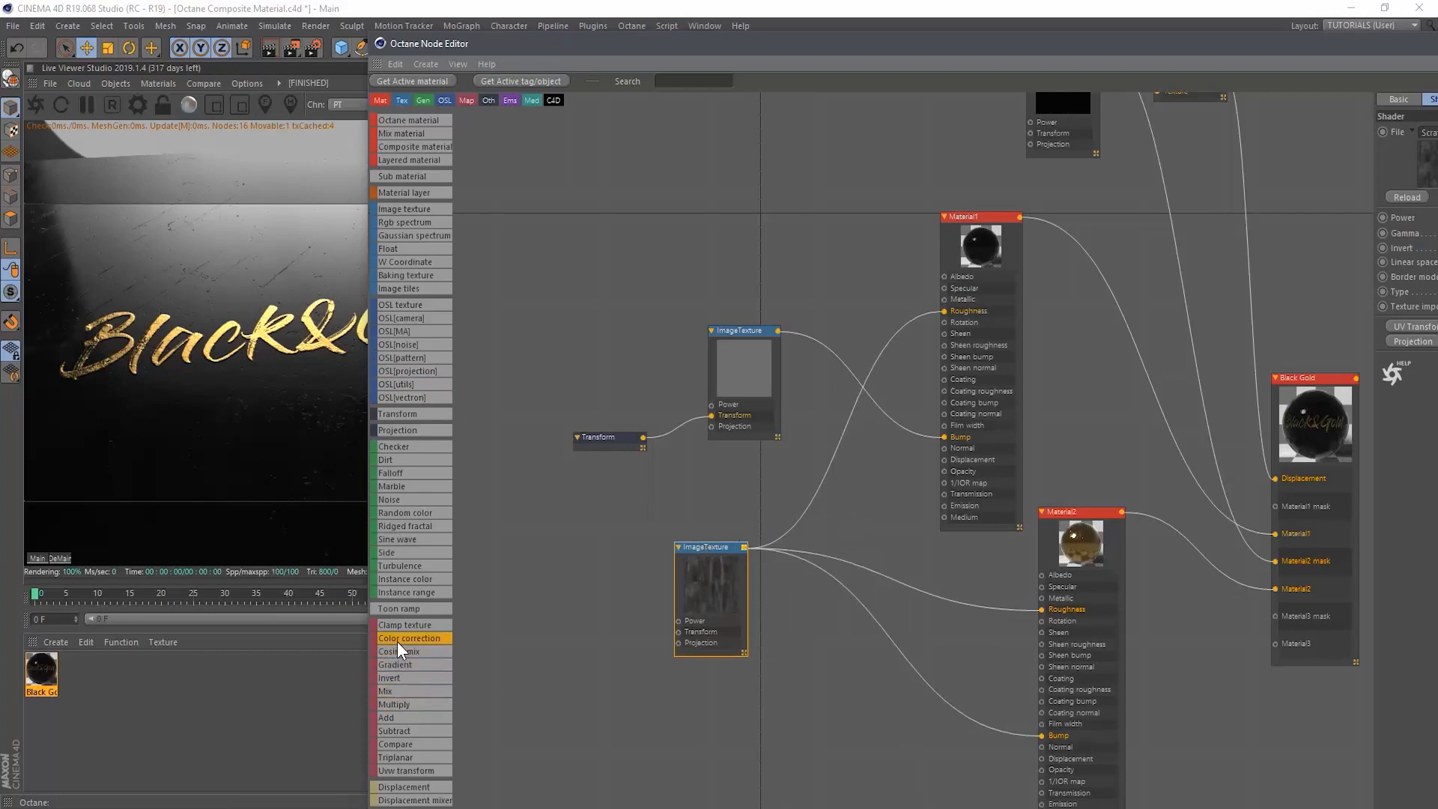
drag(395, 639, 862, 649)
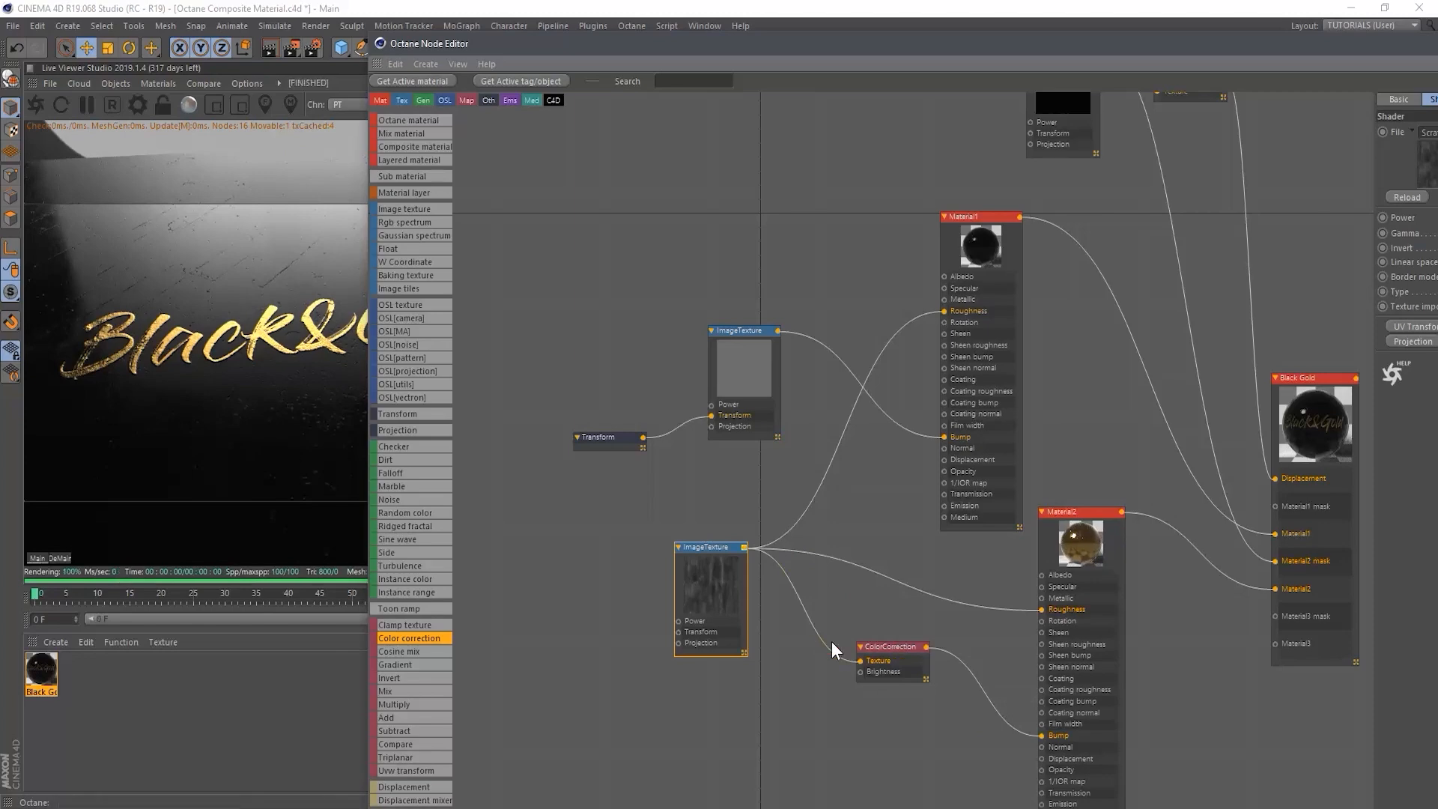
click(886, 651)
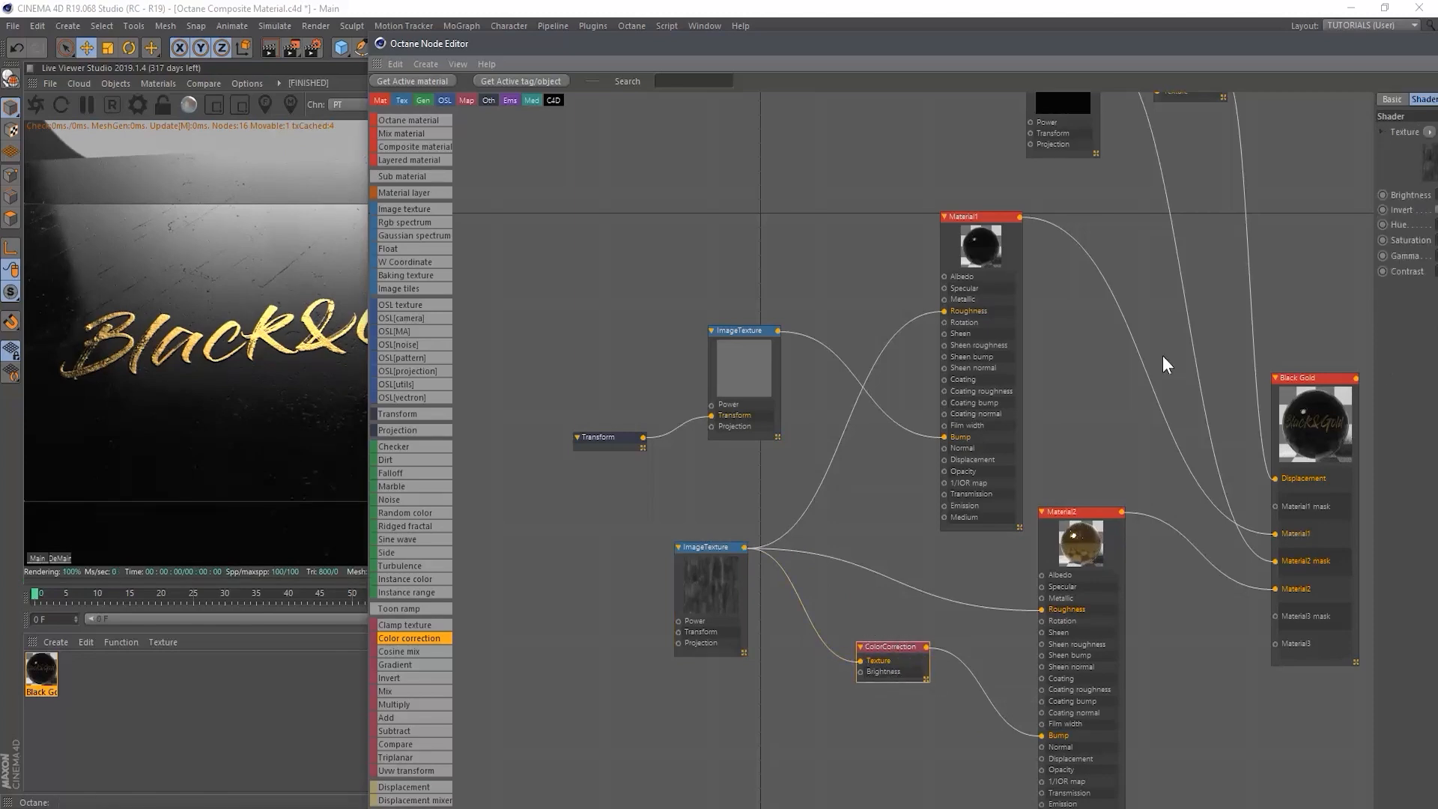
double_click(1113, 42)
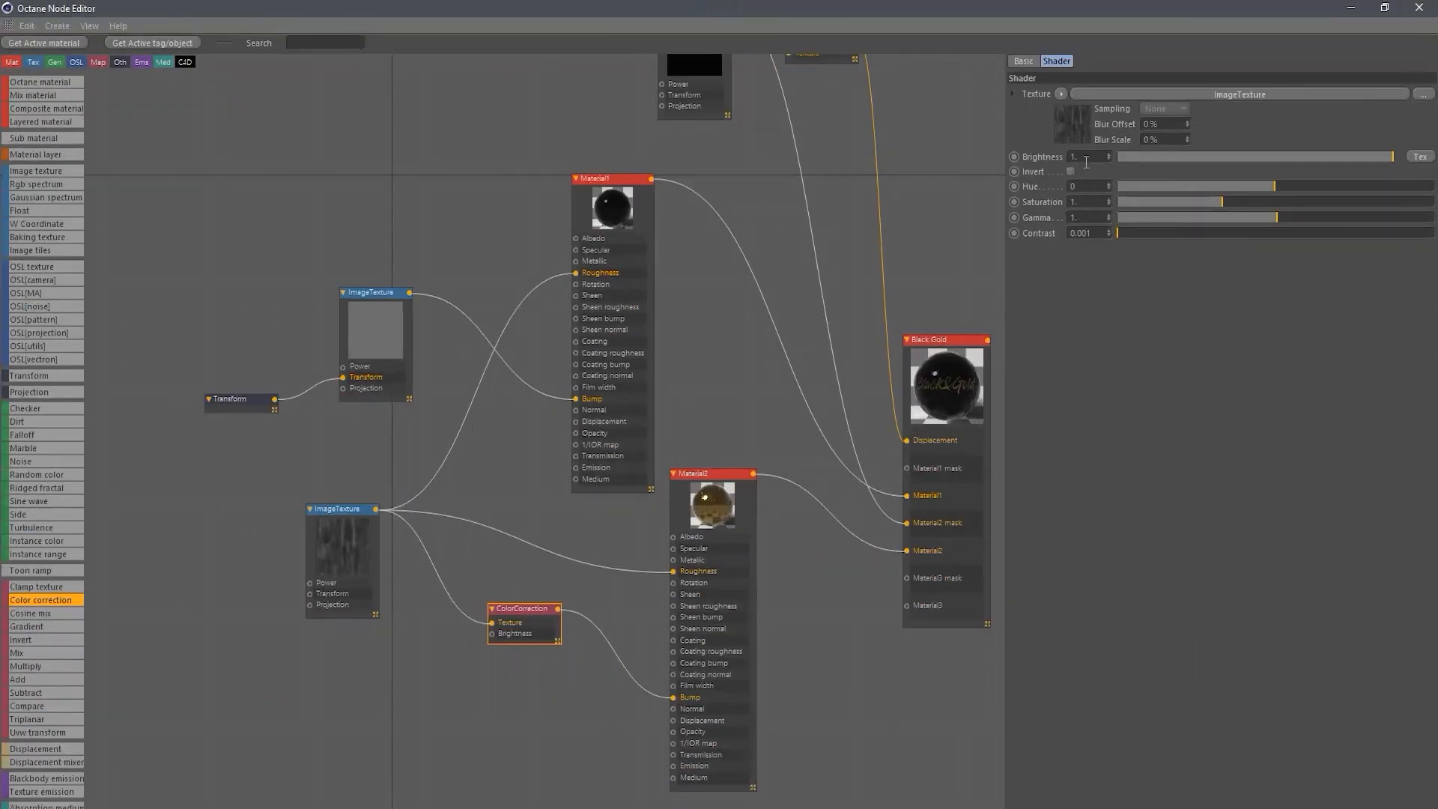
click(1086, 159)
text(0.5)
key(Return)
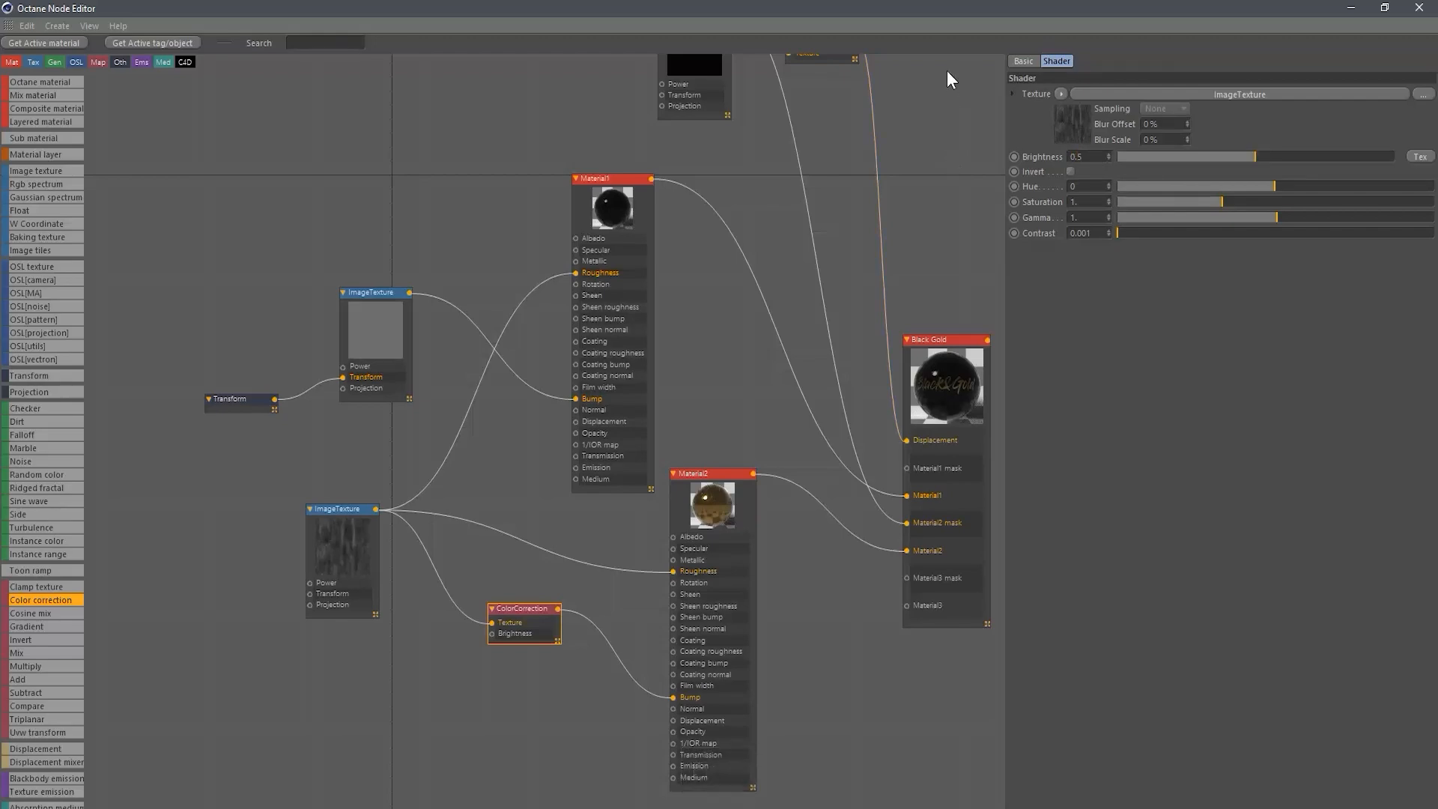
Examine the gold lettering's bump in the live render from a slightly different camera angle.
drag(901, 12, 932, 130)
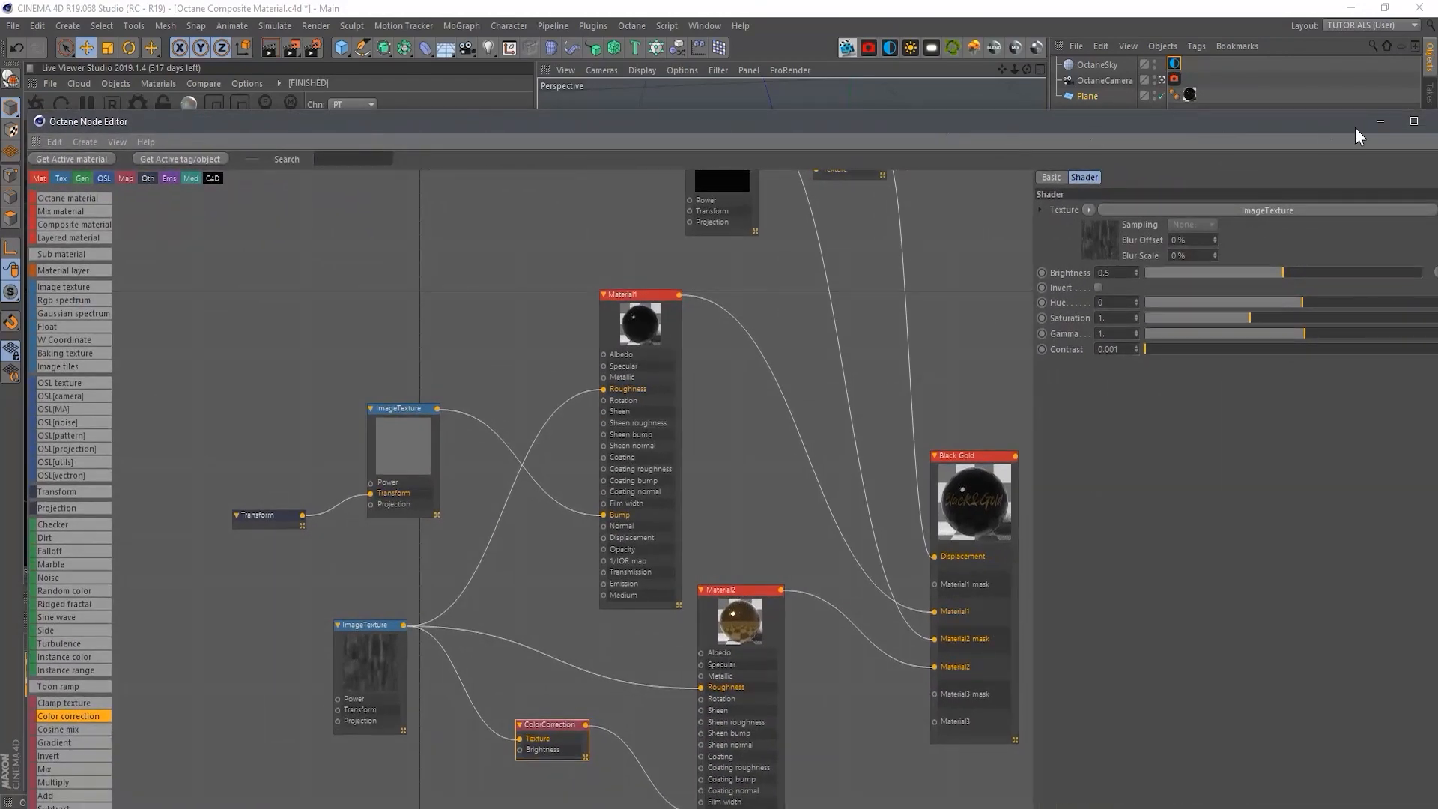
drag(1326, 122, 1137, 101)
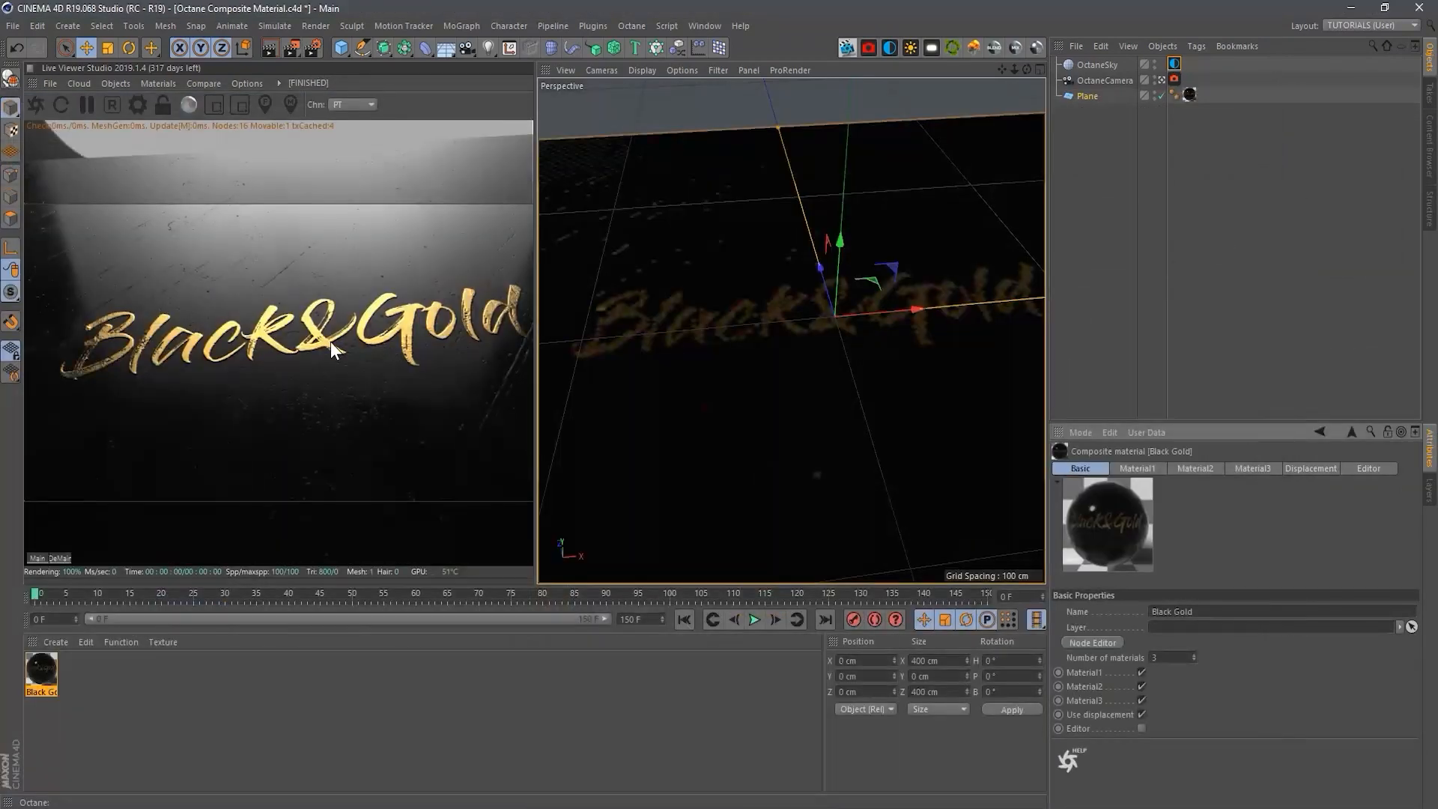
alt+drag(331, 342, 510, 250)
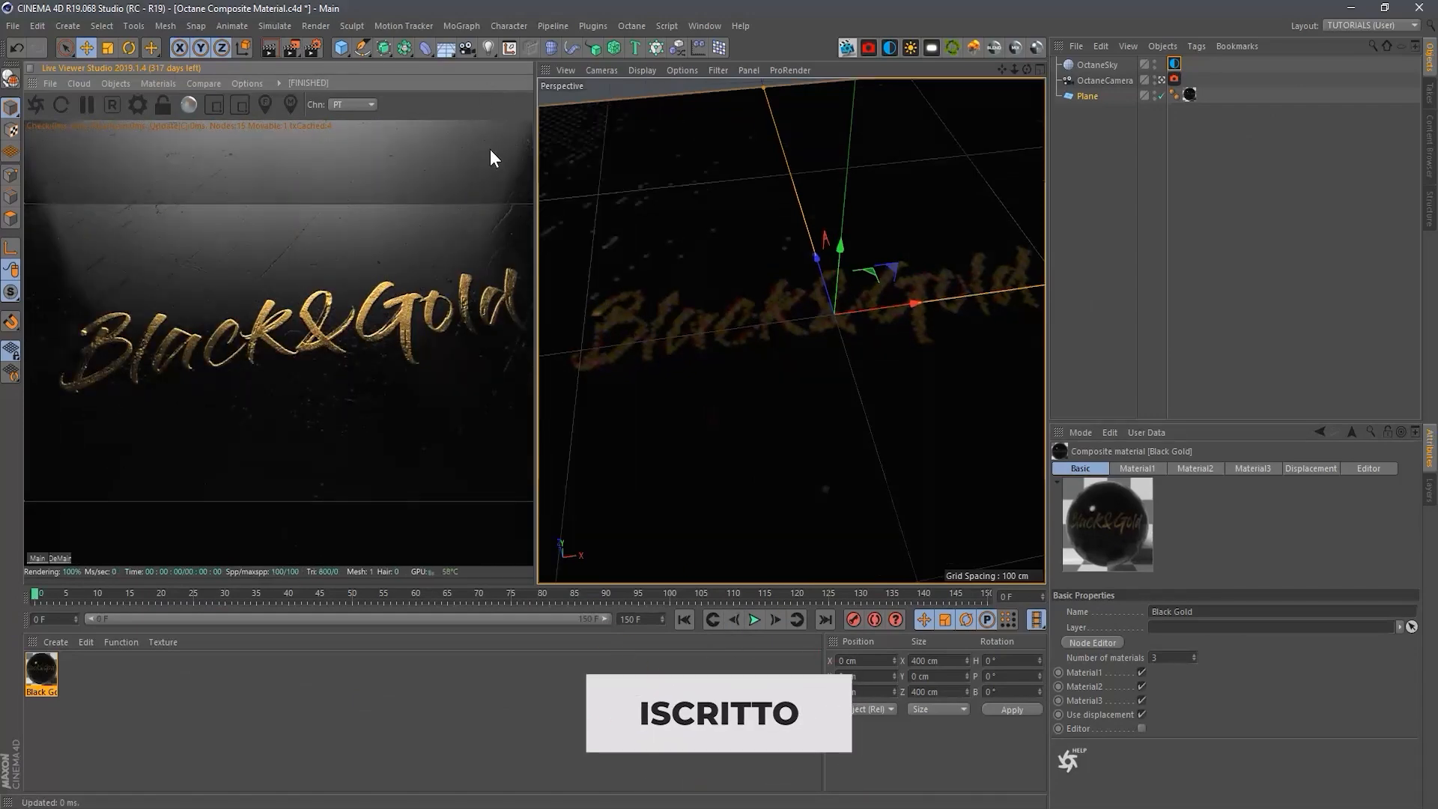
drag(1001, 69, 989, 74)
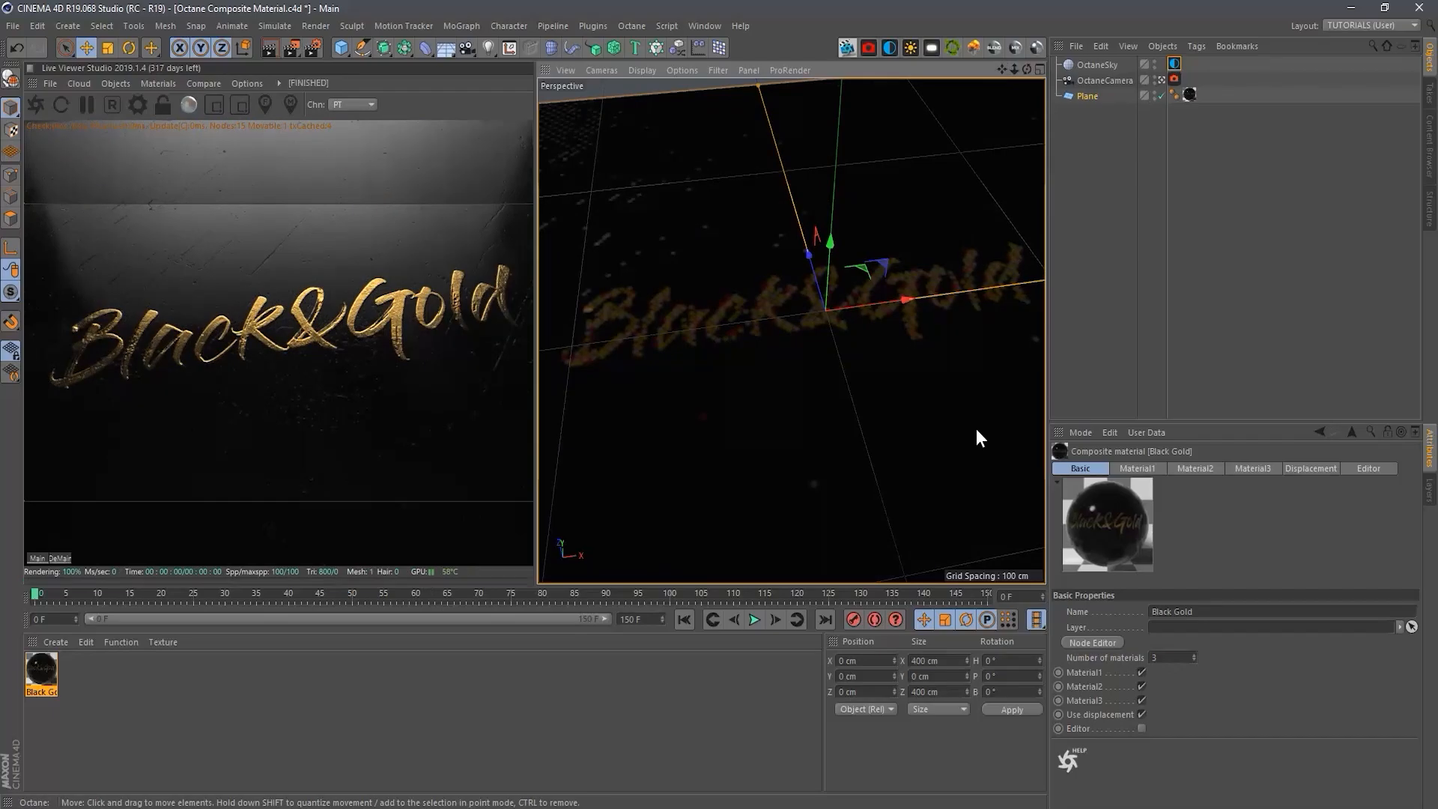